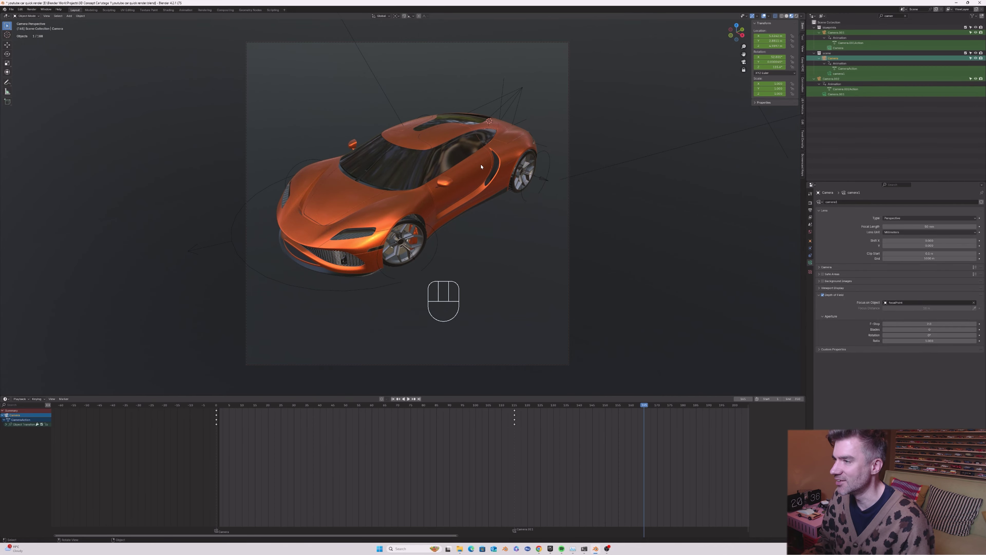
- Examine the mesh topology of the orange car's rear quarter panel around the side vent in Edit Mode
middle_drag(510, 163, 486, 167)
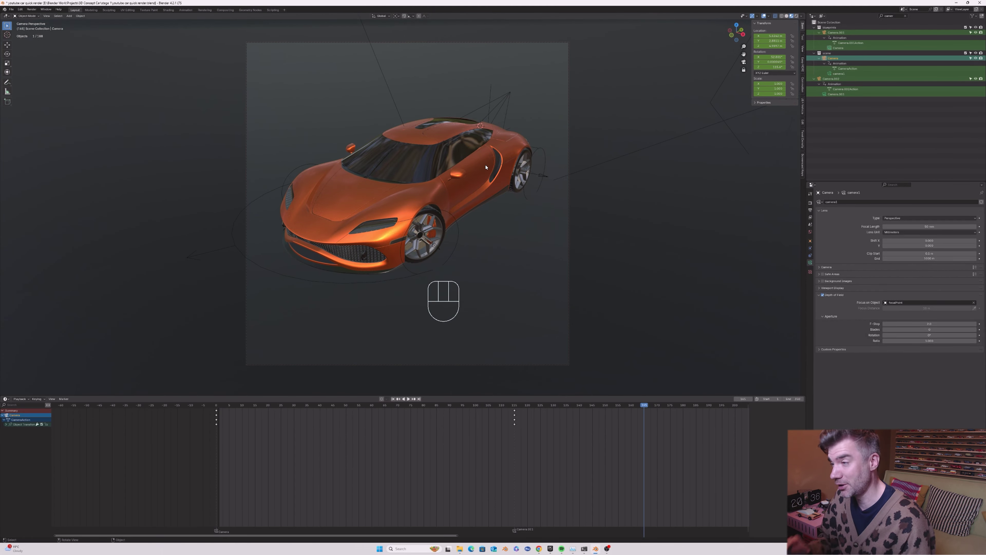
click(504, 149)
scroll(504, 151, up, 3)
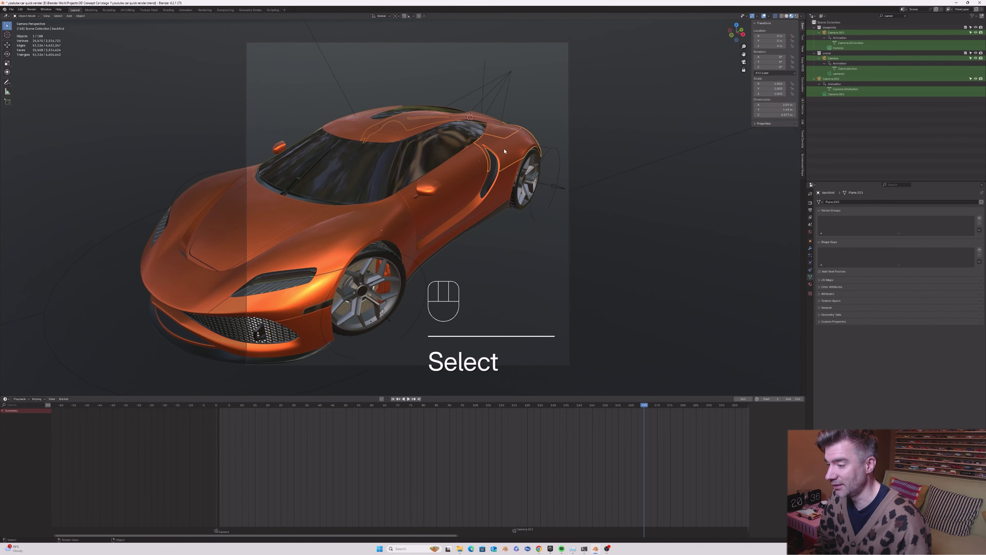
scroll(504, 151, up, 4)
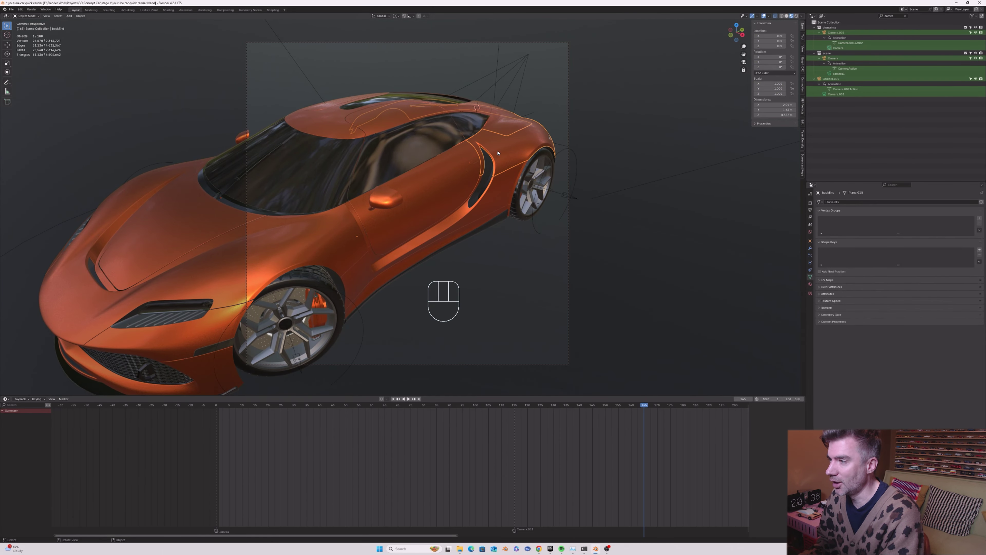
key(Tab)
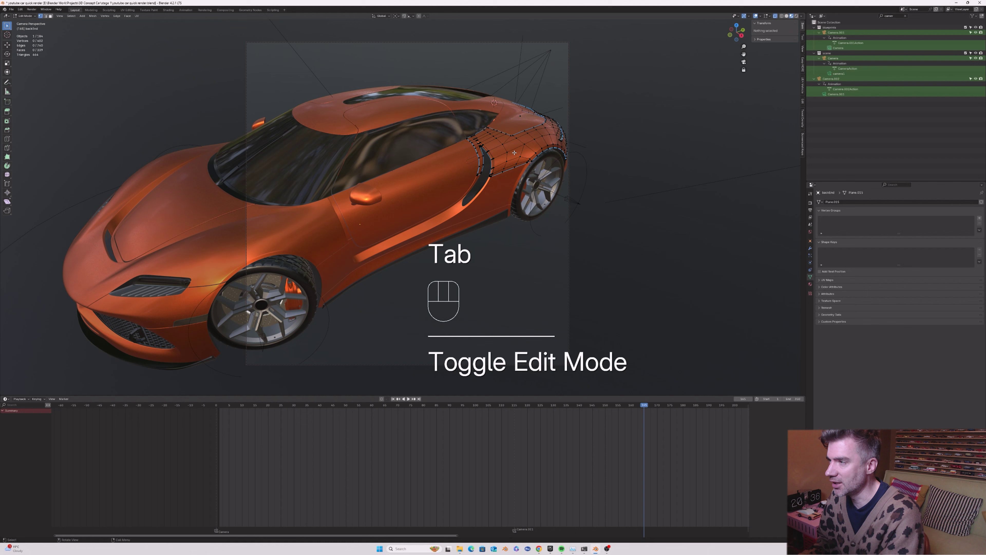
scroll(504, 146, up, 5)
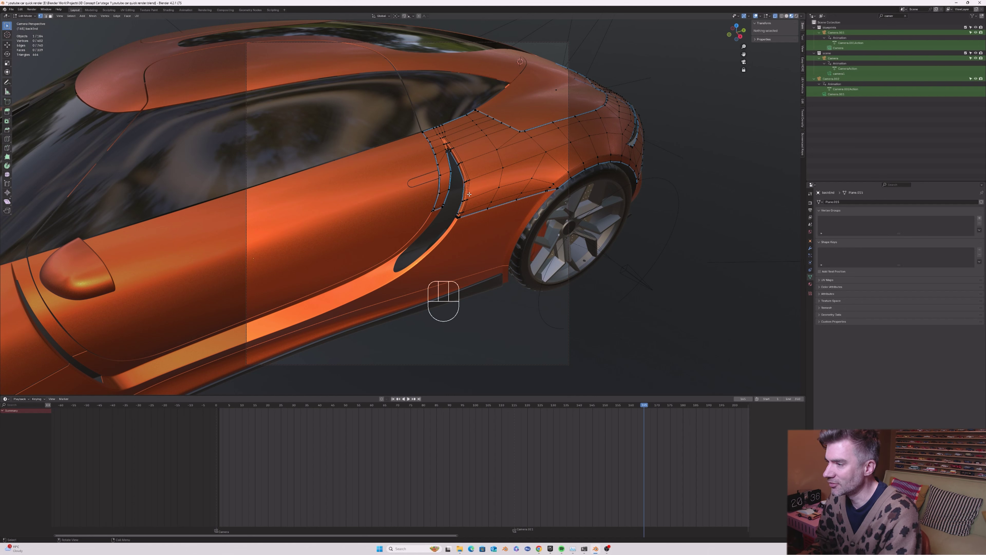
scroll(455, 144, up, 4)
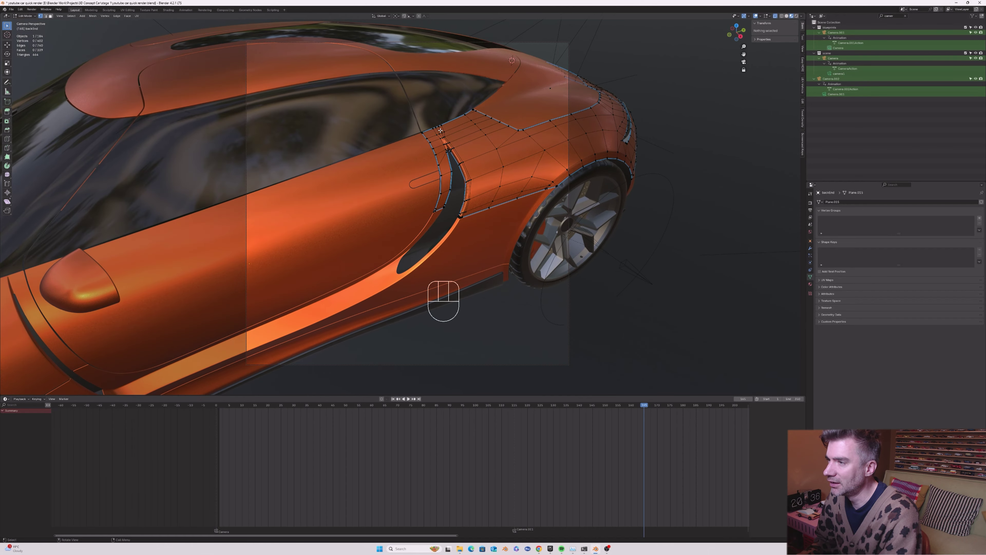
scroll(438, 185, up, 3)
middle_drag(438, 185, 534, 223)
scroll(479, 131, down, 8)
key(Tab)
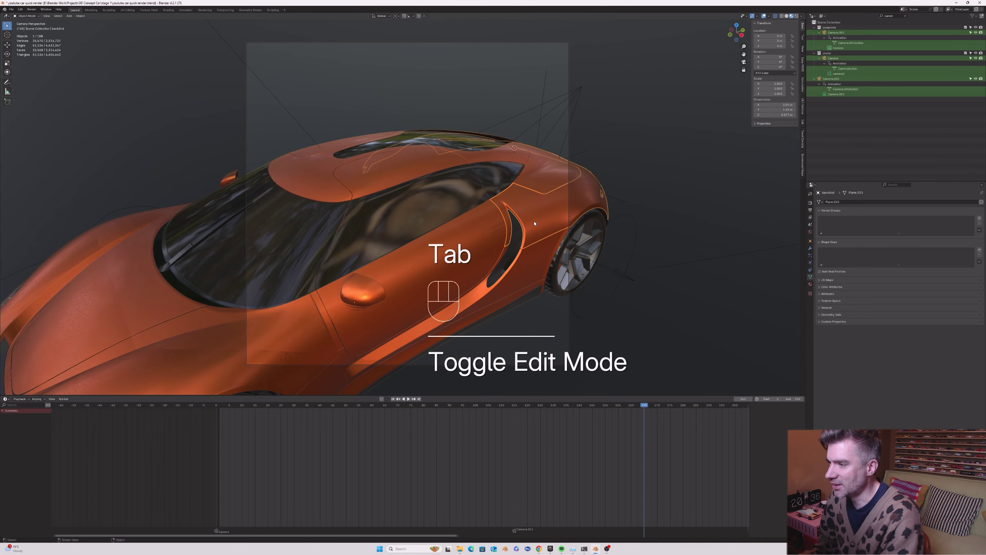
- Display the whole car in wireframe shading to examine its mesh, and switch the viewport to solid shading
click(782, 16)
middle_drag(462, 249, 571, 150)
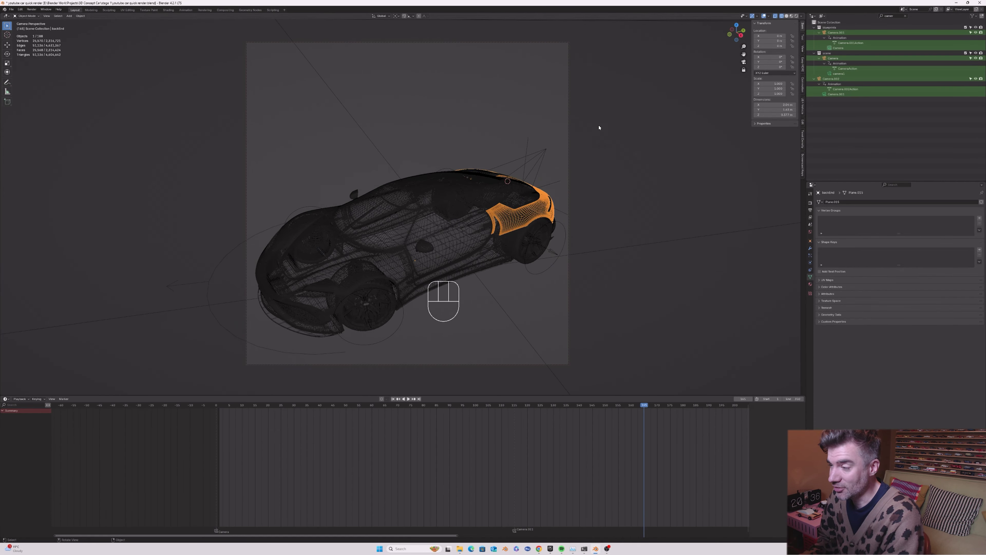
click(786, 16)
middle_drag(482, 128, 473, 120)
- Open the recent file "timelapse low poly setup12 sharpen.blend" without saving changes to the current file
click(11, 9)
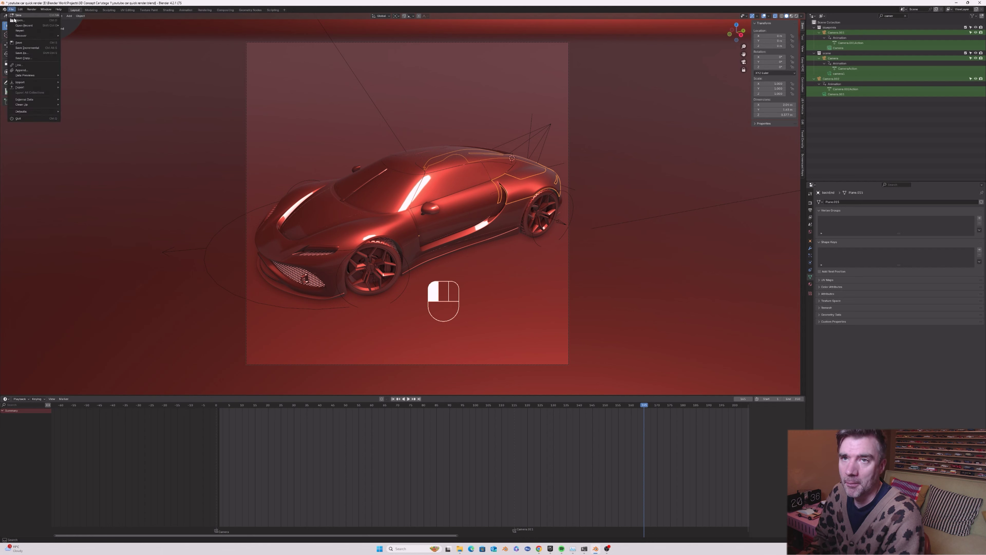
mouse_move(24, 25)
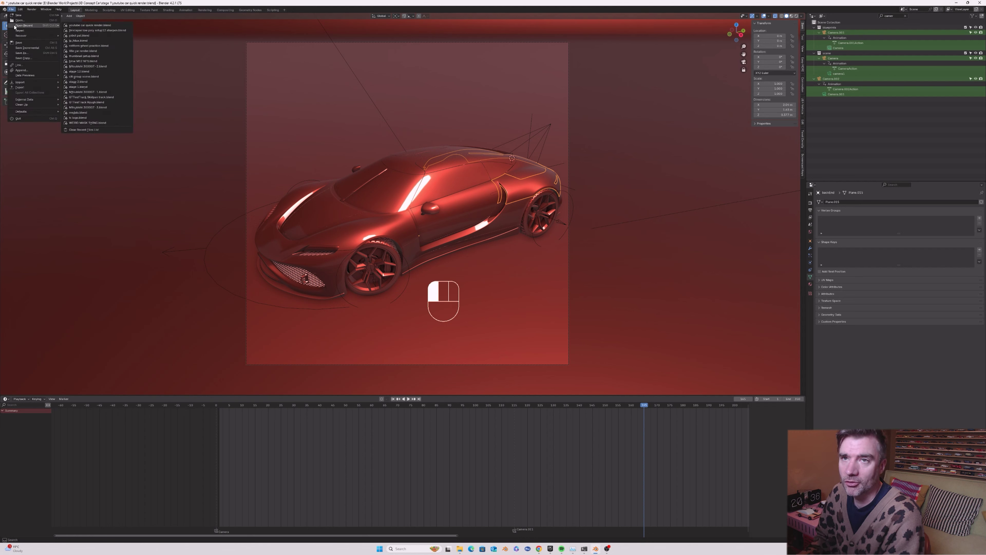
click(83, 31)
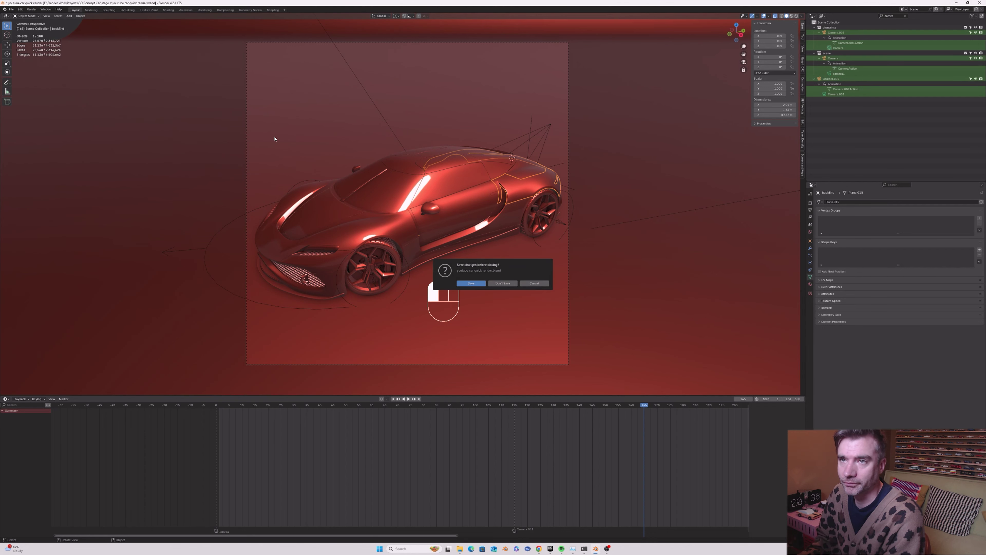
click(509, 286)
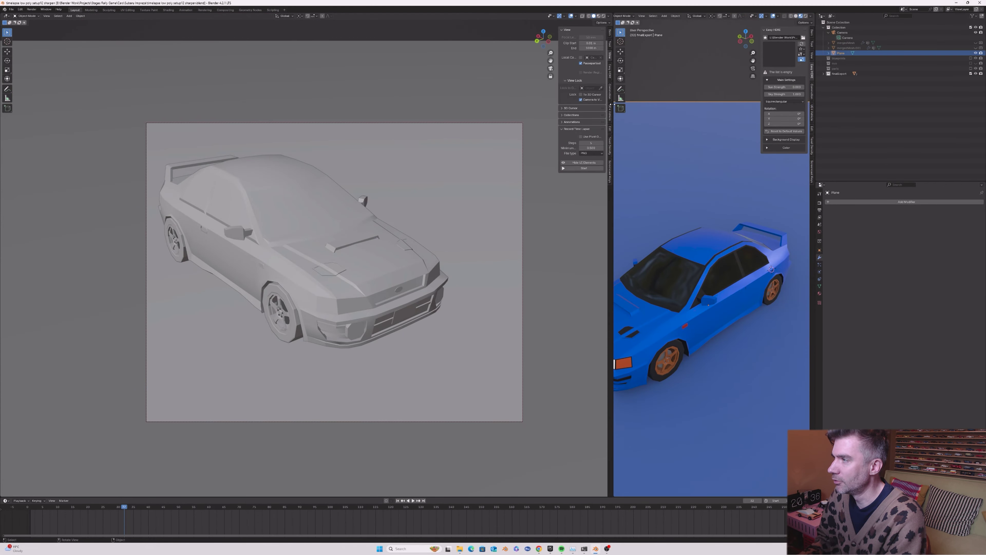
- Enlarge the viewport showing the blue low-poly car, examine the car from several angles and select its body
drag(611, 105, 146, 104)
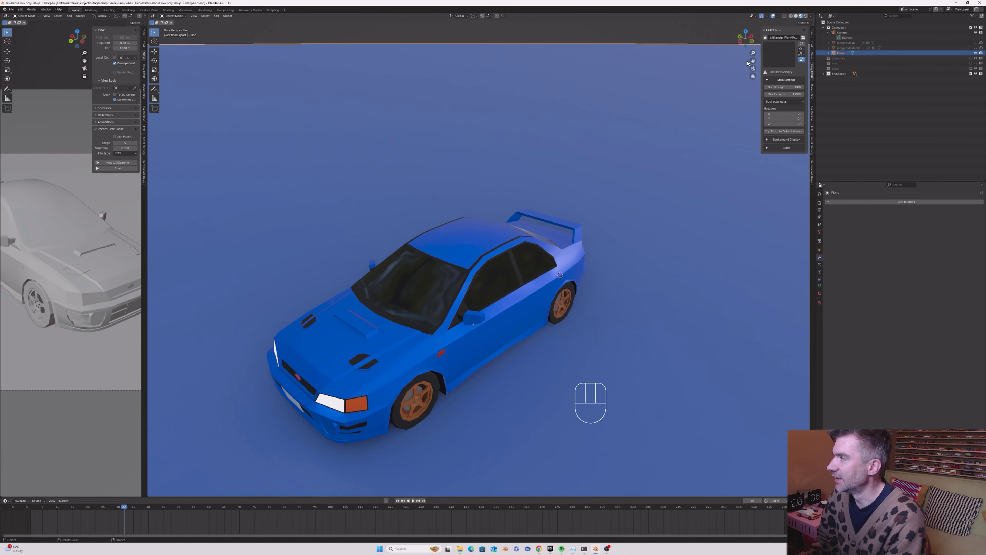
middle_drag(748, 63, 419, 297)
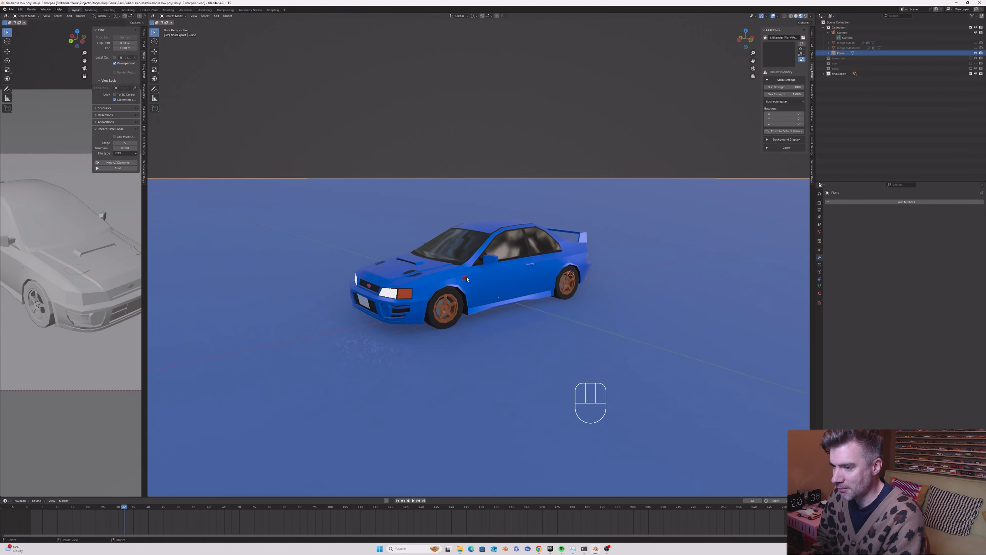
middle_drag(450, 291, 471, 290)
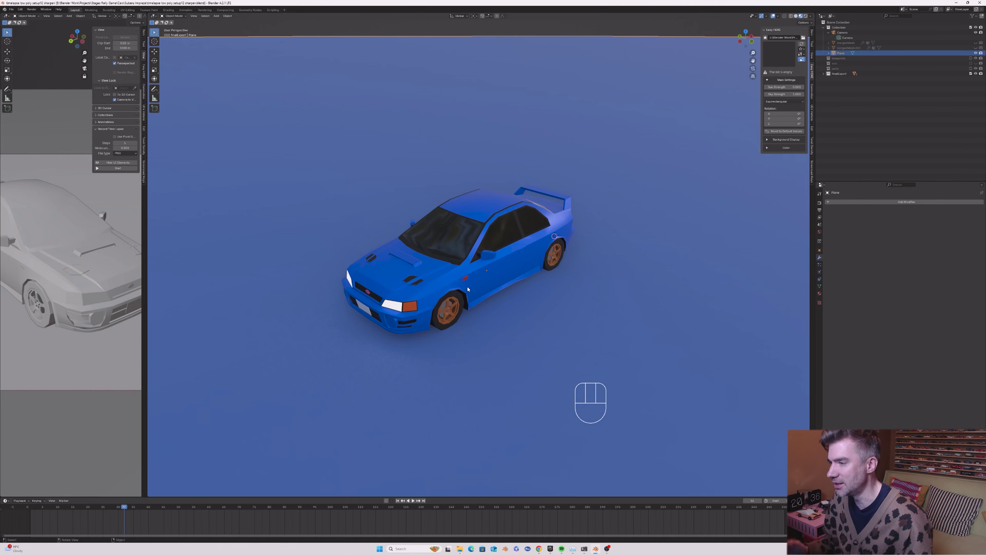
click(468, 289)
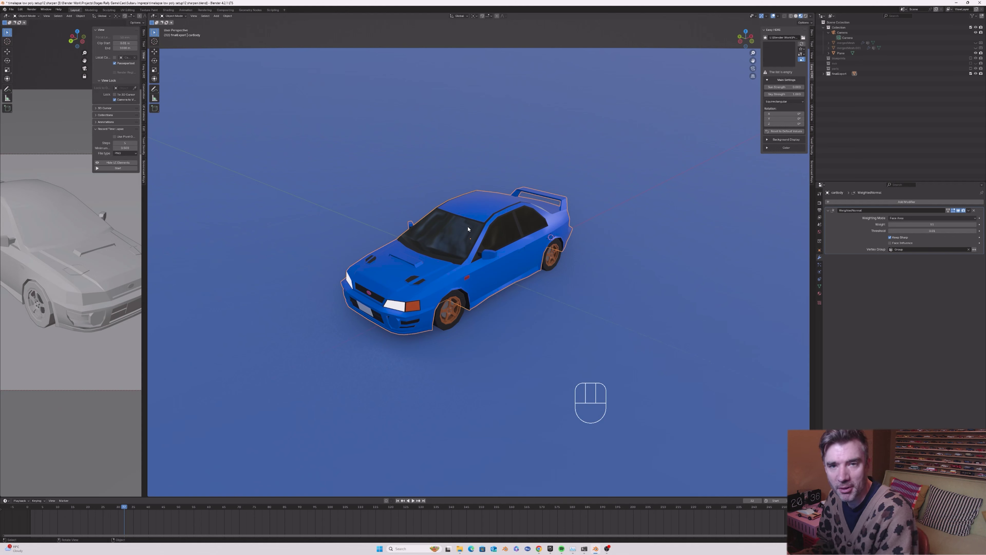
- Try rotating the blue car's near front wheel about the global Z axis as if steering it
click(465, 309)
key(r)
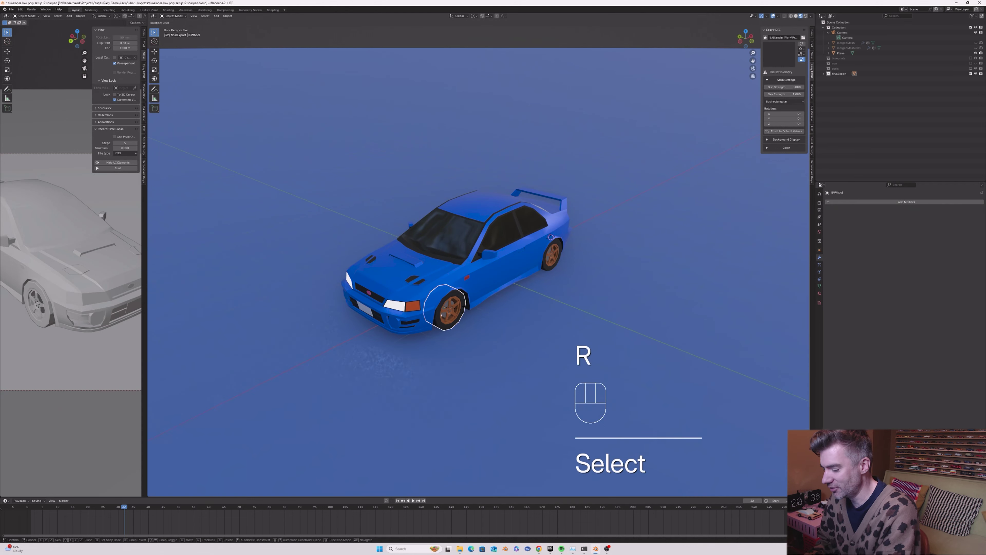
key(y)
key(x)
key(z)
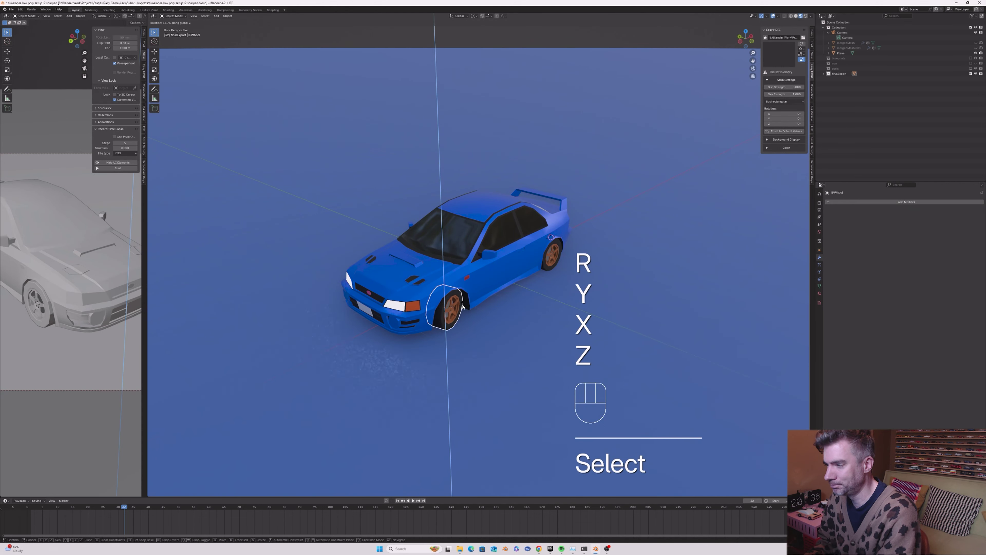
click(541, 297)
click(541, 297)
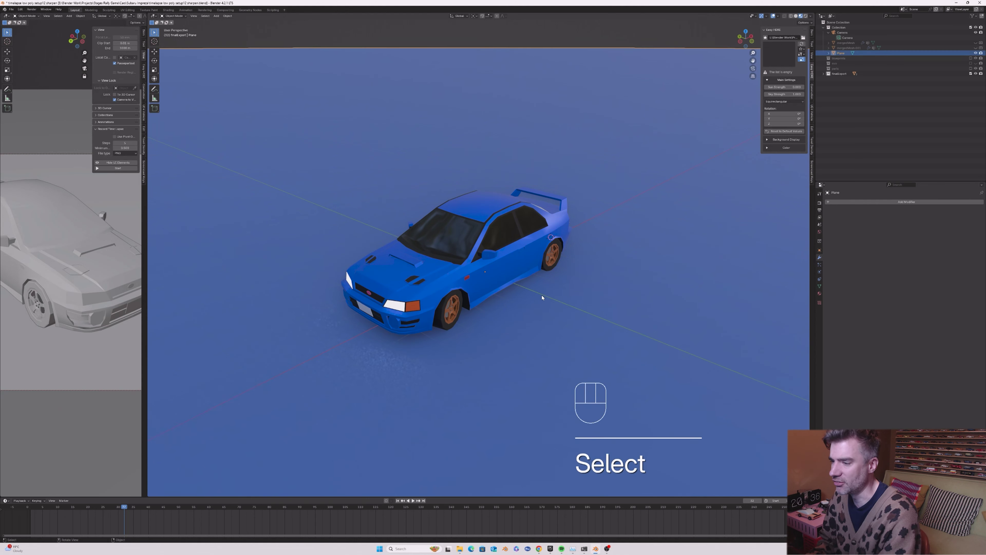
- Create a new General file without saving the changes to the low-poly car file
middle_drag(540, 297, 536, 298)
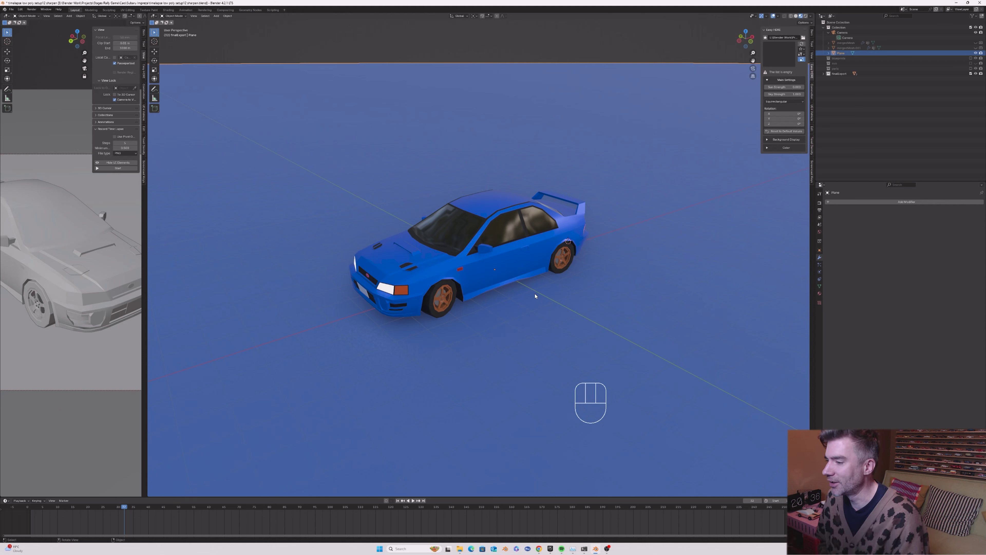
middle_drag(481, 233, 468, 218)
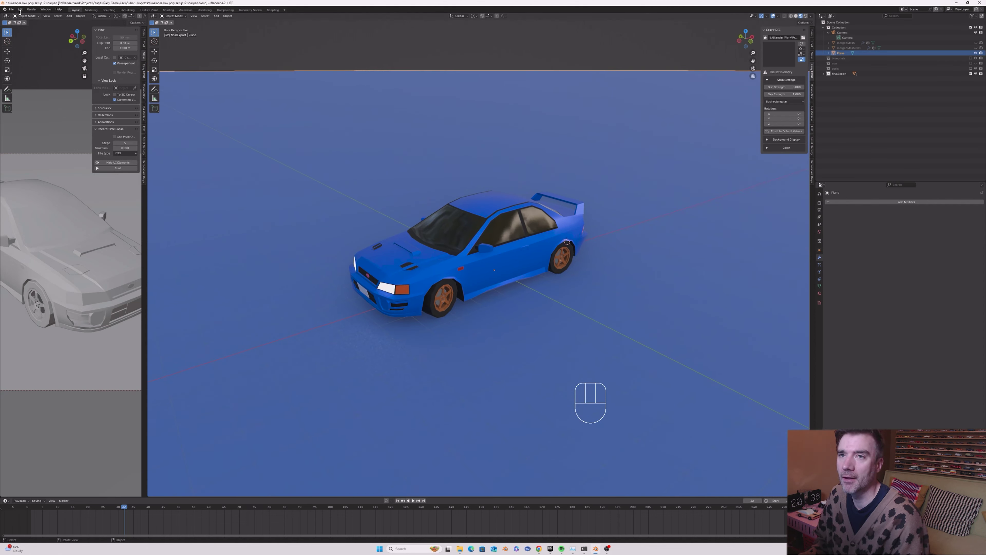
click(11, 9)
mouse_move(14, 15)
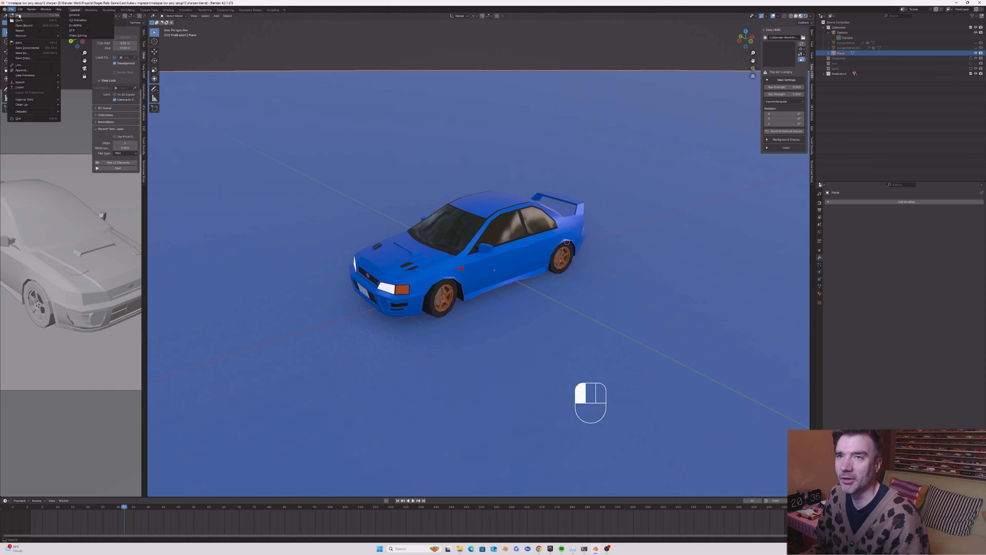
click(71, 16)
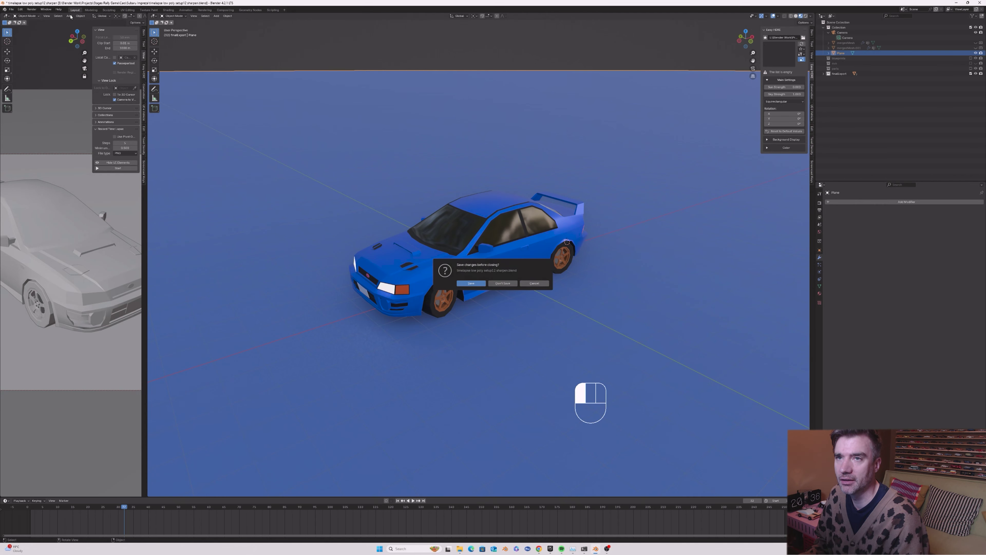
click(498, 286)
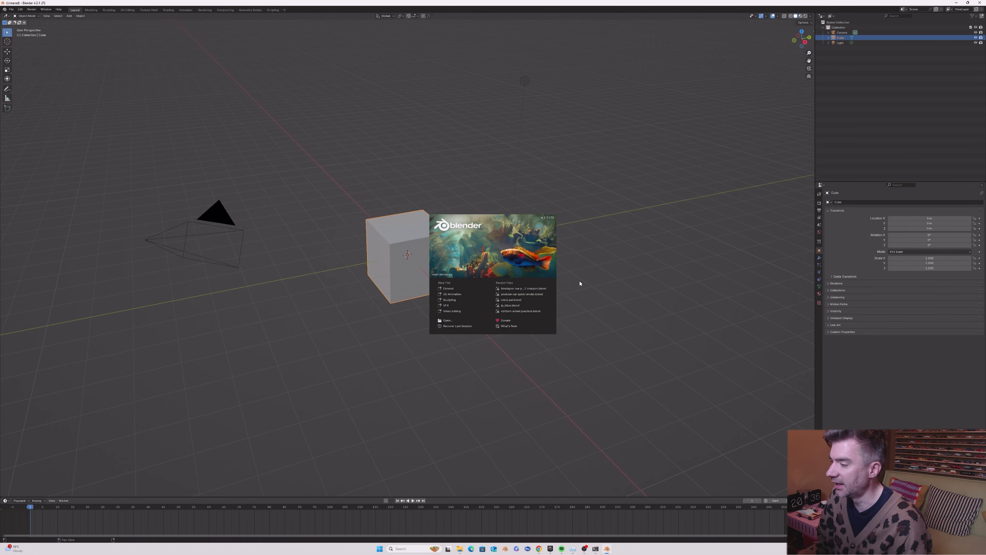
- Dismiss the splash screen and show the viewport's sidebar in the new scene
click(531, 183)
mouse_move(473, 240)
middle_down()
mouse_move(463, 241)
mouse_move(488, 239)
mouse_move(466, 249)
middle_up()
key(n)
key(Tab)
key(Tab)
middle_drag(573, 123, 571, 121)
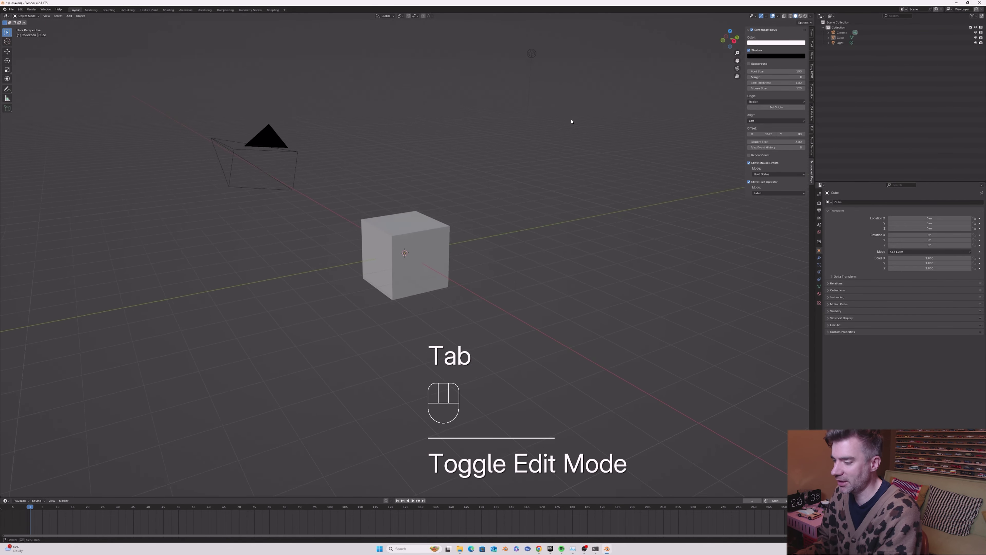
middle_drag(438, 364, 447, 363)
right_click(425, 346)
right_click(428, 344)
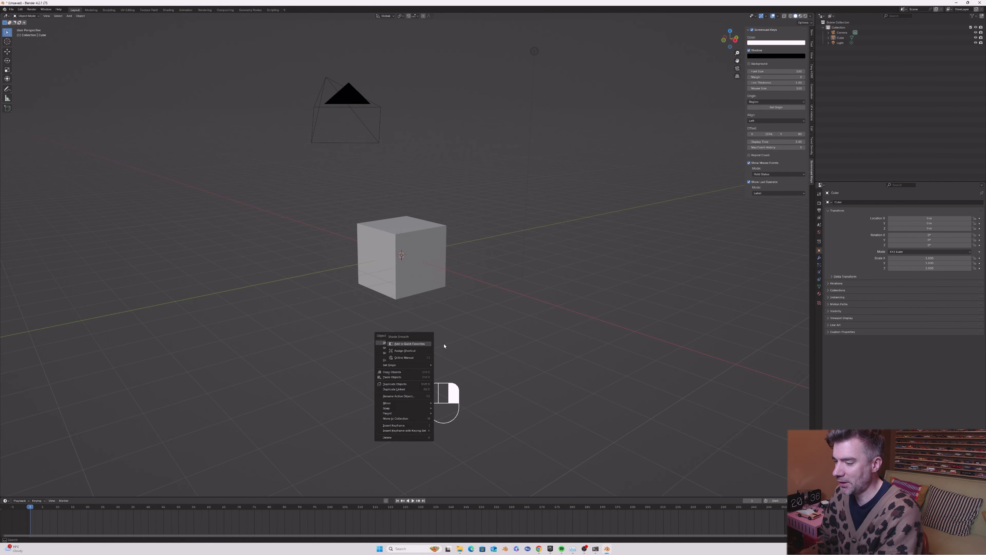
- Enter Edit Mode on the default cube, switch to face selection and deselect all faces
middle_drag(443, 256, 466, 265)
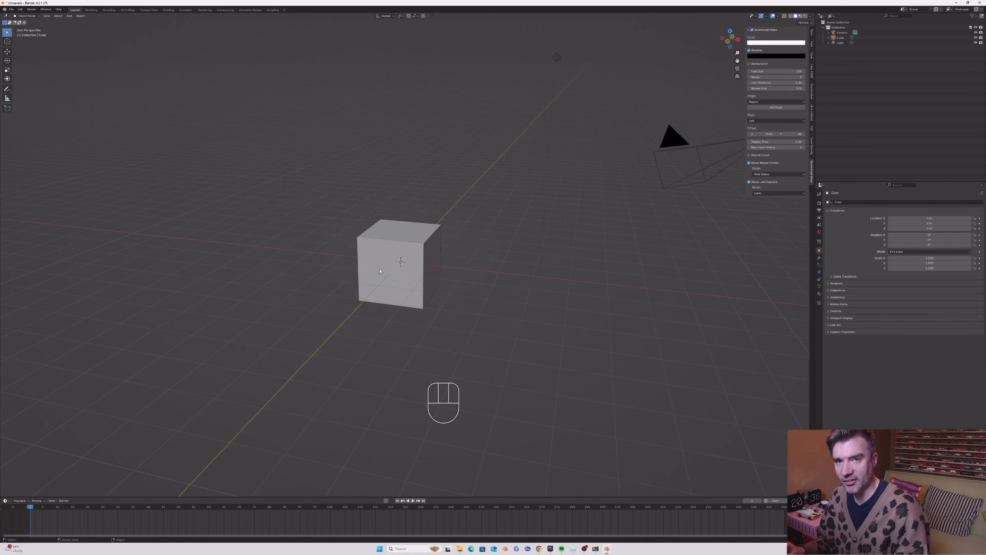
middle_drag(377, 270, 375, 268)
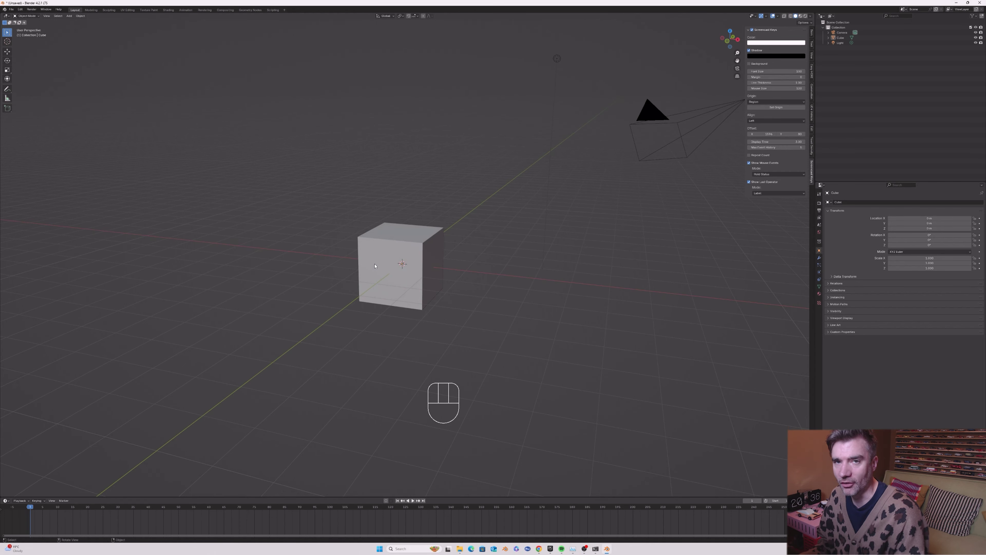
click(379, 241)
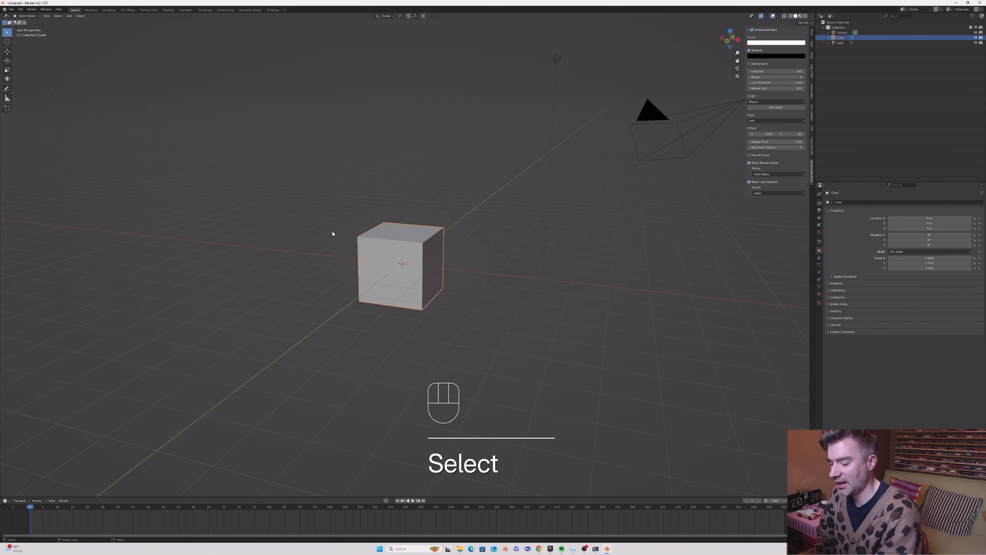
key(Tab)
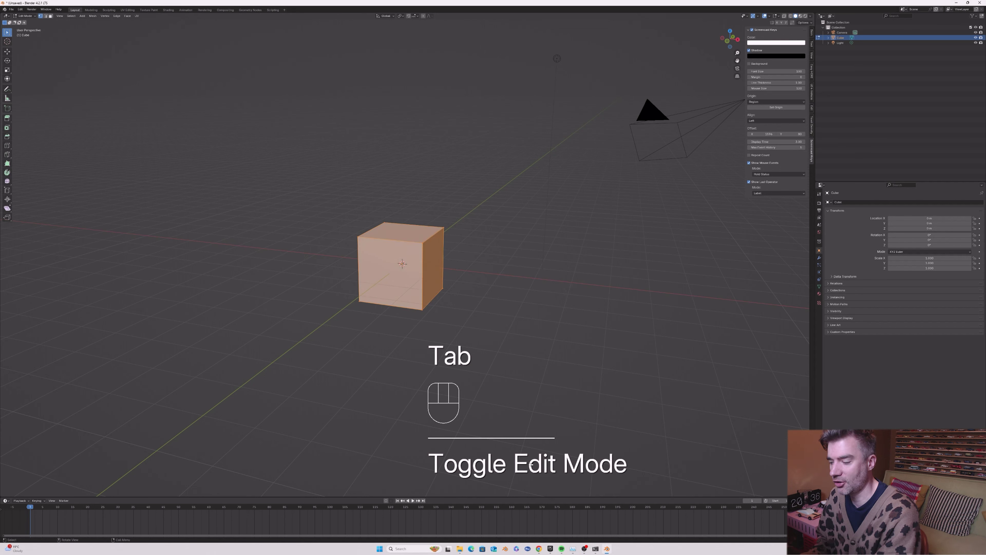
click(50, 18)
click(403, 143)
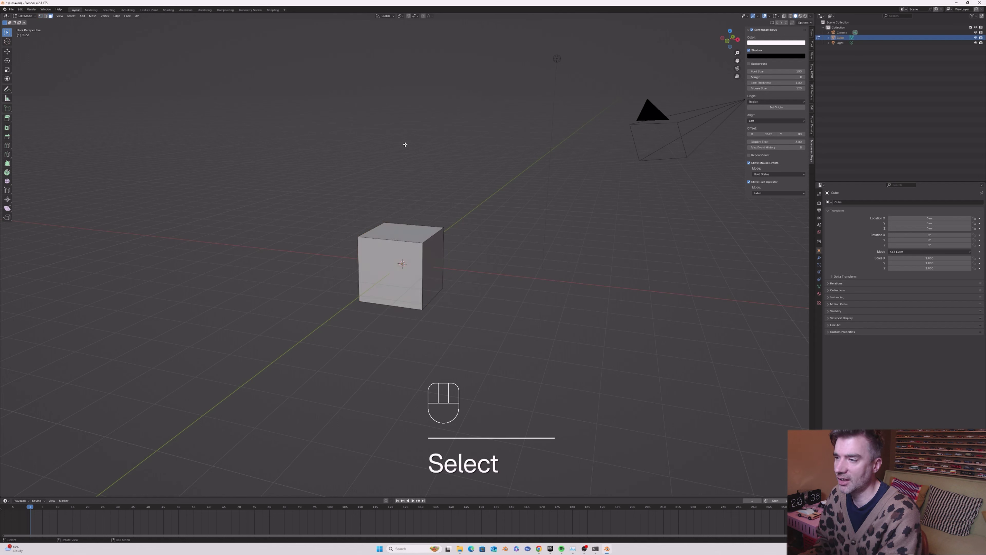
- Inset the cube's front face to leave an even border around it, and expand the Inset Faces settings
click(407, 251)
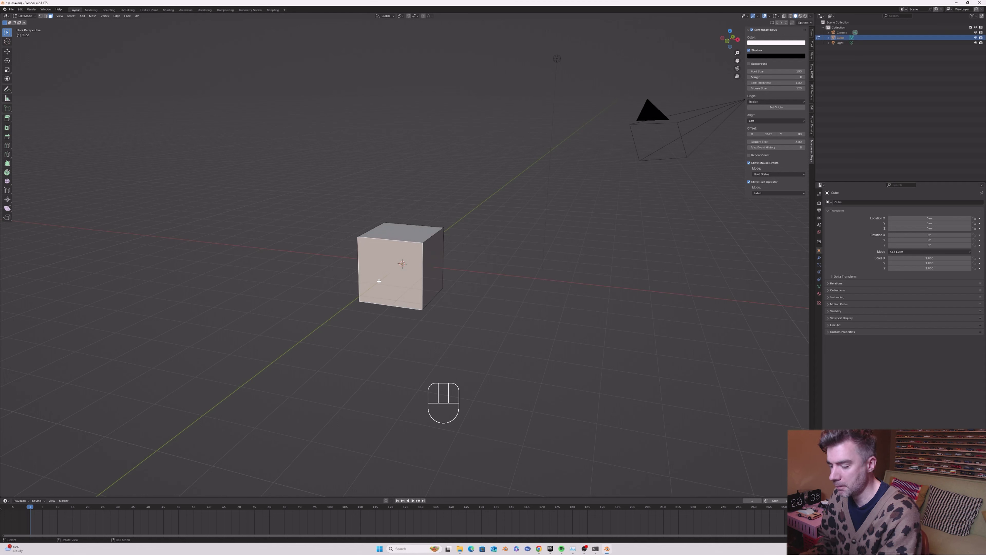
key(i)
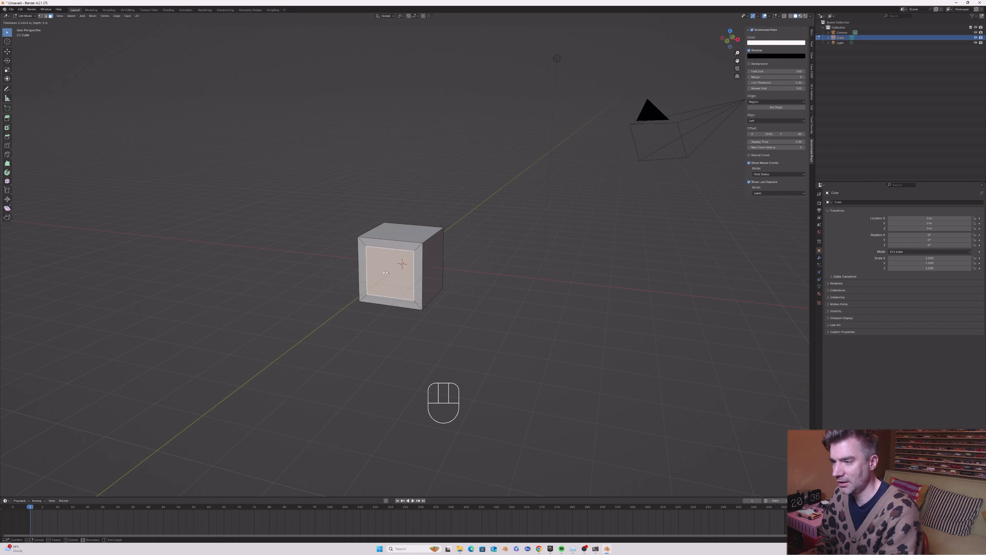
click(389, 269)
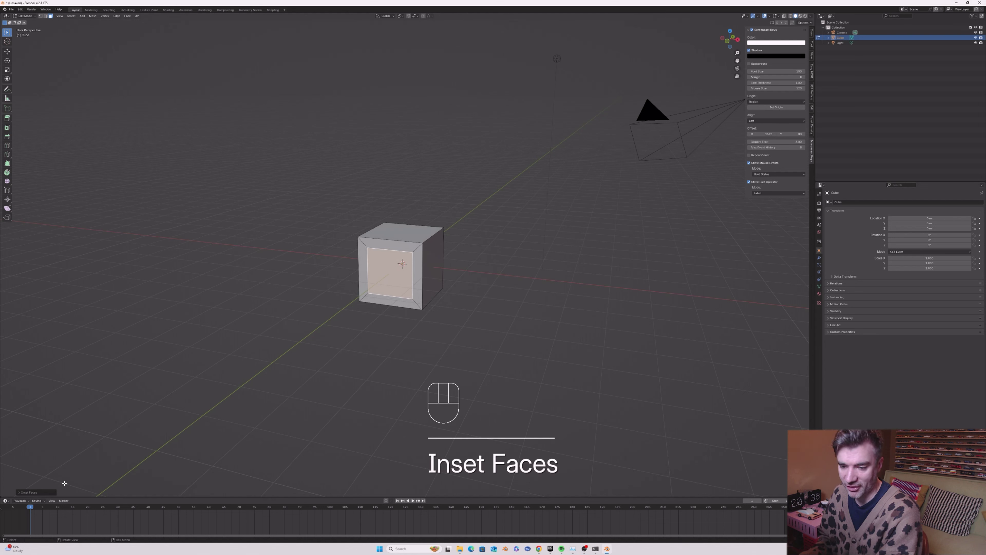
click(19, 494)
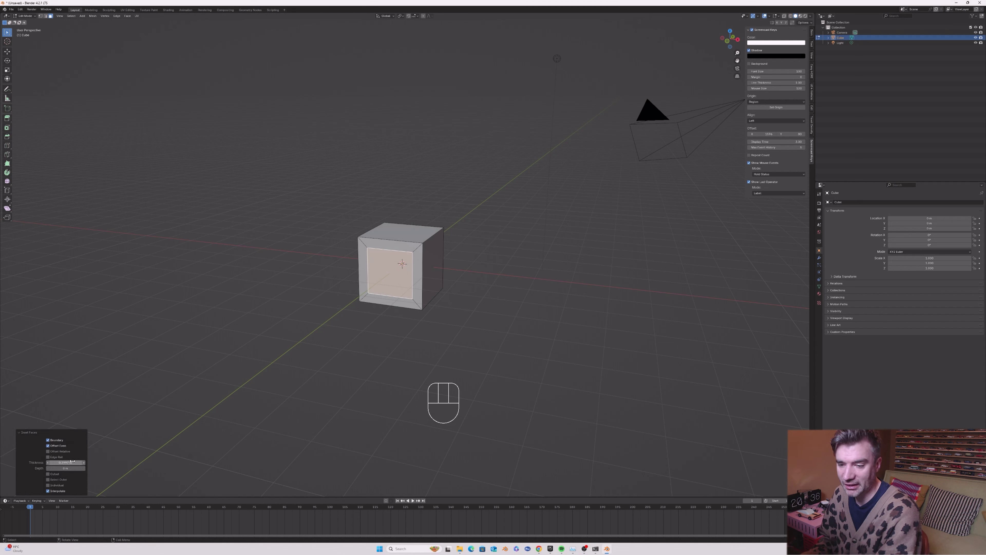
- Set the inset thickness of the cube's front face to 0.3 m
mouse_move(65, 463)
mouse_down()
mouse_move(38, 462)
mouse_move(73, 463)
mouse_up()
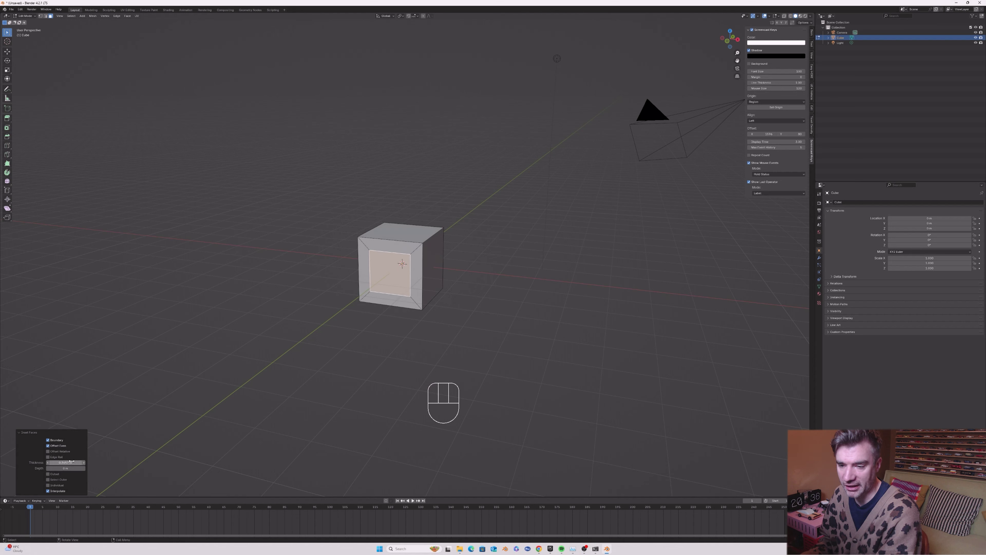
click(72, 460)
key(BackSpace)
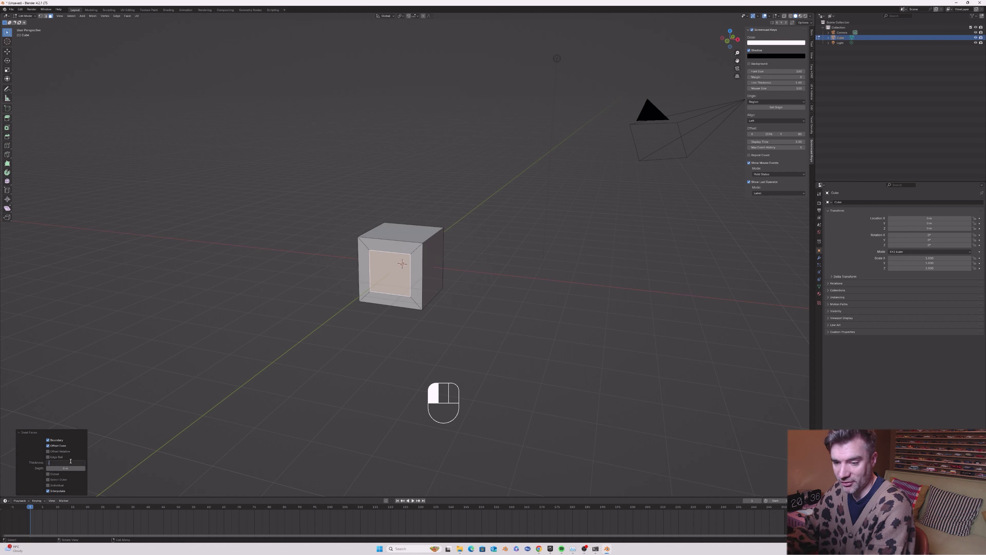
text(0.3)
key(Return)
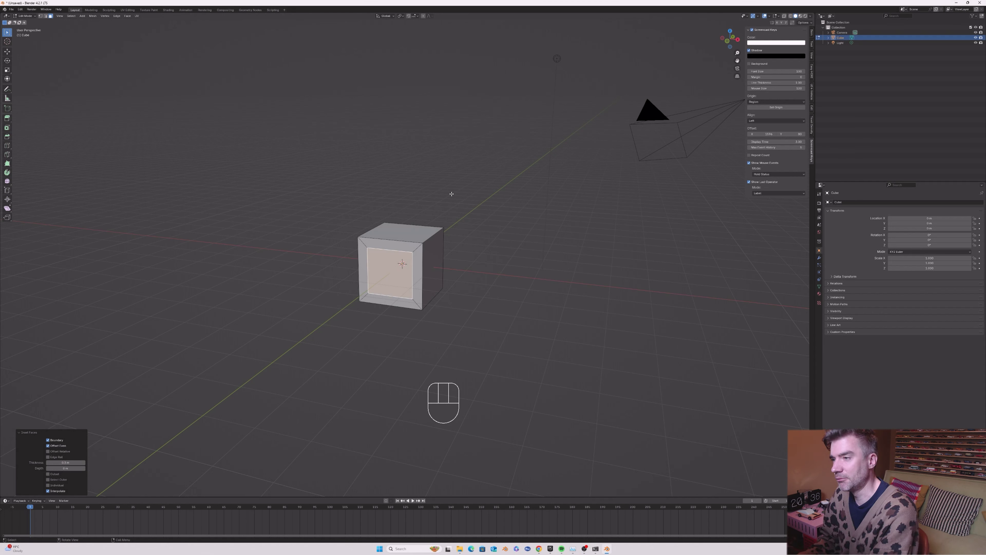
- Extrude the inset front face outward from the cube to form a smaller protruding block
key(e)
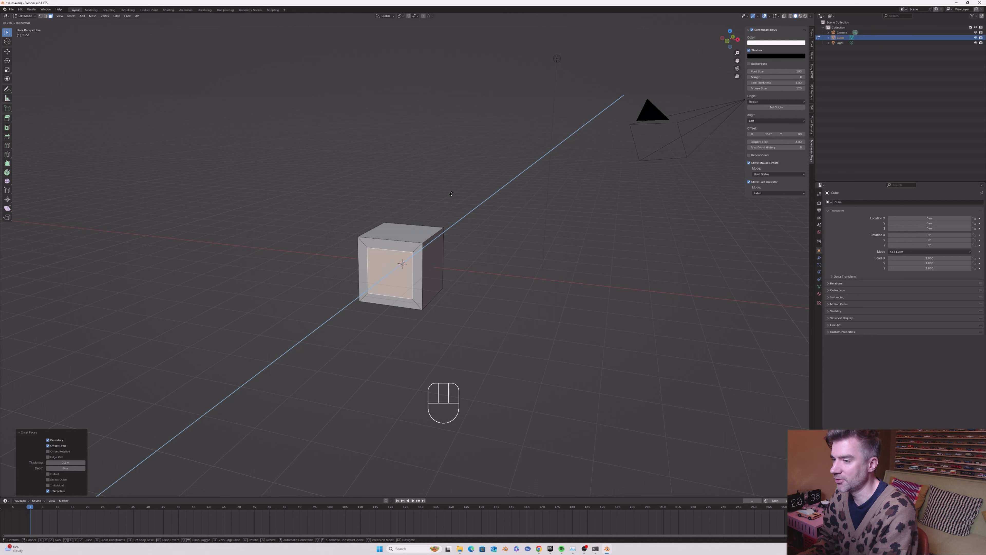
click(452, 193)
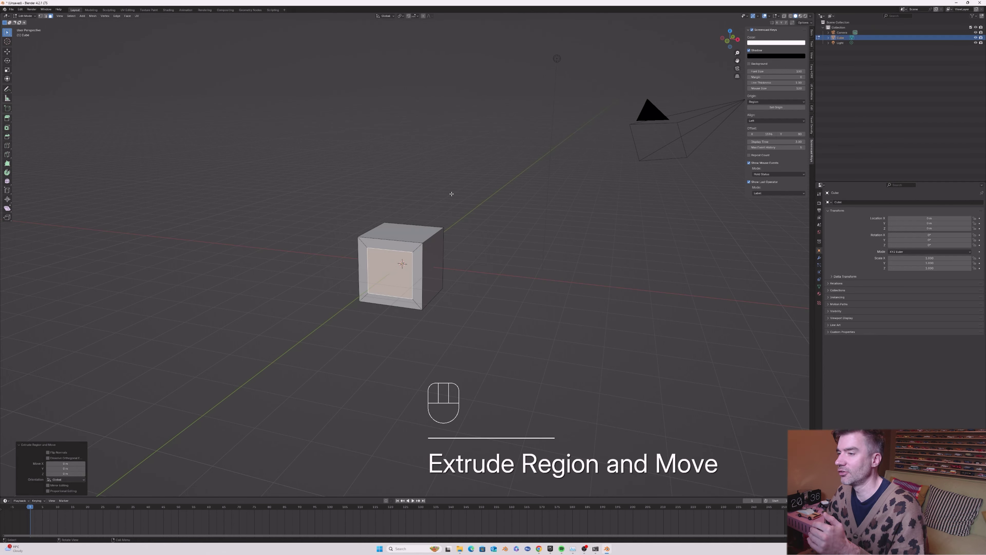
key(e)
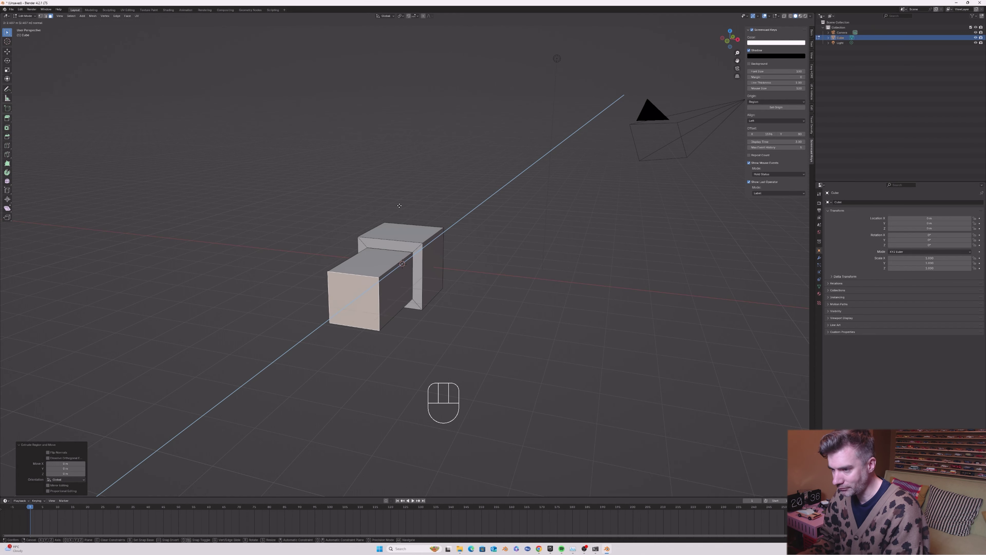
click(416, 192)
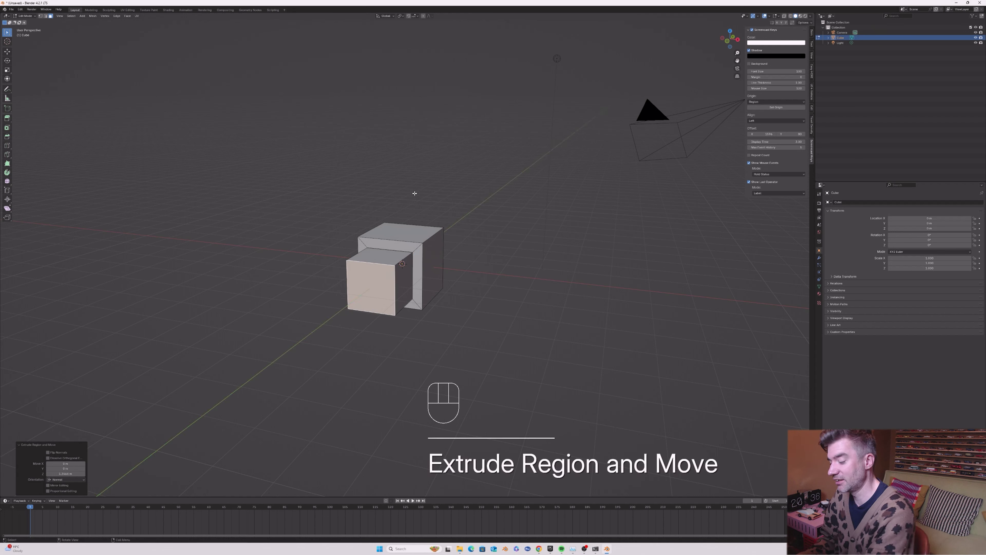
- Inset the protruding block's end face and extrude it inward to cut a square recess
key(i)
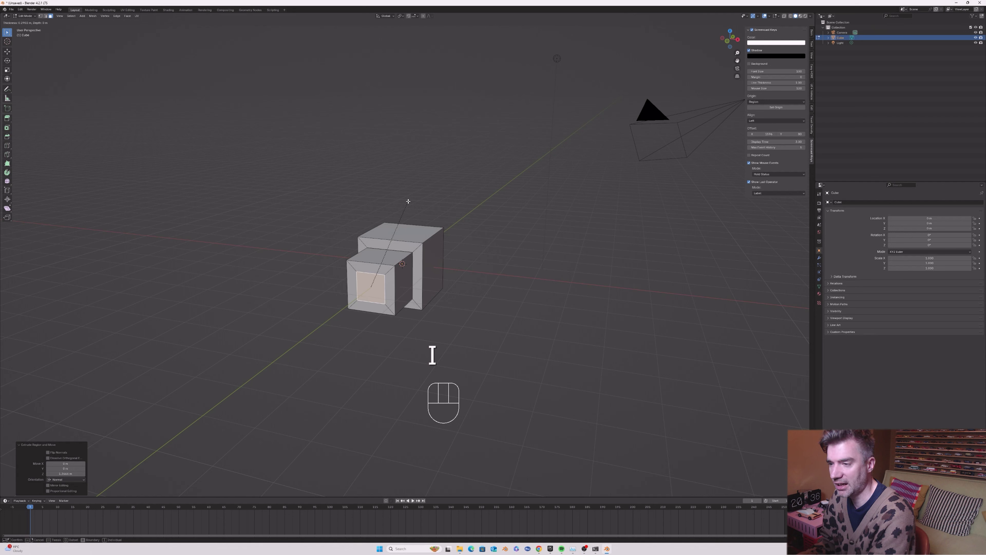
click(408, 201)
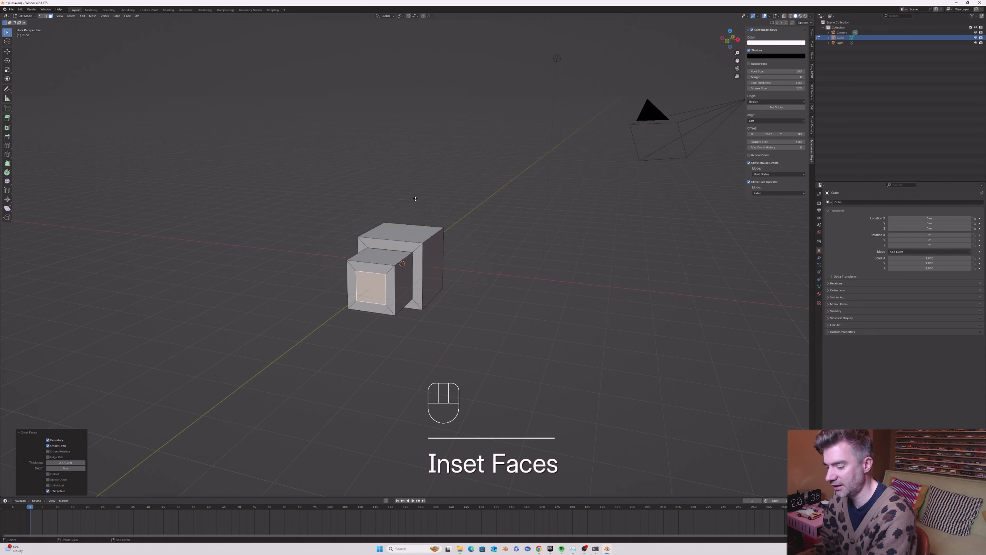
key(e)
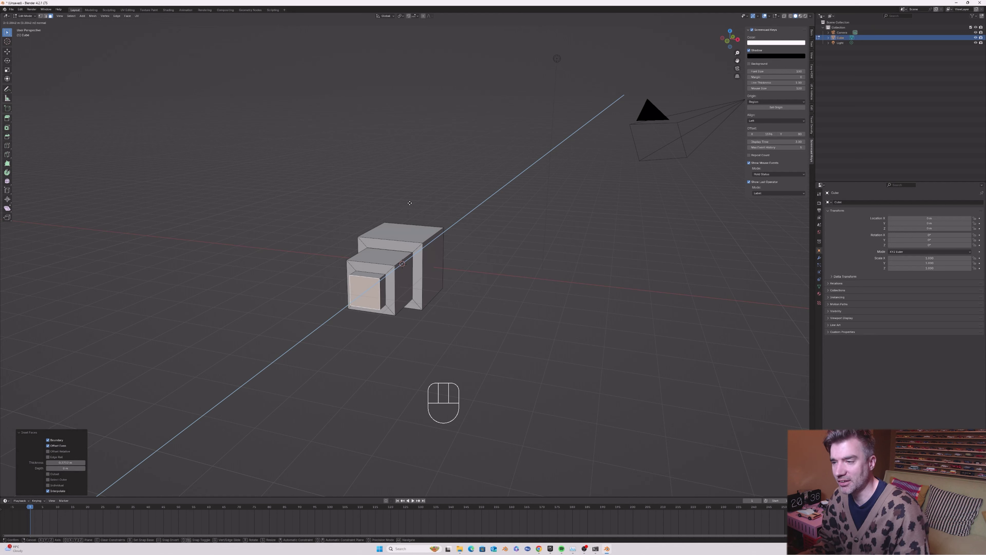
click(421, 190)
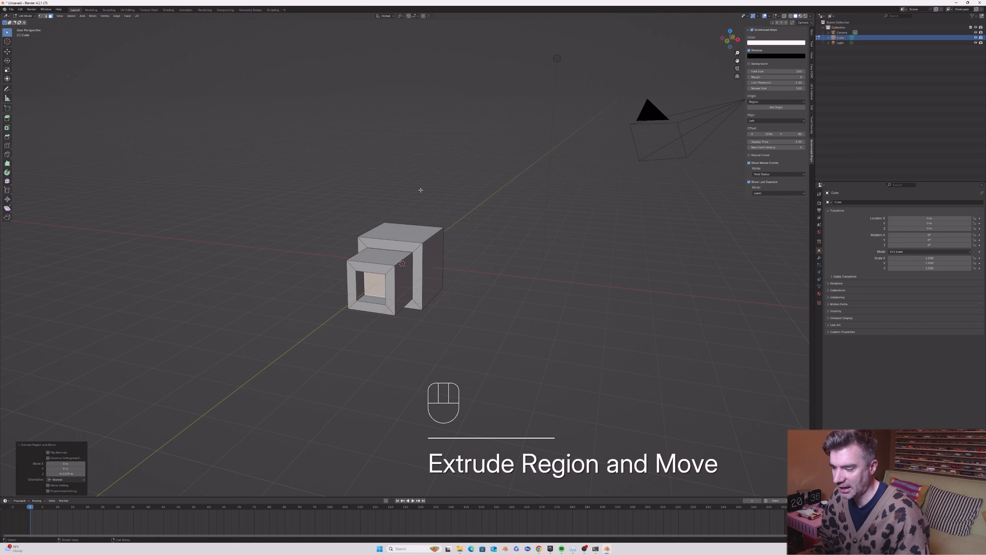
- Inset the recess's back face and extrude it outward into a thin bar extending beyond the block's front
key(i)
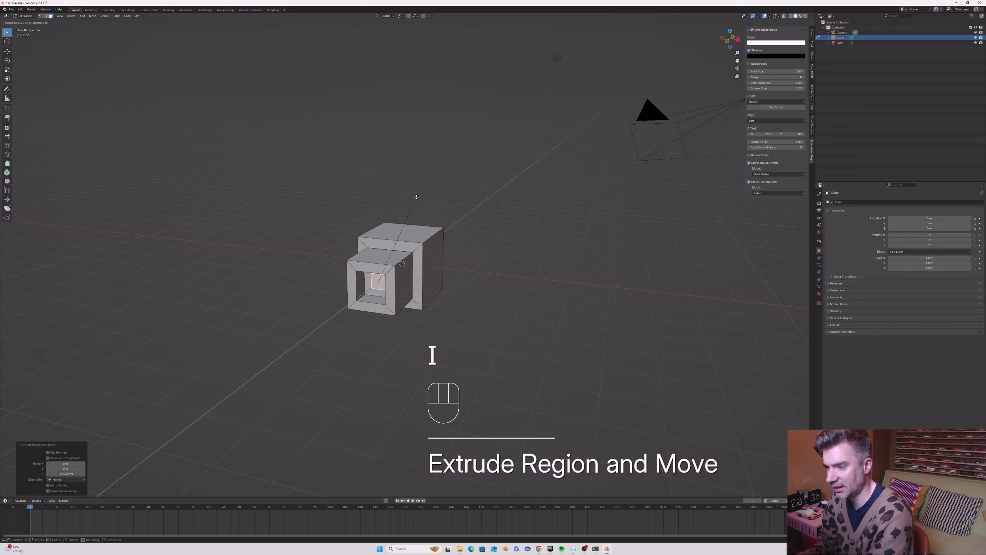
click(415, 196)
key(e)
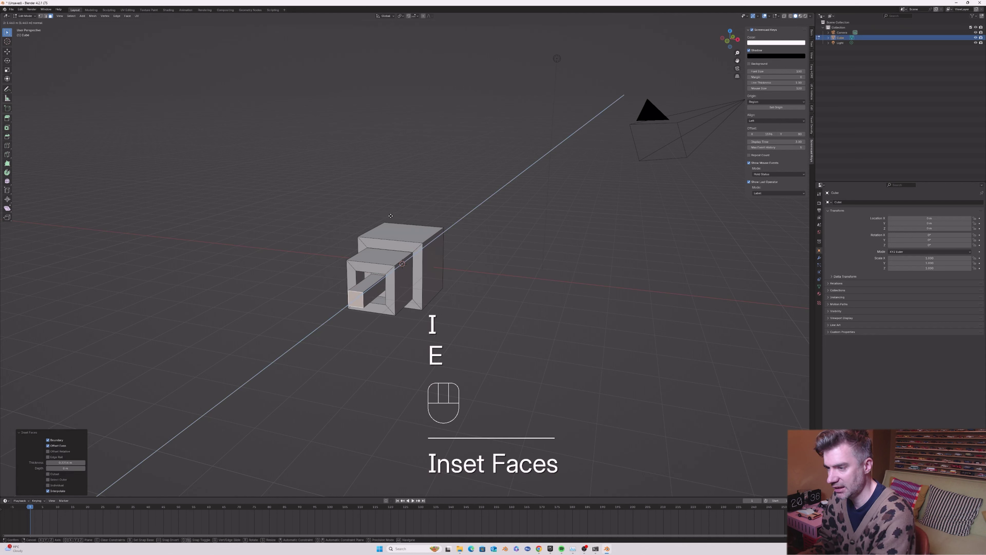
click(390, 216)
- Inset the cube's top face with a wide border and extrude the inner face upward into a tall column
middle_drag(388, 217, 350, 183)
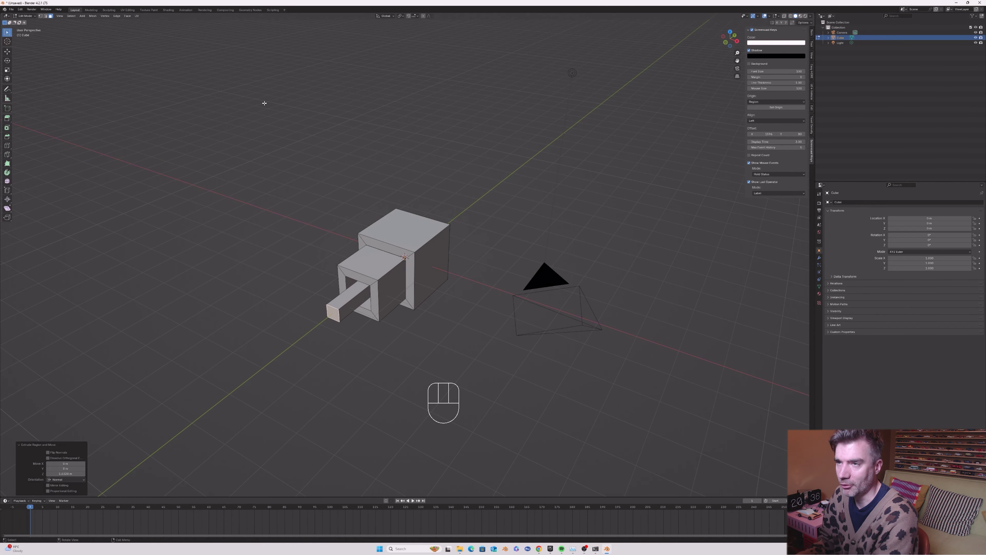
click(301, 180)
middle_drag(384, 219, 412, 221)
click(402, 222)
key(i)
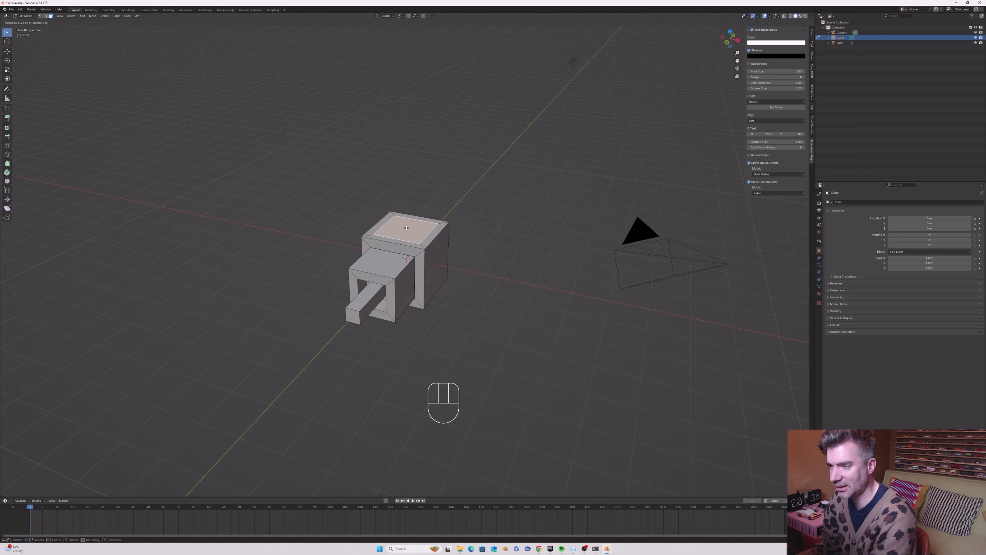
click(407, 229)
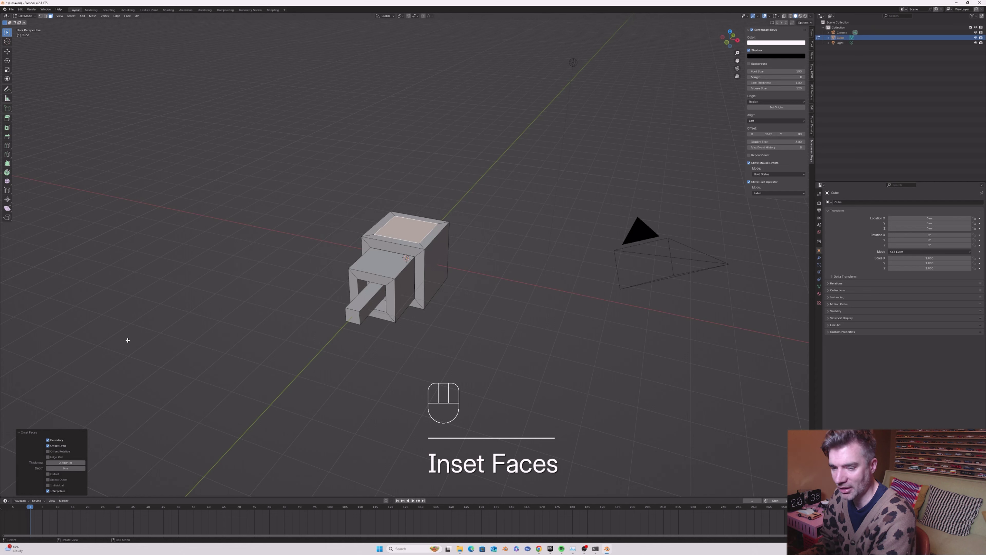
drag(65, 463, 100, 463)
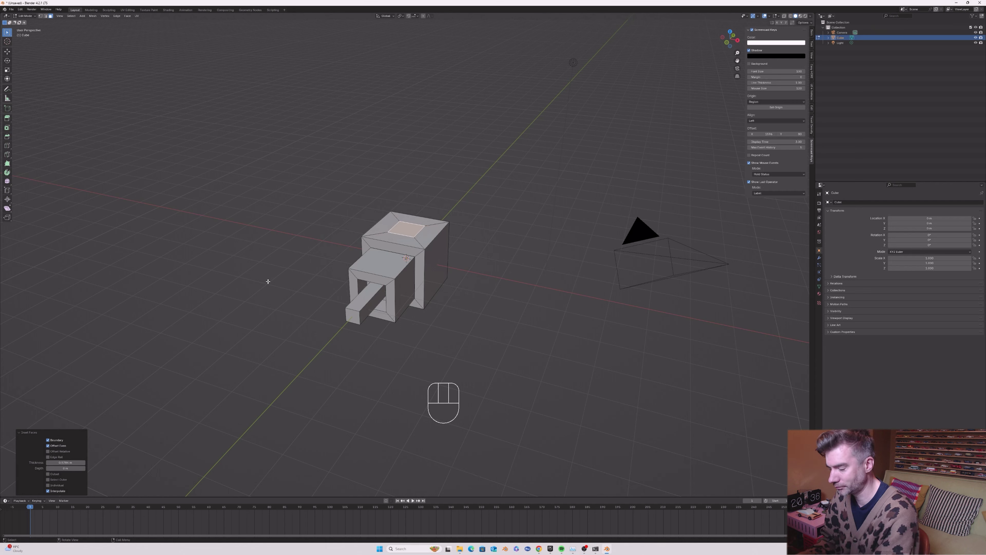
key(e)
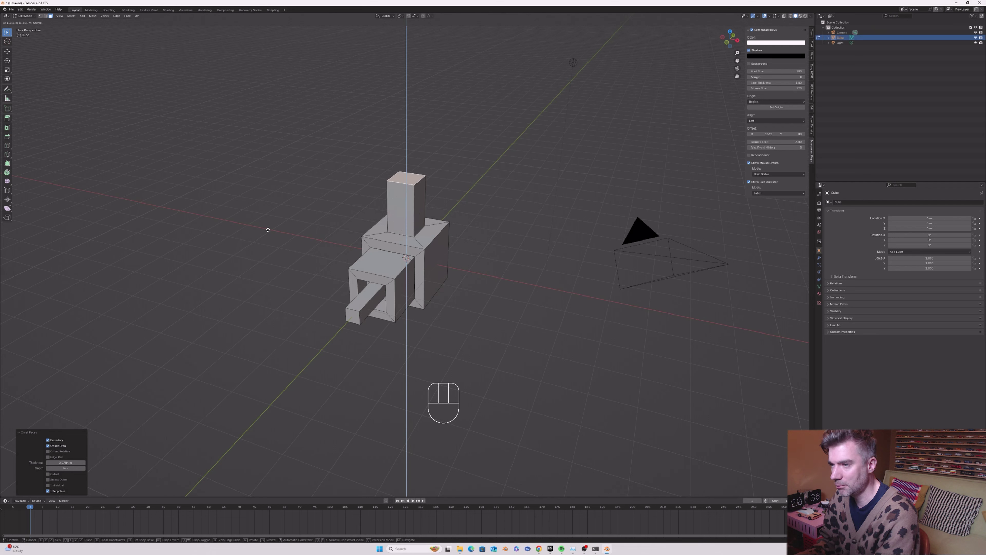
click(268, 212)
- Inset the column's top face and extrude it slightly upward to form a small cap
key(i)
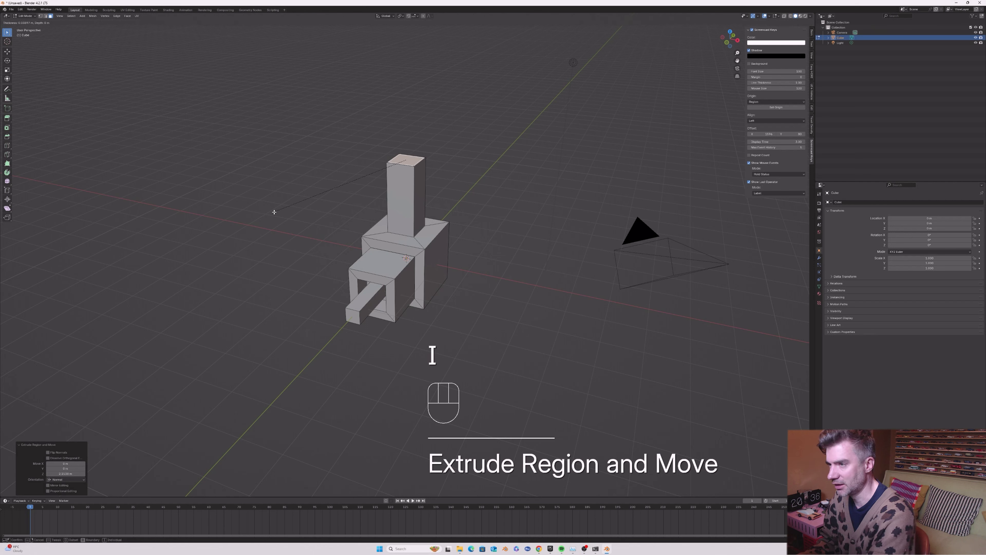
click(279, 210)
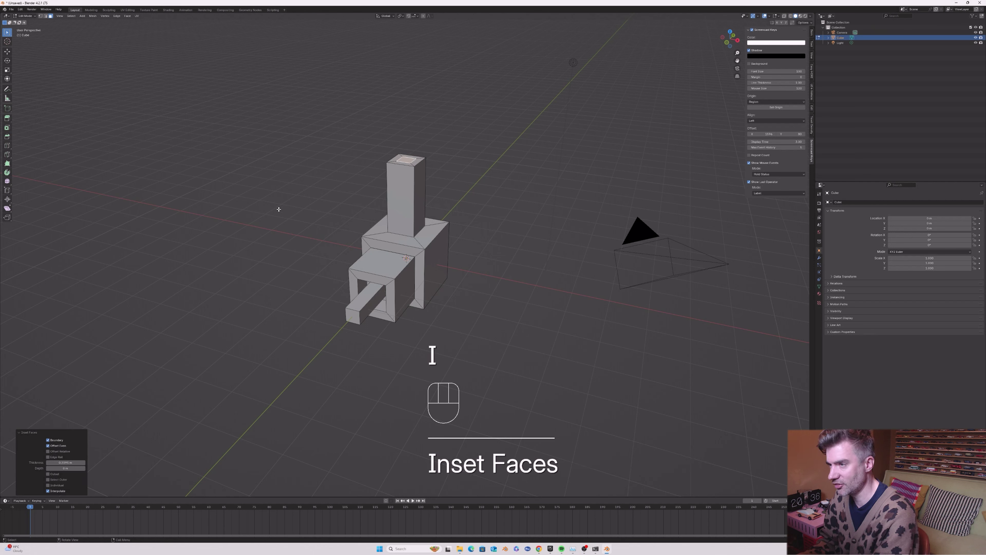
key(e)
click(295, 176)
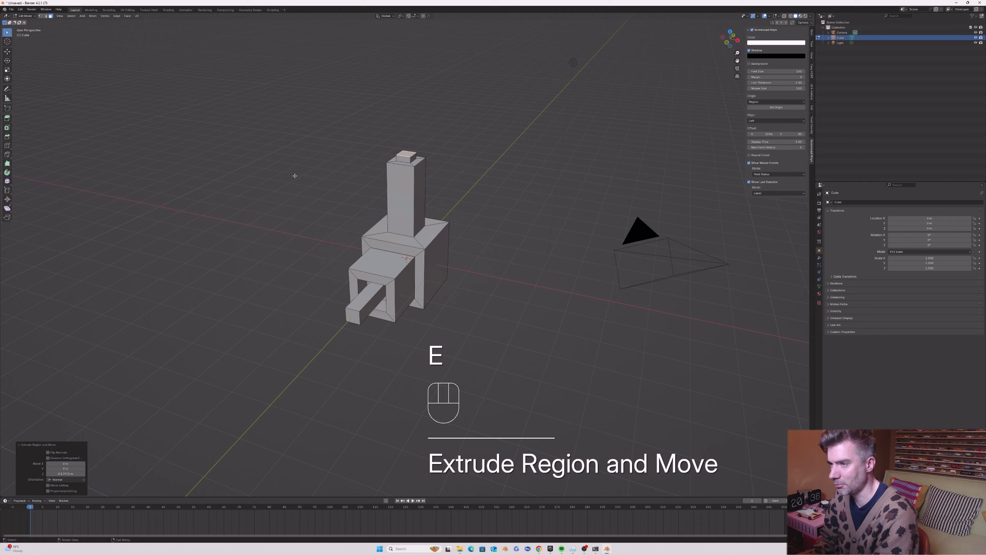
- Extrude the cube's plain side face on the camera's side outward along X and scale it down into a taper
middle_drag(295, 176, 310, 155)
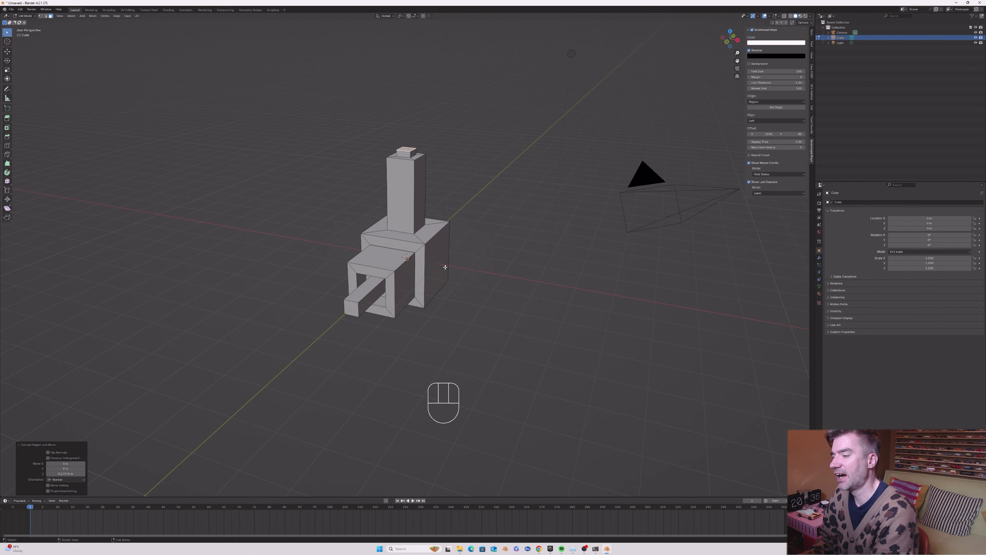
middle_drag(442, 268, 434, 252)
click(457, 260)
click(433, 257)
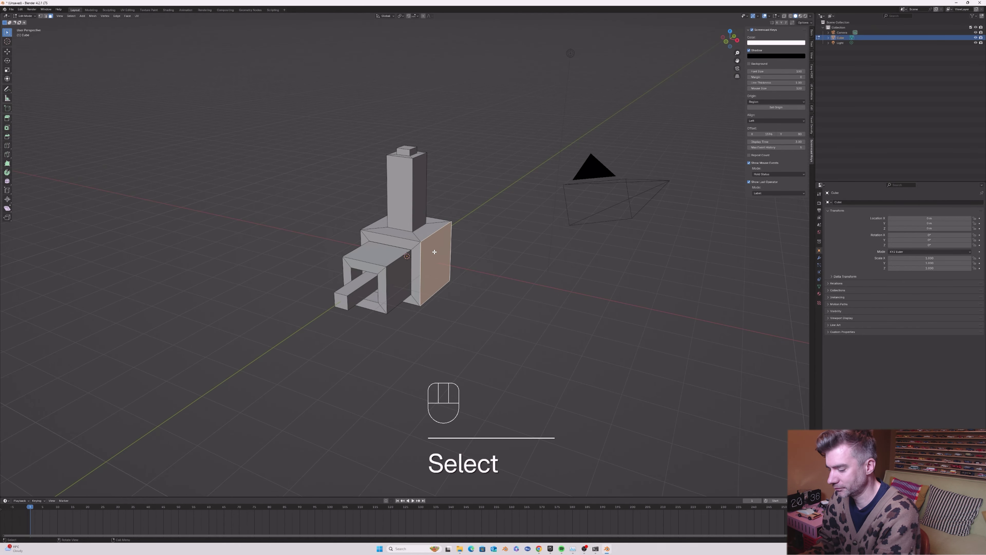
key(e)
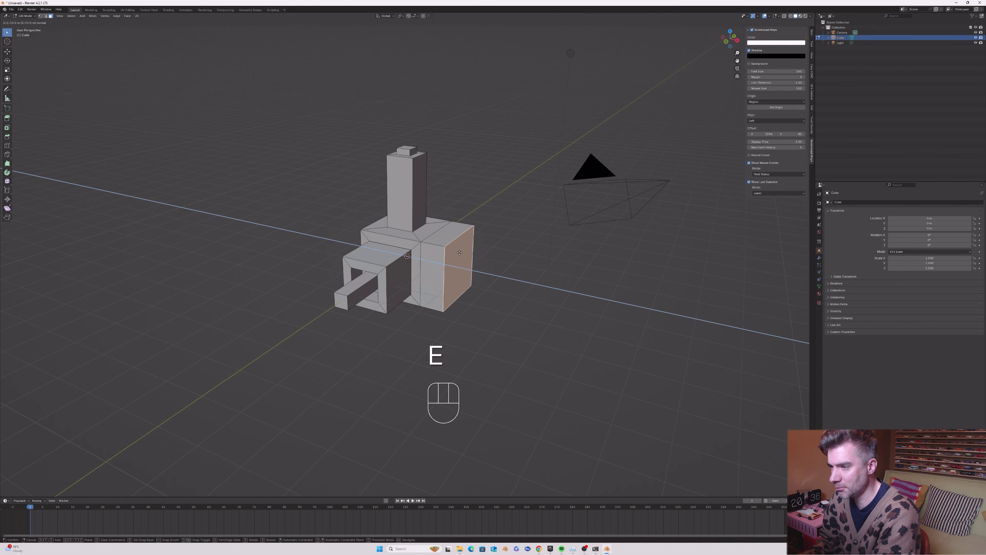
click(466, 254)
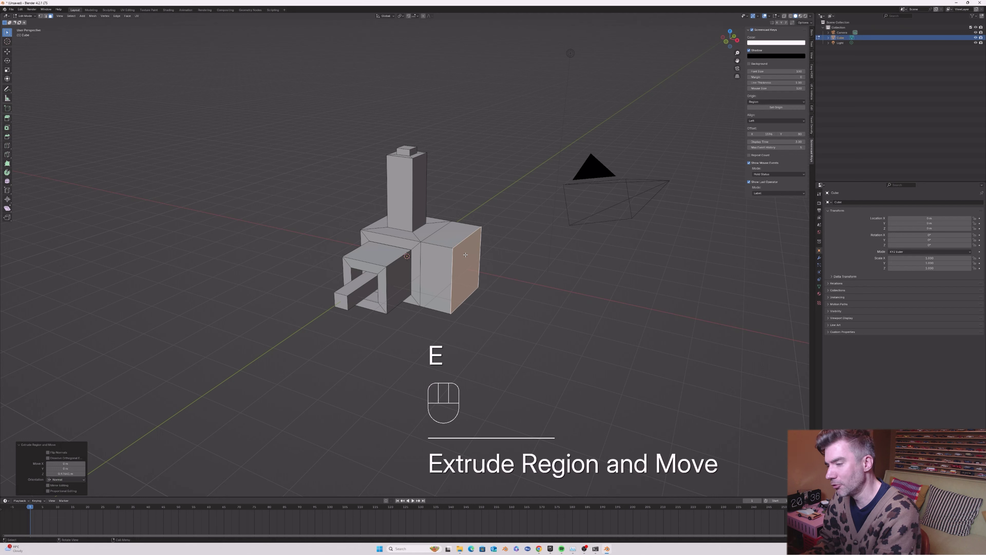
key(s)
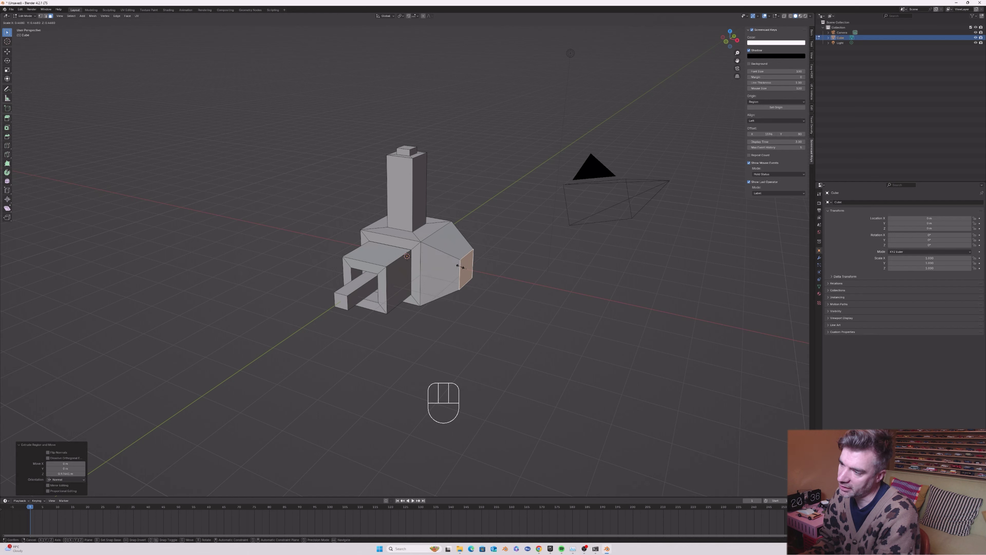
click(461, 267)
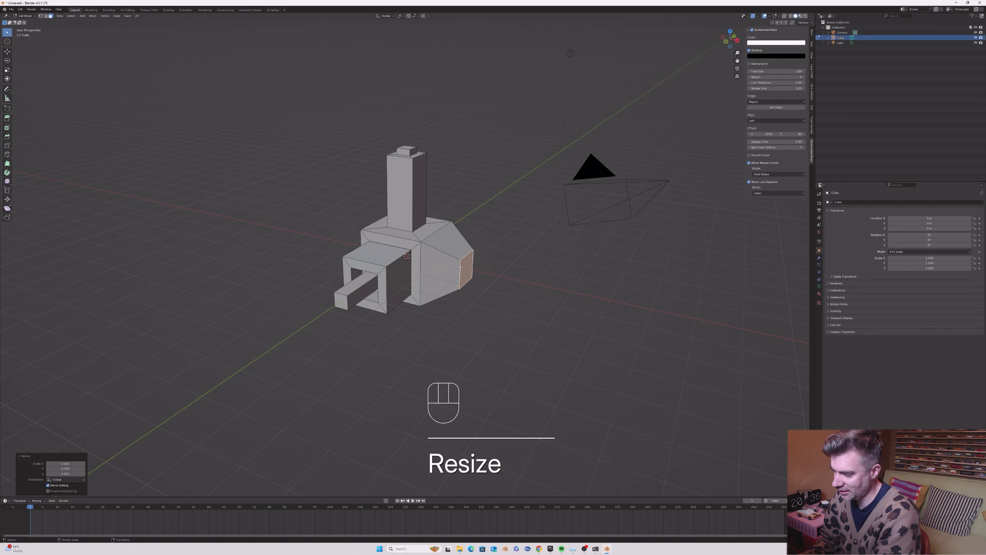
- Extrude the tapered end face further outward and scale it down to a small tip
key(e)
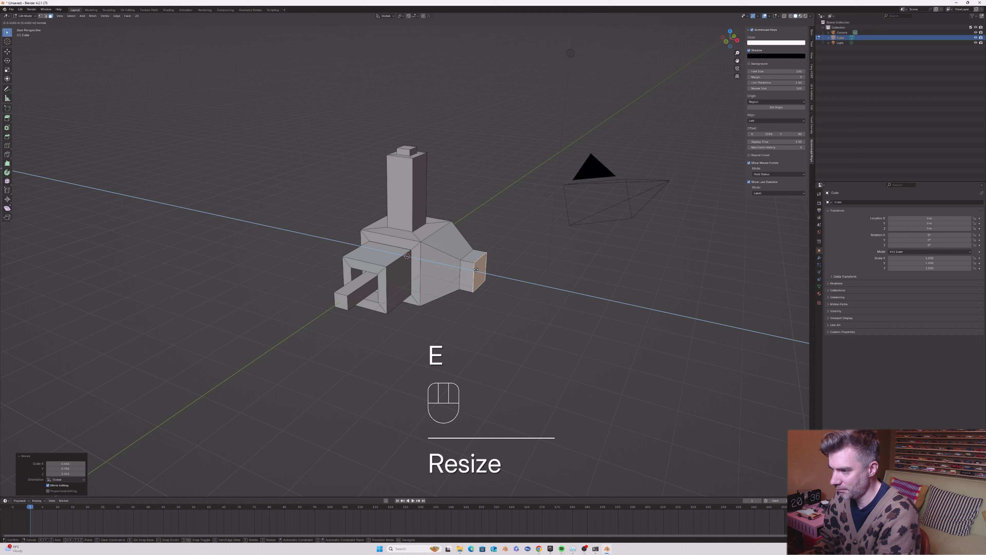
click(483, 270)
key(s)
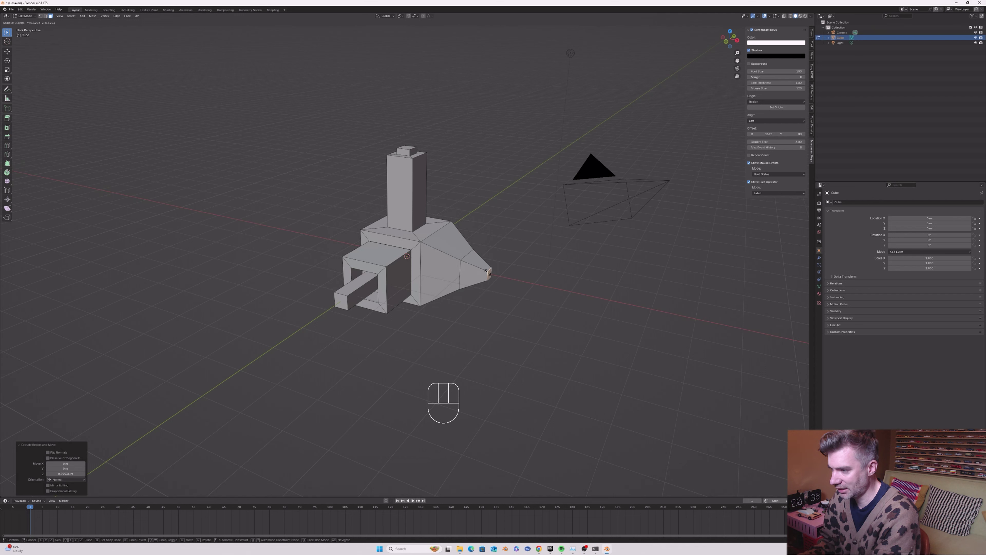
click(487, 272)
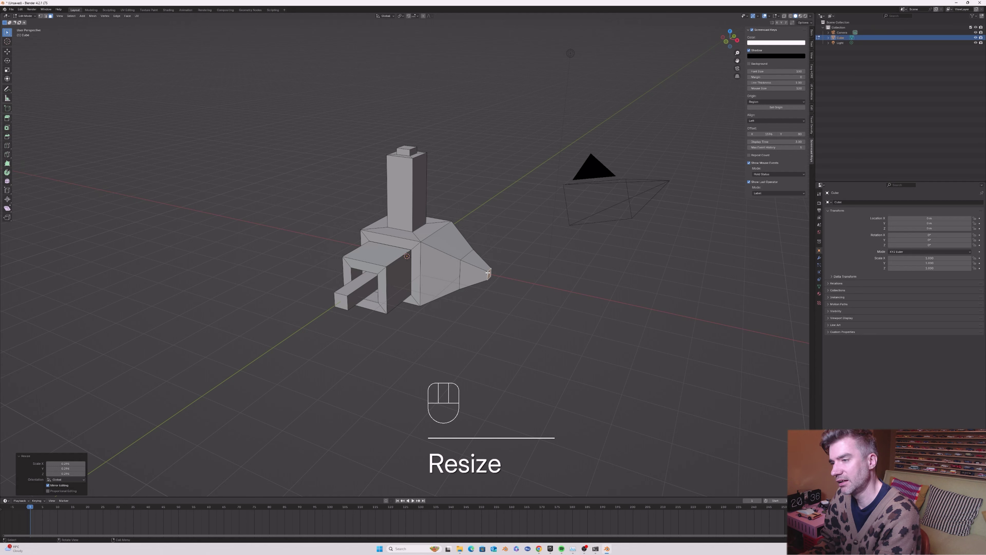
- Move the small tip face along the X axis back toward the cube to shorten the taper
key(g)
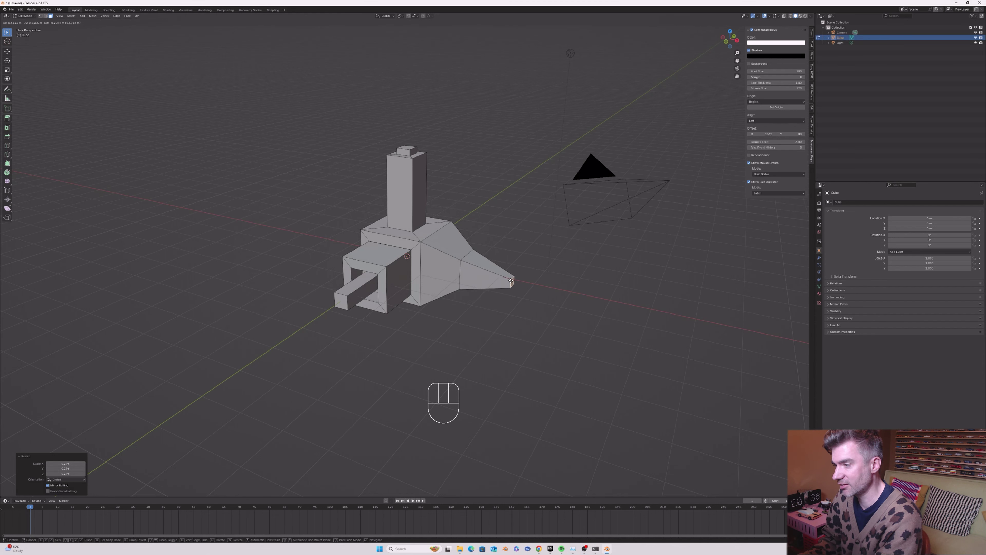
key(x)
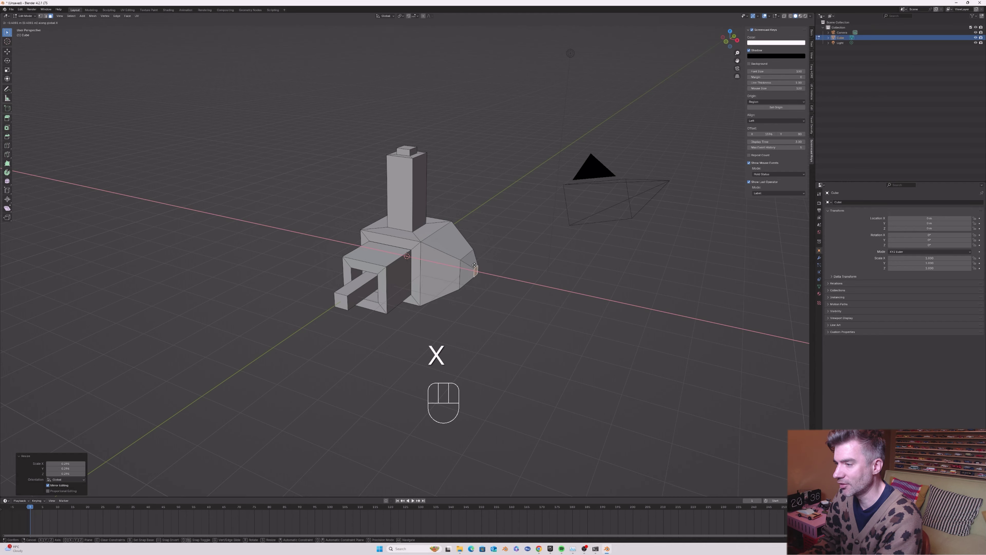
click(472, 265)
- Inset the tall column's side face, the one above the protruding framed block
middle_drag(472, 264, 410, 174)
key(Tab)
scroll(405, 281, up, 3)
key(Tab)
click(413, 172)
key(i)
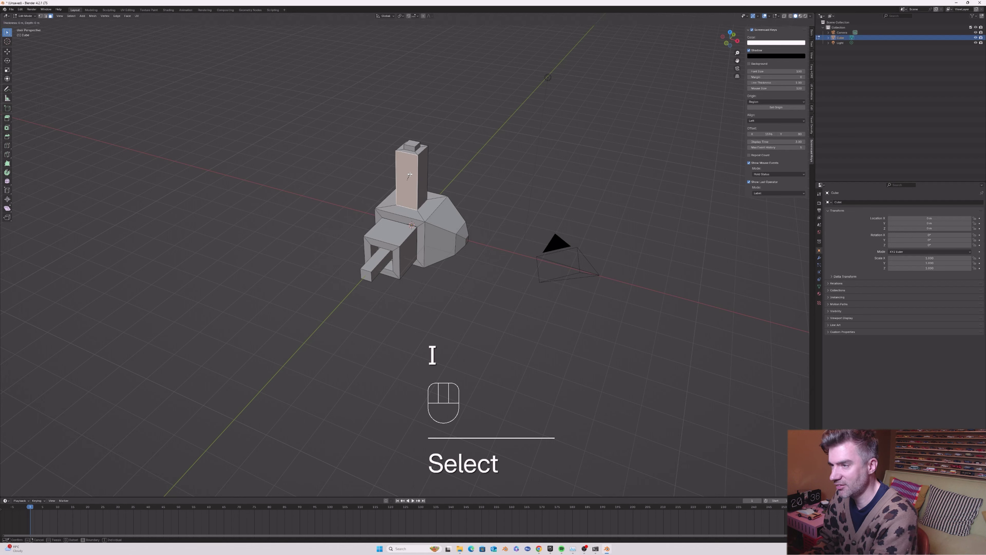
click(409, 179)
- Extrude the inset column face outward and scale it down into a taper
key(e)
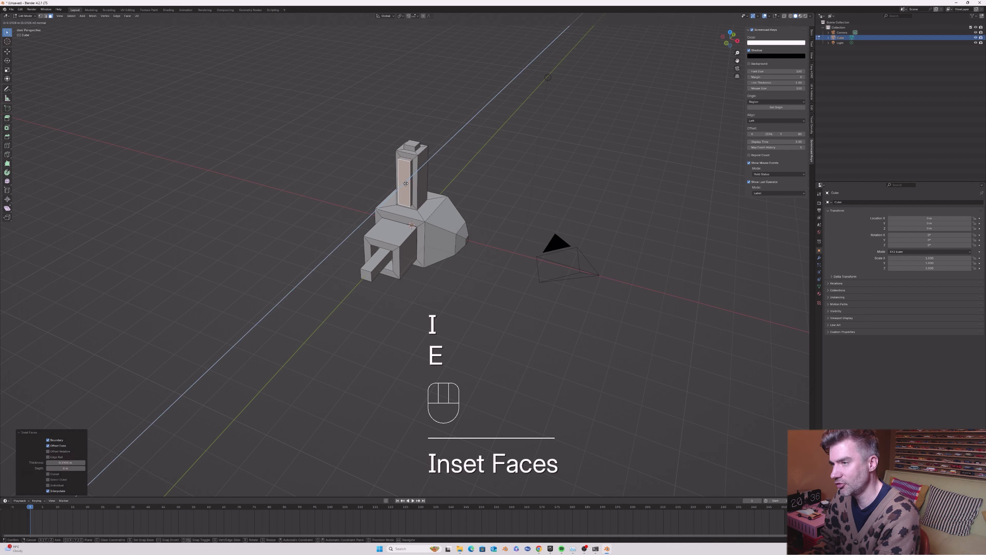
click(394, 193)
key(s)
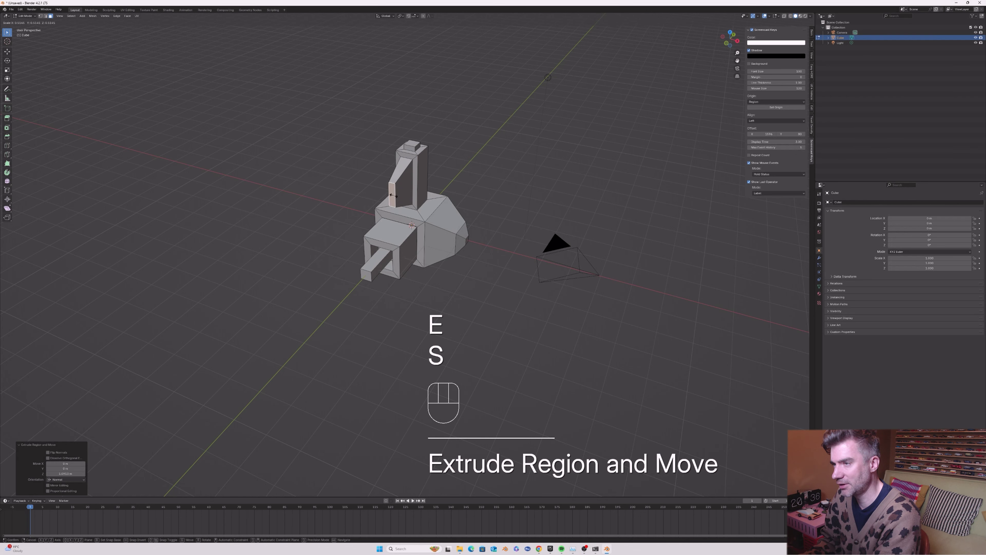
click(392, 196)
middle_drag(392, 196, 403, 194)
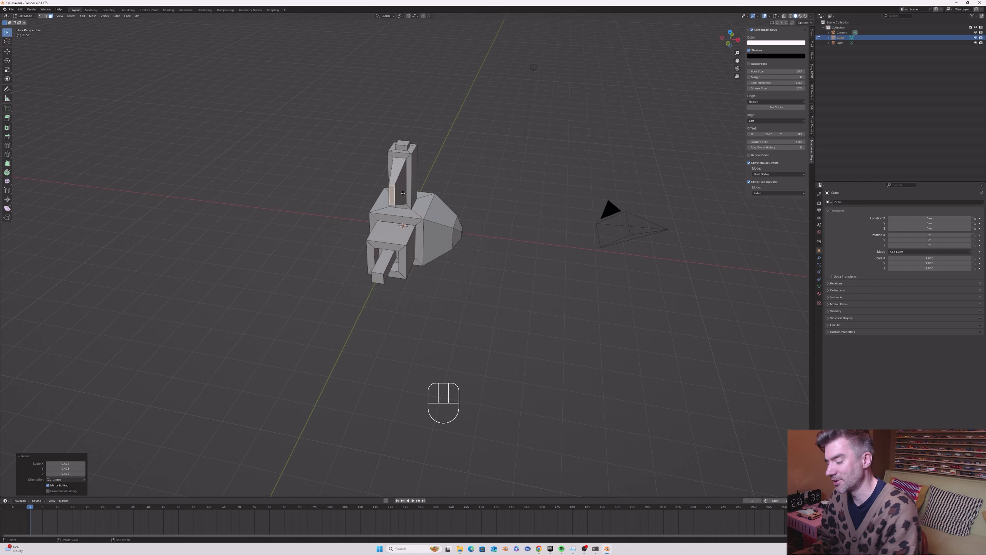
- Extrude the taper's end face further outward from the column and scale it slightly smaller
key(e)
click(395, 204)
key(s)
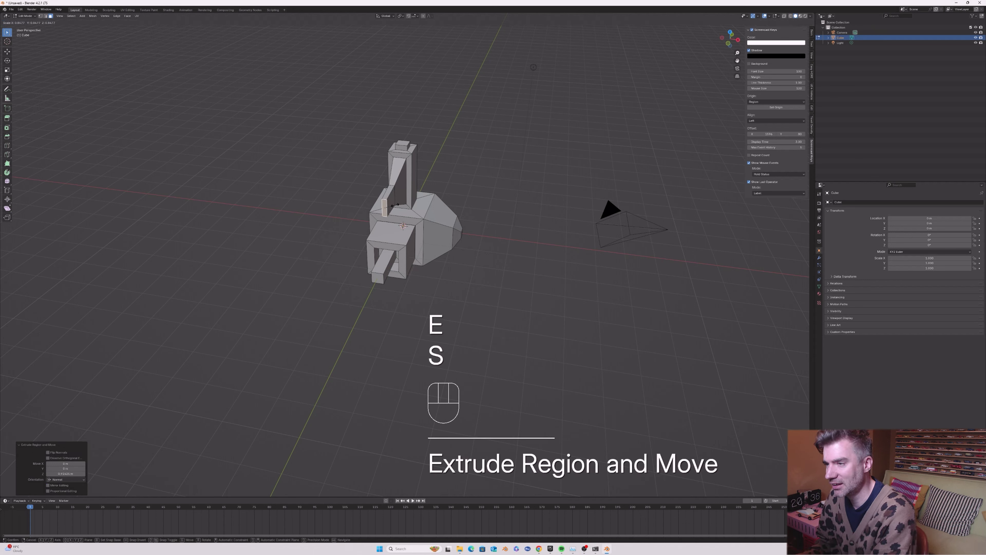
click(388, 200)
- Inset the spout's end face, extrude it outward into a thin tip and return to Object Mode
key(i)
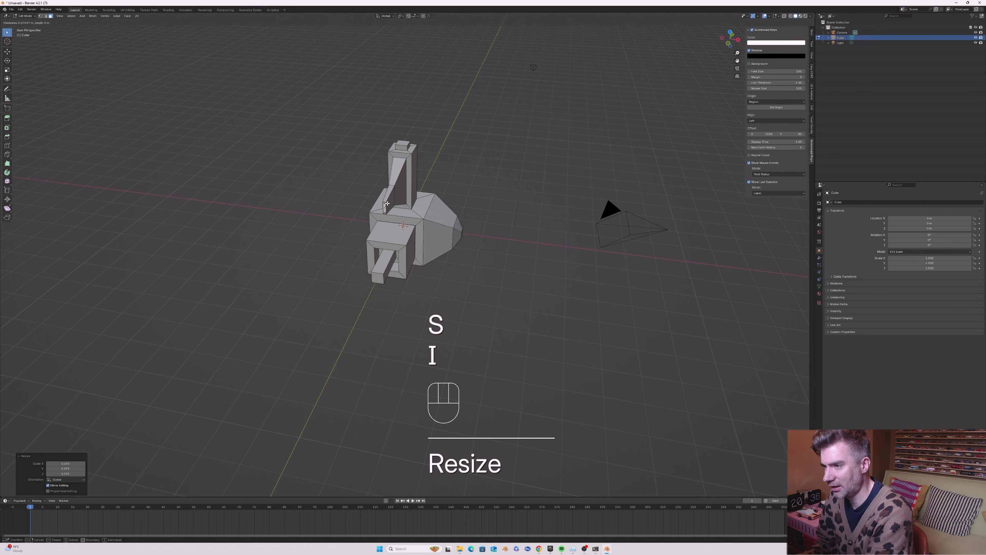
click(385, 201)
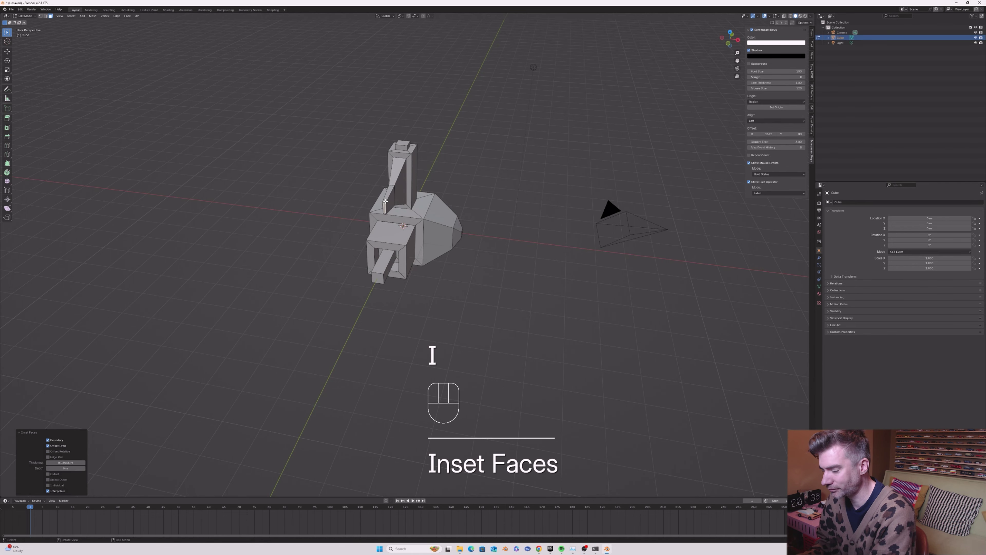
key(e)
click(383, 215)
middle_drag(382, 215, 415, 214)
key(Tab)
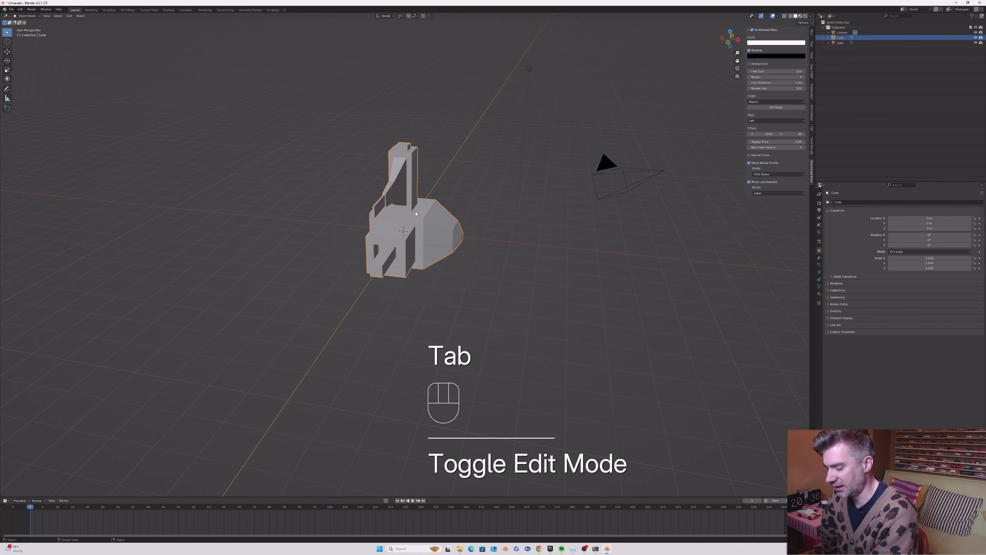
- Delete the edited cube object and add a new mesh cube at the world origin
click(83, 15)
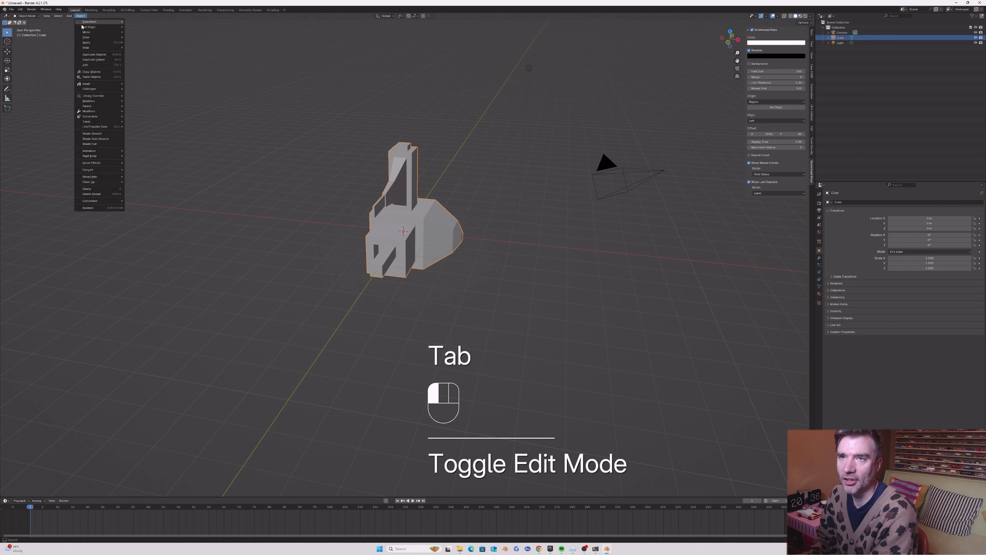
click(101, 193)
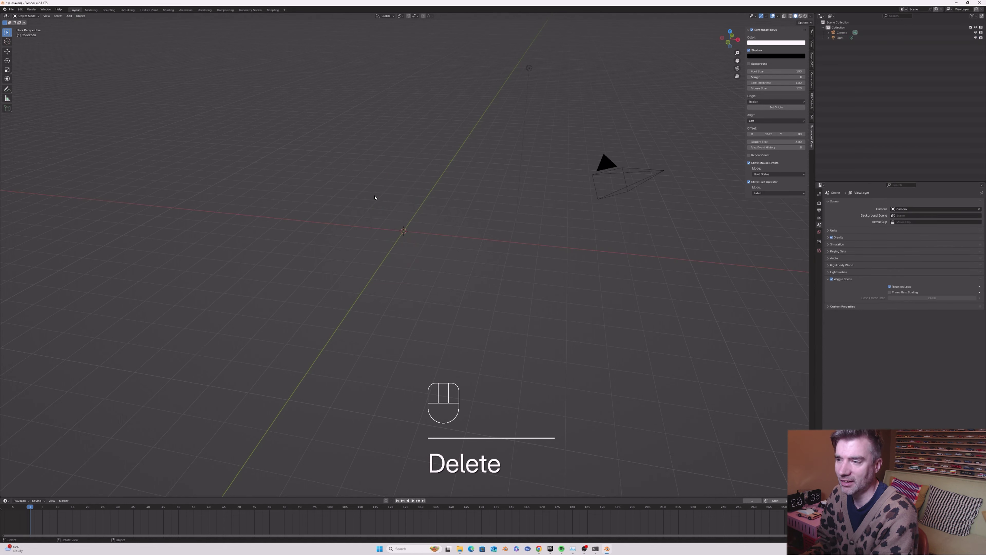
key(shift)
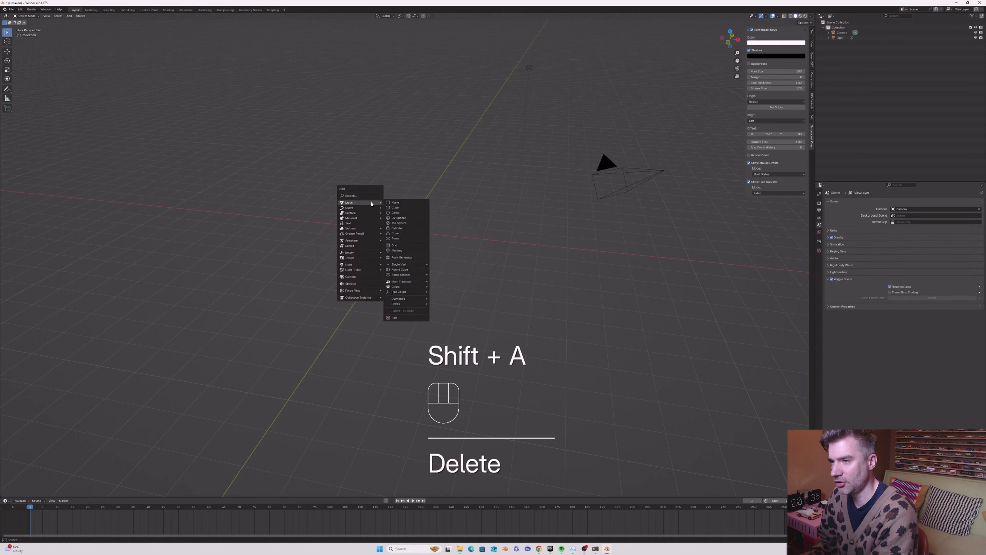
click(396, 208)
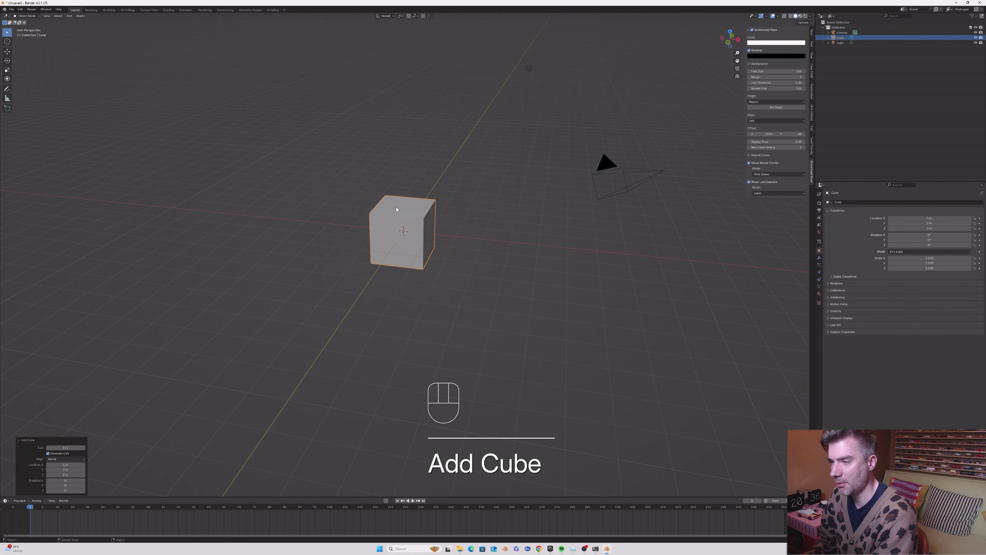
- Delete the plain cube and add another mesh cube in its place
click(80, 16)
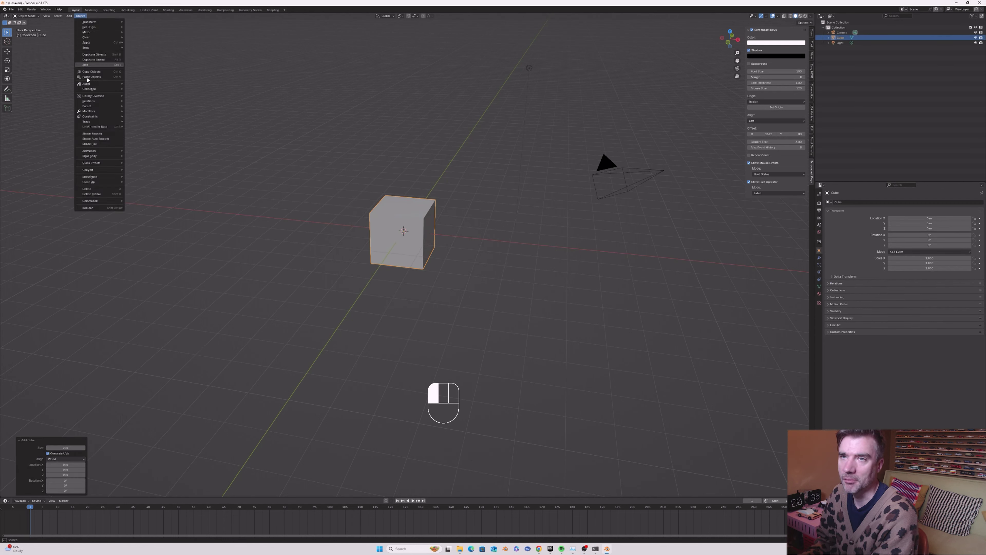
click(96, 189)
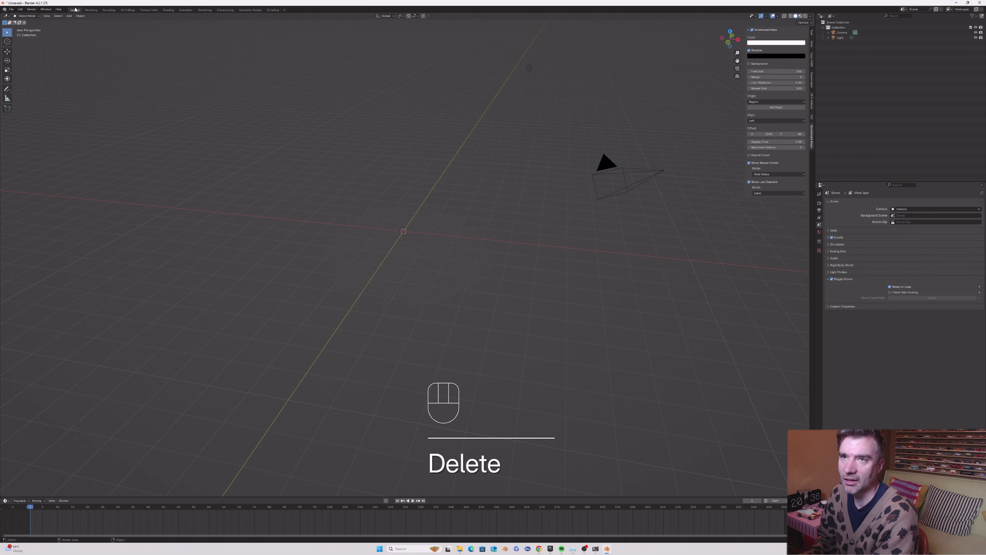
click(79, 16)
mouse_move(69, 16)
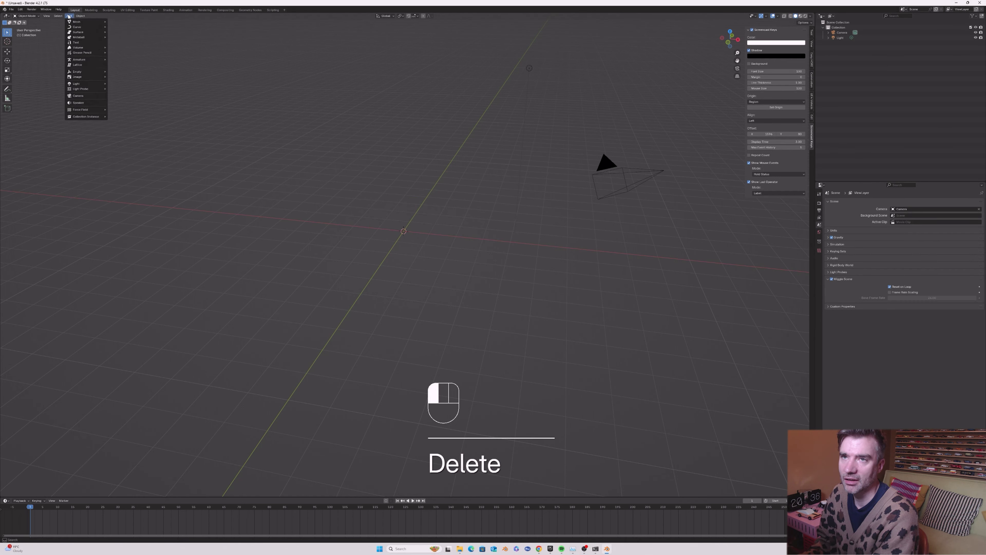
click(126, 27)
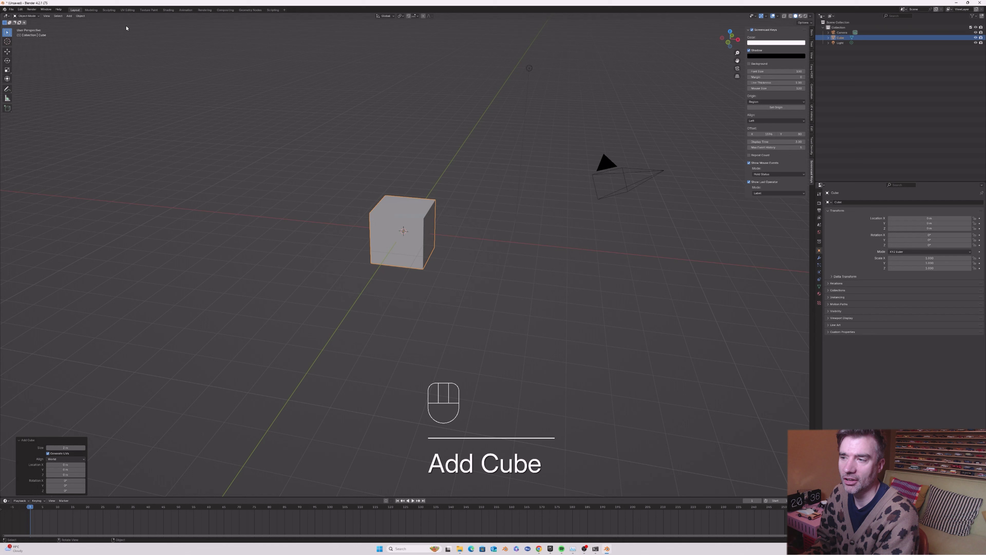
- In Edit Mode, inset the new cube's large front side face to leave a narrow border
key(Tab)
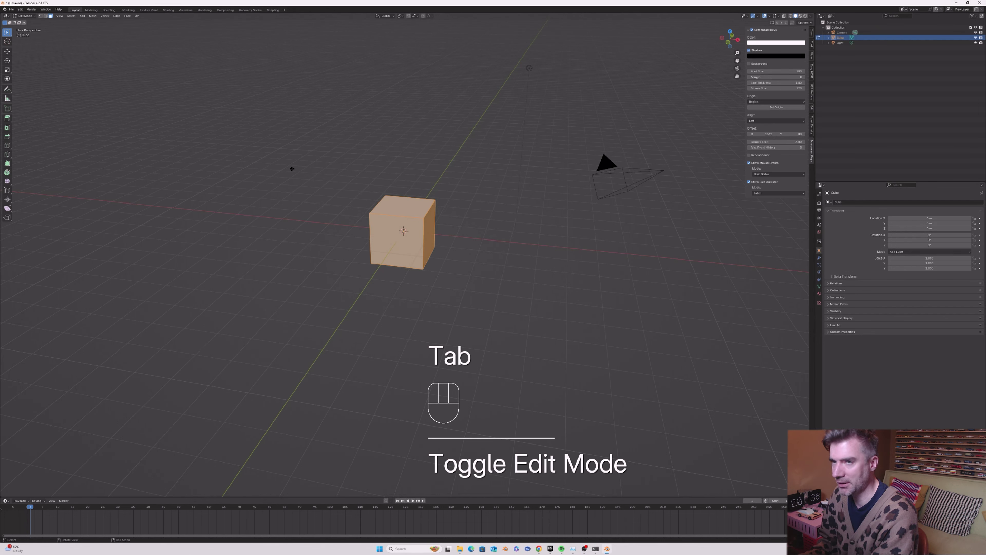
drag(301, 157, 128, 56)
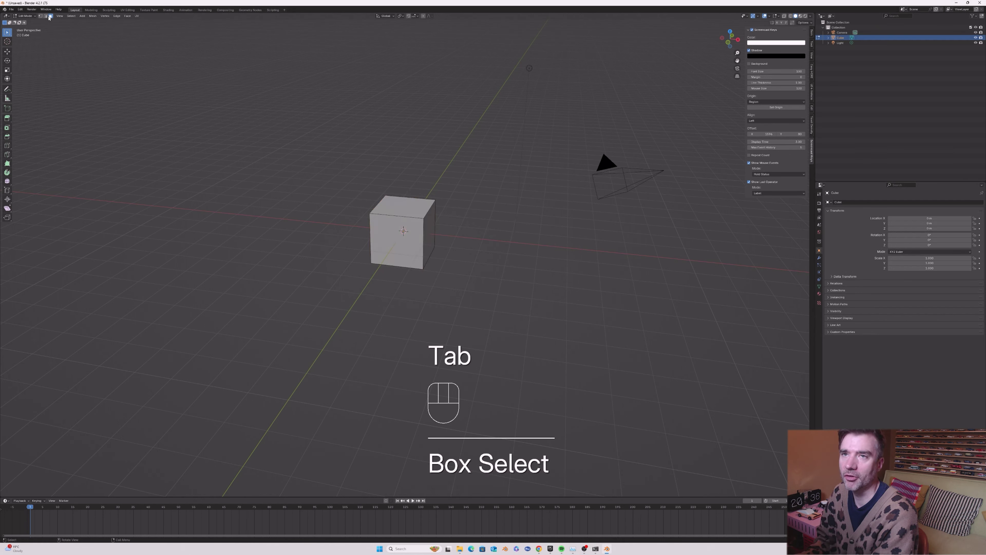
click(403, 223)
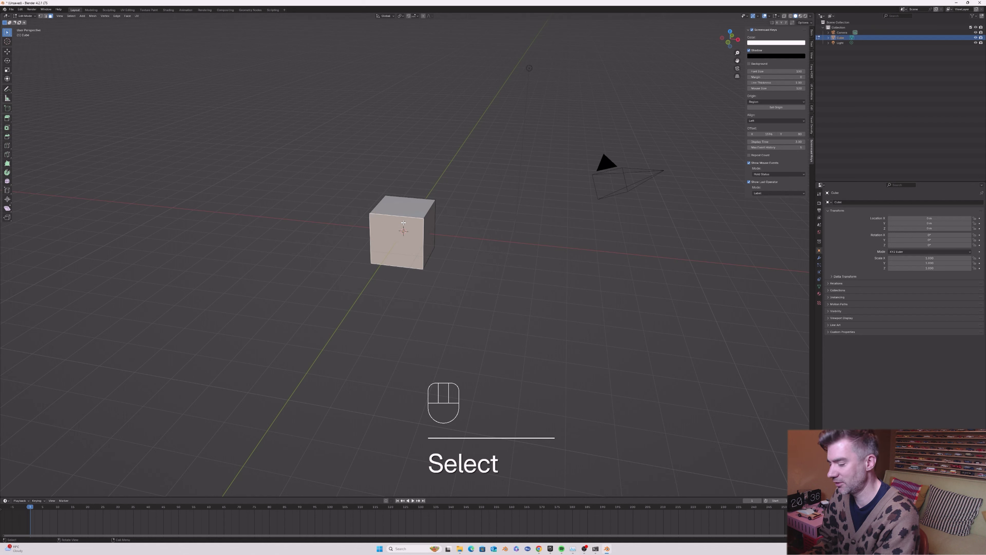
key(i)
click(403, 230)
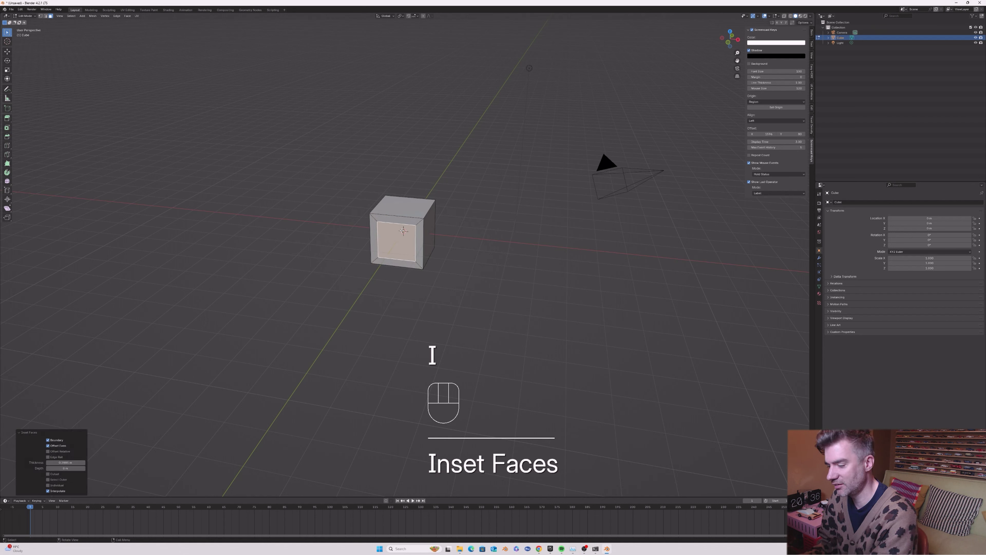
- Extrude the inset front face outward and scale it down to about half size to form a taper
key(e)
click(395, 245)
key(s)
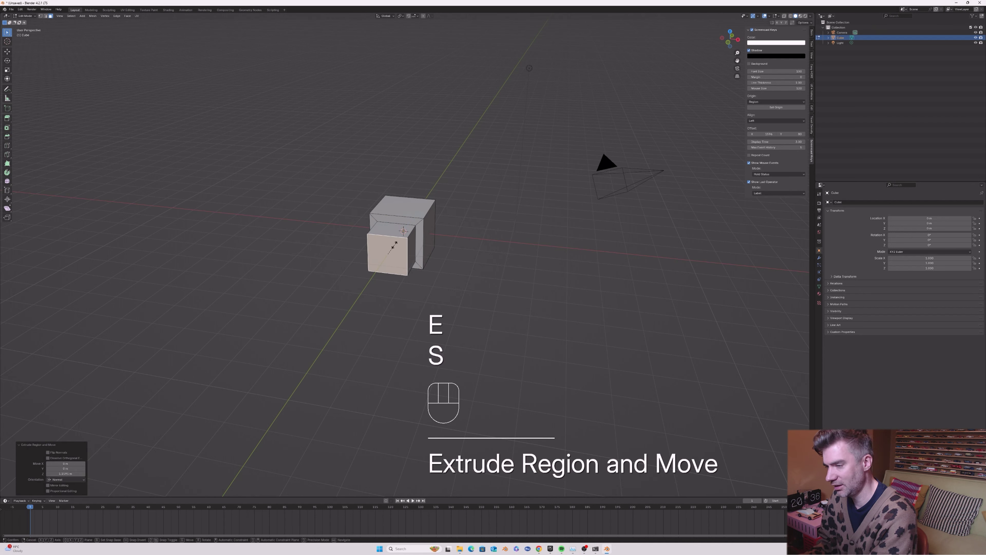
click(393, 256)
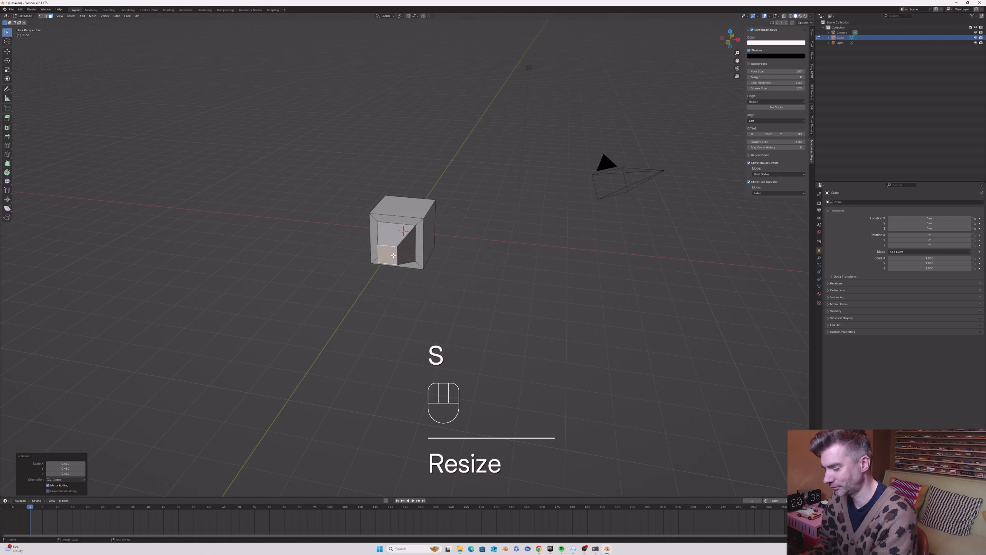
- Inset the taper's end face and extrude it outward, scaled down into a small pointed tip
key(i)
click(388, 255)
key(e)
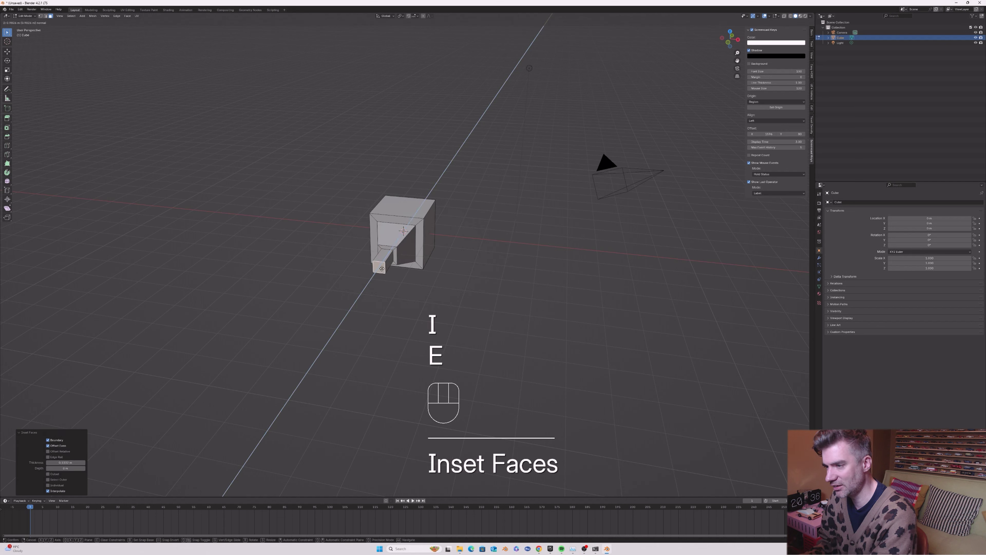
click(382, 269)
key(s)
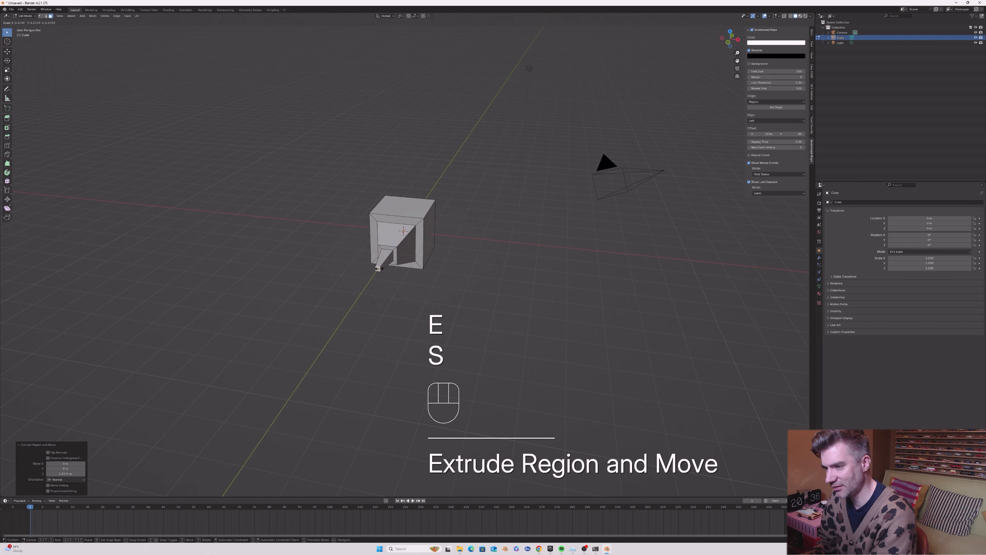
click(379, 268)
- Extrude the cube's top face upward and scale it down into a sloped roof shape
click(407, 210)
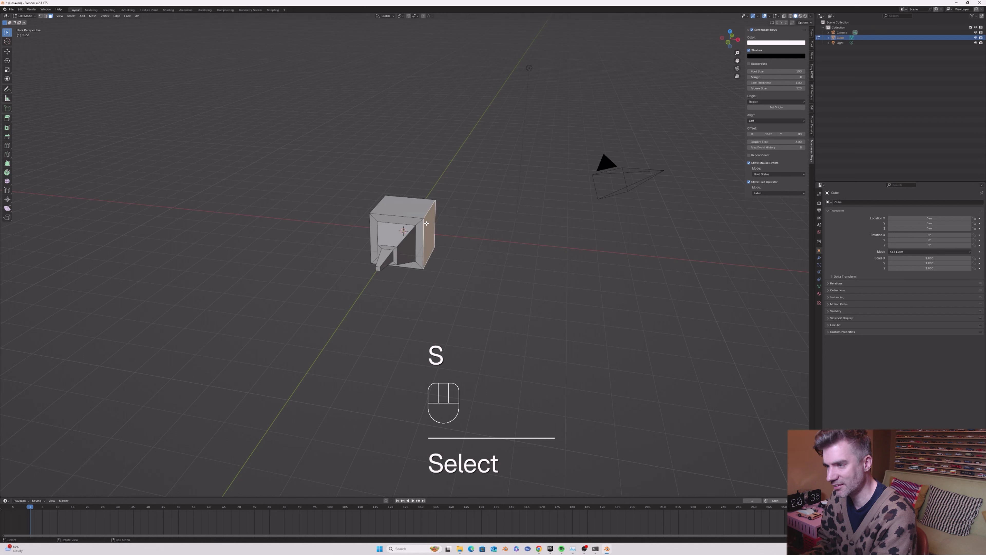
key(e)
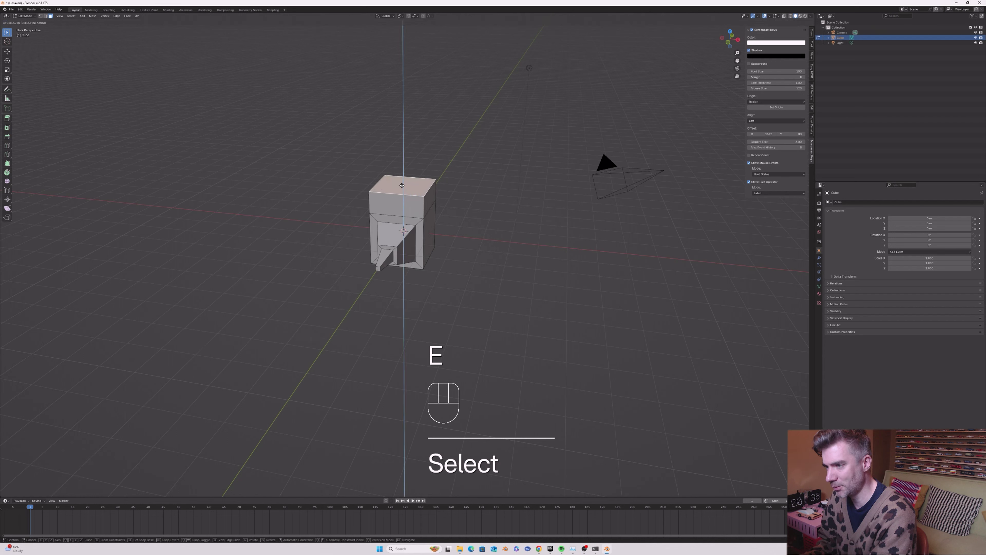
click(404, 186)
key(s)
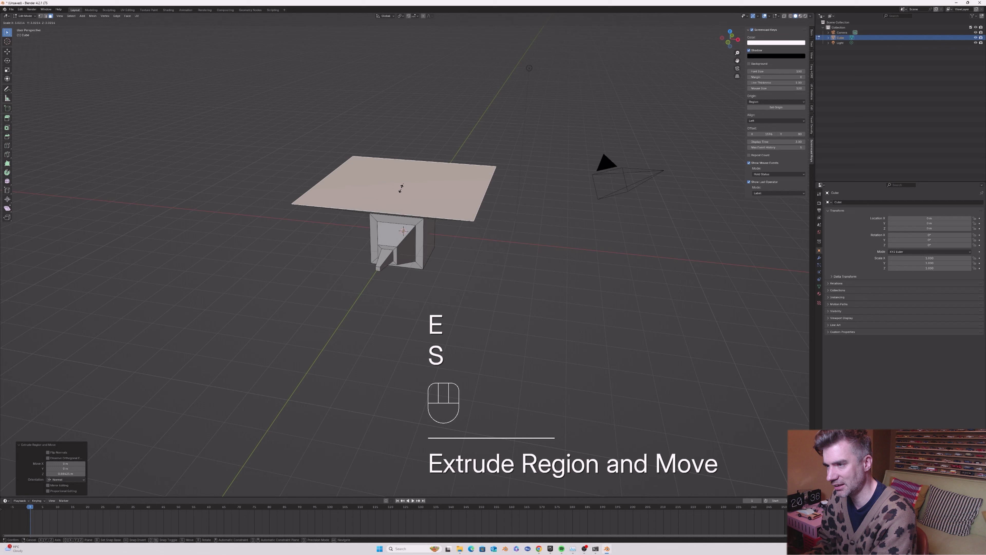
click(395, 179)
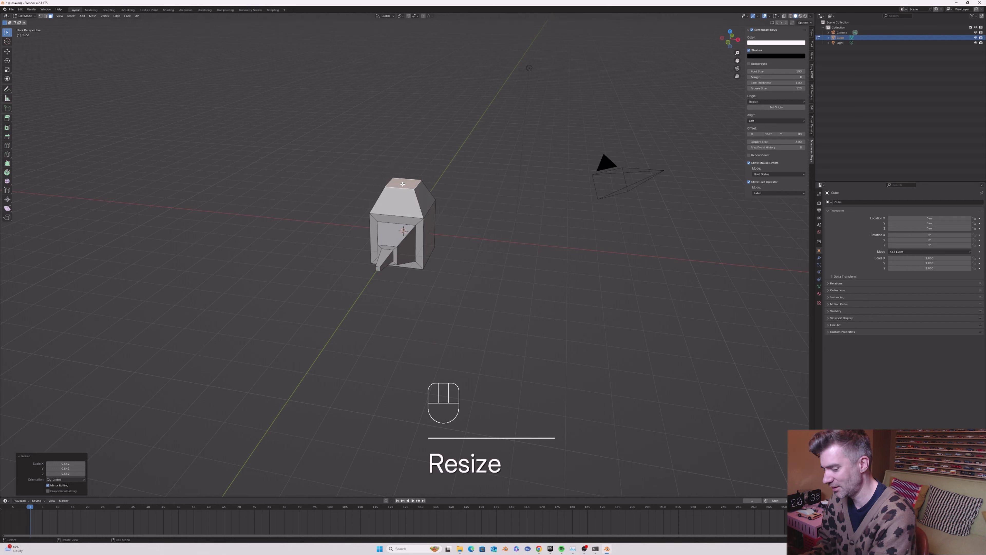
- Inset the roof's top face and extrude it upward into a narrow neck, scaled down at its end
key(i)
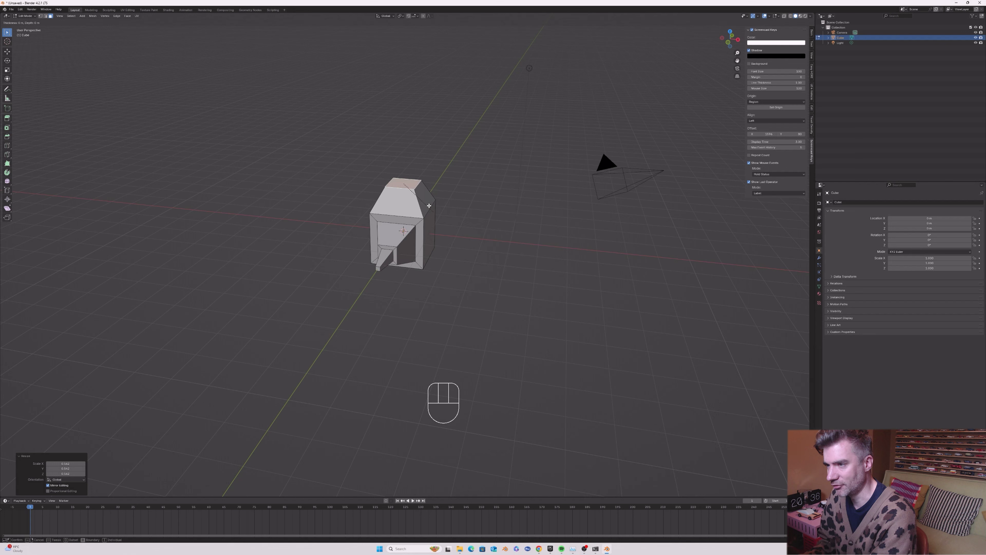
click(412, 166)
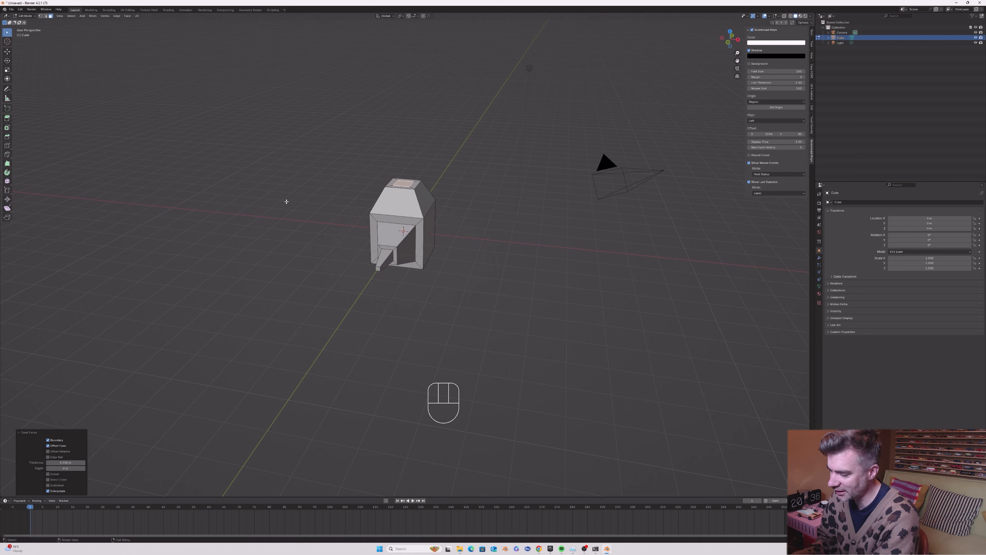
key(e)
click(292, 181)
key(s)
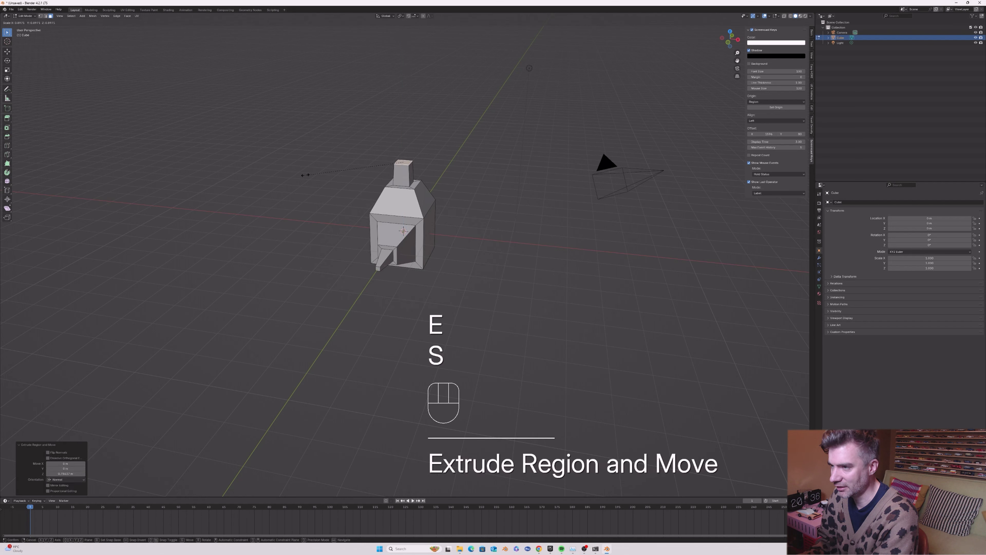
click(348, 163)
- Inset the neck's top face, extrude it upward into a thin spire and return to Object Mode
key(i)
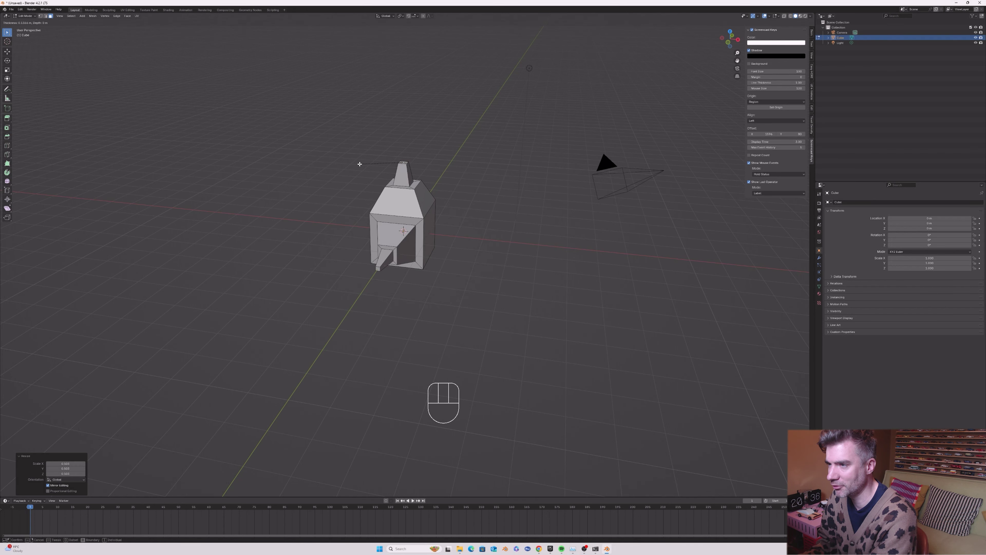
click(358, 165)
key(e)
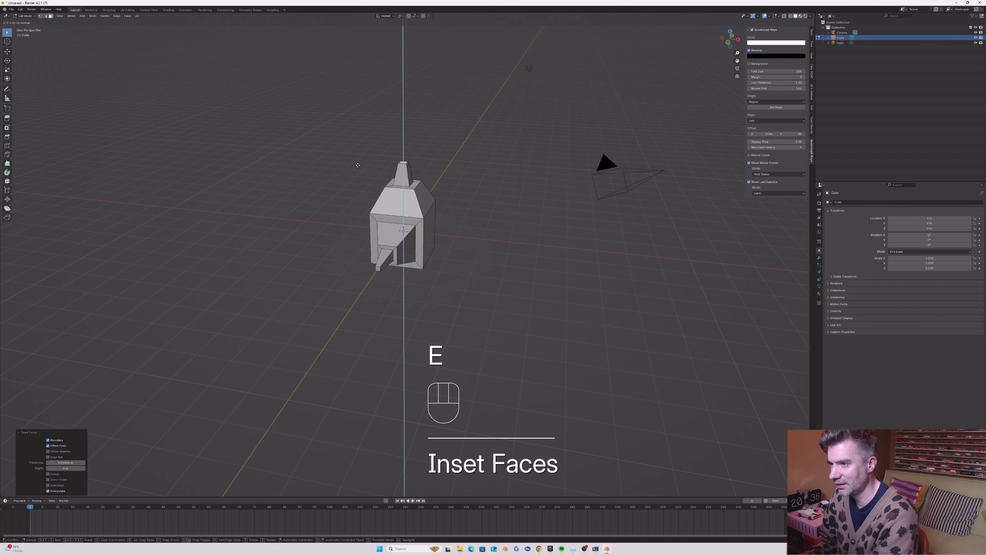
click(354, 137)
key(Tab)
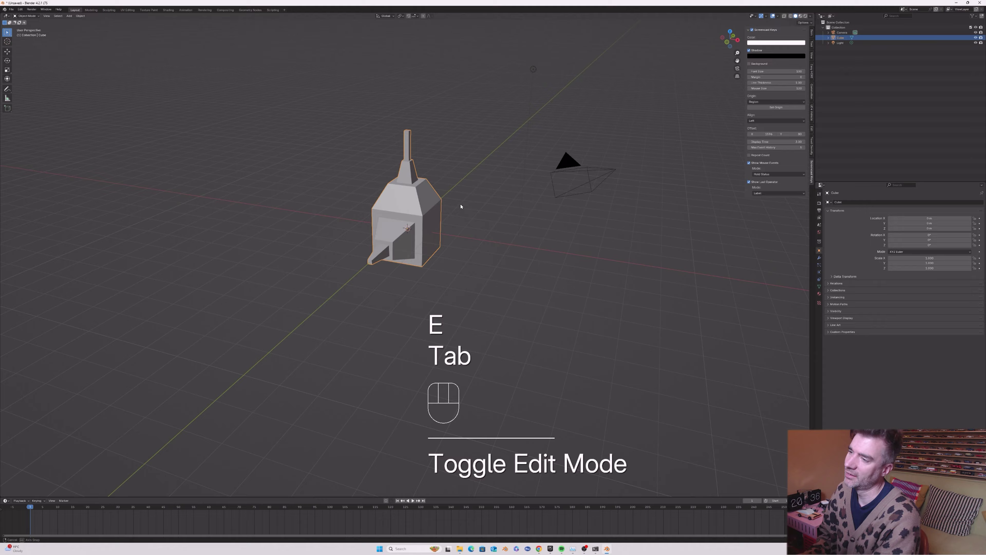
mouse_move(458, 214)
middle_down()
mouse_move(462, 203)
mouse_move(502, 205)
mouse_move(447, 201)
mouse_move(462, 208)
middle_up()
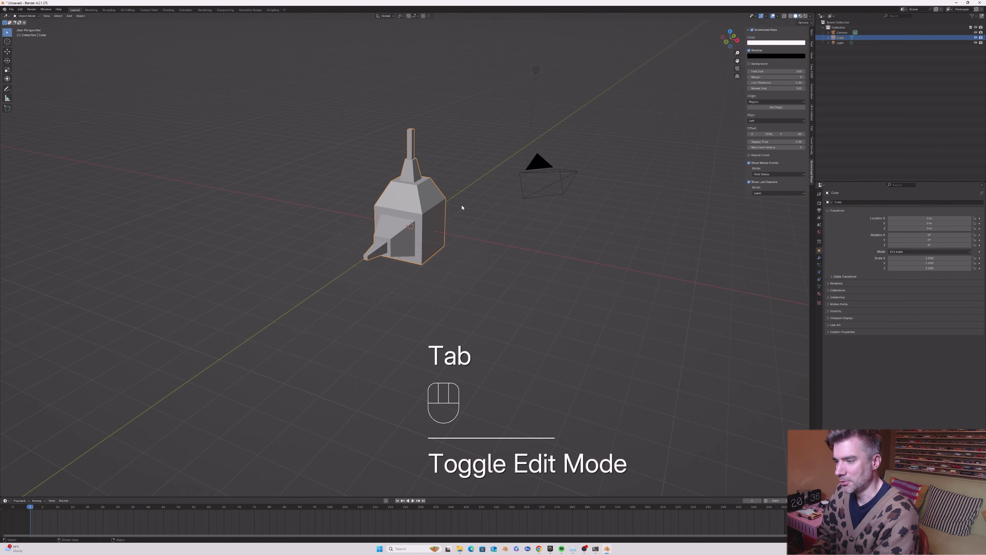
- Delete the extruded house-shaped cube object from the scene
click(82, 16)
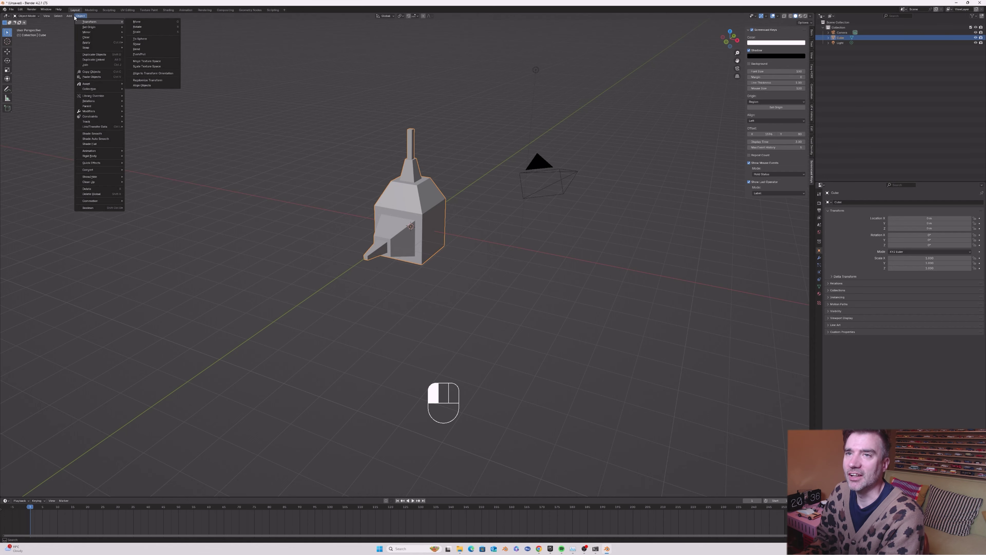
drag(81, 15, 88, 189)
middle_drag(400, 212, 402, 213)
- Add a mesh circle at the scene origin and bring it into closer view
key(shift)
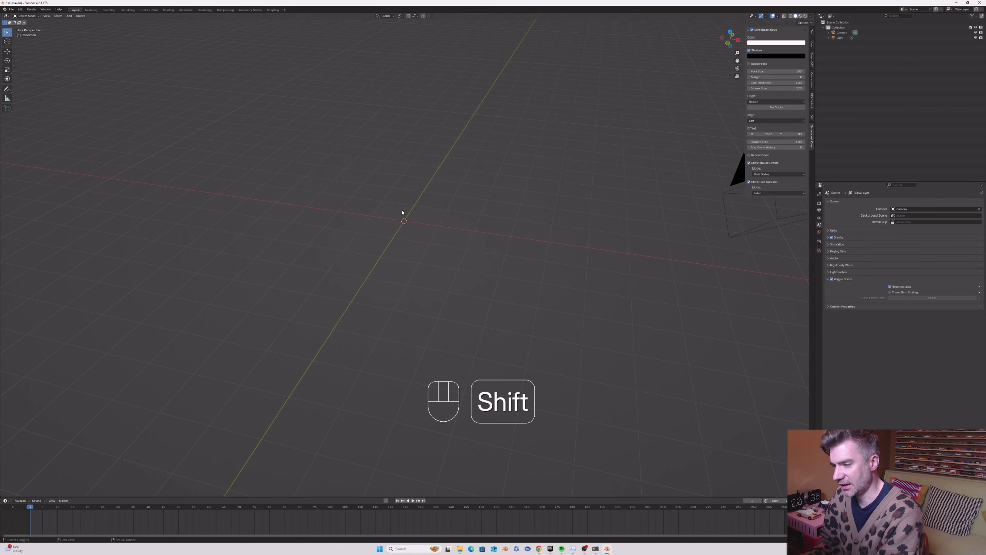
key(shift+a)
click(416, 220)
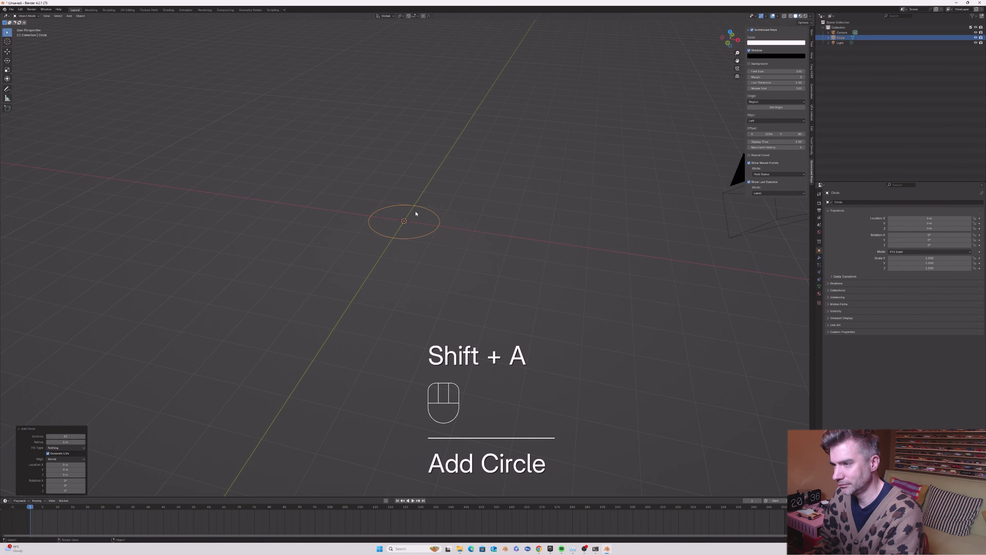
mouse_move(738, 53)
mouse_down()
mouse_move(737, 39)
mouse_move(732, 107)
mouse_move(737, 39)
mouse_up()
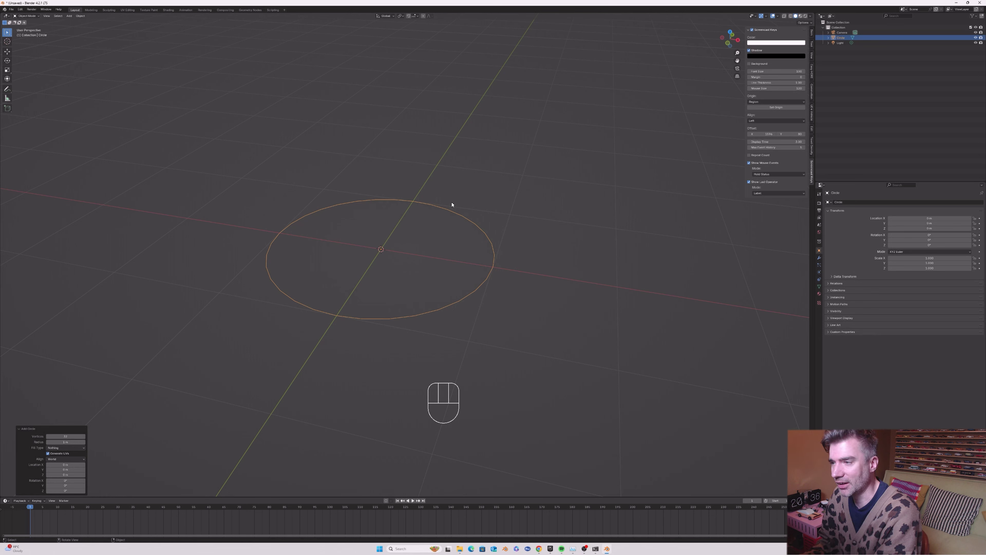
- Put the circle in Edit Mode with edge selection active
key(Tab)
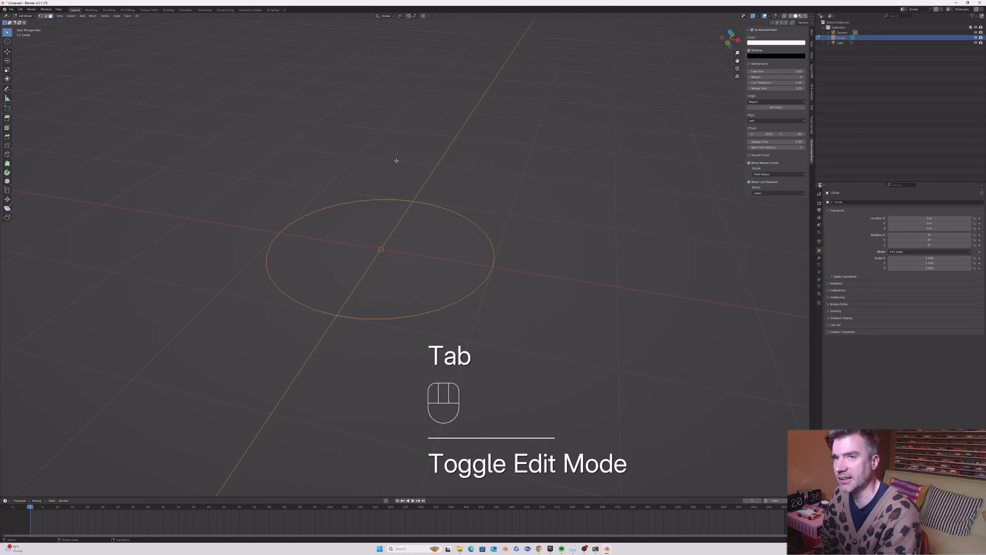
click(46, 16)
- Pick individual edges one at a time around the circle's outline
click(566, 105)
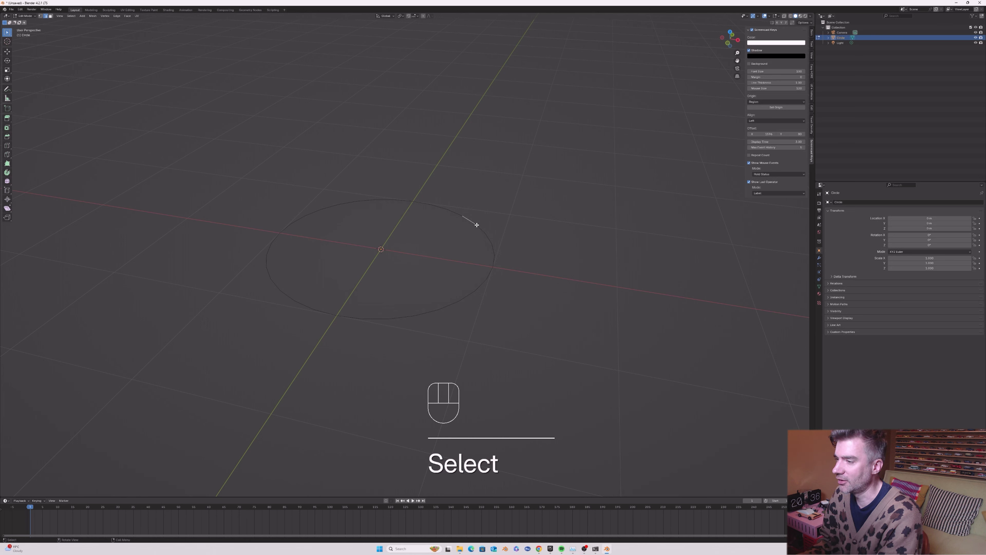
click(493, 251)
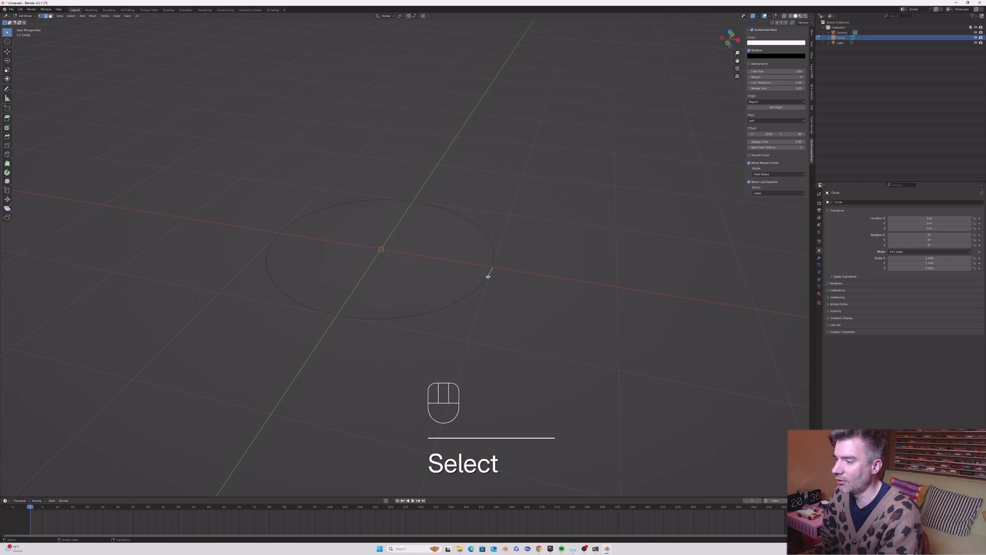
click(463, 297)
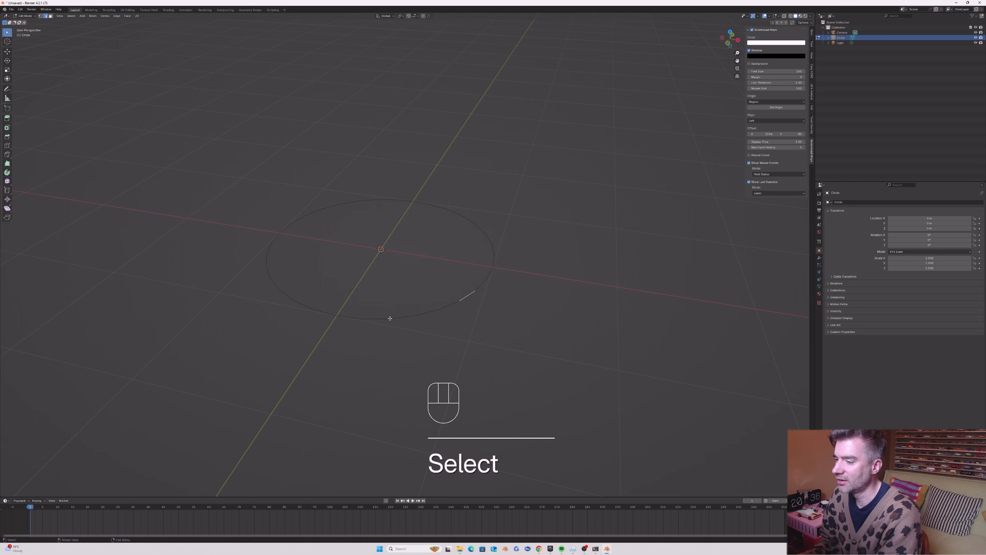
click(390, 319)
click(429, 312)
click(451, 304)
click(471, 294)
click(480, 286)
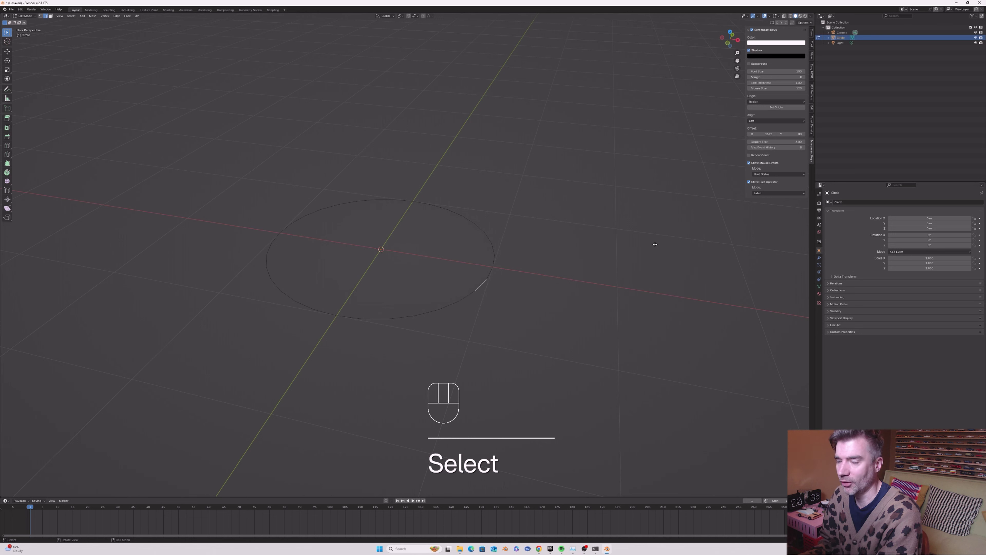
- Select all of the circle's edges and extrude them slightly upward along Z into a thin rim
click(71, 16)
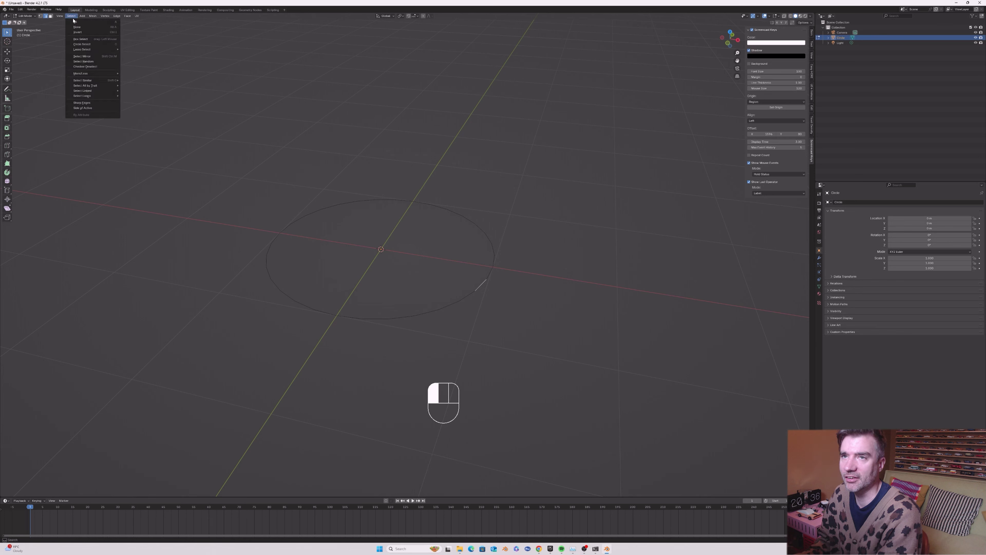
click(77, 21)
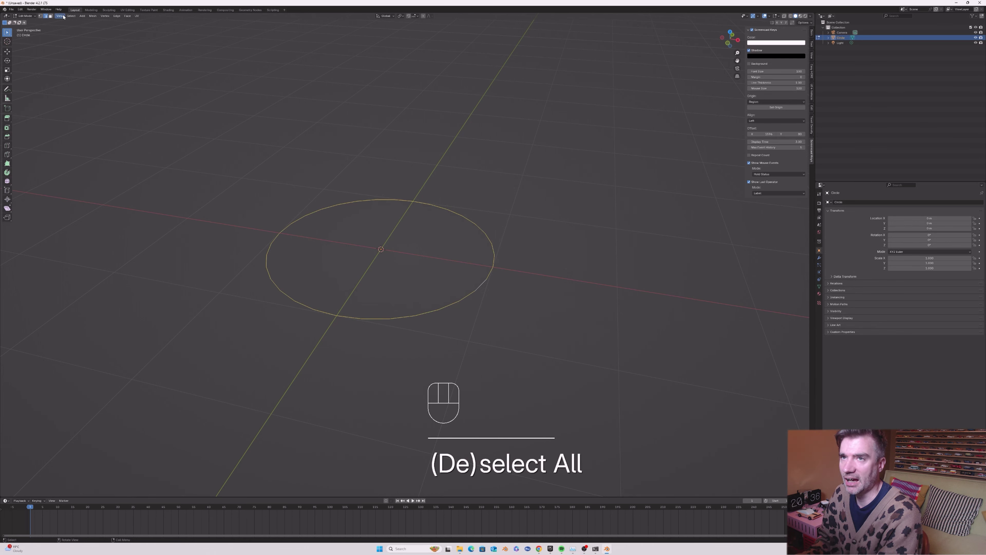
click(71, 16)
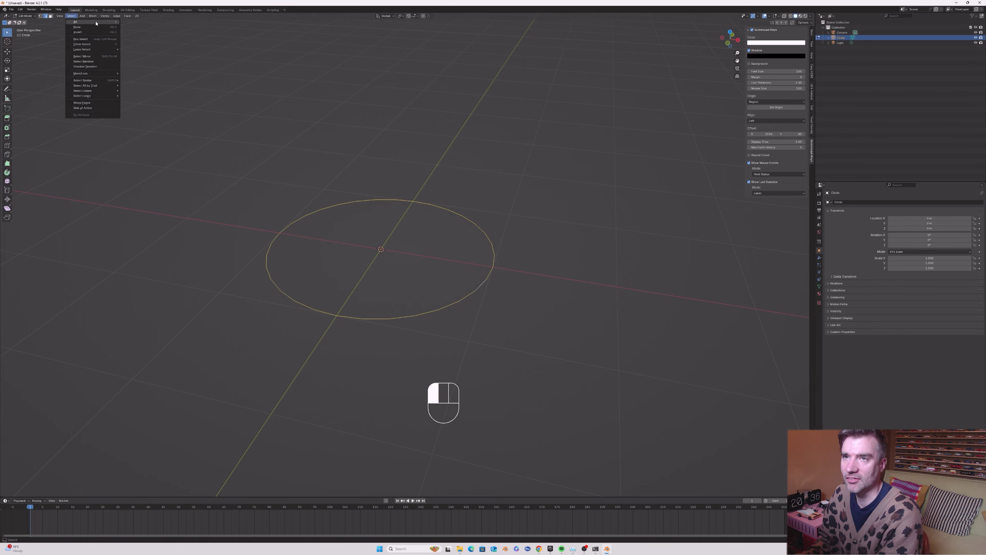
click(79, 23)
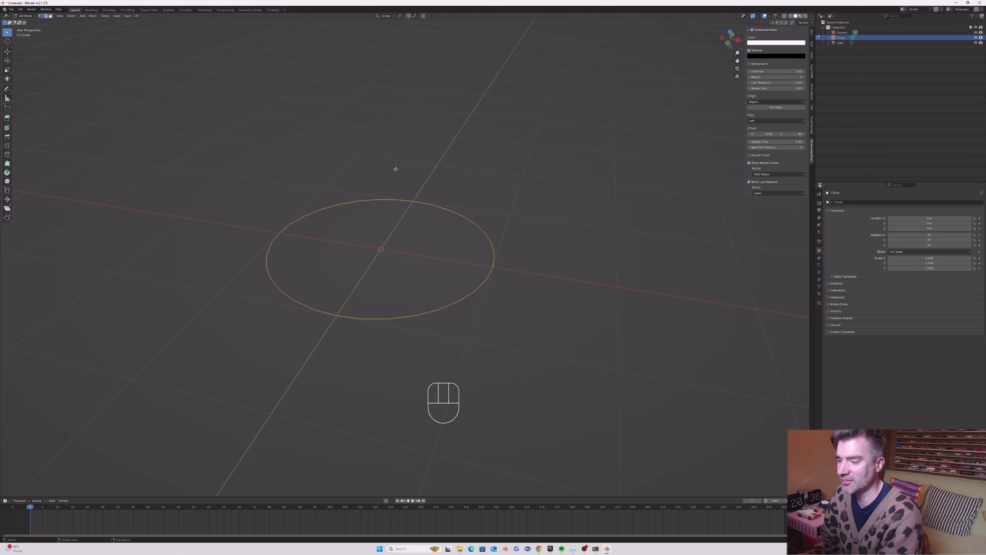
key(e)
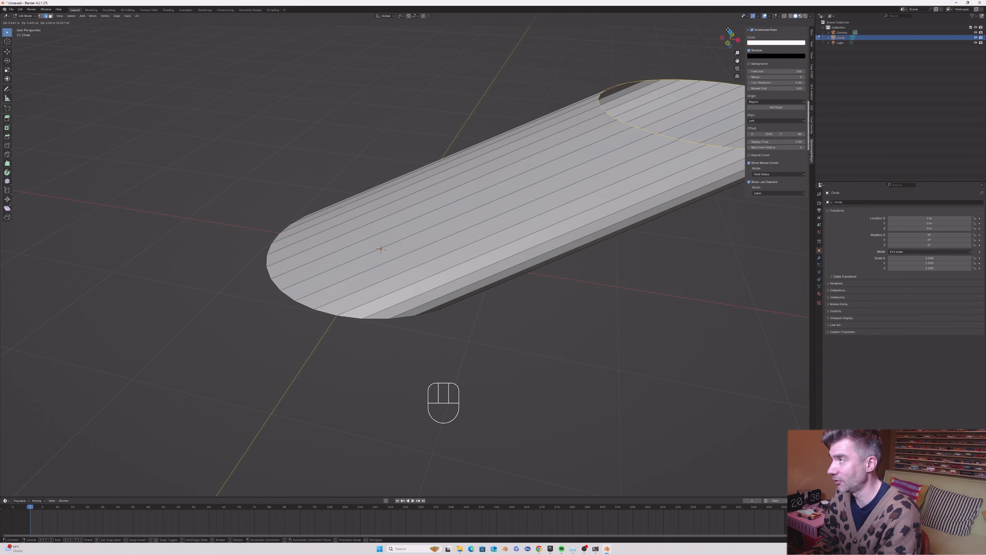
key(z)
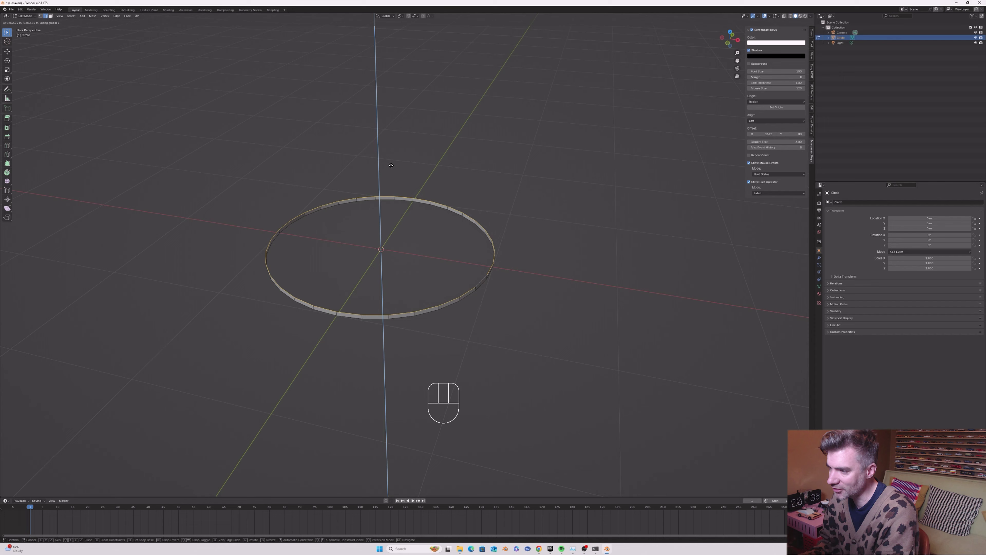
click(391, 166)
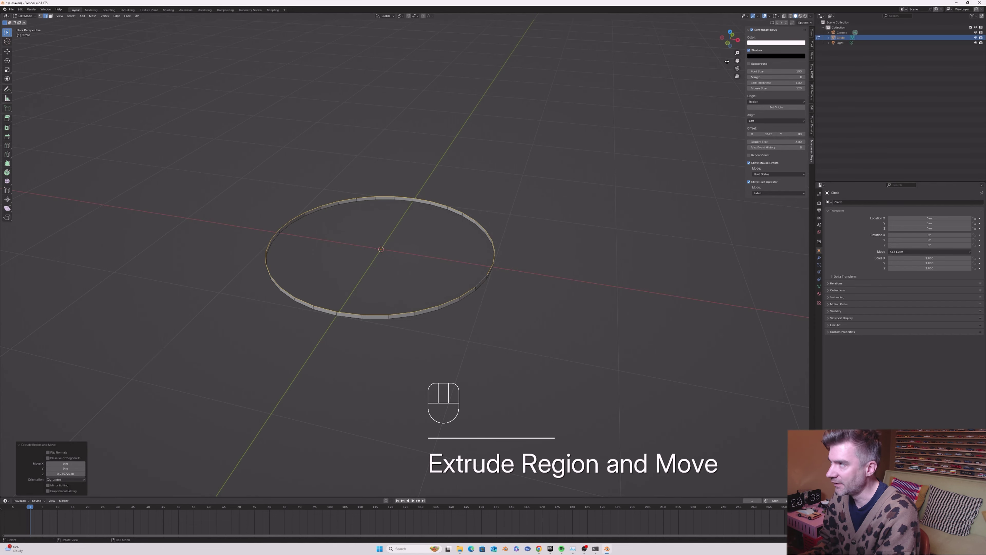
- Extrude the rim's upper edge loop in place and scale it outward into a wide flat ring
drag(738, 53, 737, 75)
key(e)
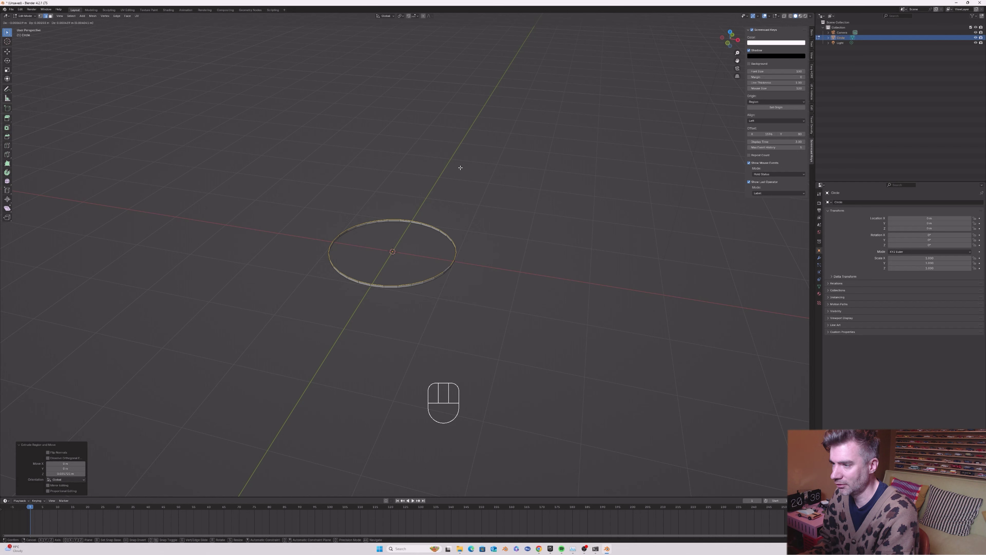
click(460, 167)
key(s)
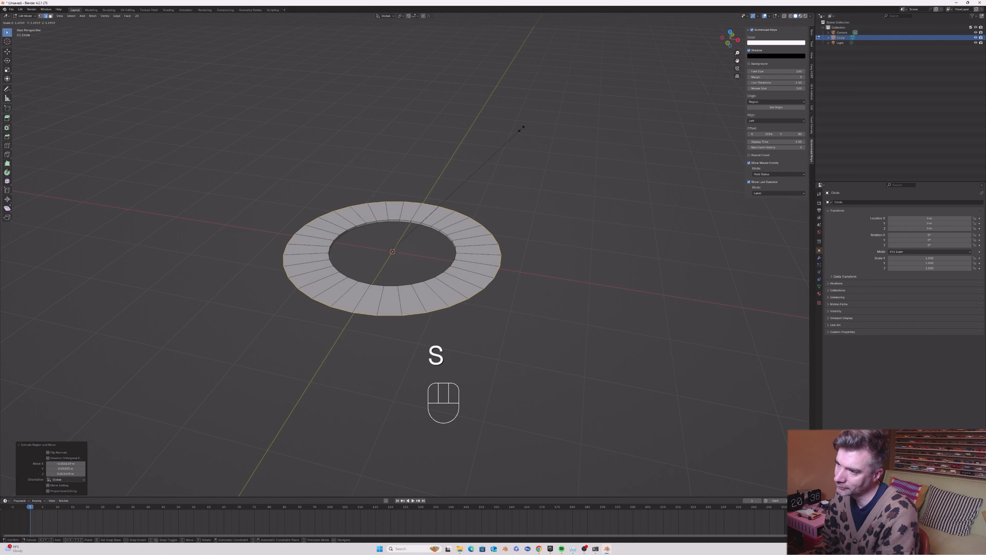
click(536, 104)
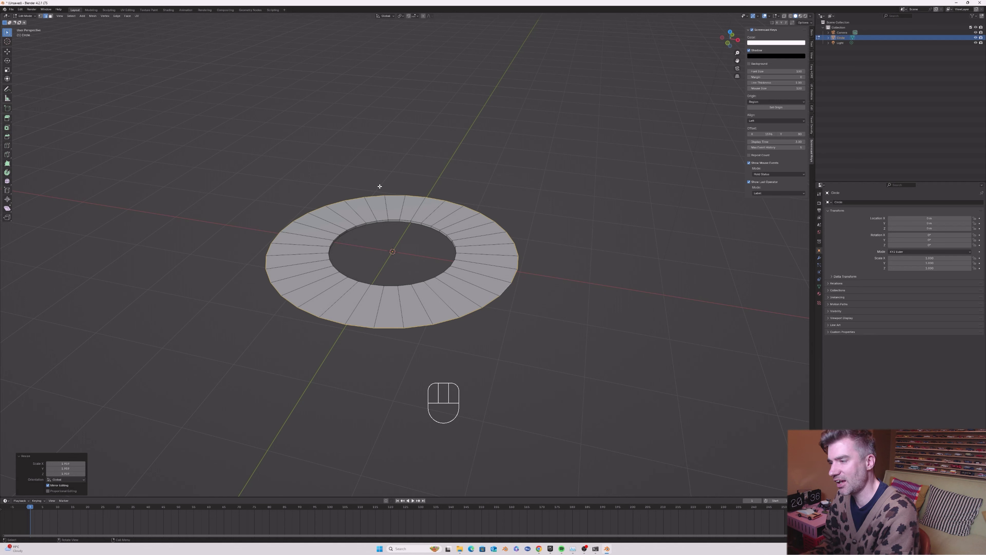
- Move the ring's outer edge loop slightly up along Z to form a shallow sloped dish
key(g)
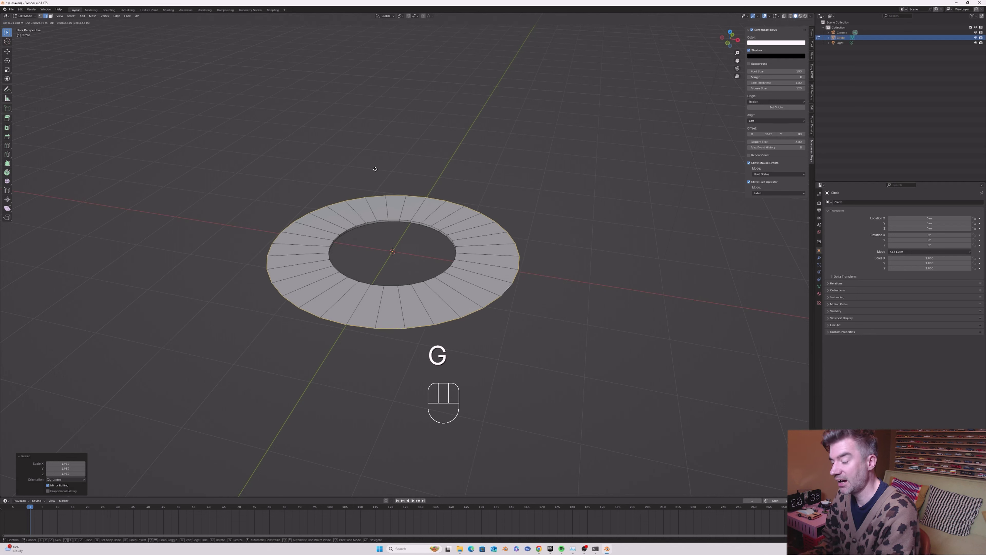
key(z)
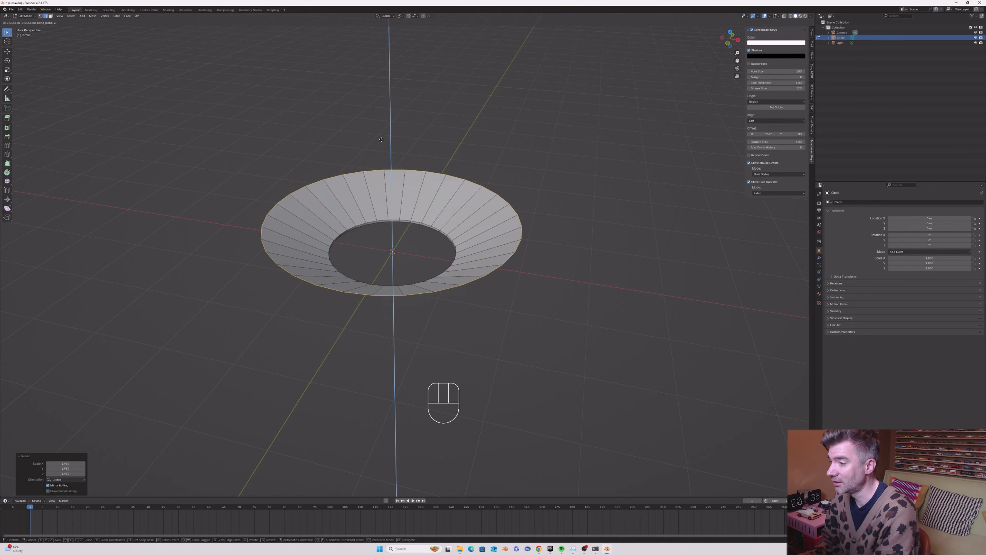
click(387, 154)
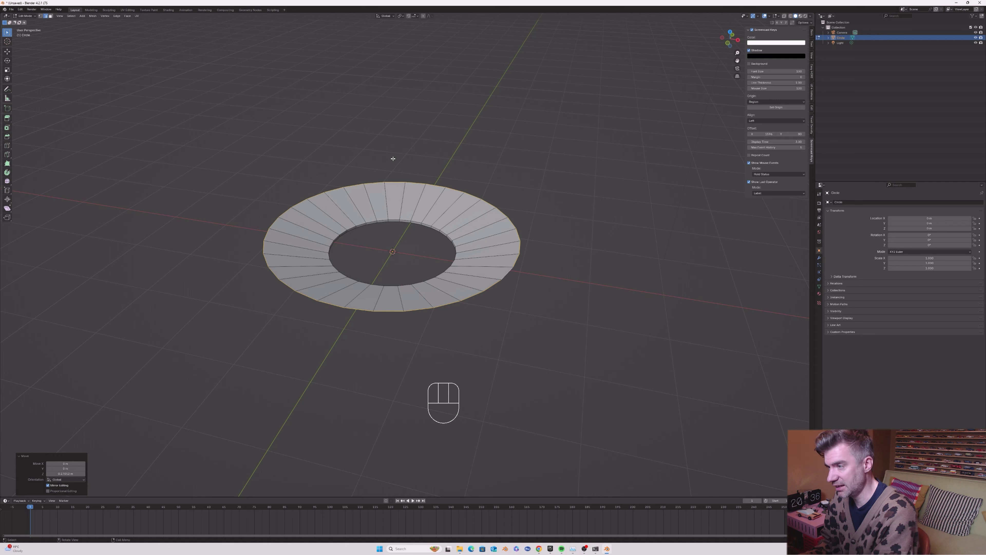
- Extrude the dish's outer edge loop slightly upward along Z and scale it a little outward
key(e)
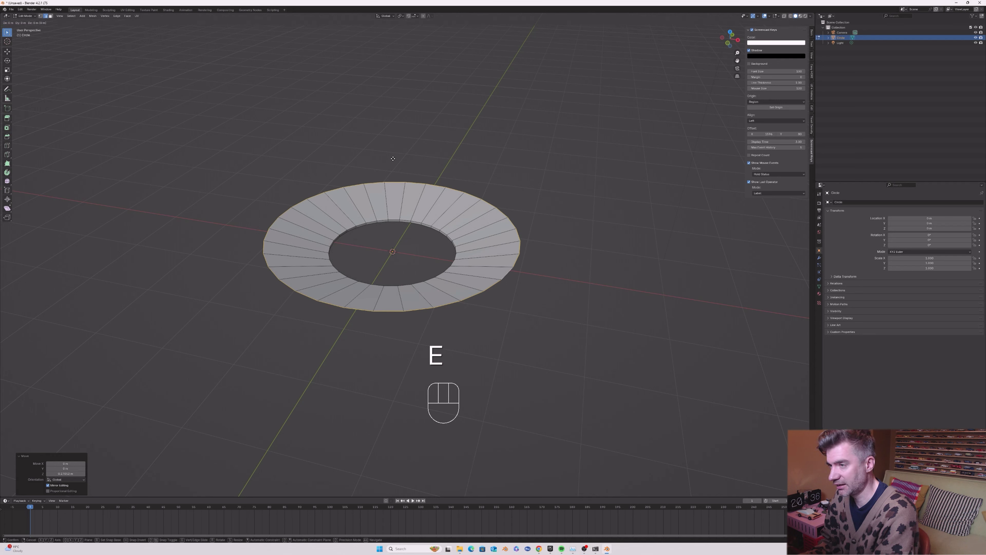
key(z)
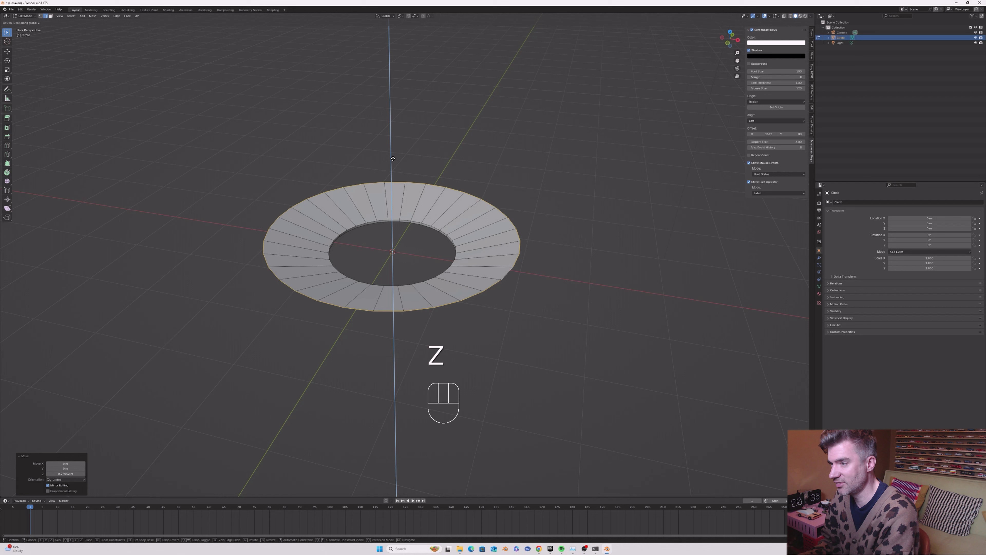
click(392, 154)
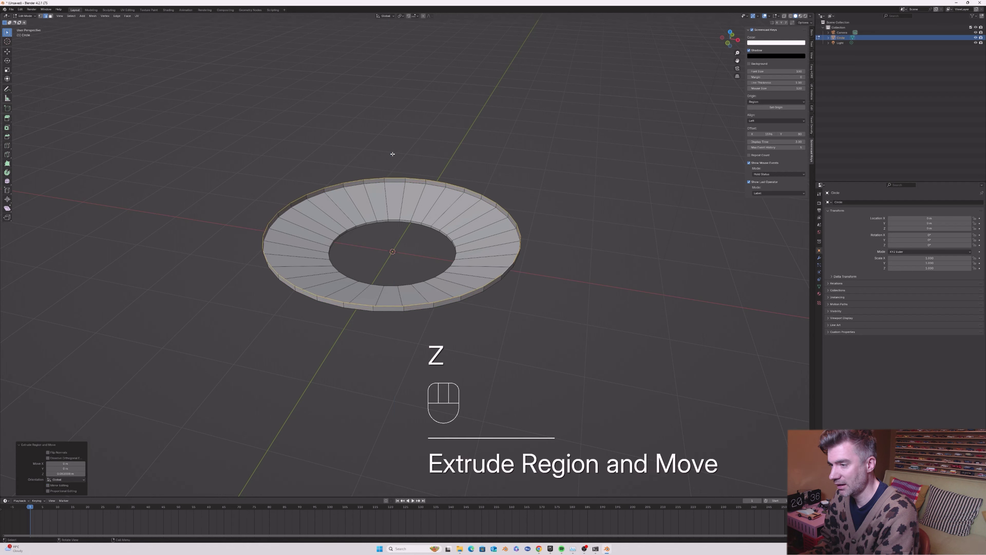
key(s)
click(391, 151)
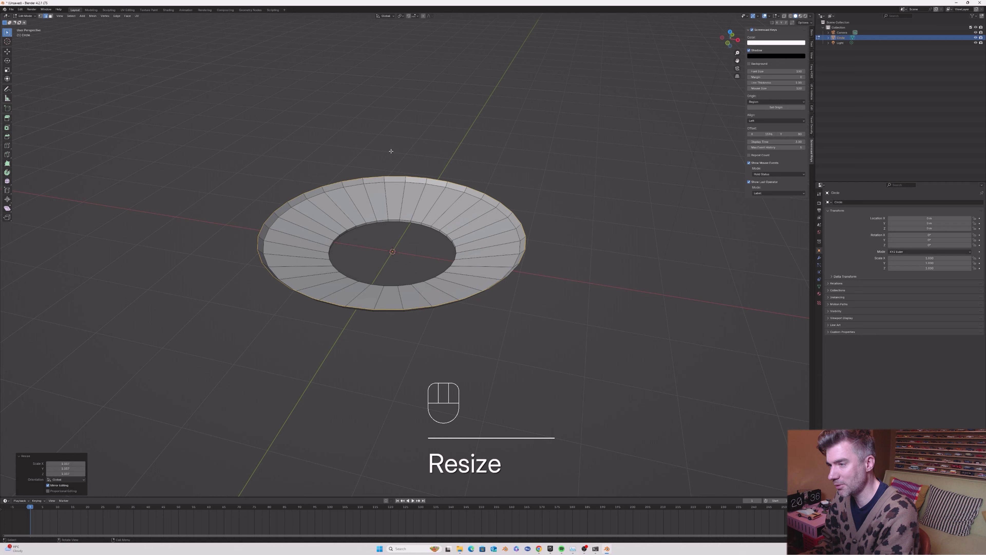
- Add a second thin band to the dish's rim by extruding it up along Z and scaling it slightly outward
key(e)
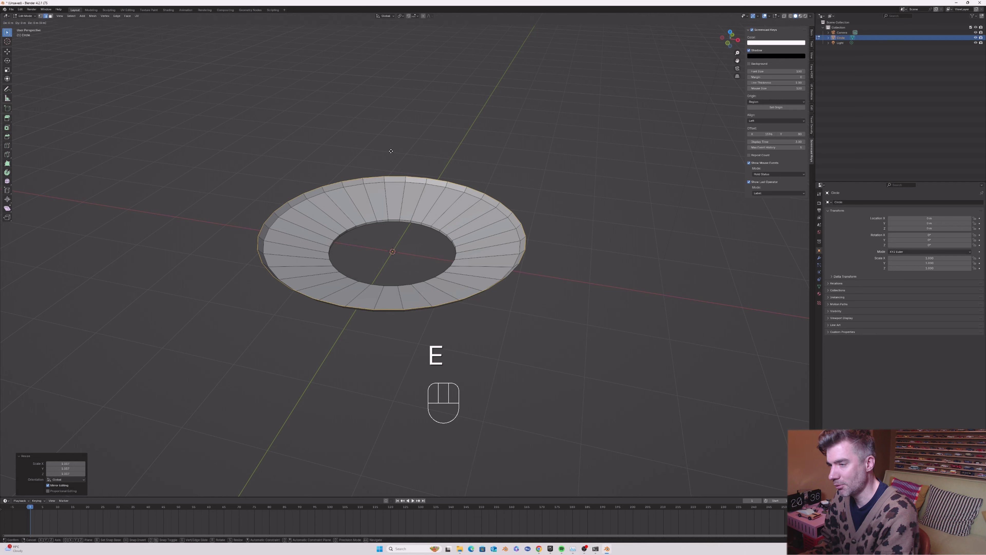
key(z)
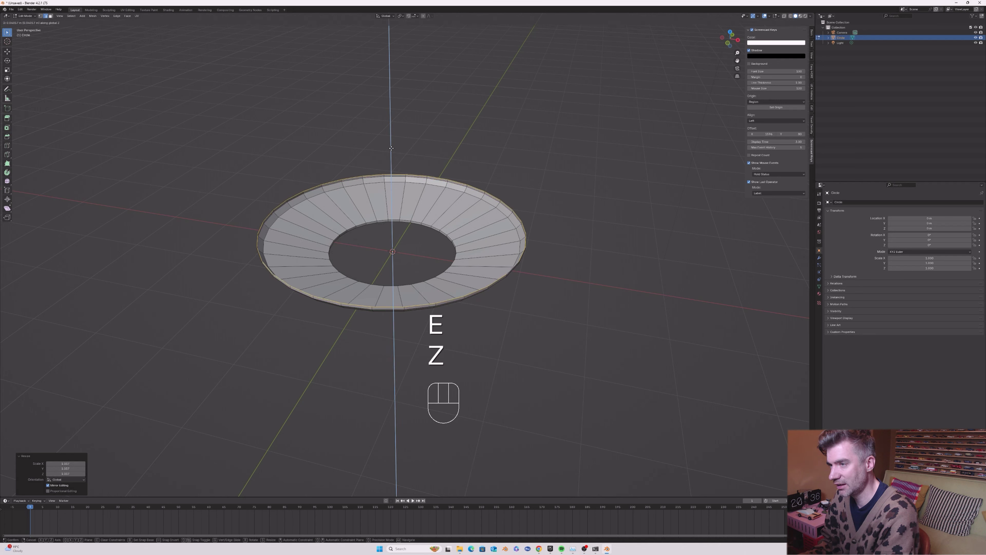
key(s)
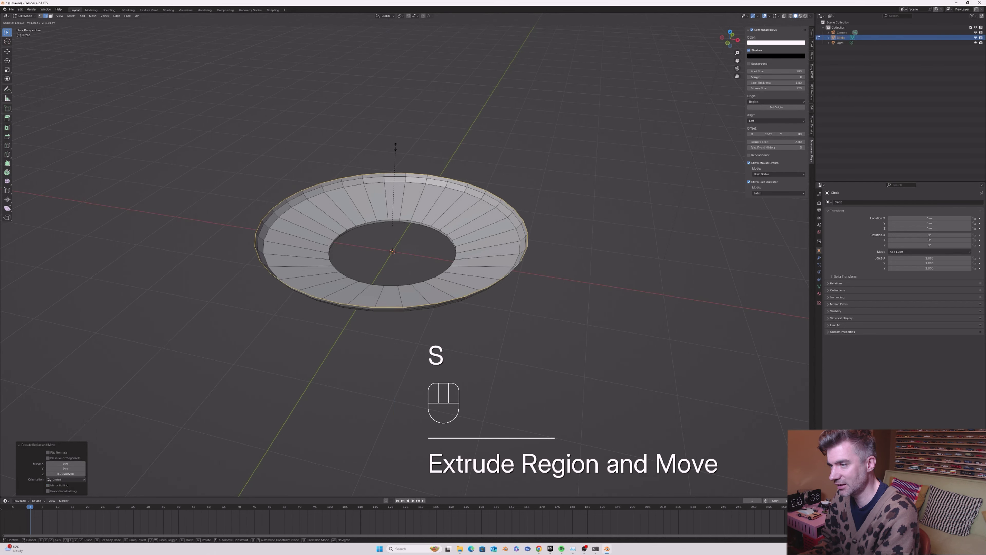
click(396, 145)
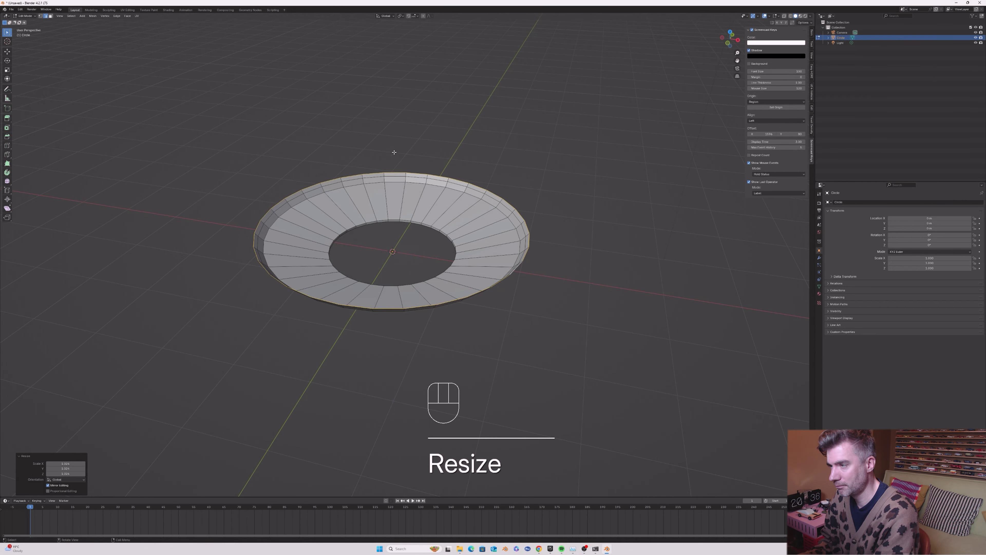
middle_drag(394, 149, 390, 165)
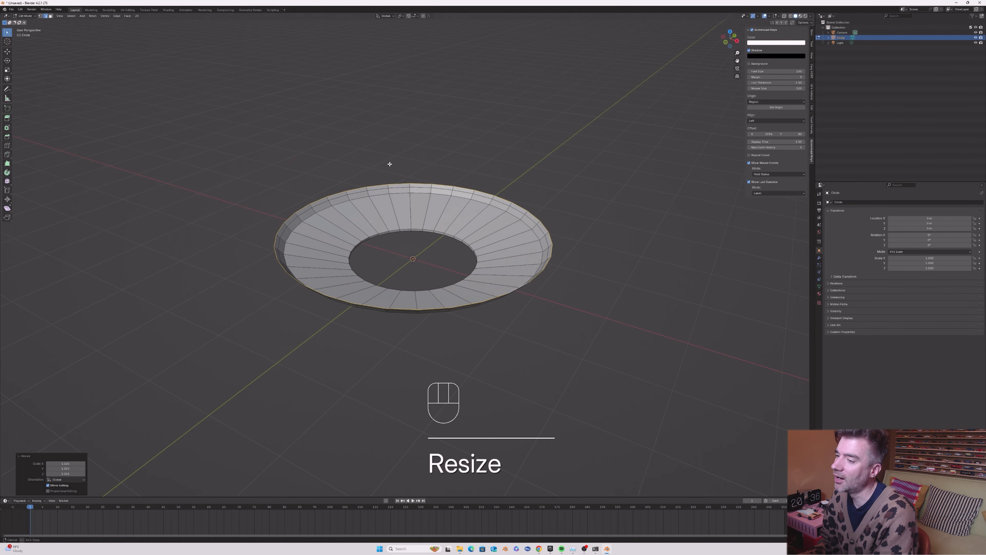
scroll(414, 205, up, 2)
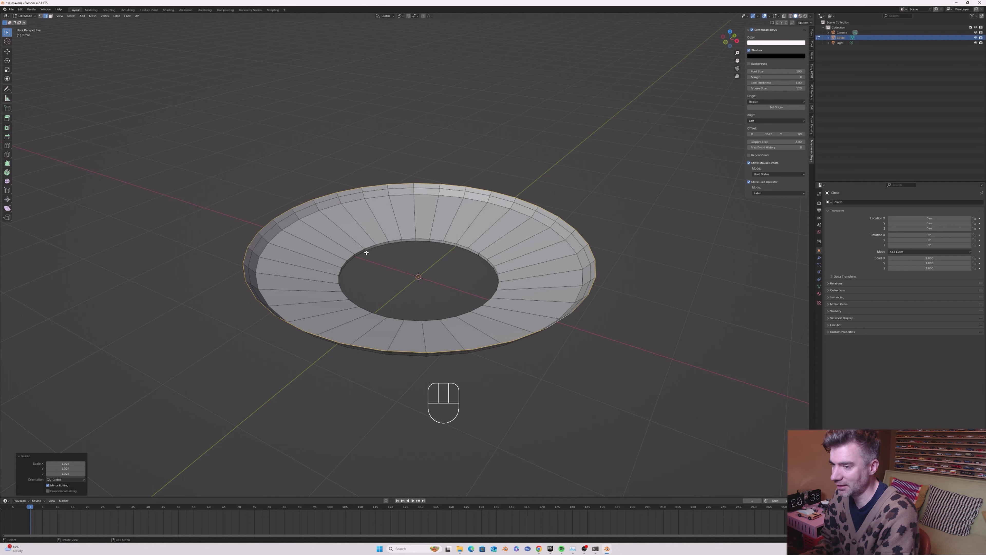
scroll(395, 242, down, 1)
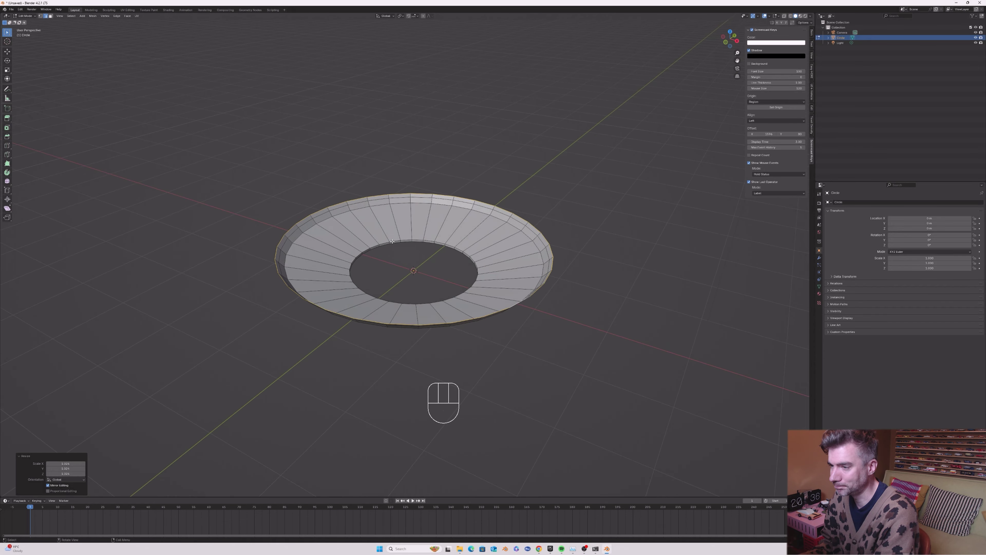
scroll(391, 241, up, 3)
scroll(393, 242, down, 1)
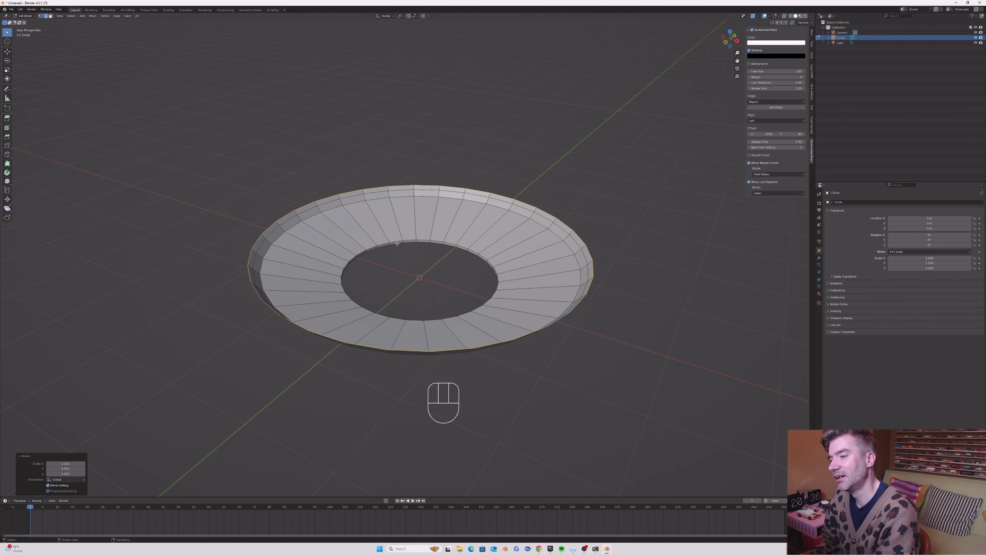
click(397, 243)
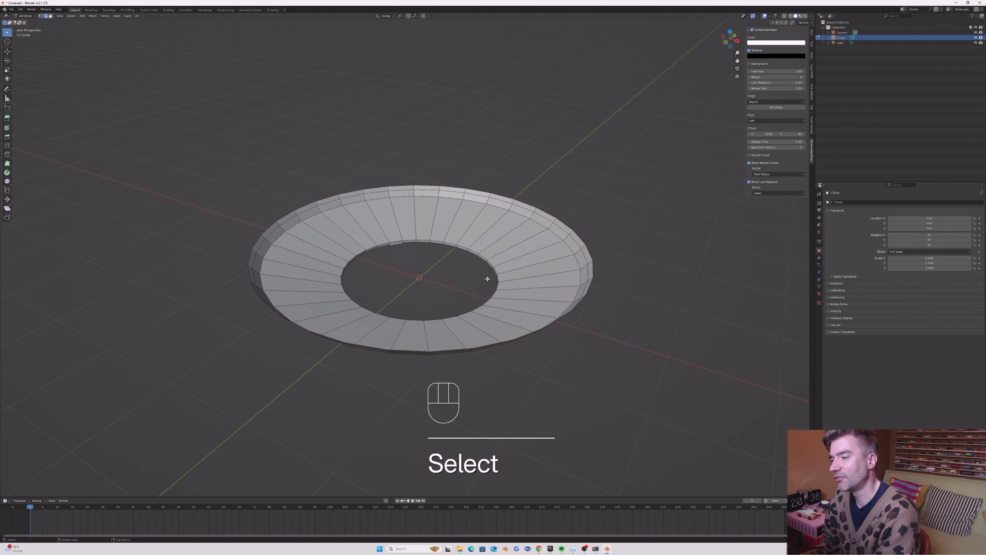
shift+click(421, 242)
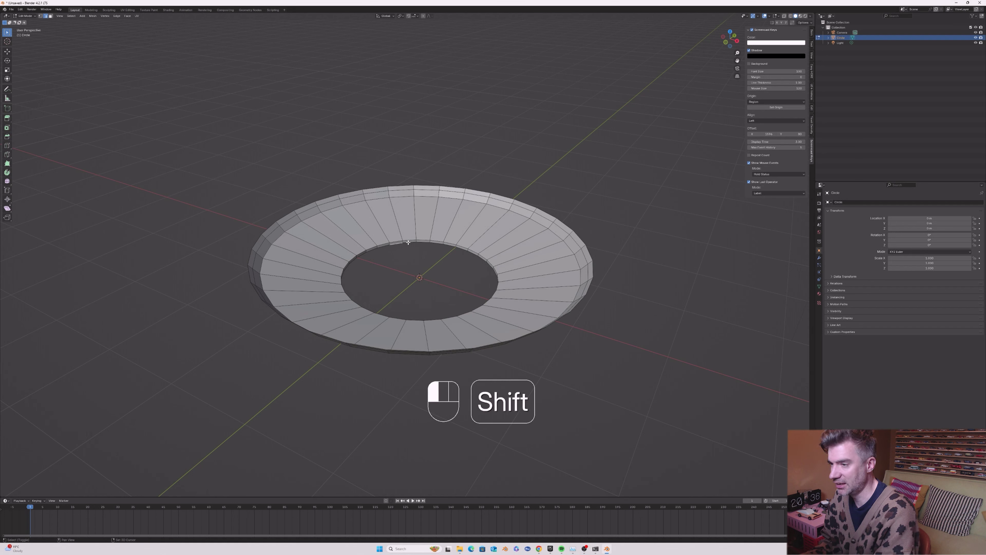
shift+click(453, 247)
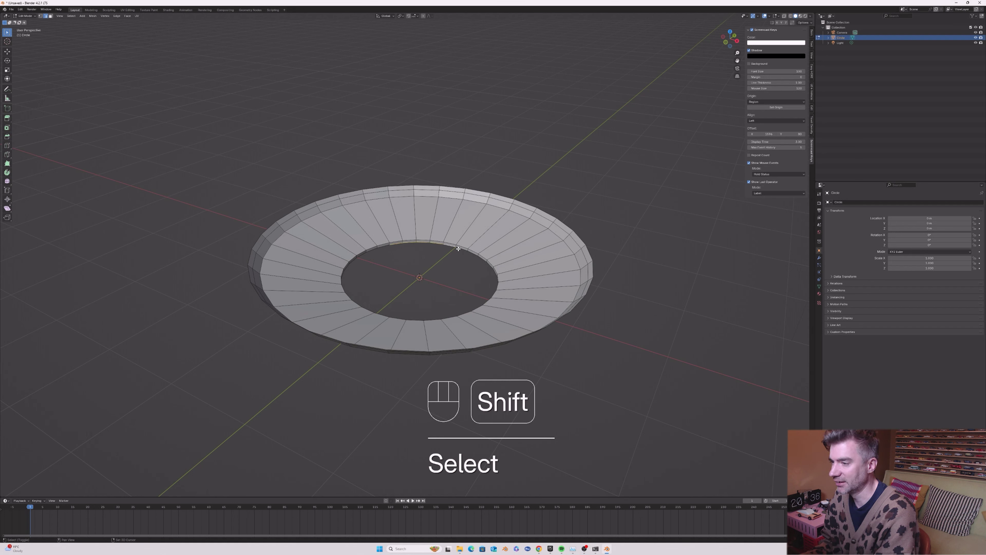
click(404, 250)
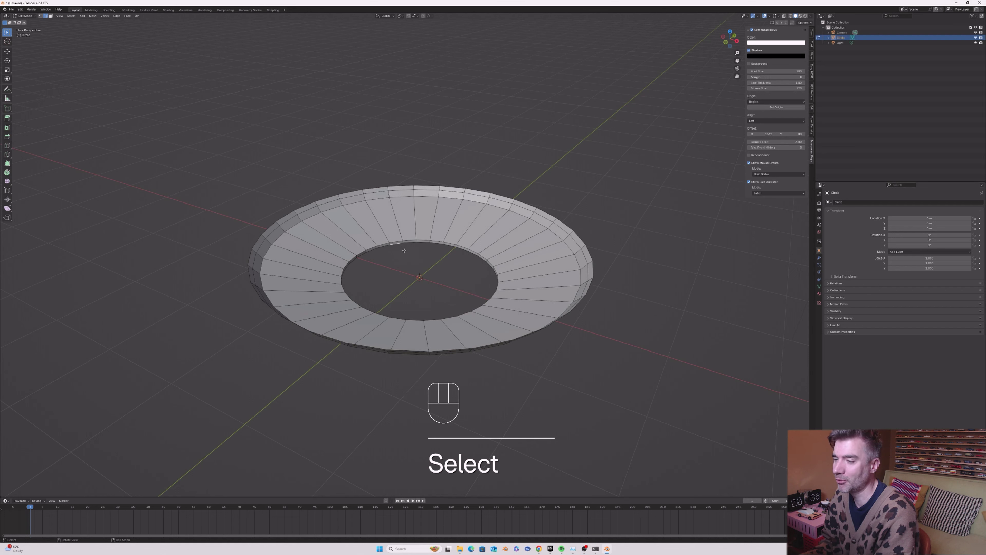
- Extrude the edge loop around the dish's central opening in place and scale it inward to leave a small hole
key(alt)
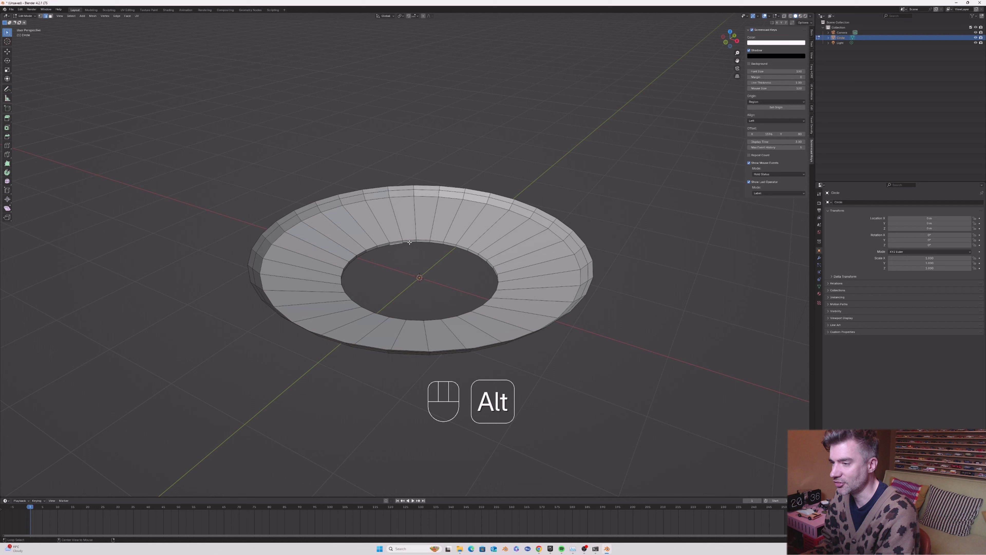
alt+click(409, 242)
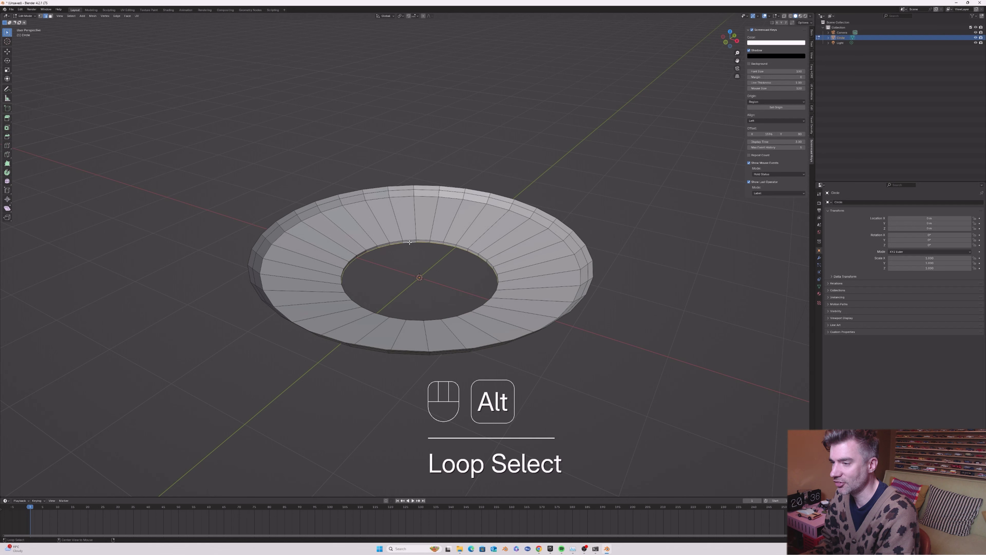
key(e)
right_click(406, 269)
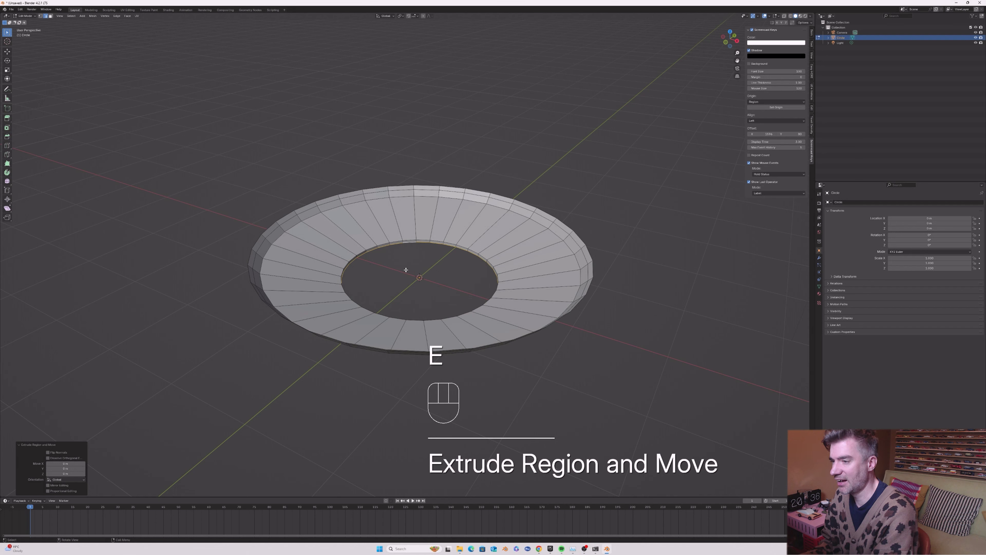
key(s)
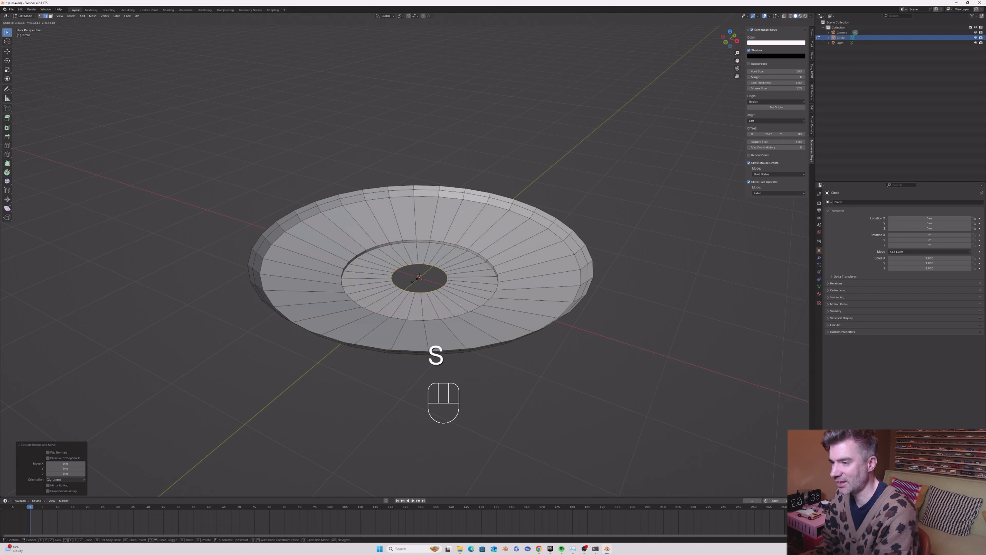
click(416, 280)
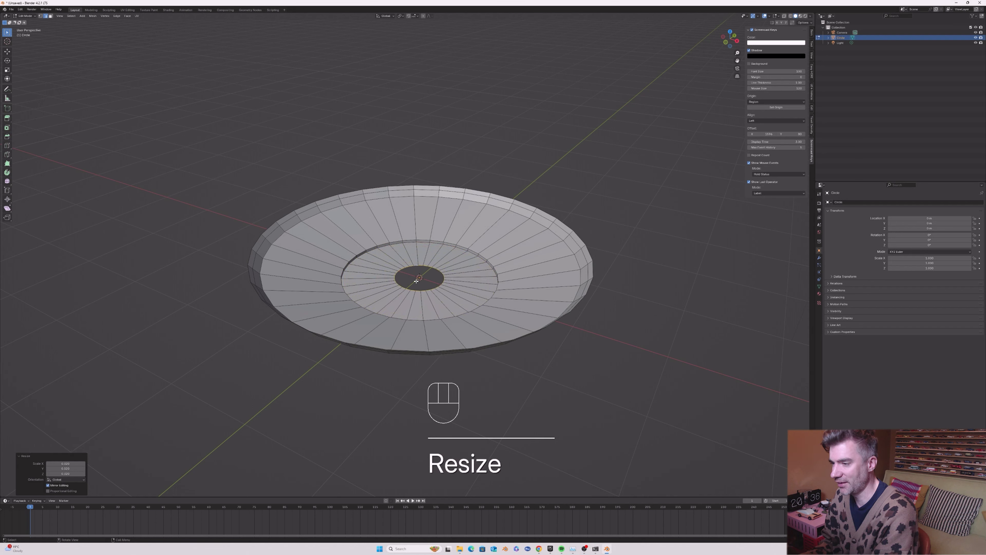
- Move the small central edge loop slightly down along Z and fill the hole with a face
key(g)
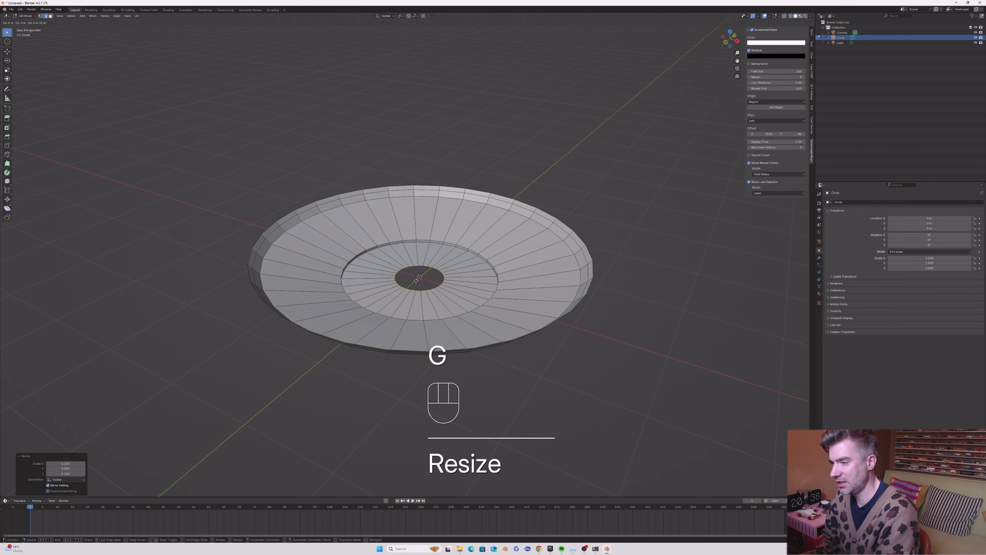
key(z)
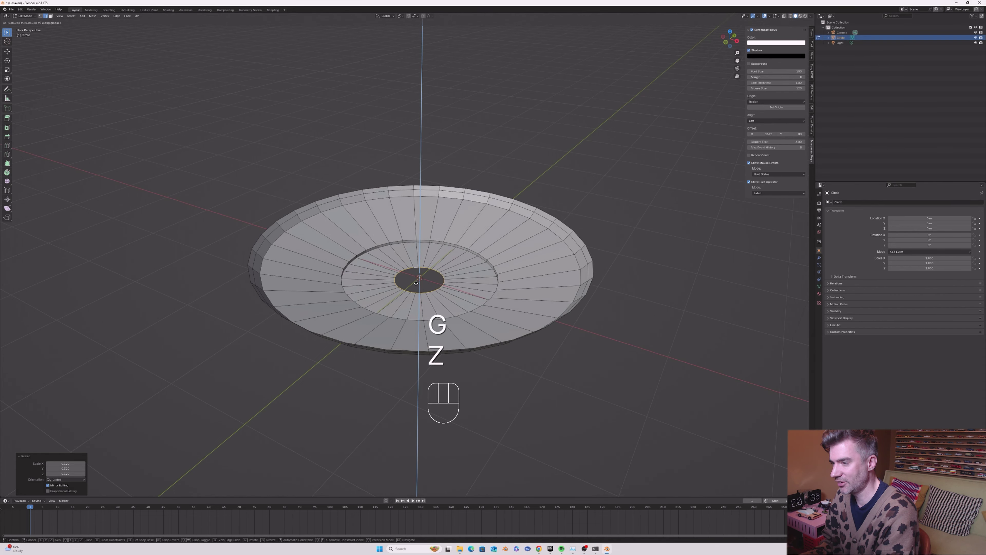
click(417, 283)
middle_drag(417, 283, 428, 283)
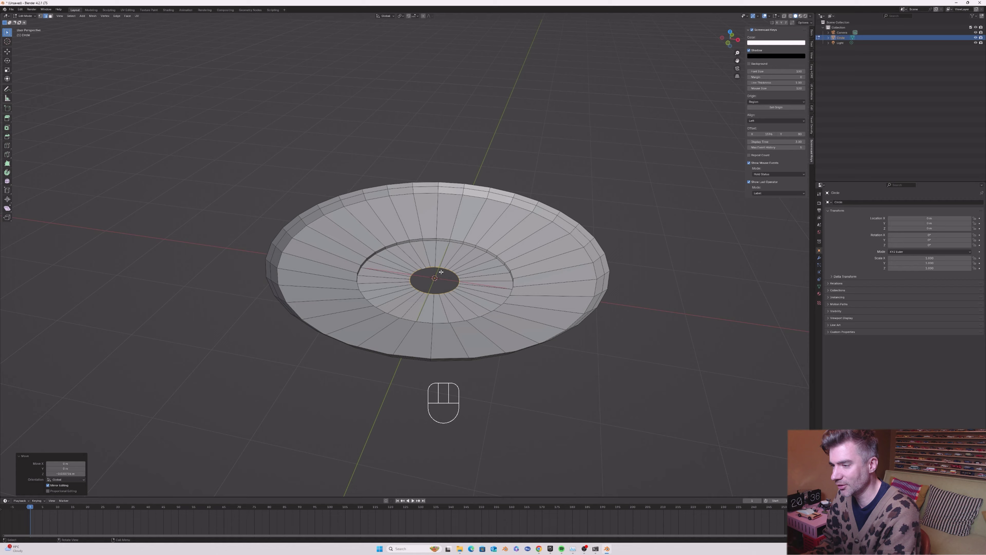
key(f)
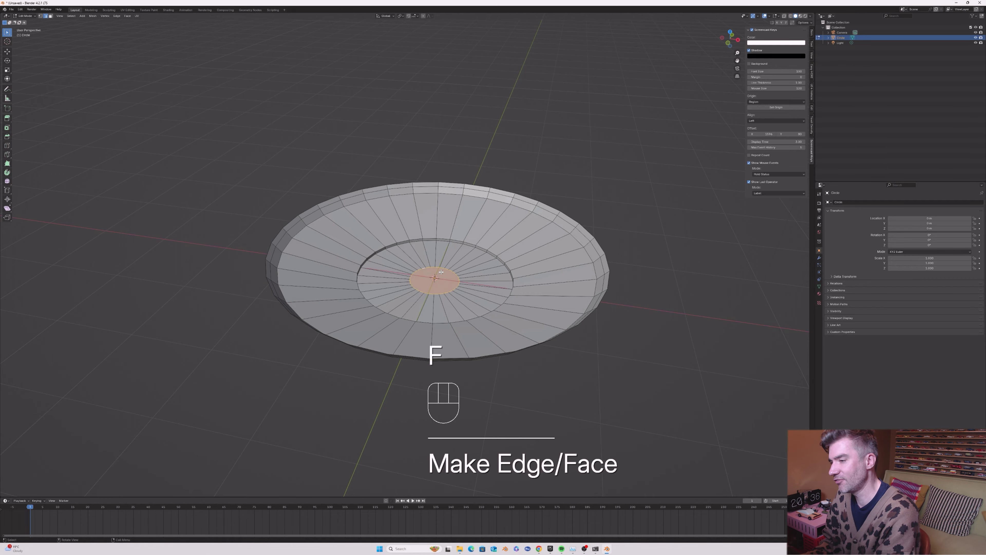
mouse_move(441, 272)
middle_down()
mouse_move(437, 253)
mouse_move(429, 274)
middle_up()
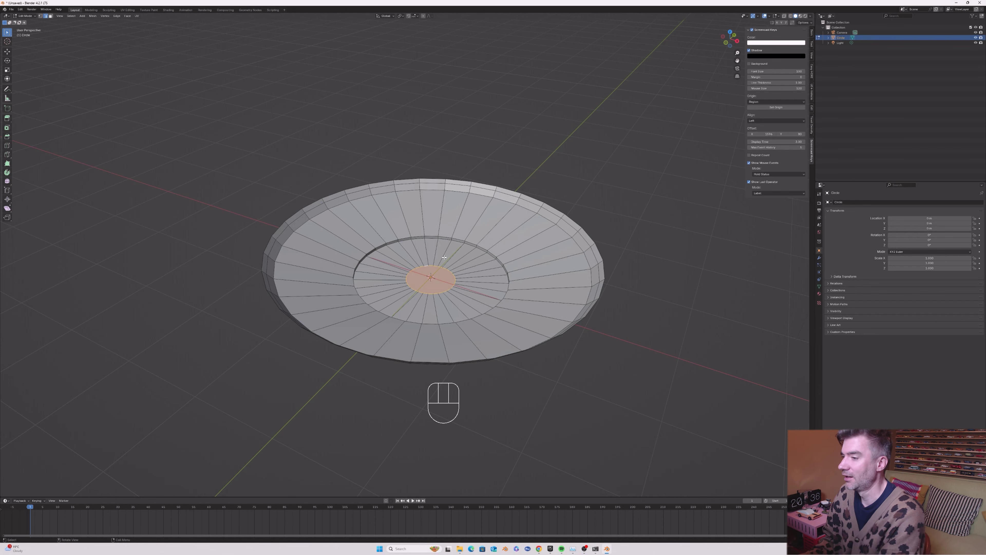
- Return to Object Mode and switch the viewport to Material Preview shading
key(Tab)
middle_drag(444, 257, 446, 253)
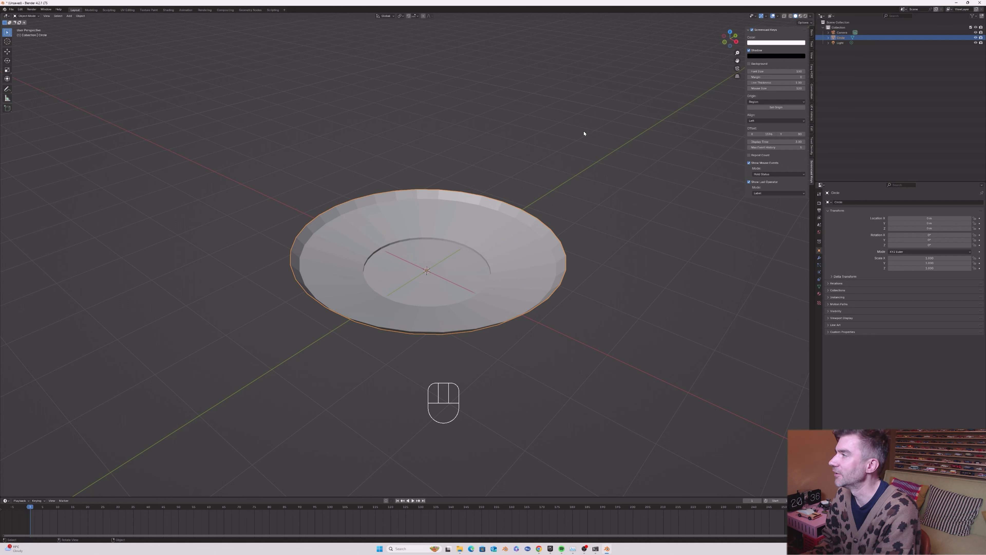
click(801, 17)
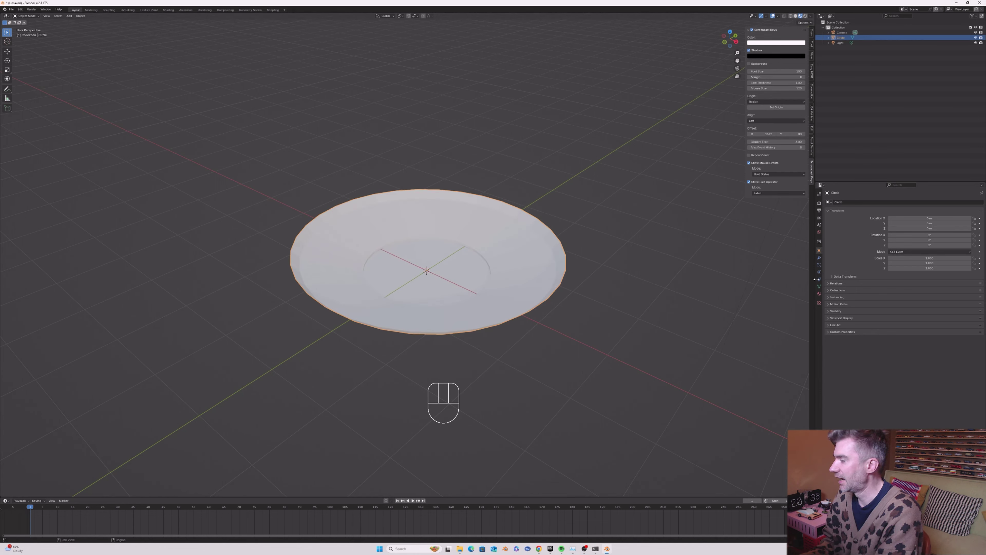
- Create a new material on the dish and name it "plate"
click(819, 294)
click(865, 225)
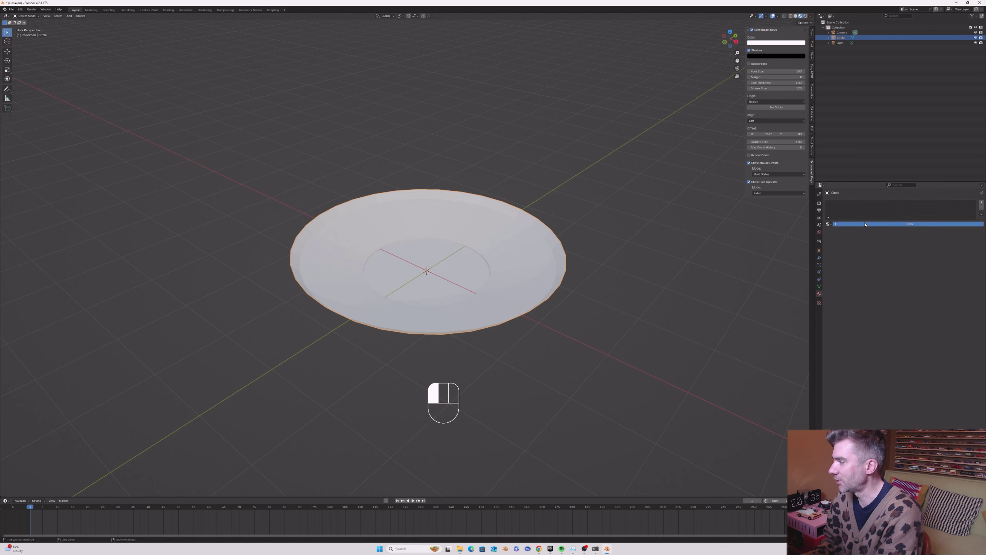
click(851, 224)
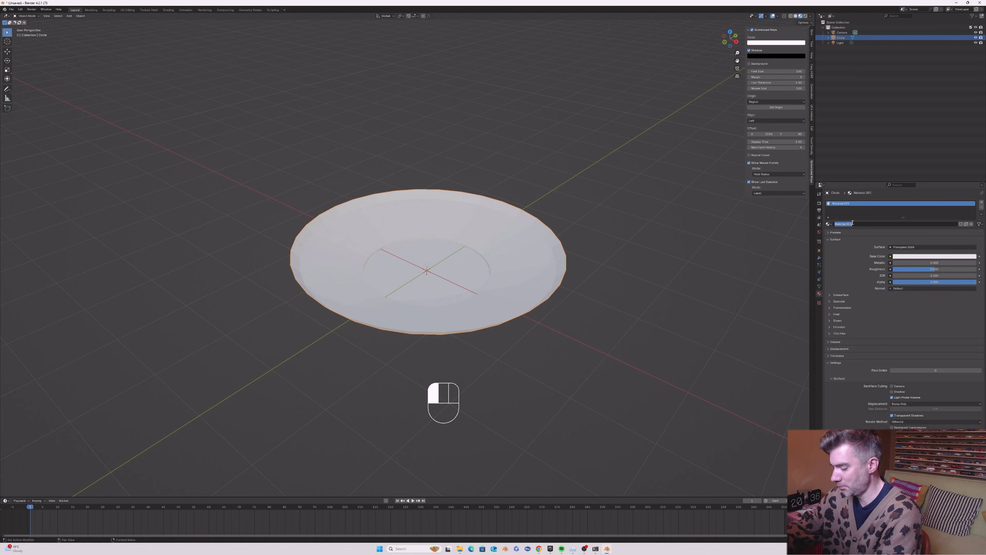
text(PLATE)
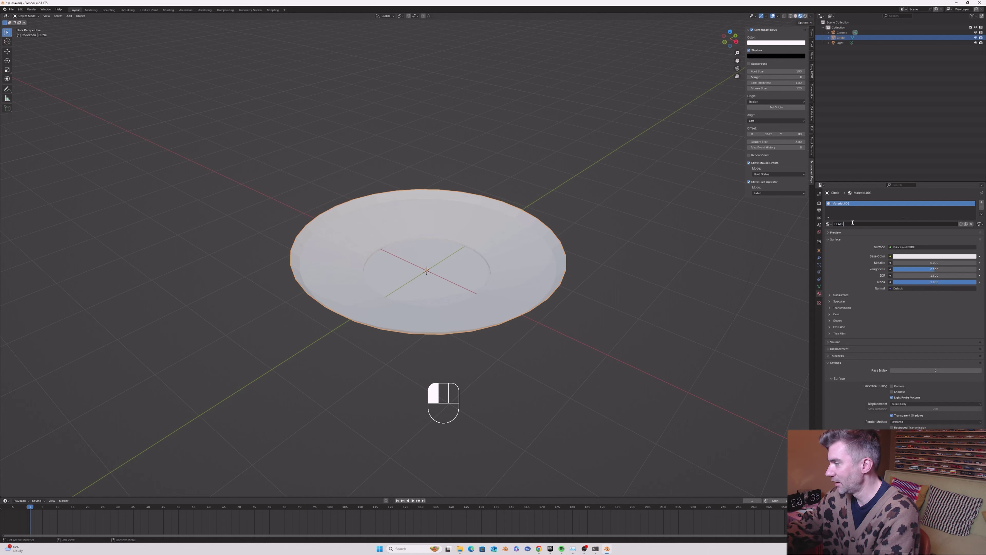
key(BackSpace)
key(BackSpace)
key(BackSpace)
key(BackSpace)
key(BackSpace)
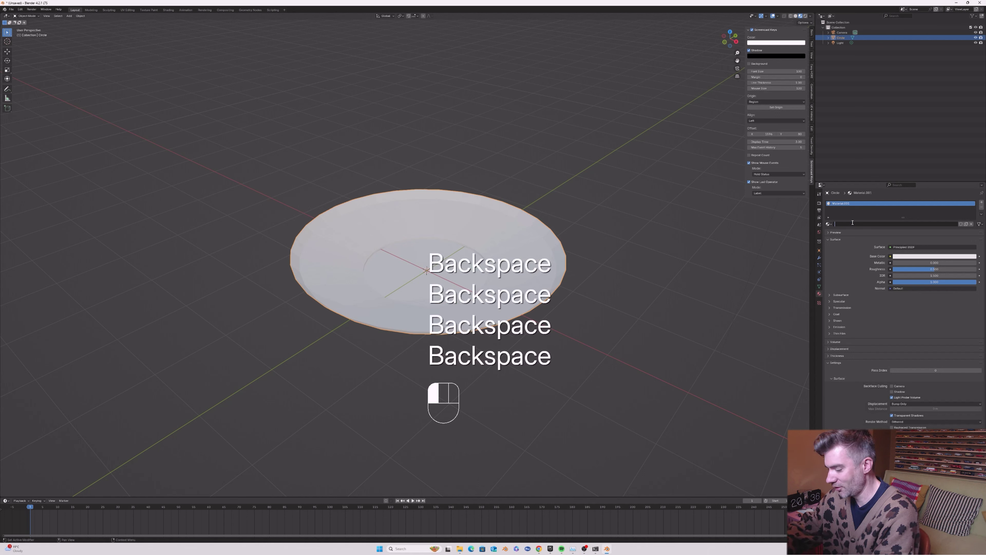
text(plate)
key(Return)
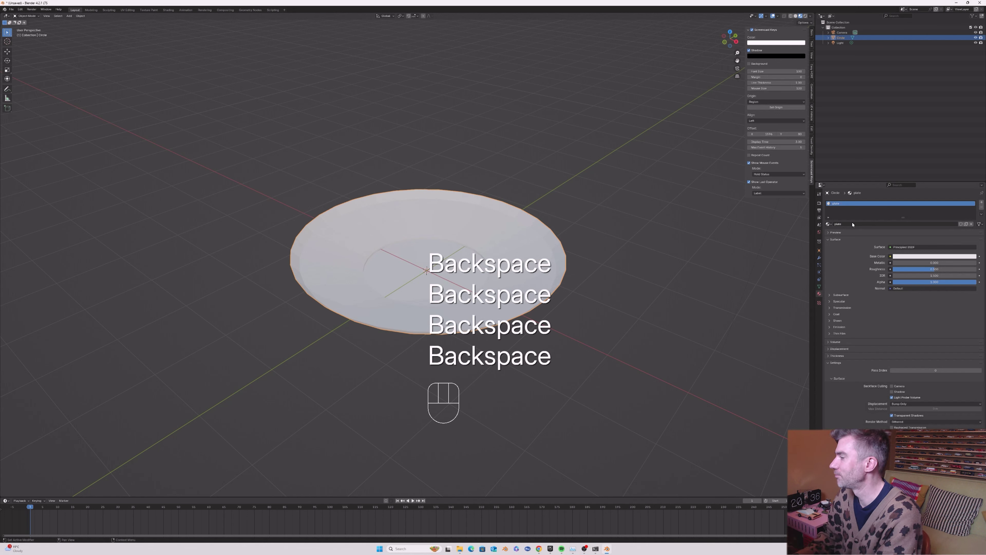
- Set the plate material's base color to a light pink
click(901, 257)
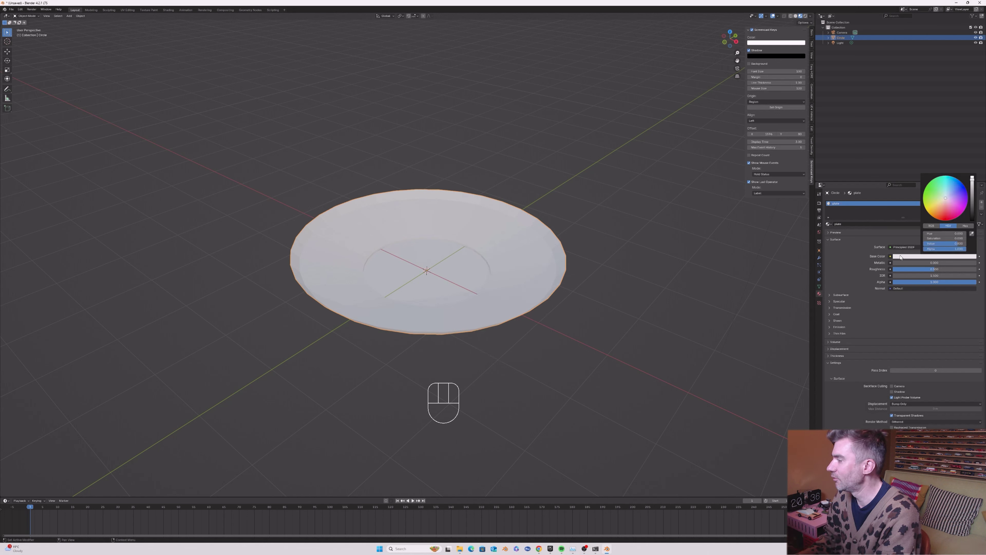
drag(947, 201, 949, 202)
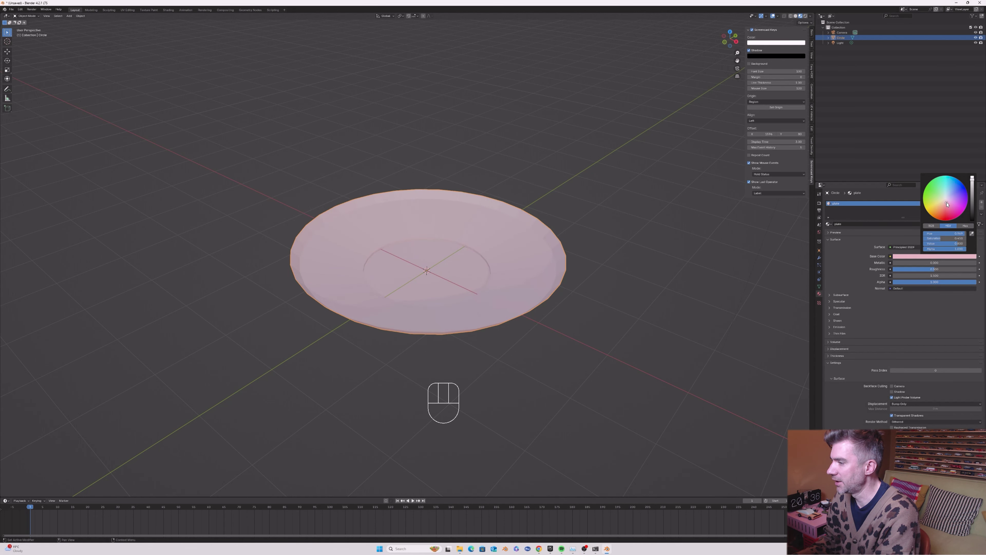
click(555, 216)
middle_drag(555, 216, 512, 232)
click(511, 232)
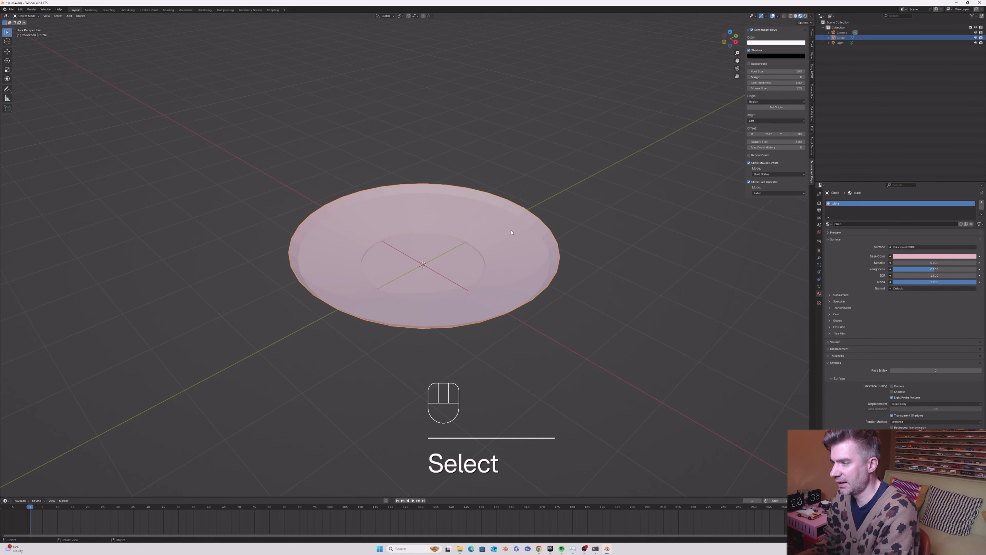
- Enter Edit Mode with face selection and select a single face in the band along the plate's far rim
key(Tab)
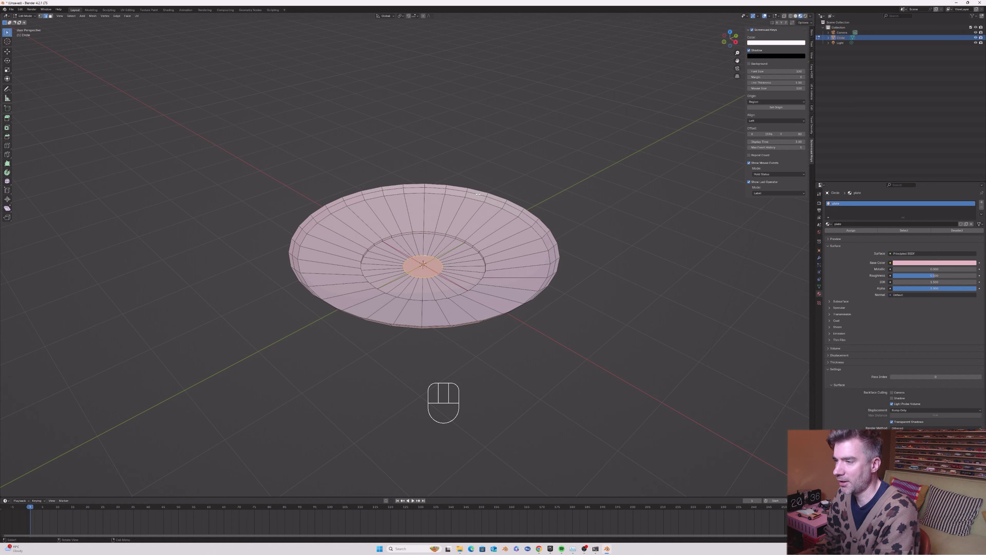
click(384, 192)
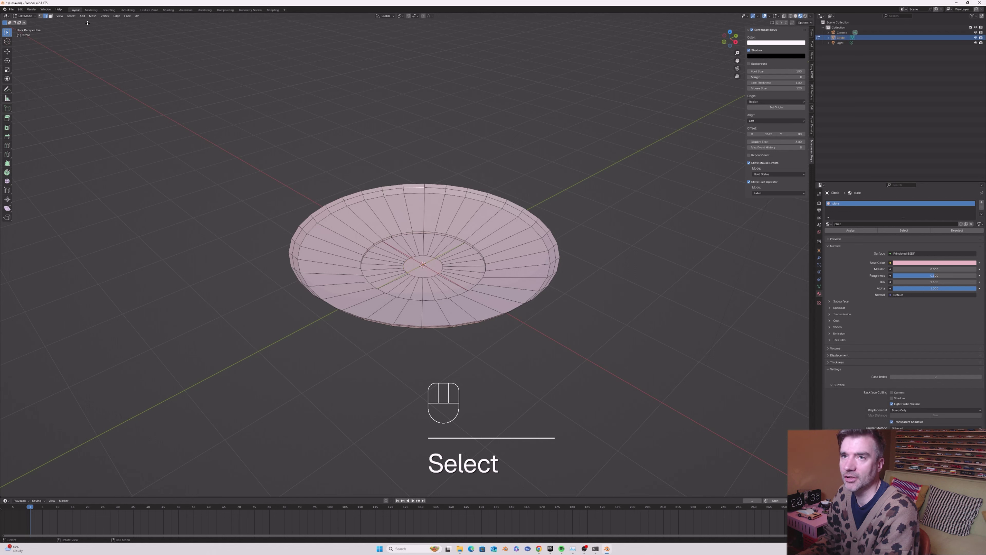
click(50, 17)
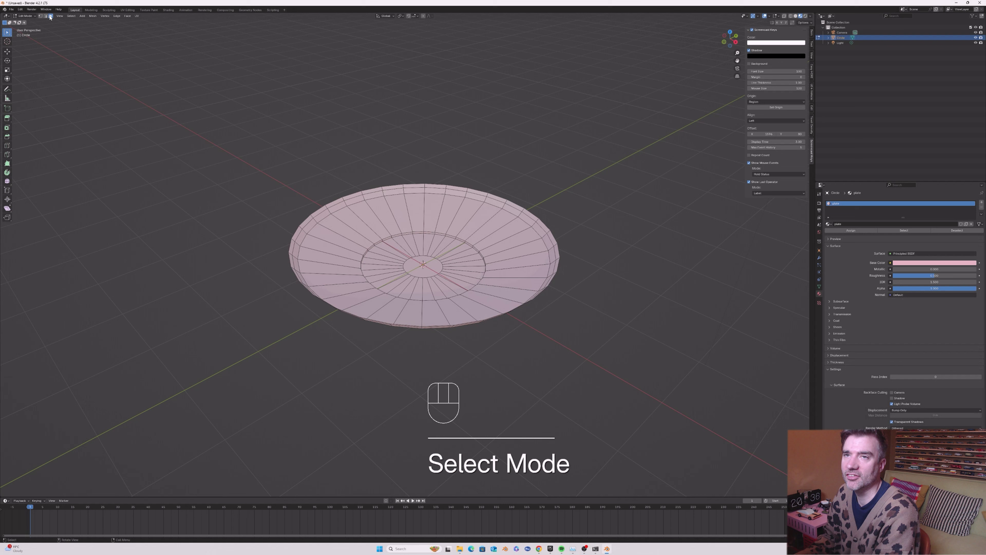
click(406, 189)
click(456, 193)
click(458, 193)
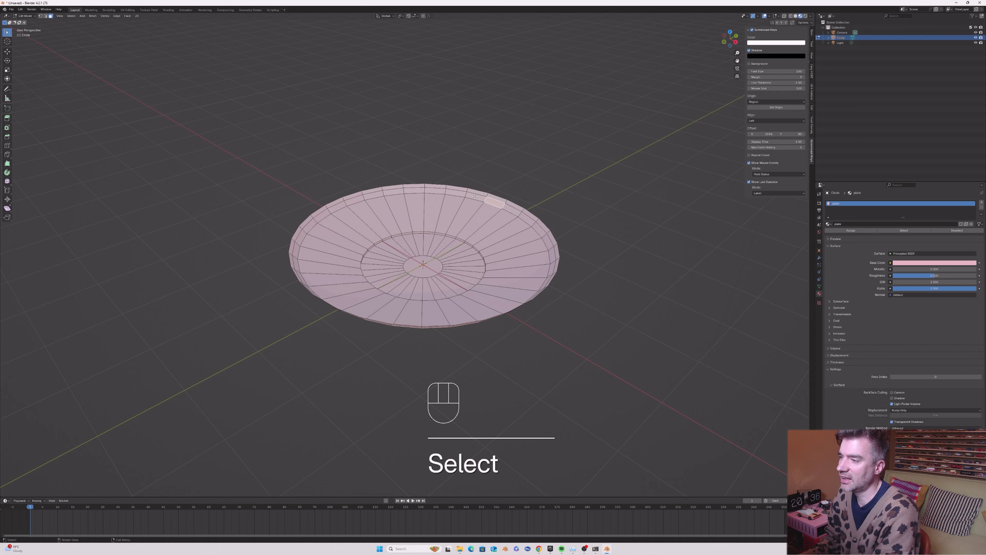
click(475, 196)
click(461, 192)
click(475, 196)
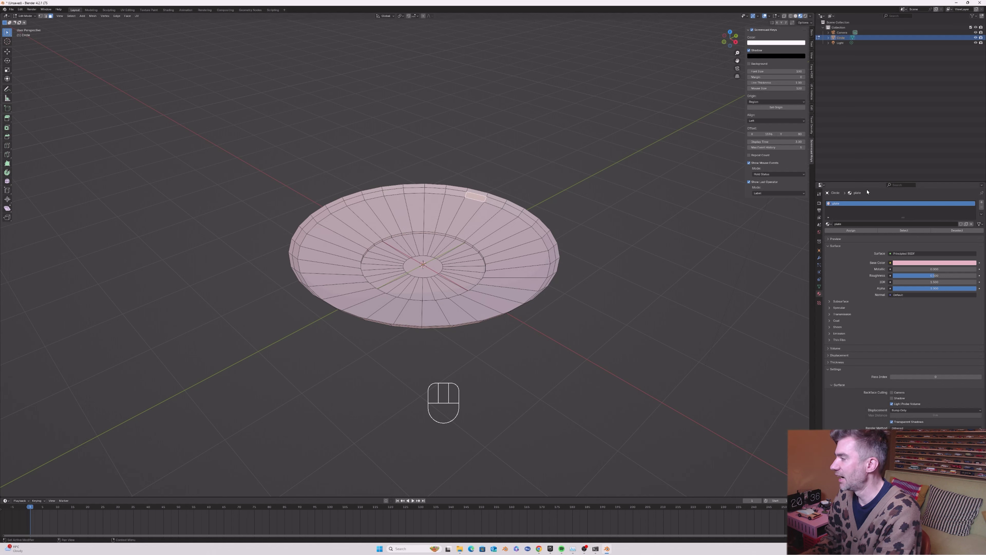
- Add a second material slot to the plate with a new material and set its base color to dark blue
click(982, 203)
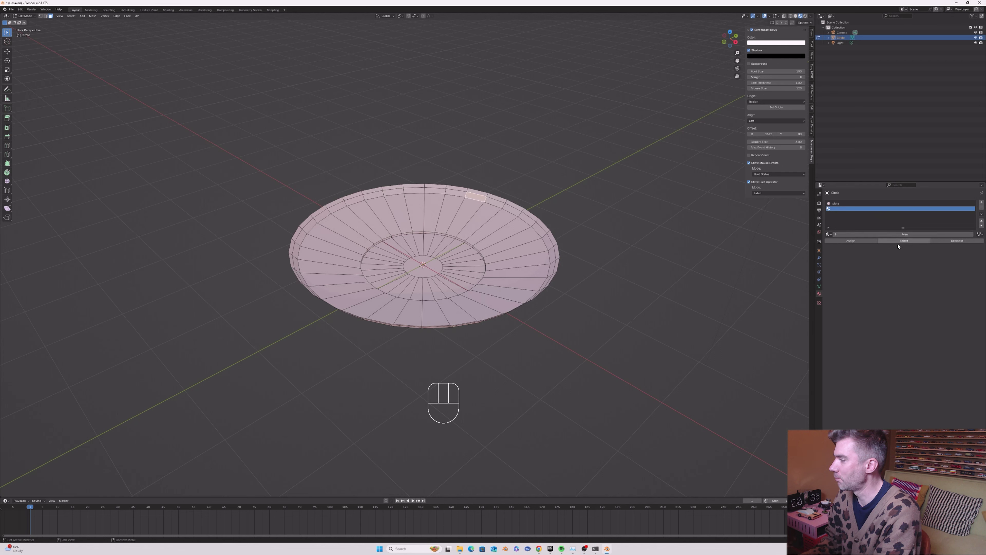
click(902, 235)
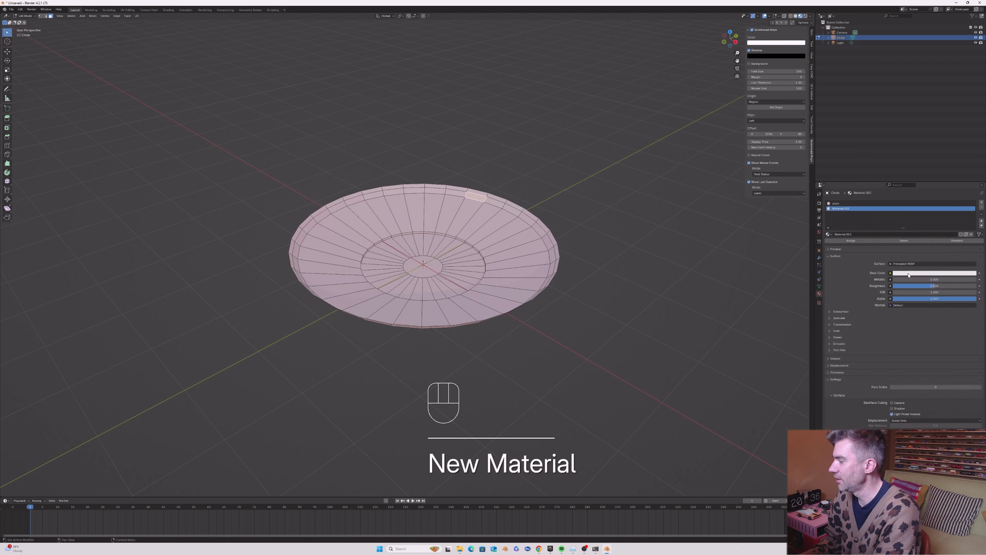
click(908, 273)
mouse_move(973, 194)
mouse_down()
mouse_move(973, 223)
mouse_move(958, 200)
mouse_up()
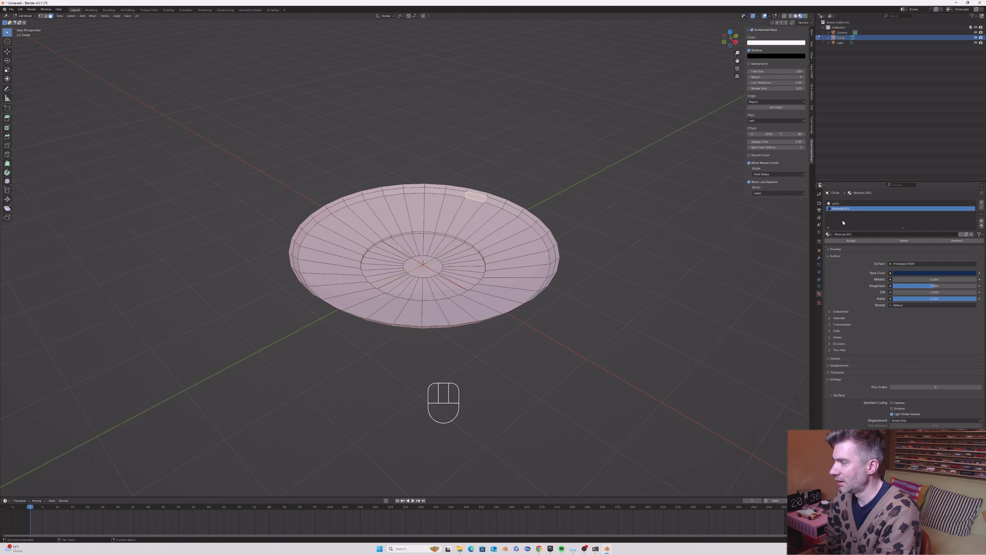
- Name the new material "plateBlue" and assign it to the selected rim face
click(841, 234)
key(BackSpace)
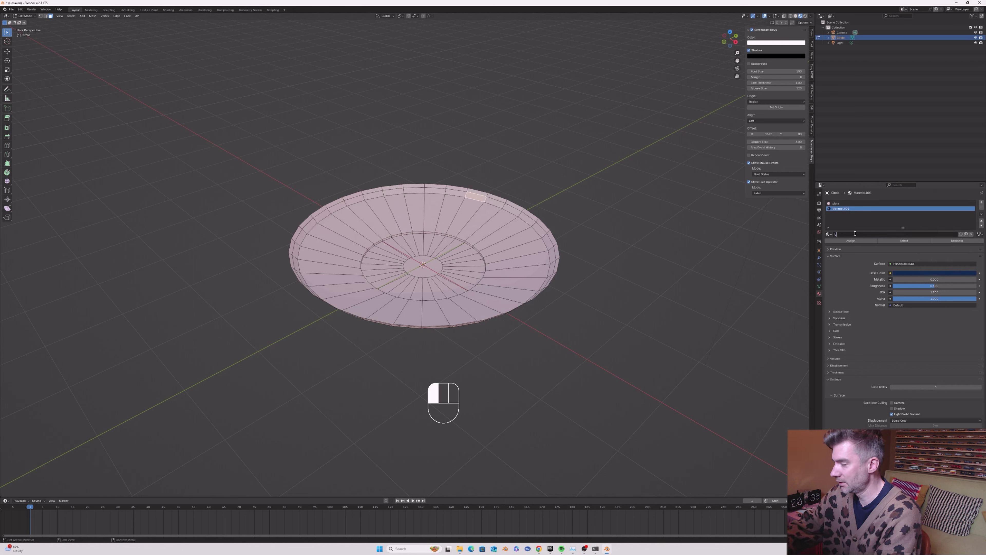
text(plateB)
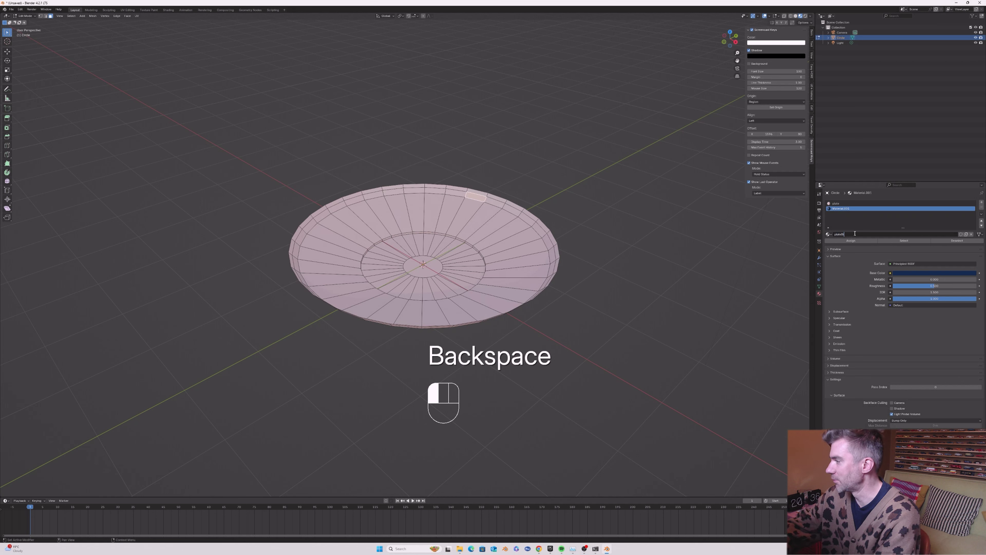
text(lue)
key(Return)
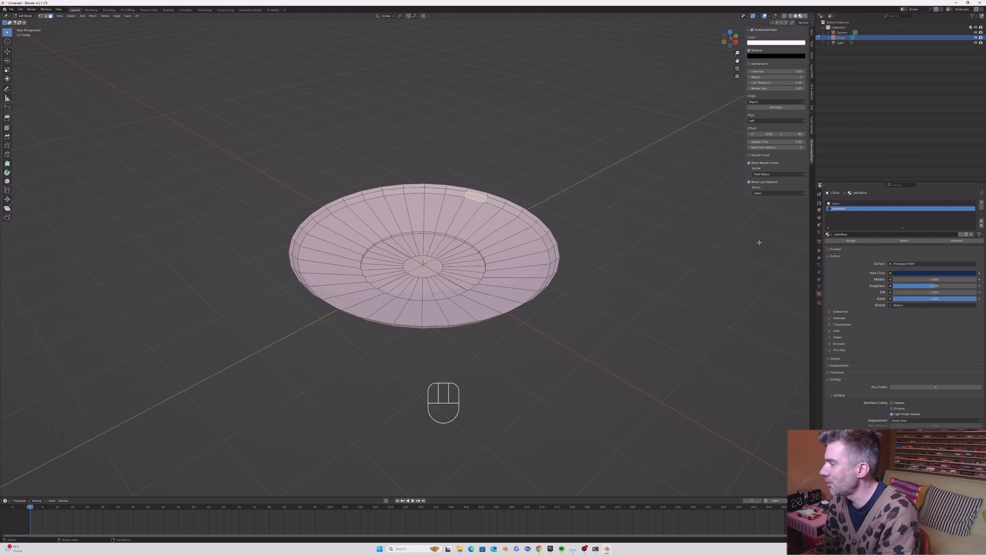
click(850, 240)
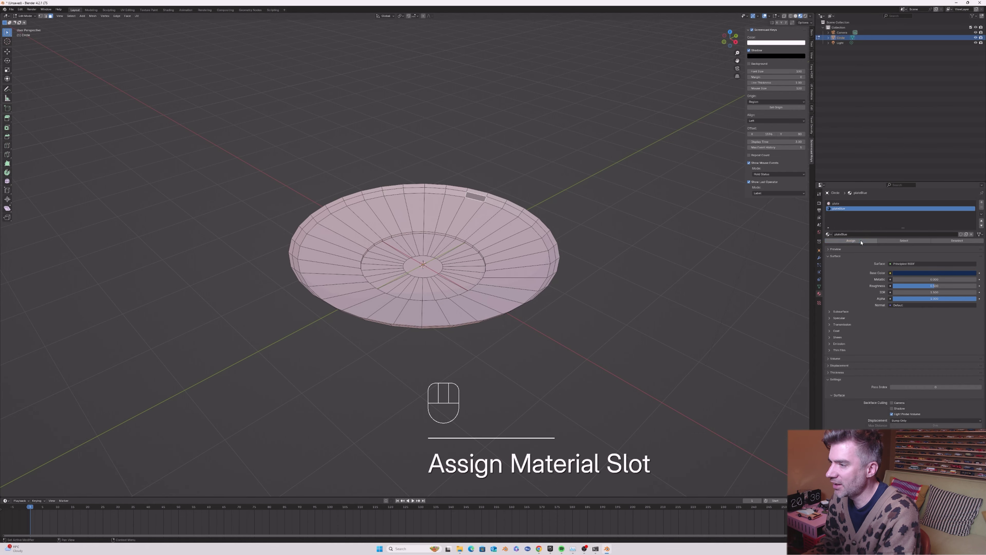
- Select the rim-band face next to the blue one and assign the plateBlue material to it
click(526, 189)
middle_drag(526, 189, 497, 199)
click(497, 203)
click(839, 203)
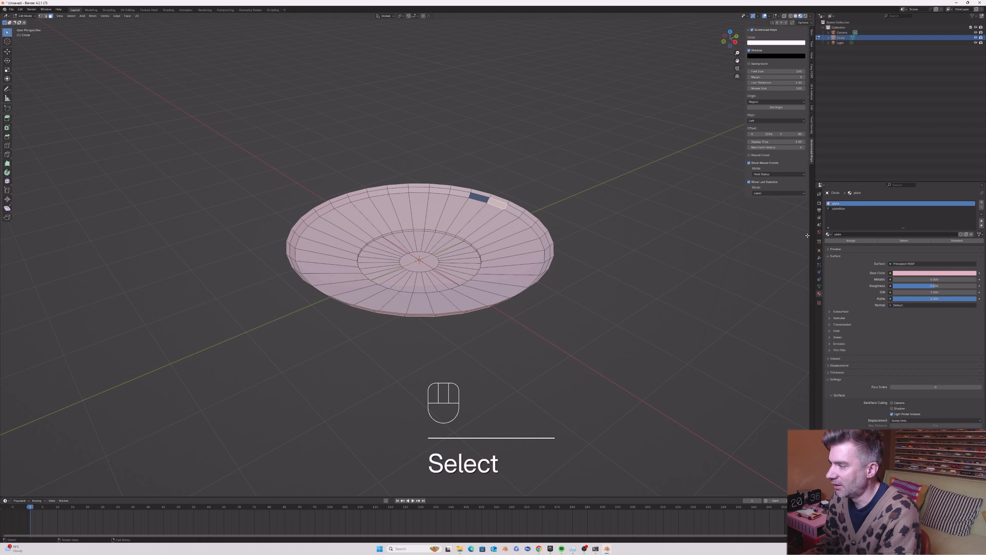
click(850, 240)
click(839, 209)
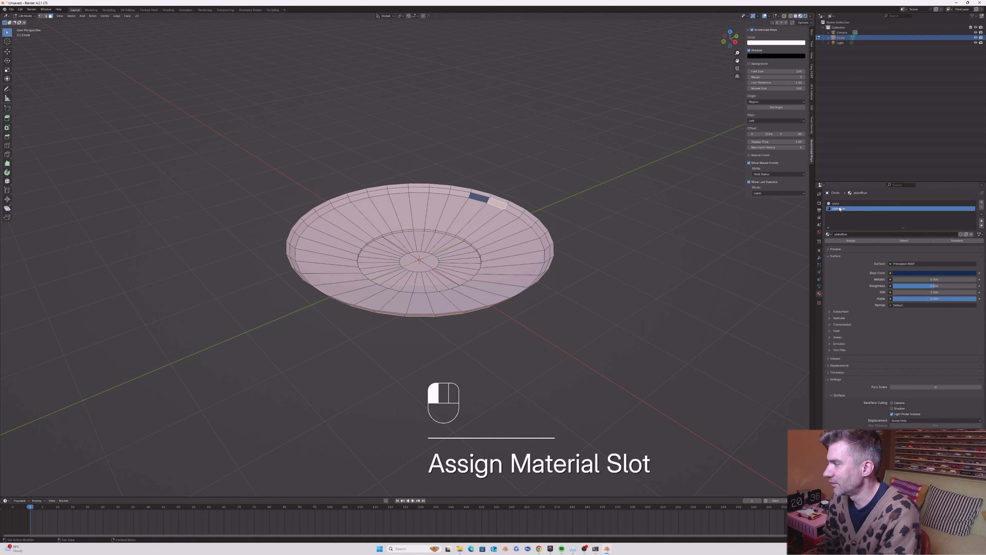
click(847, 241)
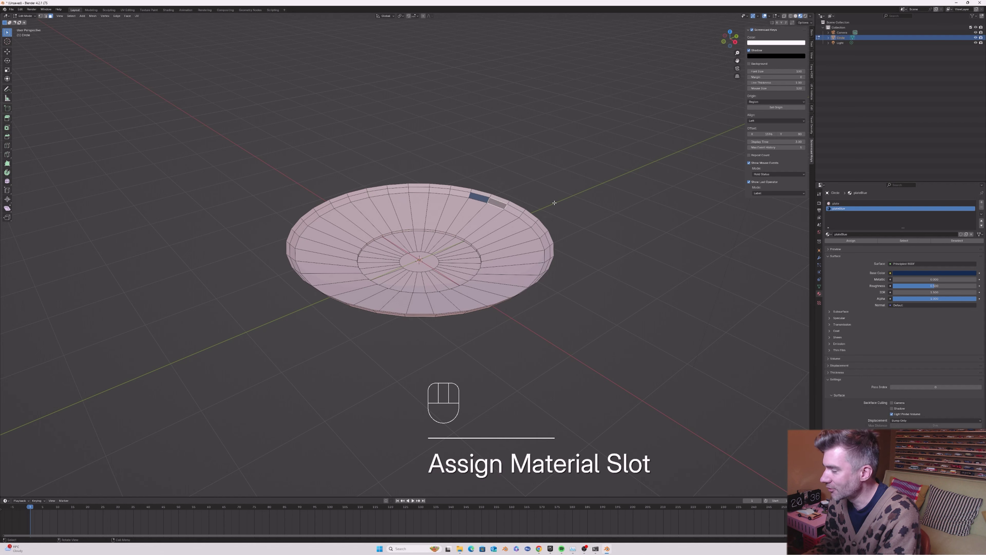
- Starting beside the two blue faces, add face after face of the same rim band to the selection, around more than half the plate
click(839, 203)
click(513, 212)
middle_drag(516, 218, 542, 229)
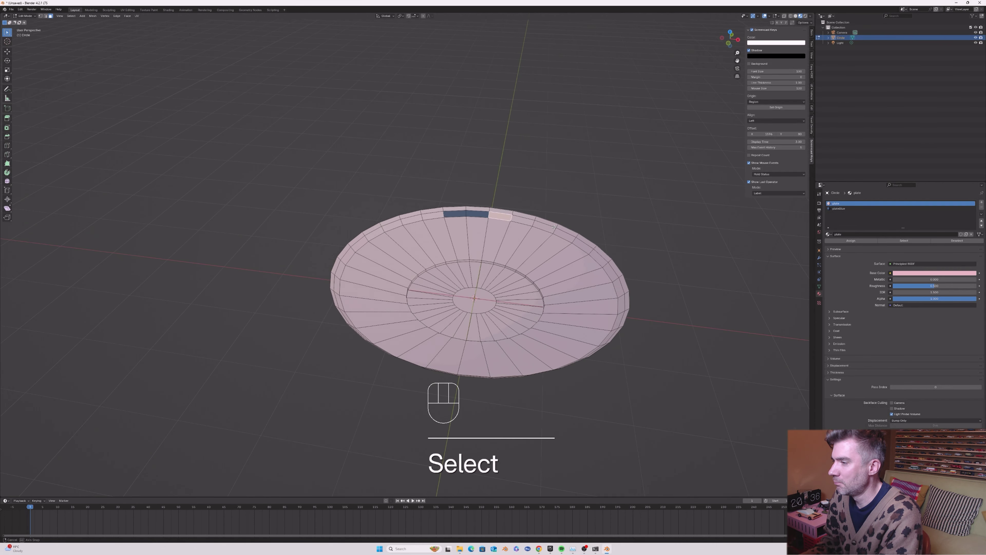
shift+click(523, 220)
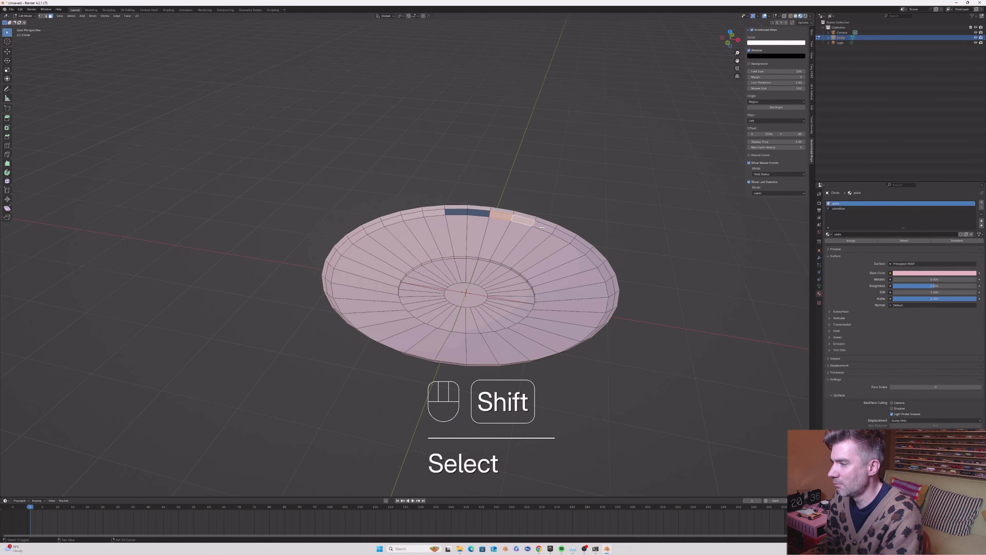
shift+click(546, 227)
shift+click(566, 235)
shift+click(583, 245)
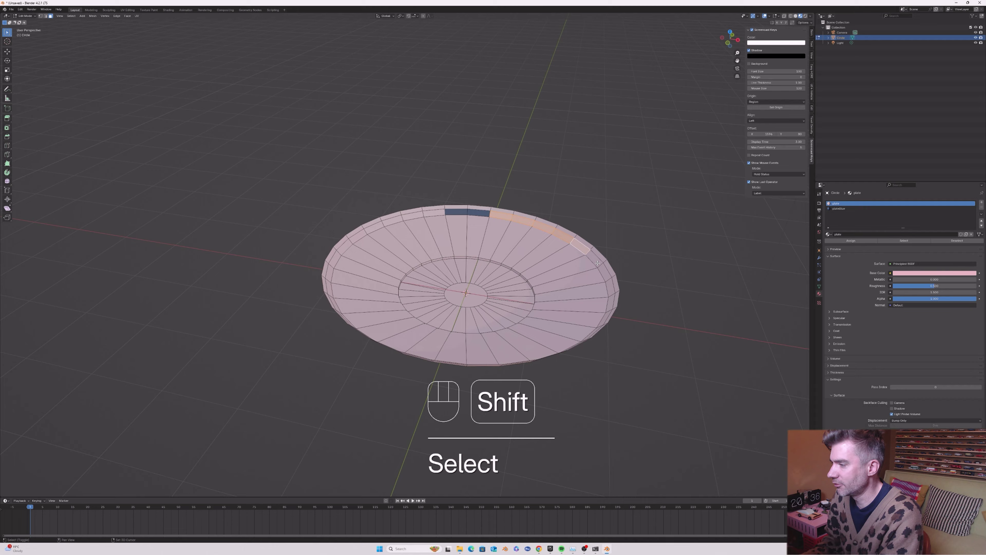
shift+click(595, 257)
shift+click(606, 273)
shift+click(608, 275)
middle_drag(609, 276, 484, 210)
shift+click(429, 176)
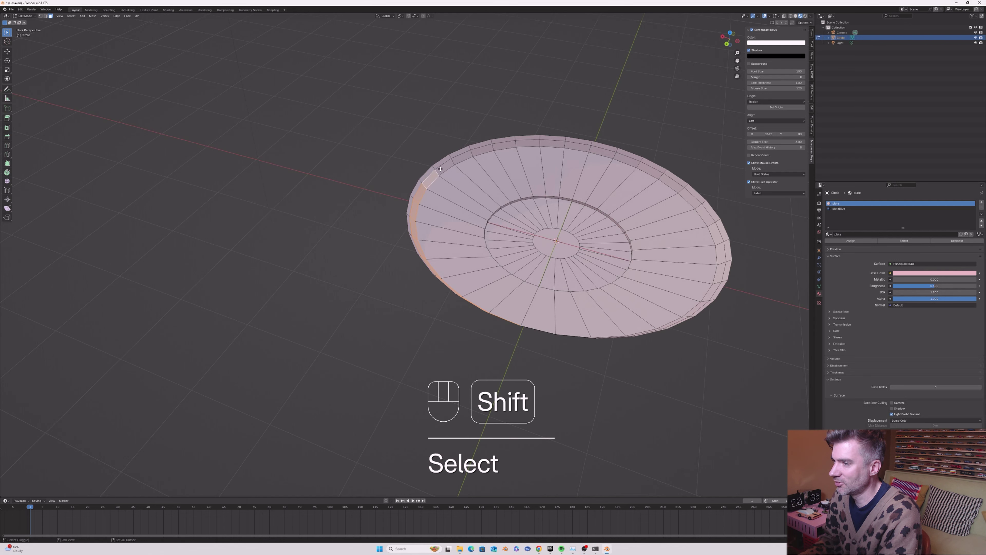
shift+click(447, 163)
shift+click(468, 152)
shift+click(500, 146)
shift+click(528, 144)
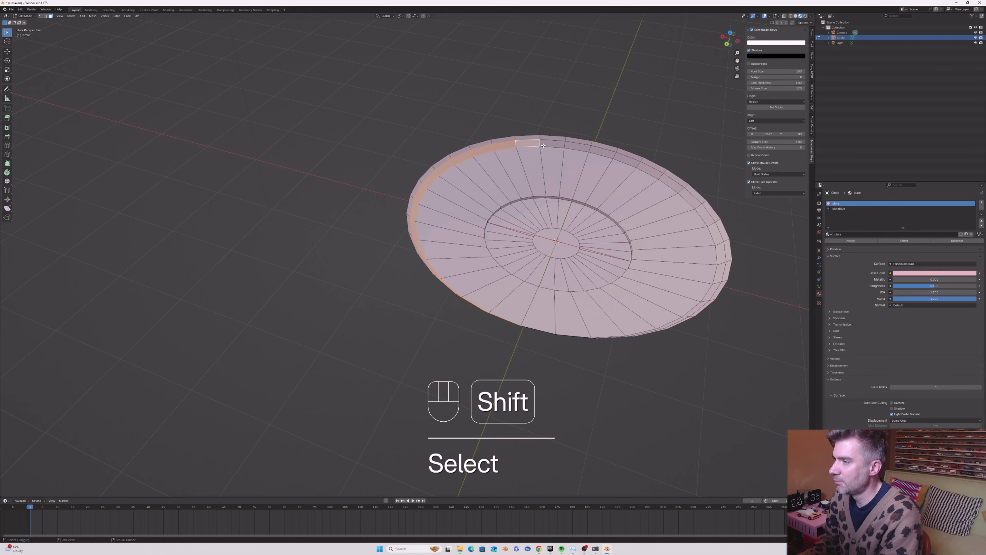
shift+click(552, 145)
shift+click(578, 146)
shift+click(603, 152)
shift+click(627, 160)
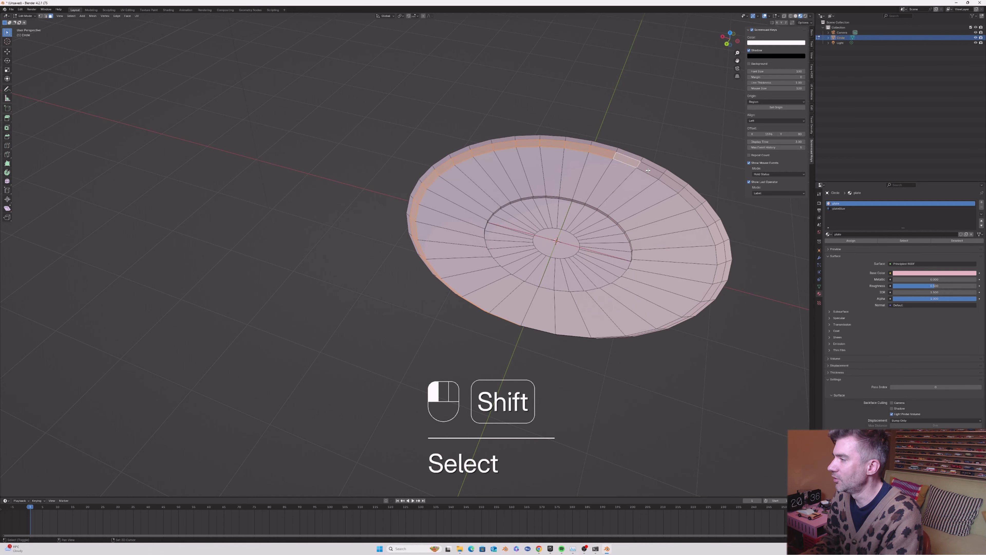
shift+click(653, 167)
shift+click(675, 178)
- Extend the rim-band selection by further adjacent faces and undo the accidental selection of a large inner face
middle_drag(675, 178, 554, 146)
shift+click(451, 169)
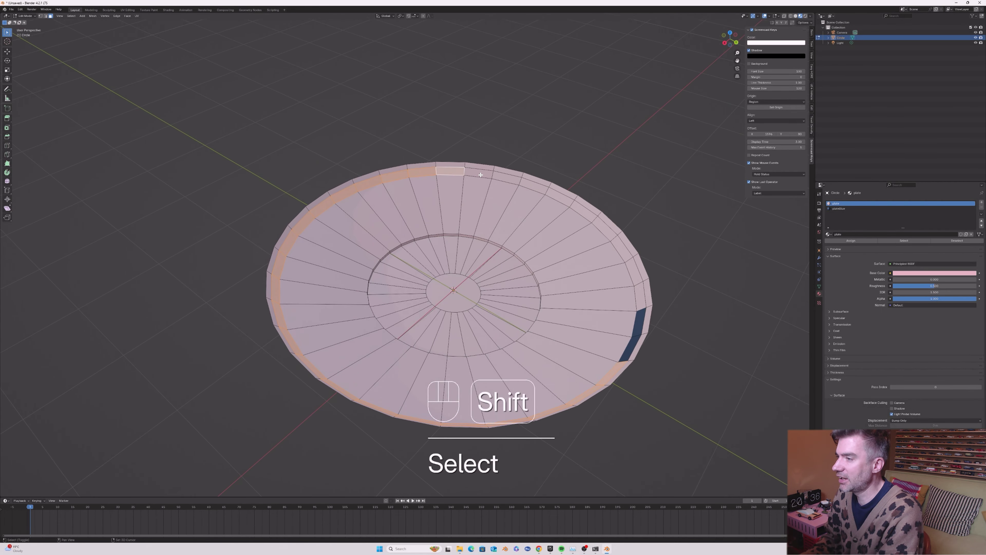
shift+click(479, 171)
shift+click(507, 177)
shift+click(533, 191)
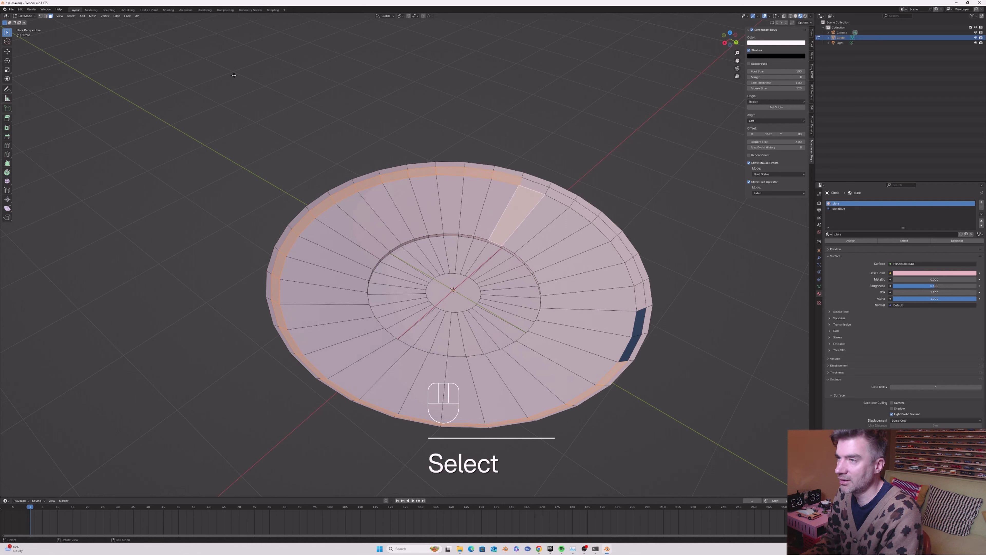
click(20, 9)
click(31, 15)
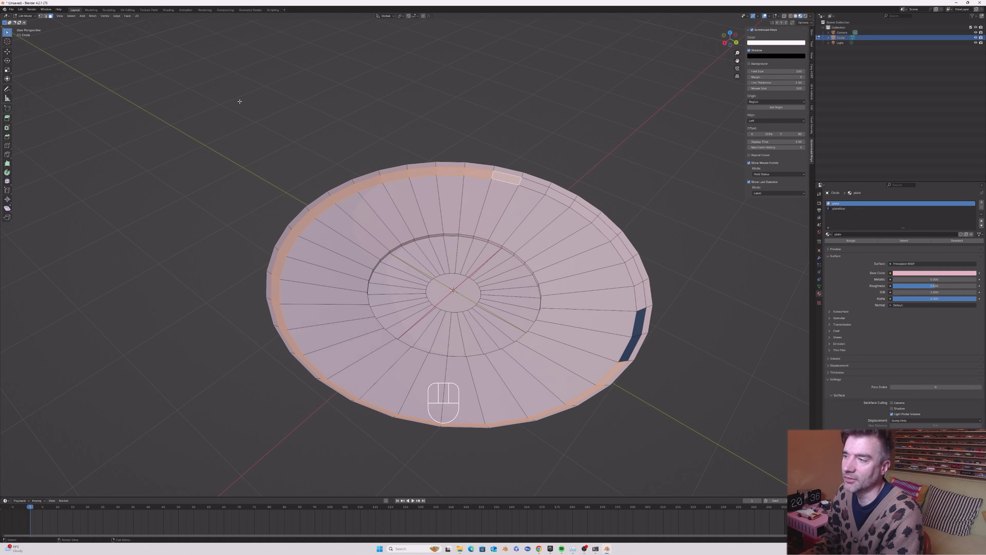
- Add the remaining pink rim-band faces up to the blue ones to the selection and assign plateBlue to the whole selection
shift+click(556, 188)
shift+click(573, 198)
shift+click(591, 213)
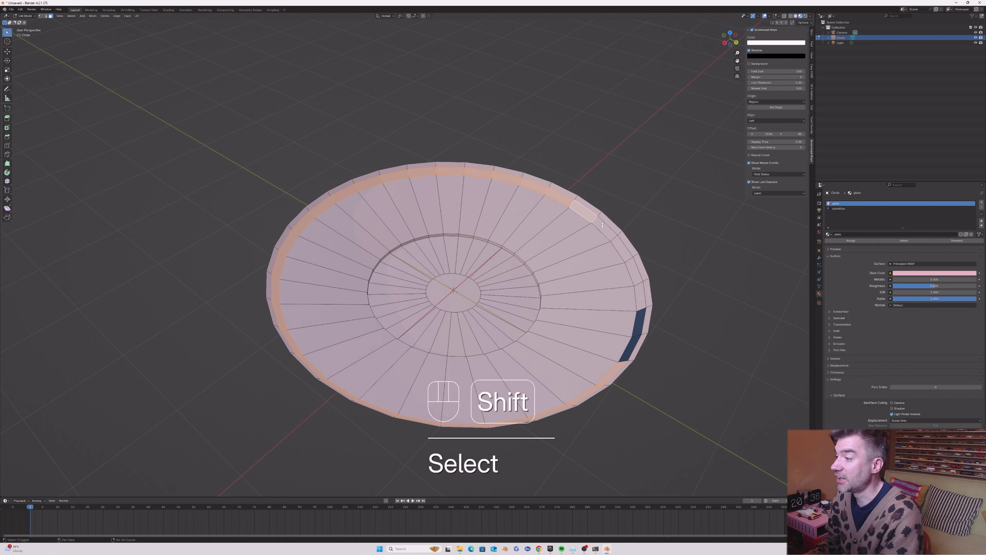
shift+click(608, 230)
shift+click(623, 250)
shift+click(637, 273)
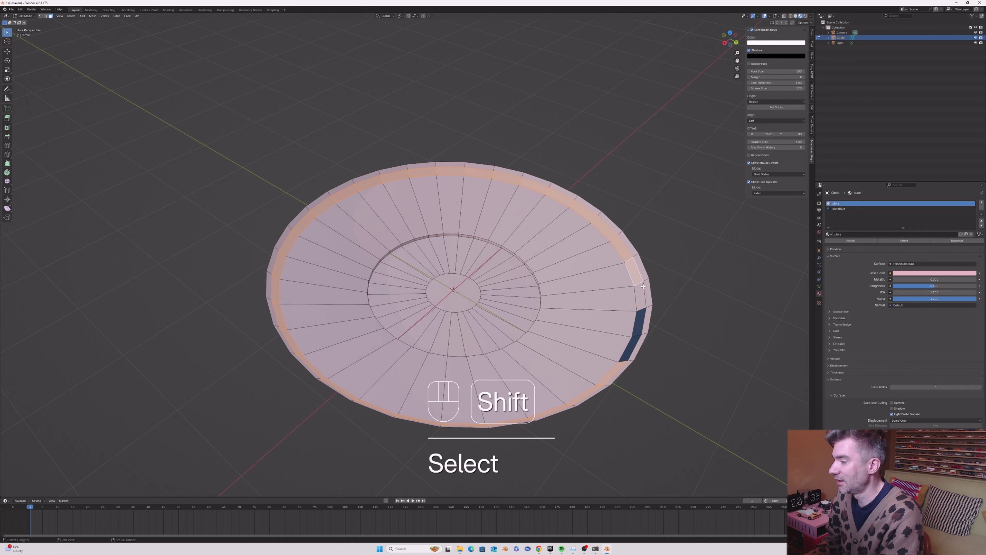
shift+click(642, 292)
click(842, 209)
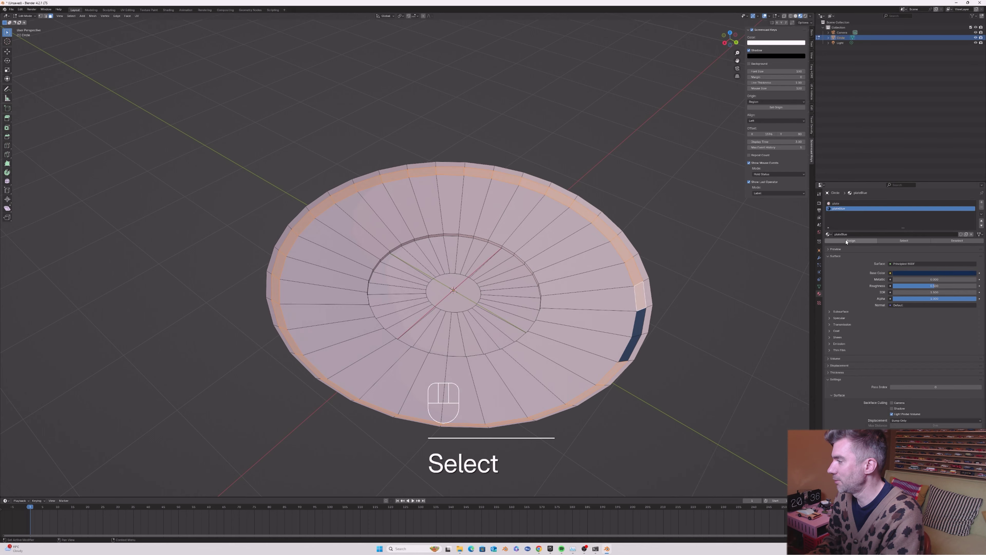
click(851, 240)
- Return to Object Mode, rename the Circle object to "plate" and deselect it
key(Tab)
scroll(623, 193, down, 5)
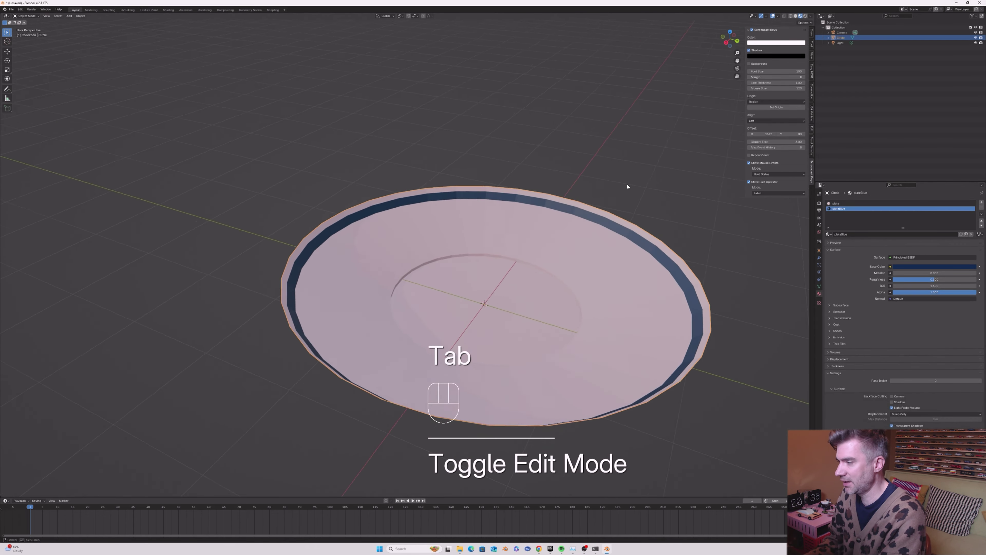
middle_drag(617, 192, 586, 232)
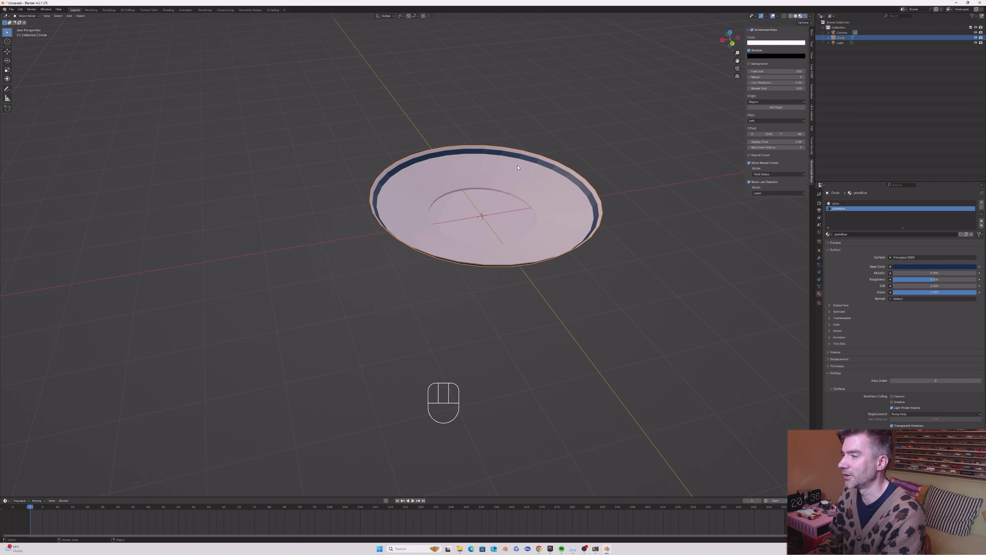
middle_drag(517, 167, 493, 172)
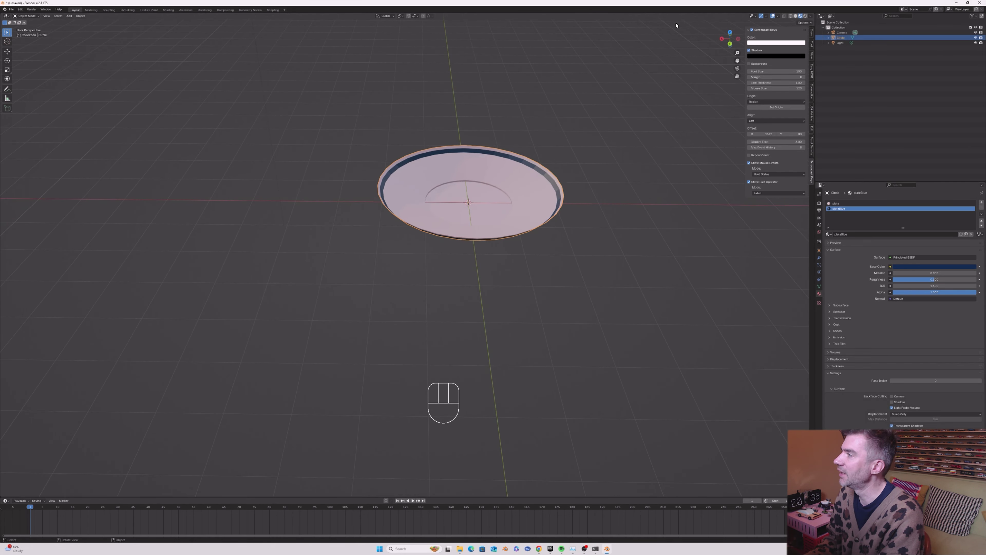
double_click(842, 37)
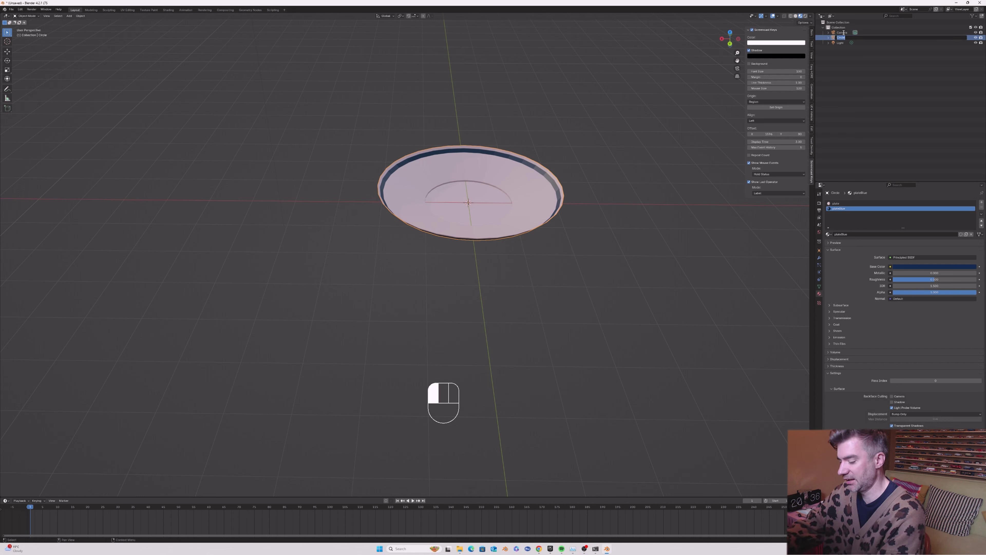
text(plate)
key(Return)
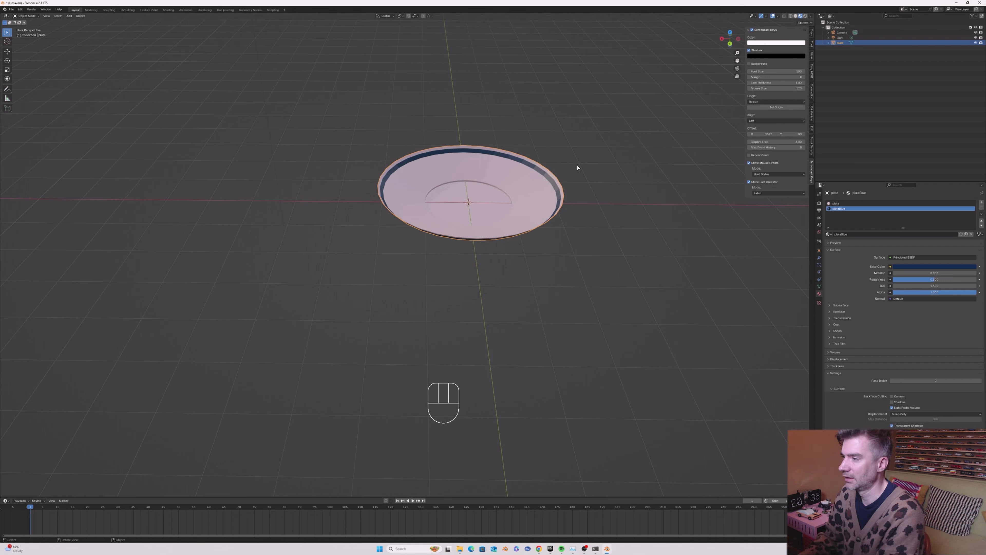
click(592, 166)
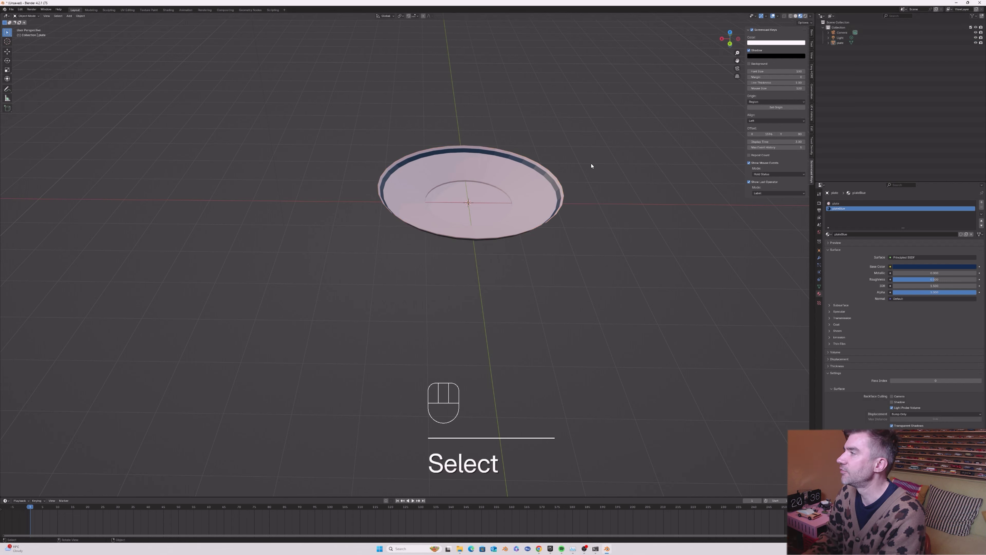
- Hide and show the plate object in the viewport several times
click(976, 43)
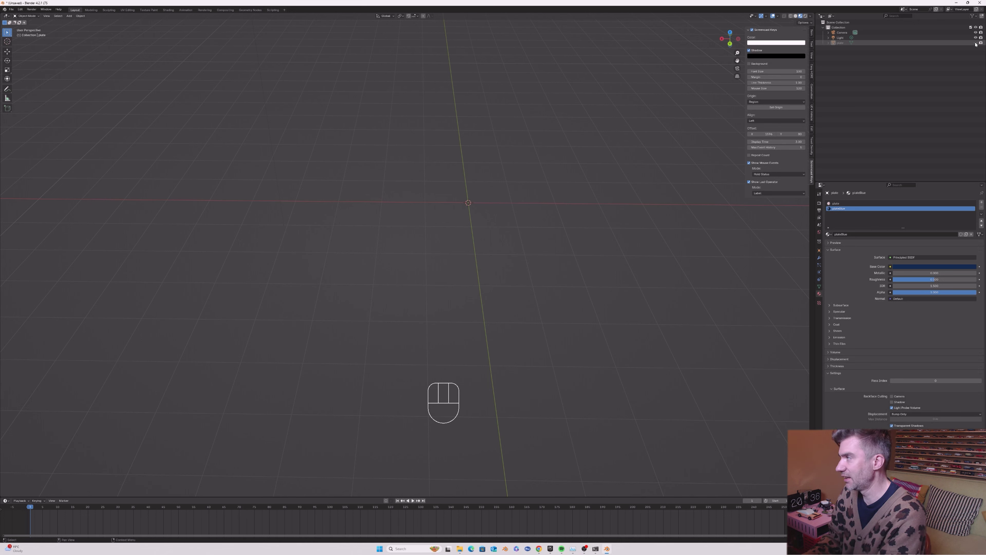
click(976, 43)
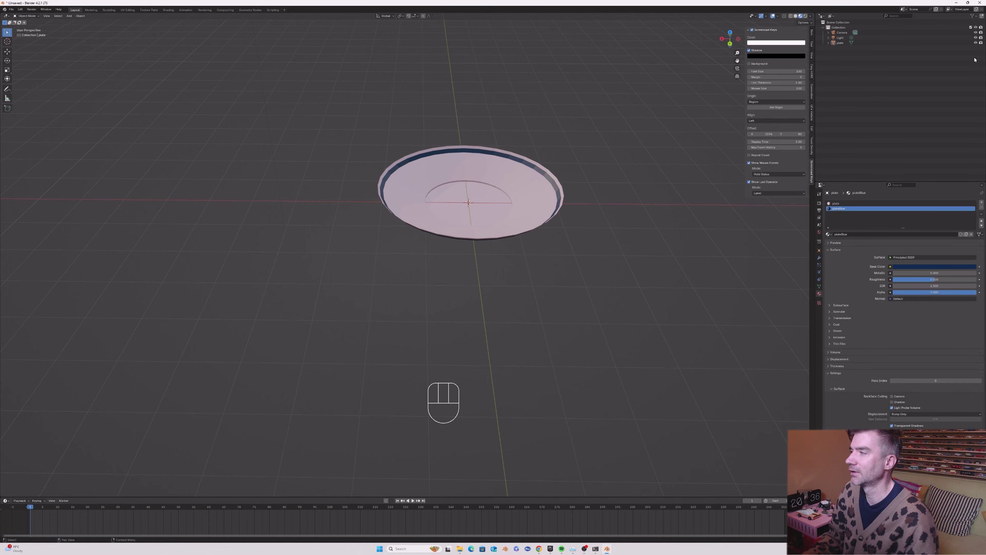
click(976, 44)
click(975, 43)
click(976, 44)
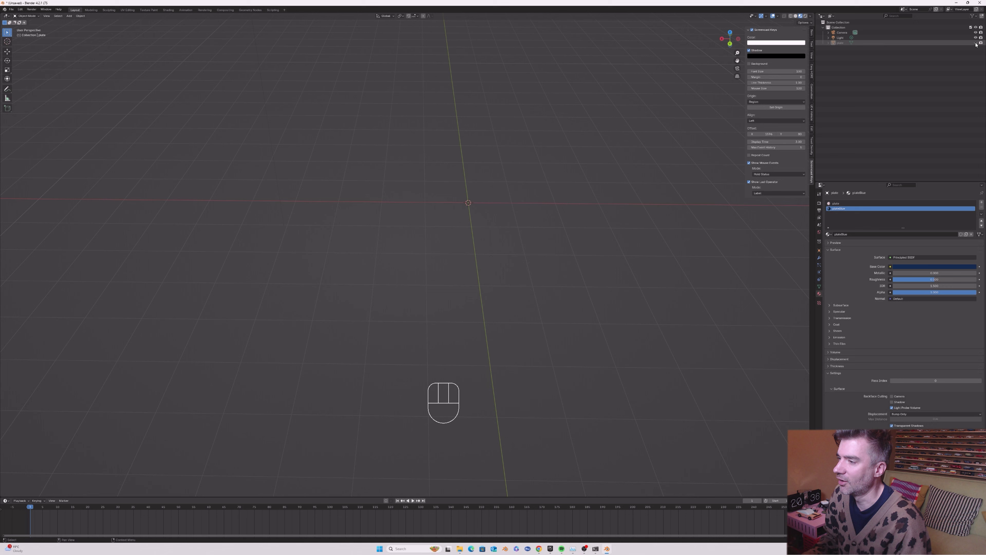
click(976, 43)
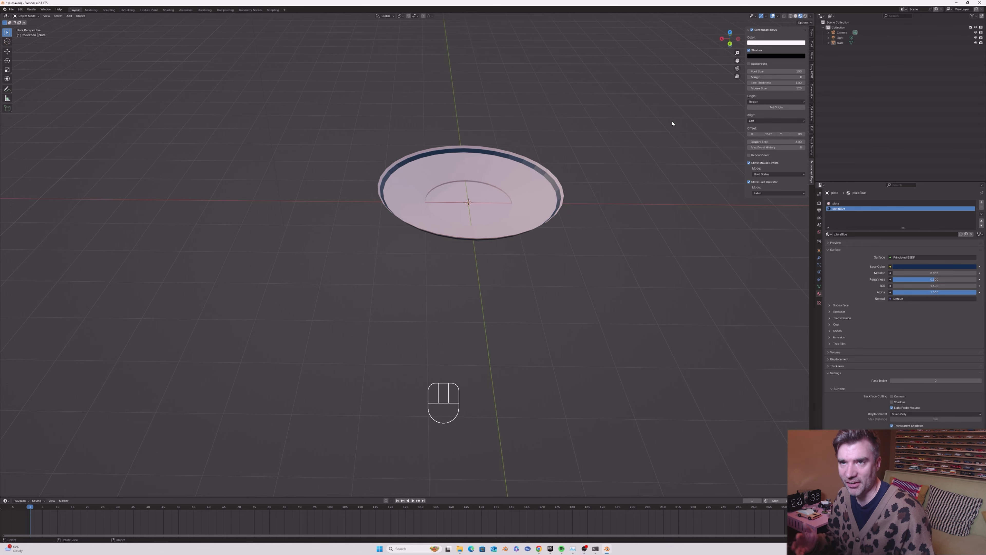
- Select the plate object and hide it in the viewport
middle_drag(578, 161, 565, 171)
click(536, 217)
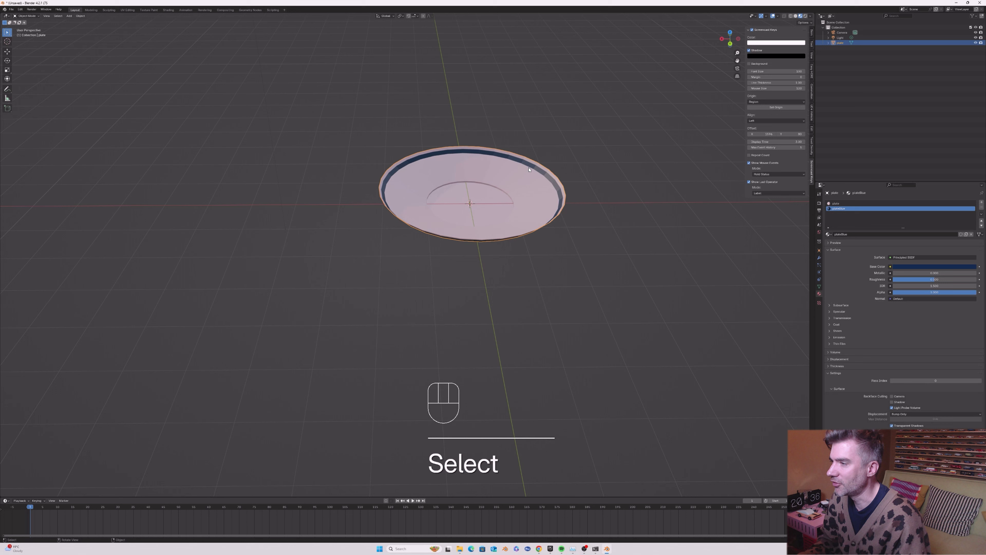
click(977, 43)
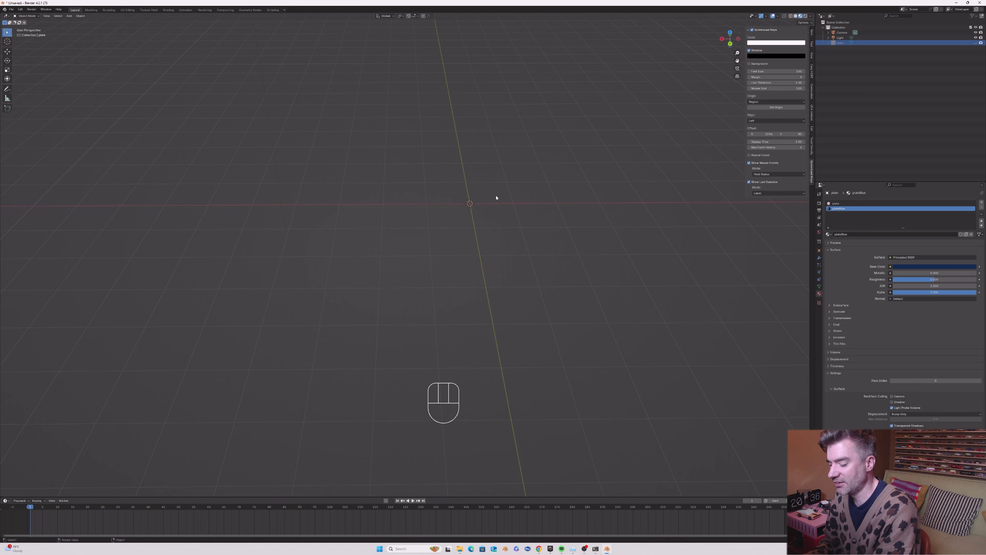
- Add a mesh circle at the origin and enter Edit Mode with edge selection
key(shift+a)
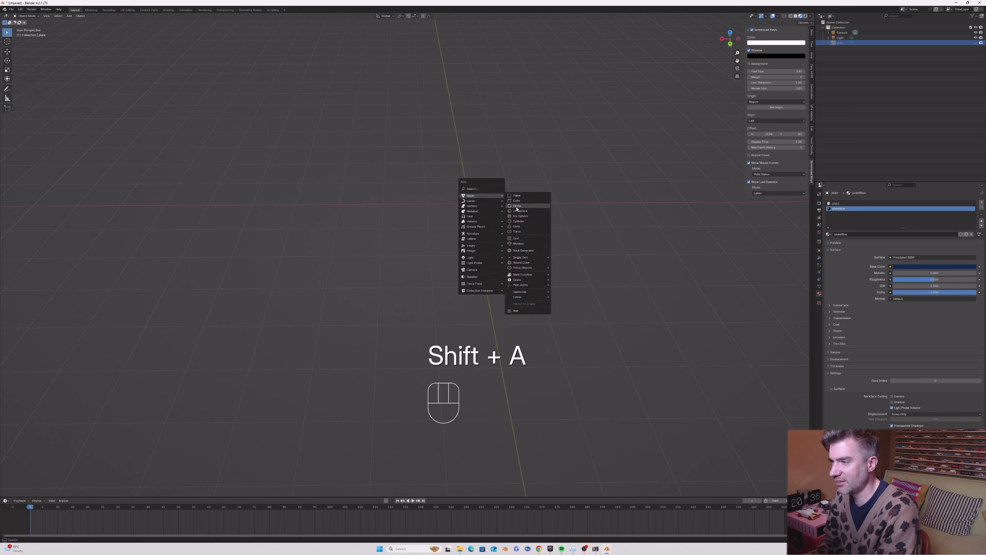
click(516, 206)
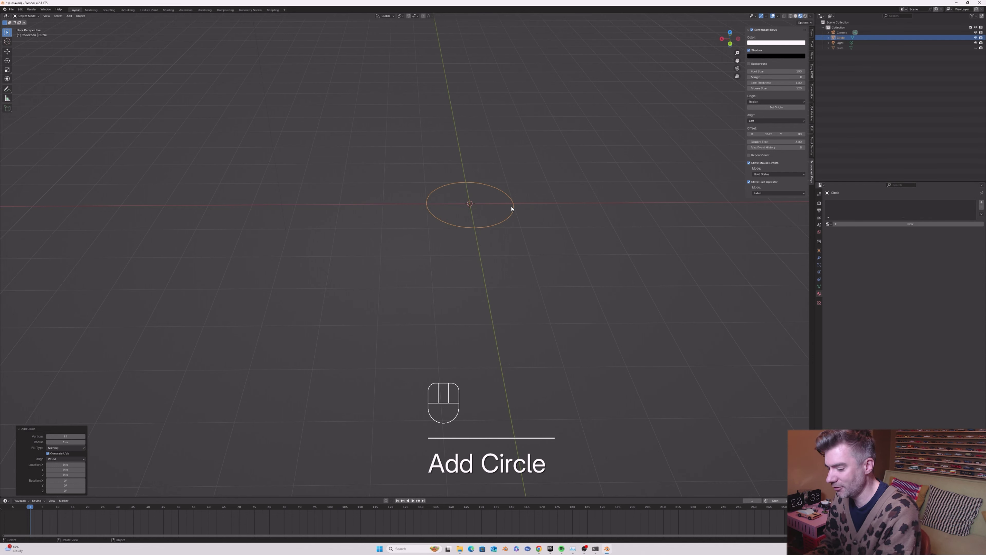
key(Tab)
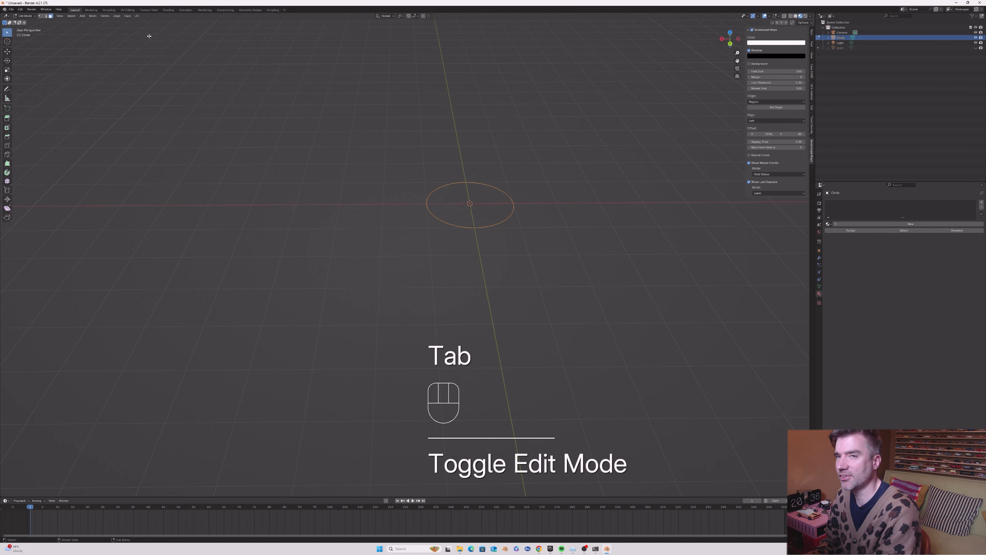
click(46, 17)
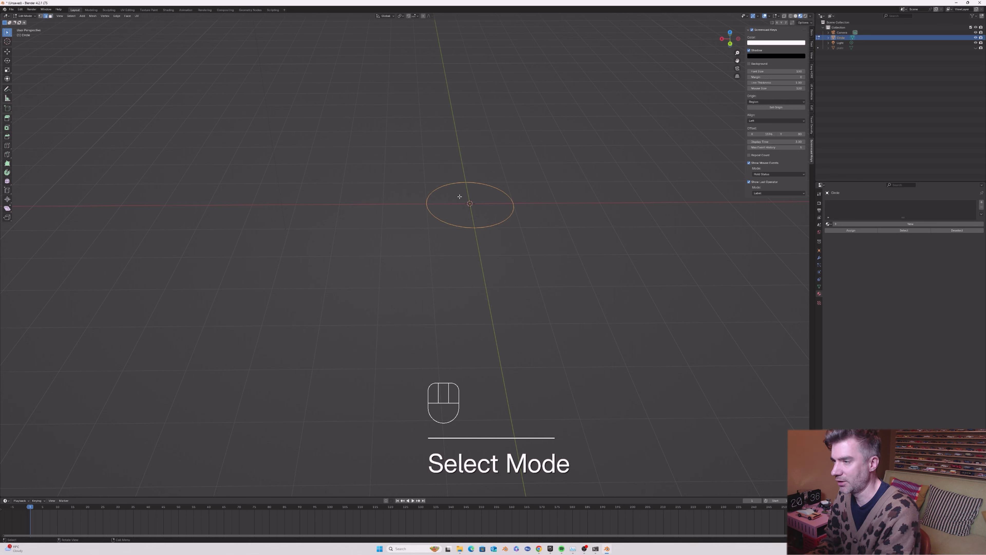
- Extrude the circle slightly upward along Z and scale the new upper ring outward to form a flared base band
key(e)
key(z)
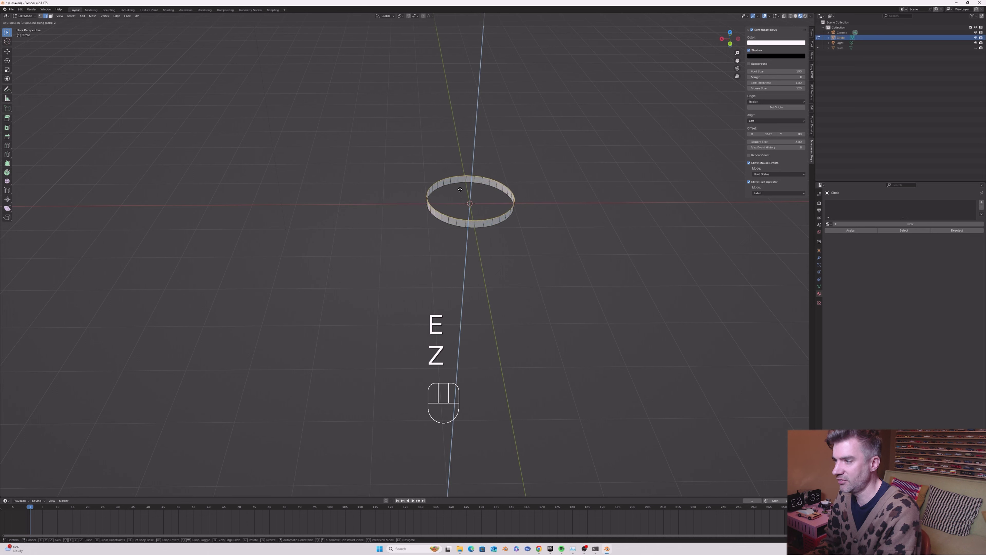
click(459, 192)
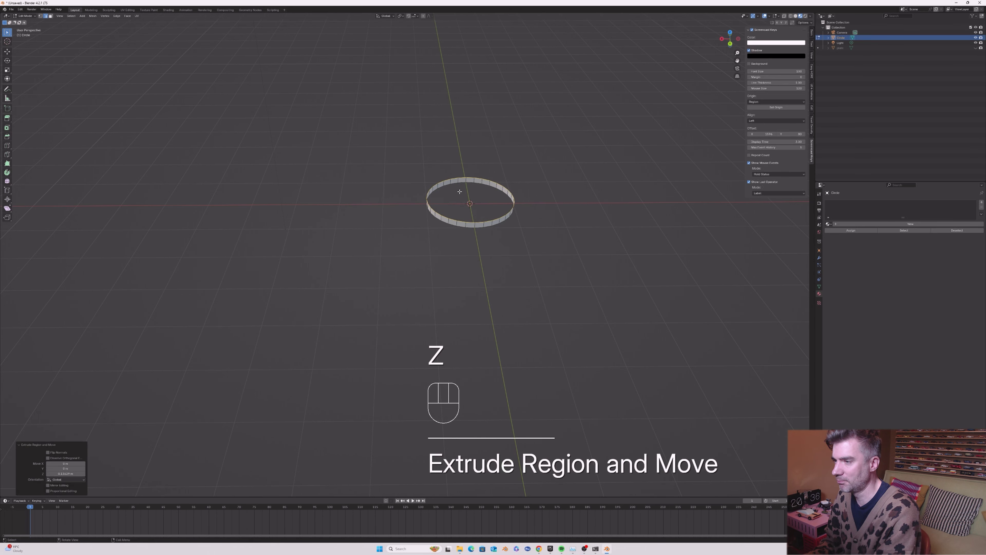
key(s)
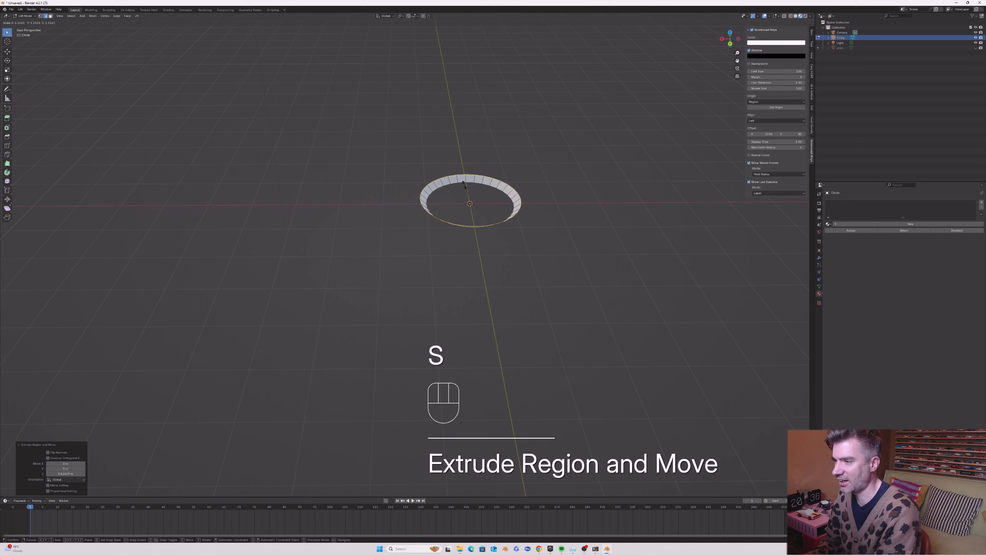
click(464, 182)
- Extrude the upper ring far up along Z into tall cup walls, and lower the rim slightly along Z
key(e)
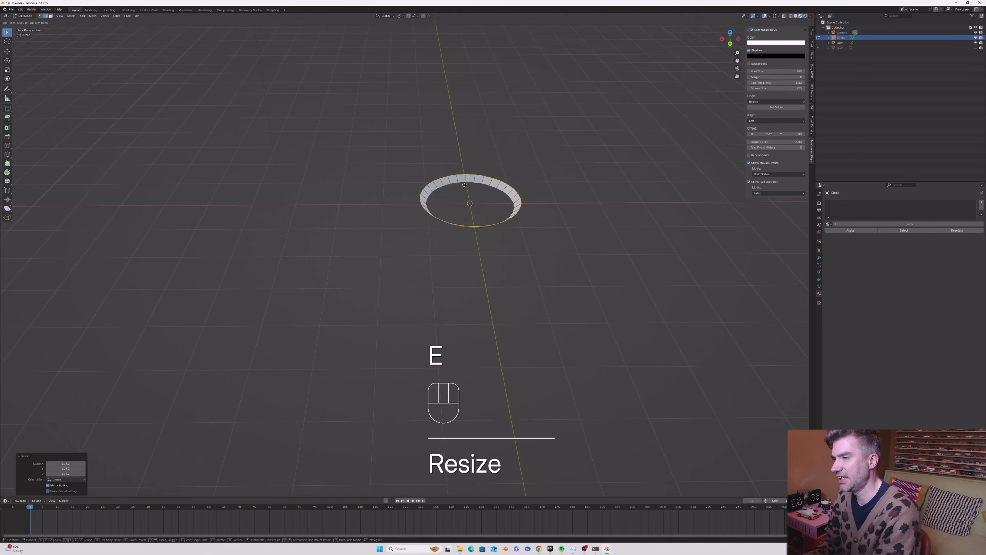
key(z)
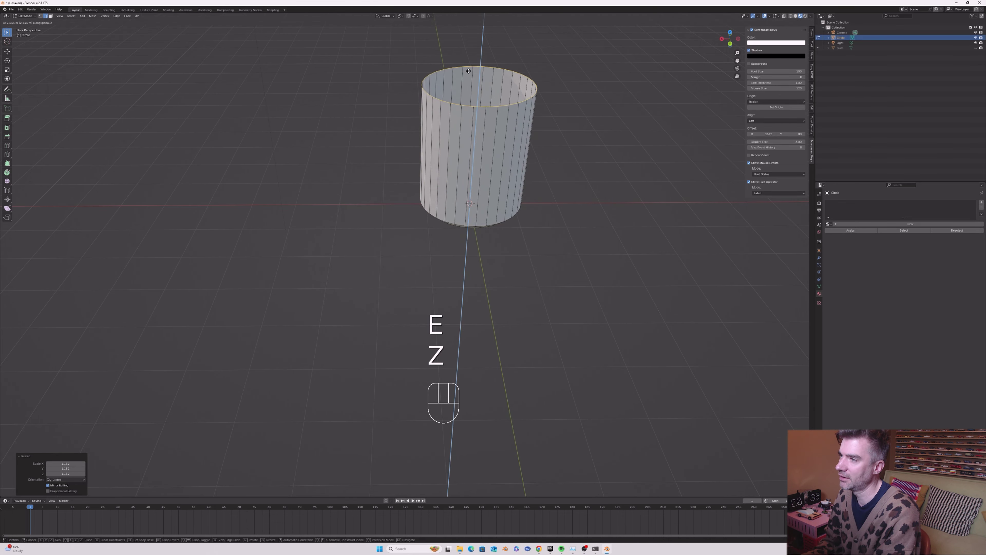
click(469, 71)
middle_drag(469, 70, 481, 103)
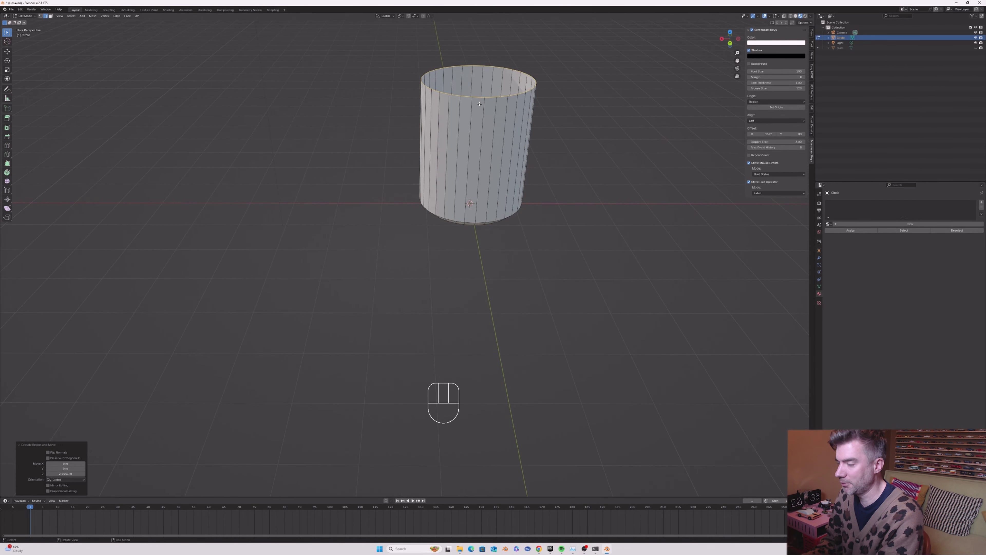
key(g)
key(z)
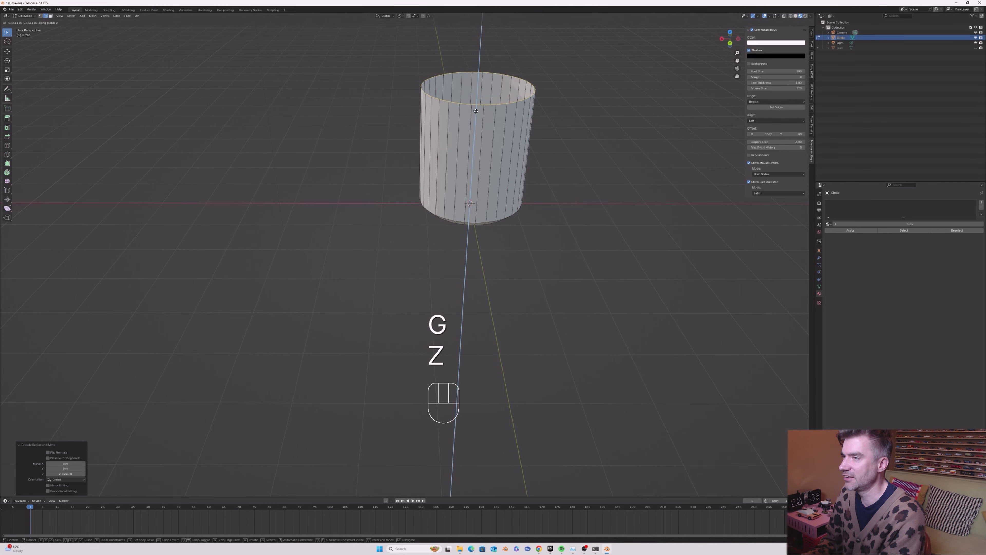
click(475, 119)
middle_drag(475, 118, 461, 99)
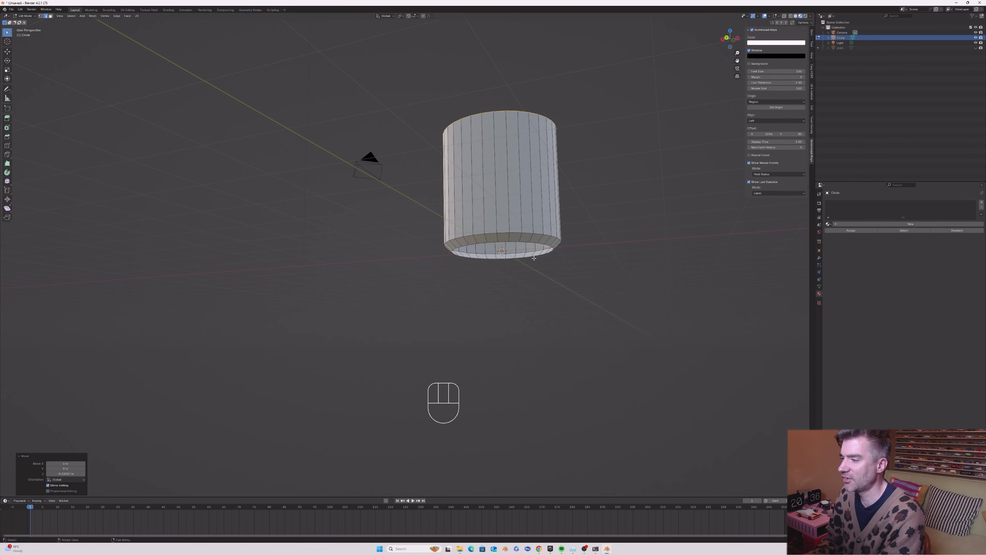
- Select the open edge loop on the underside of the cup, below the flared band
click(408, 177)
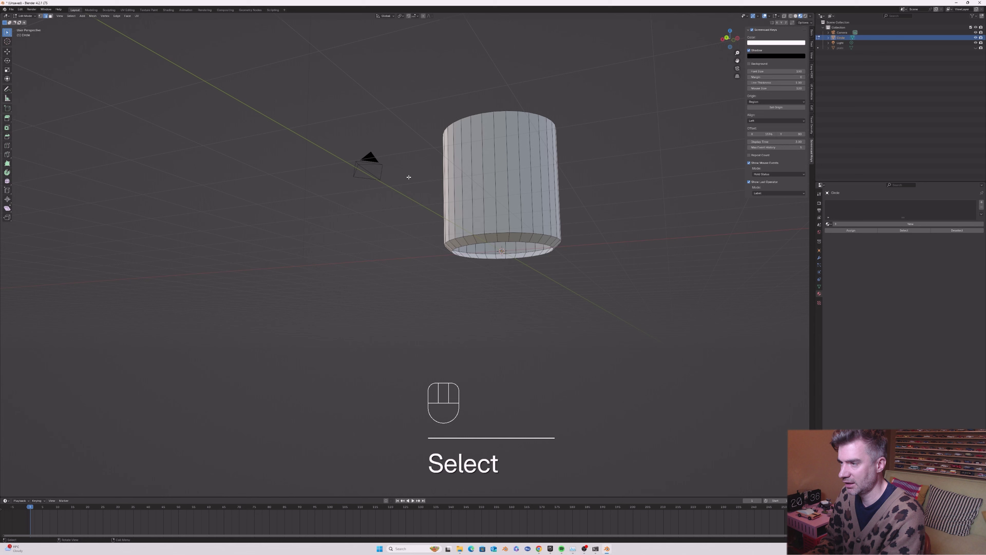
key(alt)
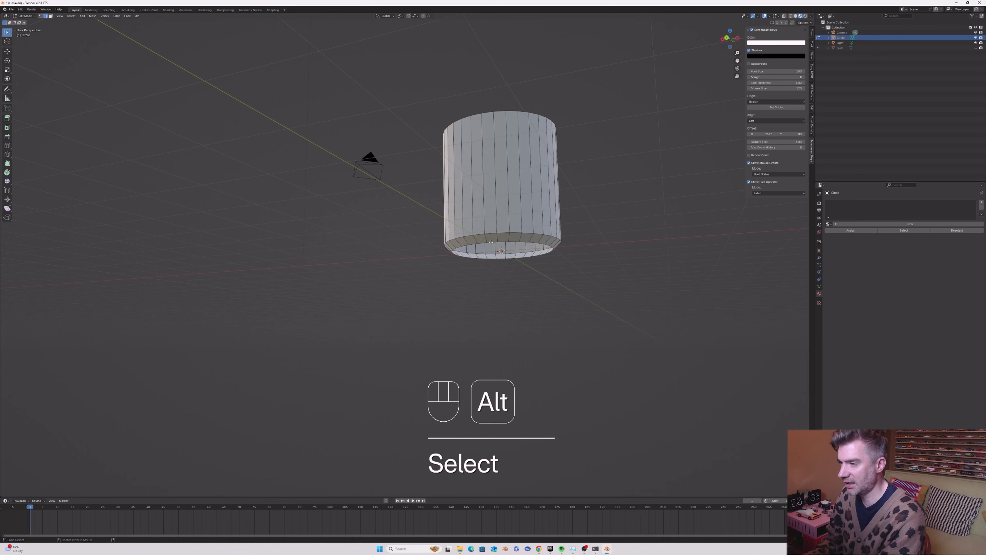
alt+click(491, 241)
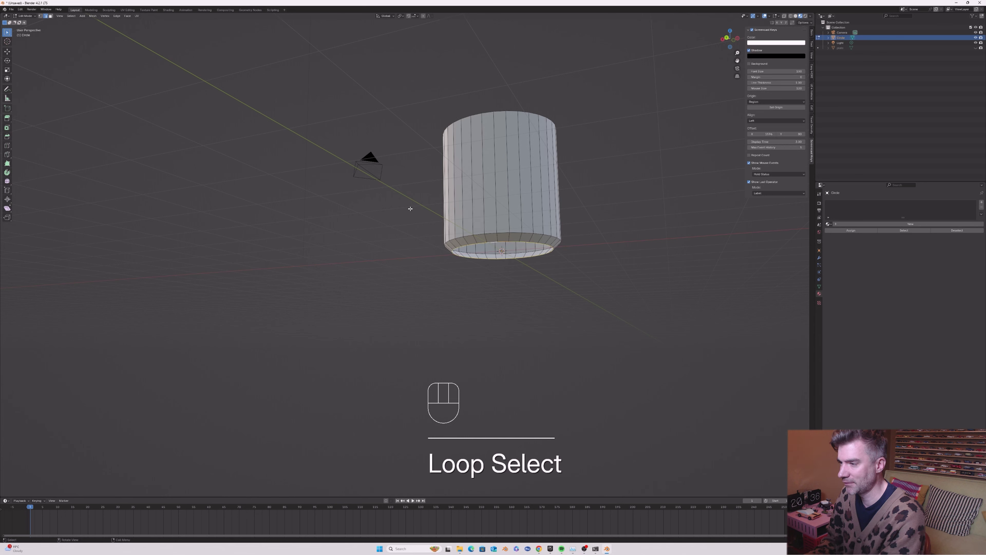
alt+click(486, 238)
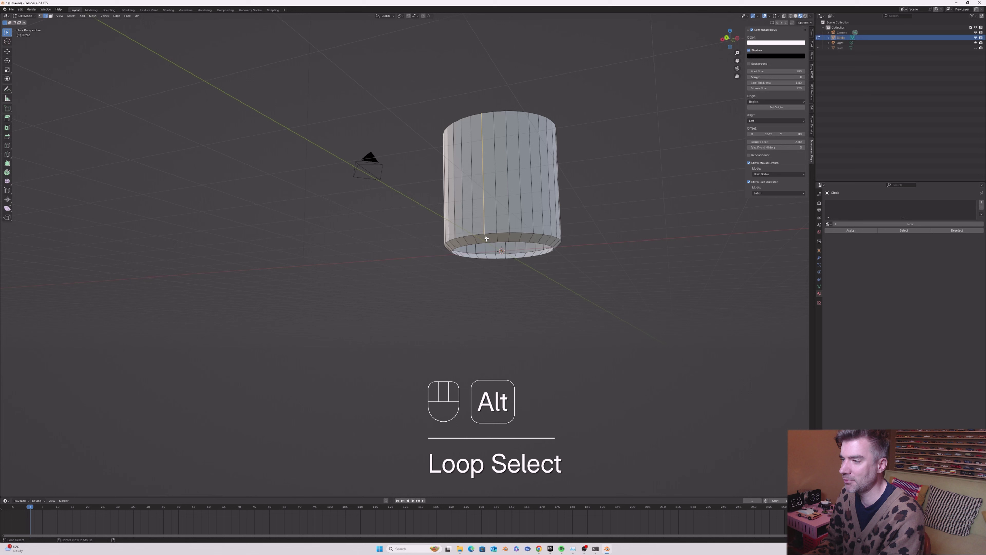
alt+click(471, 227)
alt+click(480, 235)
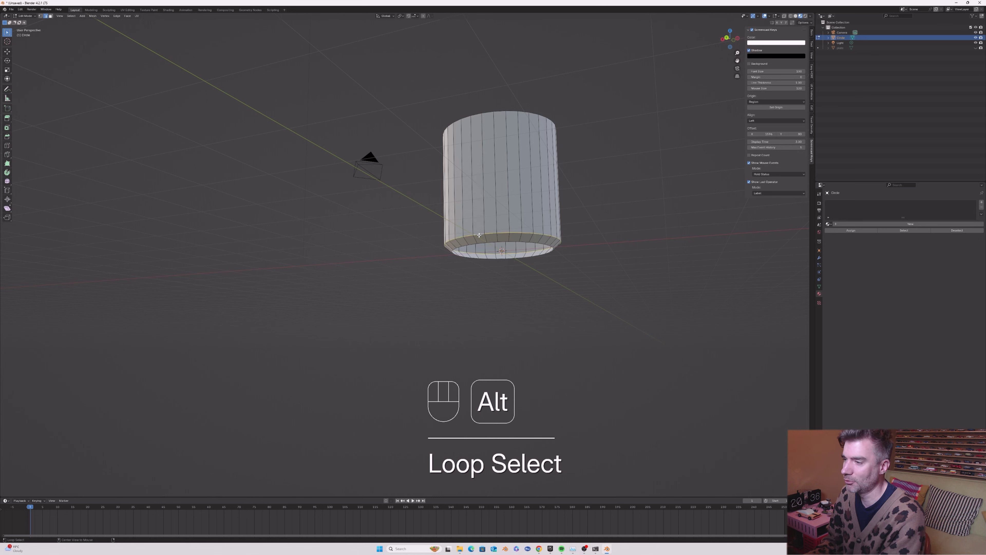
alt+click(504, 241)
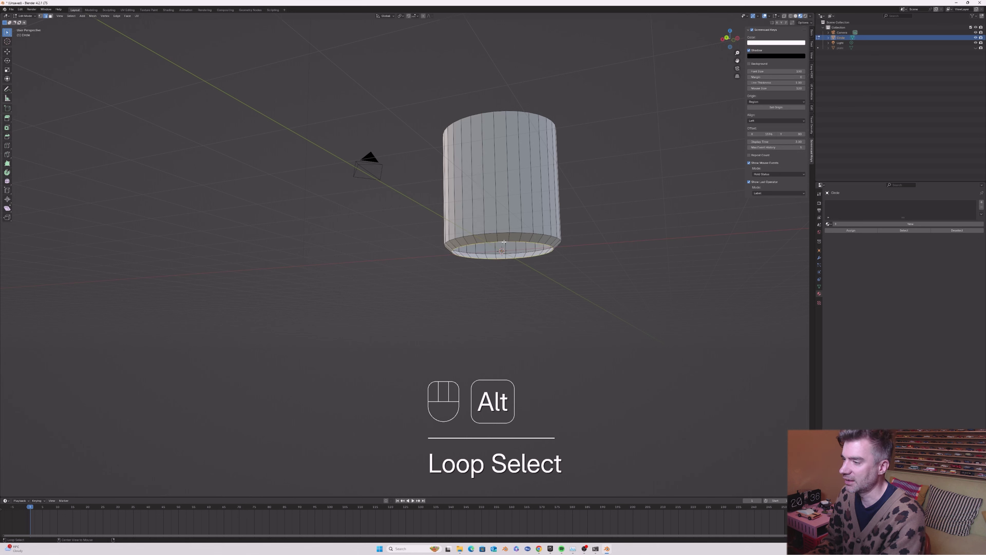
click(588, 220)
alt+click(523, 241)
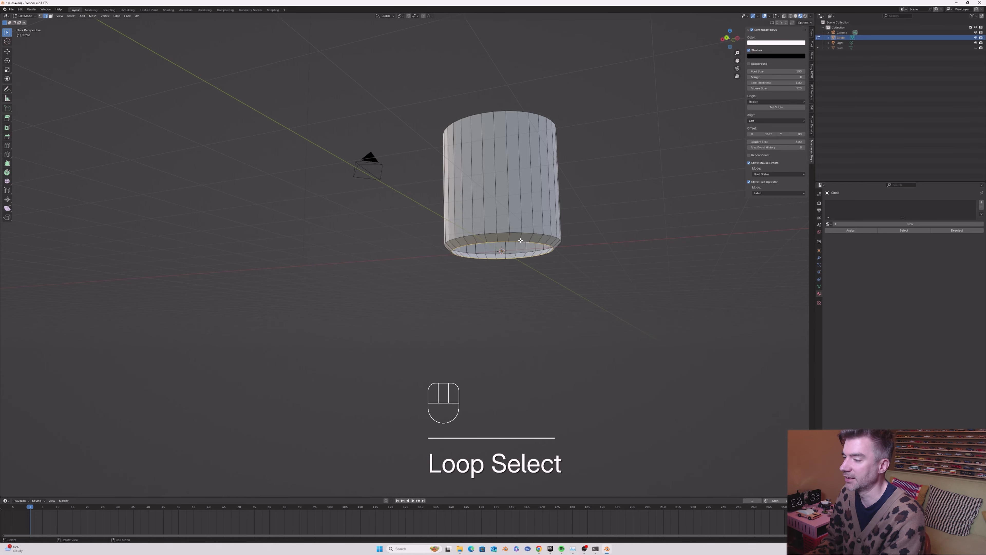
- Extrude the bottom edge loop inward by scaling it to about half its size, and fill the remaining hole with a face
middle_drag(523, 241, 529, 234)
key(e)
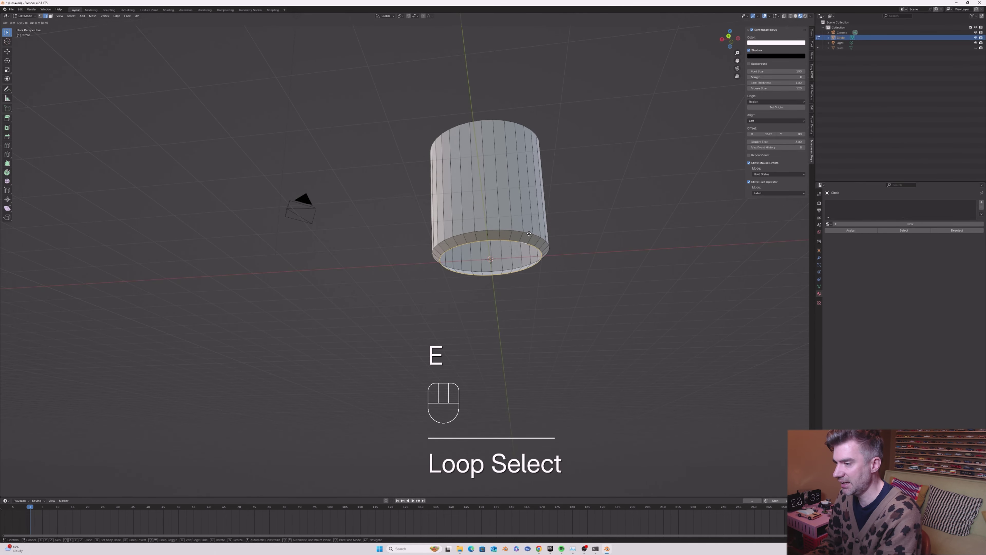
key(s)
click(511, 252)
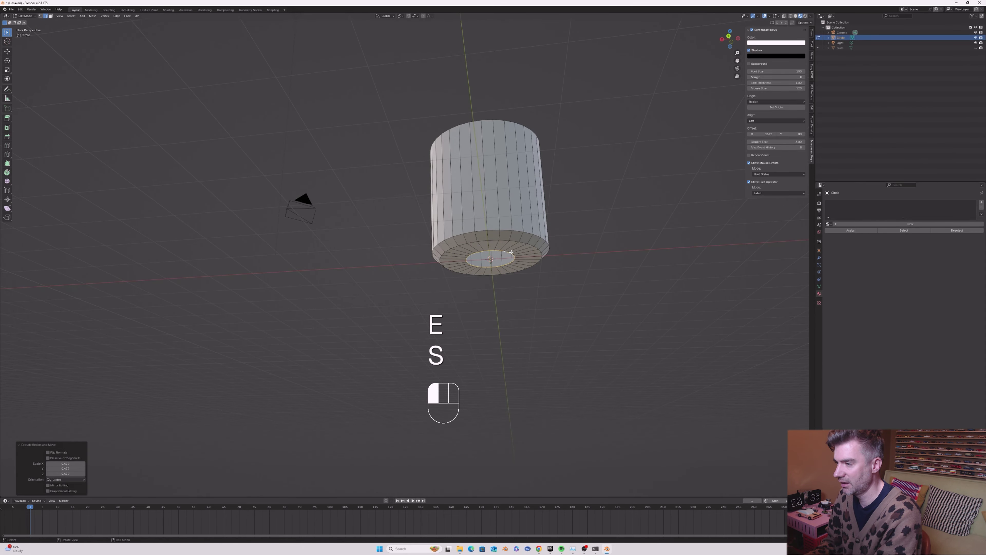
key(f)
- Select the cup's top rim edge loop and extrude it slightly inward by scaling to give the wall thickness
middle_drag(511, 252, 521, 94)
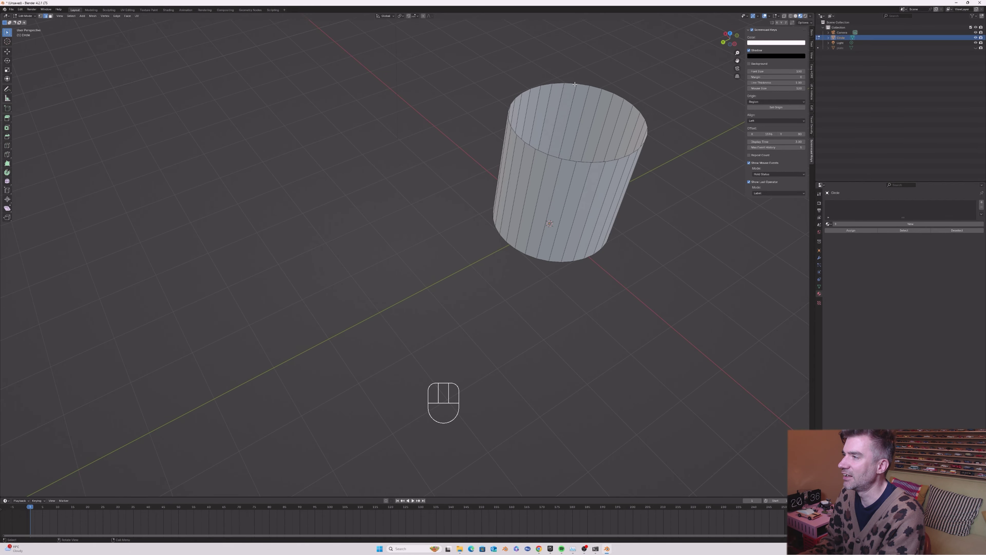
middle_drag(575, 84, 554, 93)
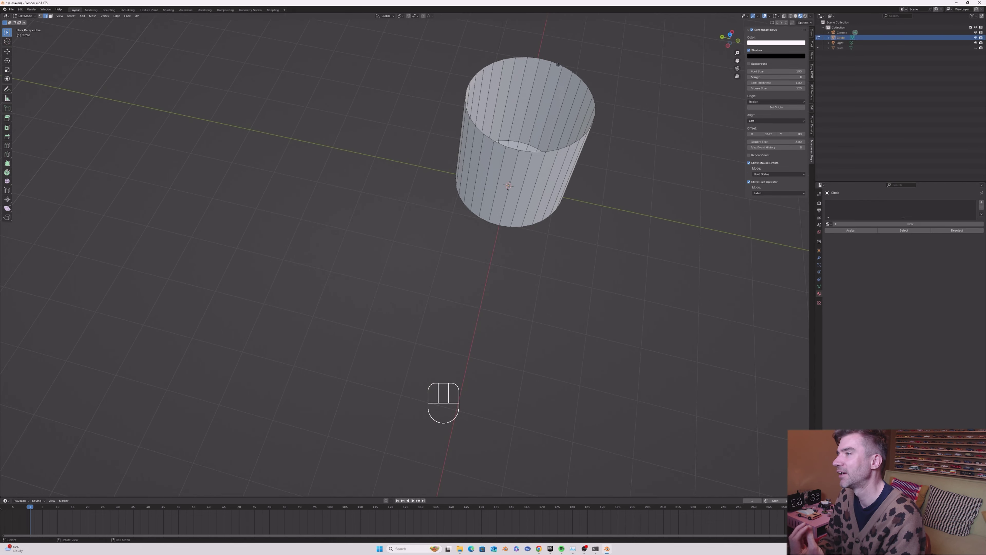
key(alt)
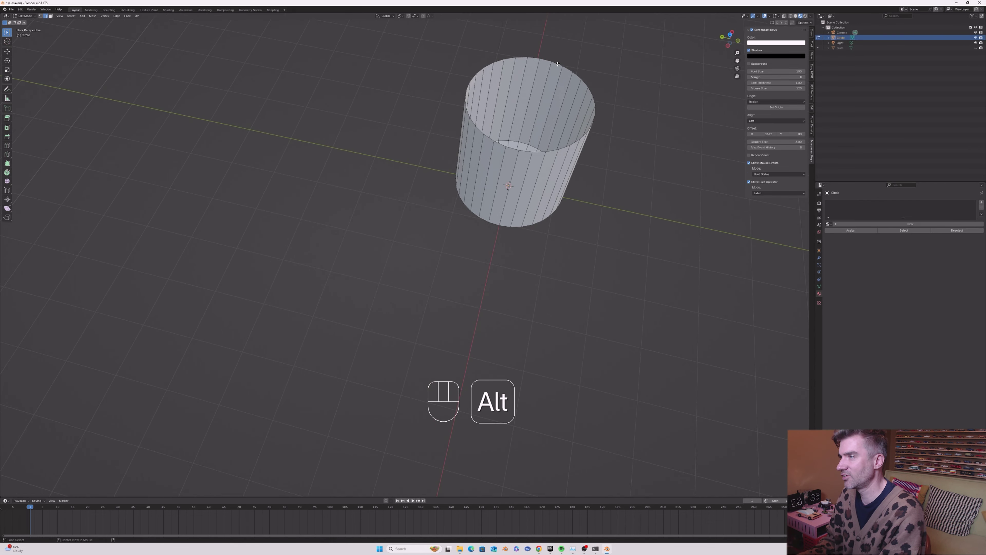
alt+click(557, 63)
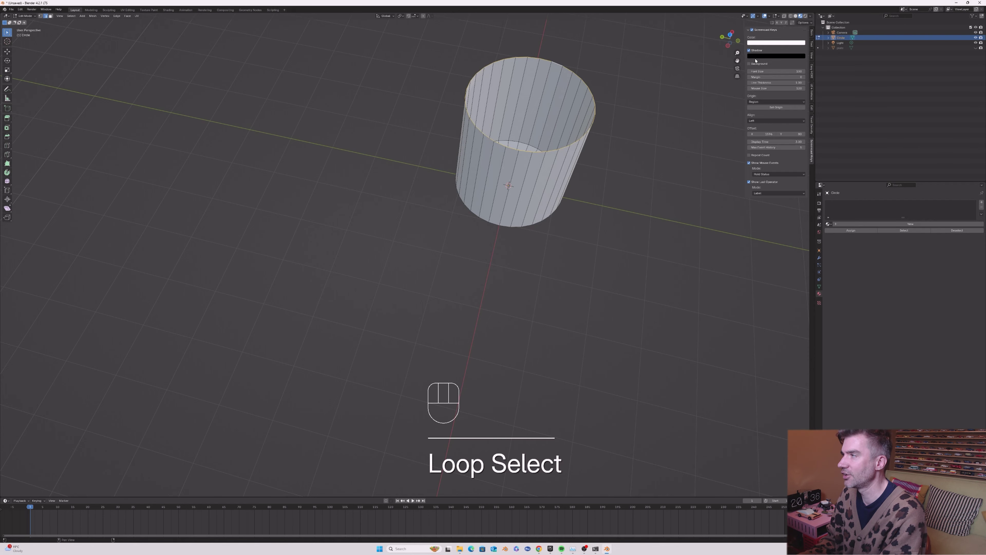
middle_drag(557, 63, 462, 120)
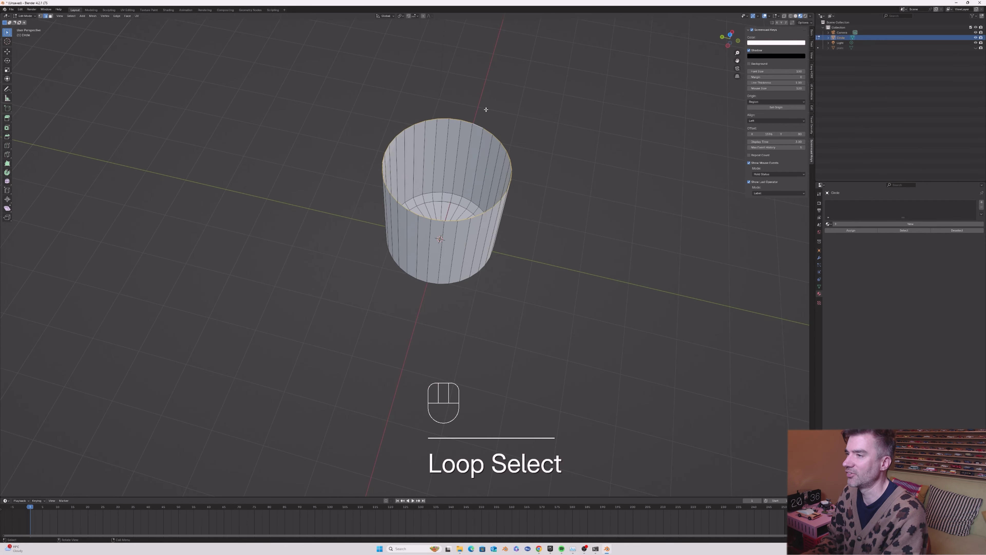
key(e)
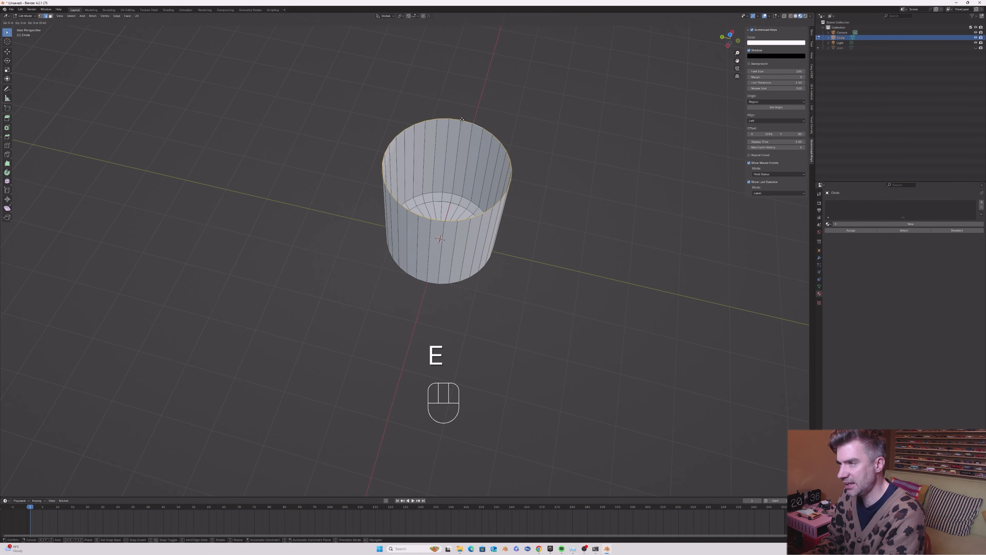
key(s)
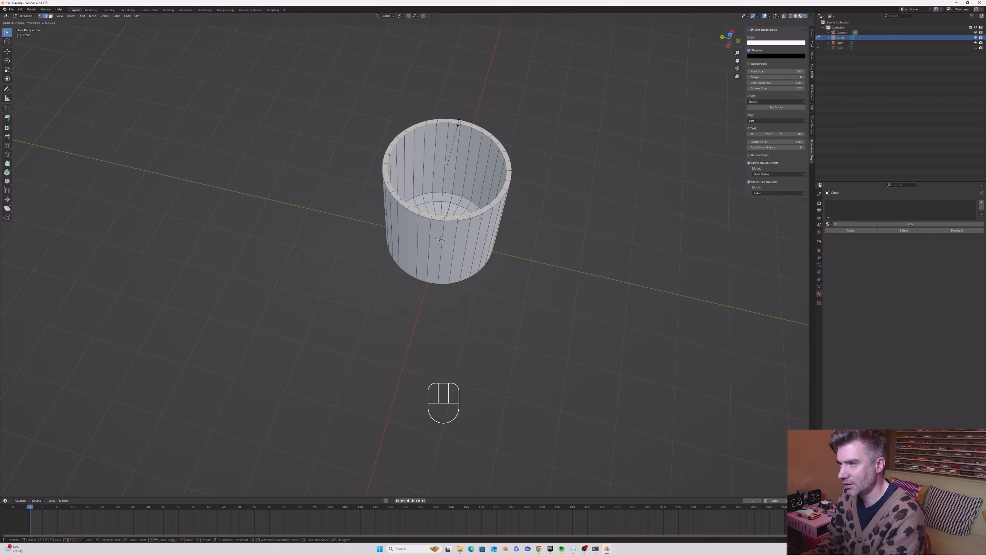
click(458, 123)
mouse_move(458, 123)
middle_down()
mouse_move(466, 125)
mouse_move(458, 124)
middle_up()
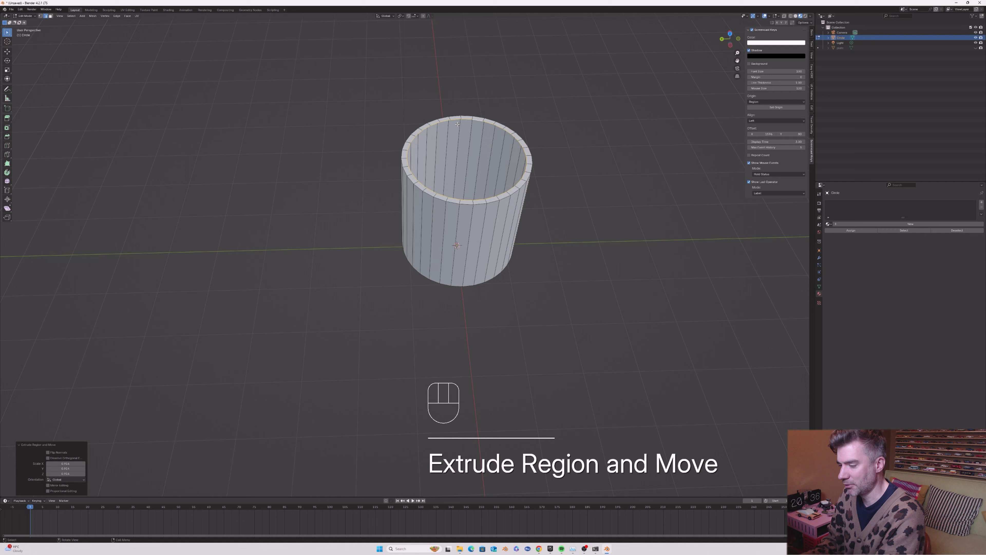
key(e)
key(z)
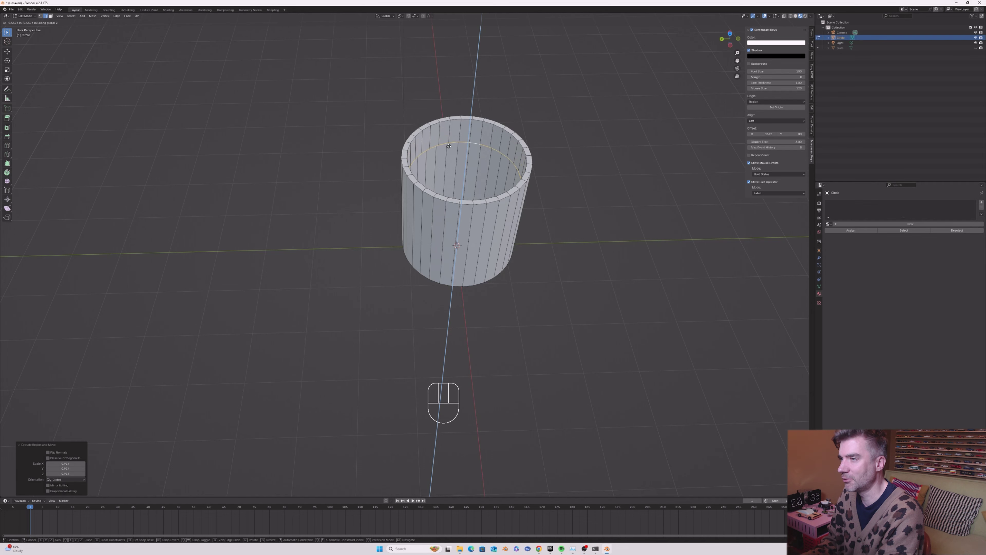
right_click(451, 140)
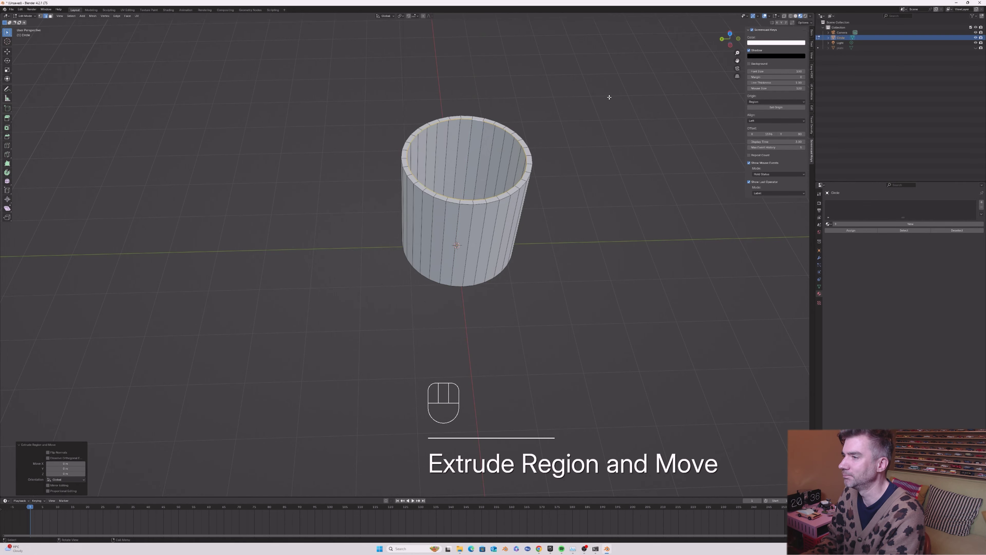
- Extrude the rim's inner edge loop downward along Z to just above the cup's base and fill it to close the inner floor
middle_drag(609, 97, 587, 121)
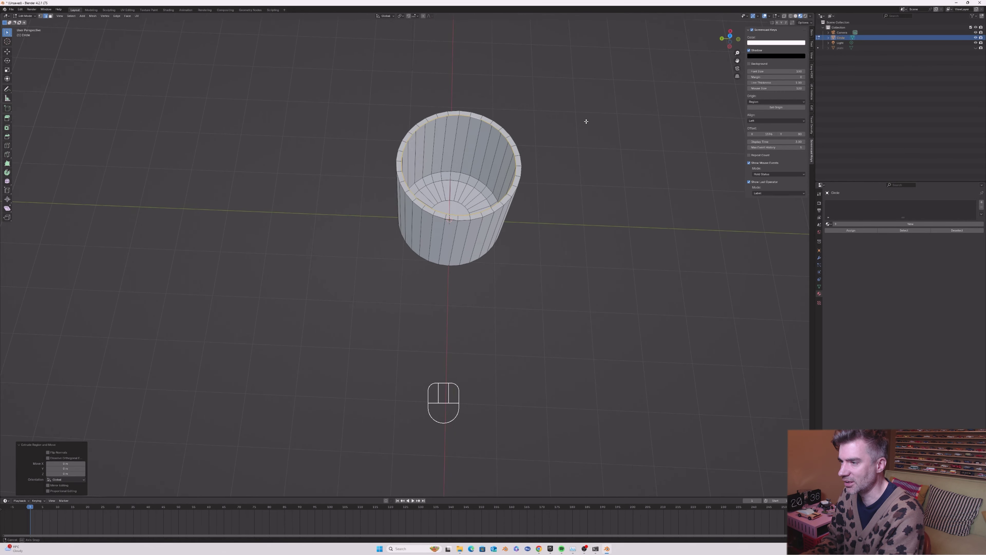
key(e)
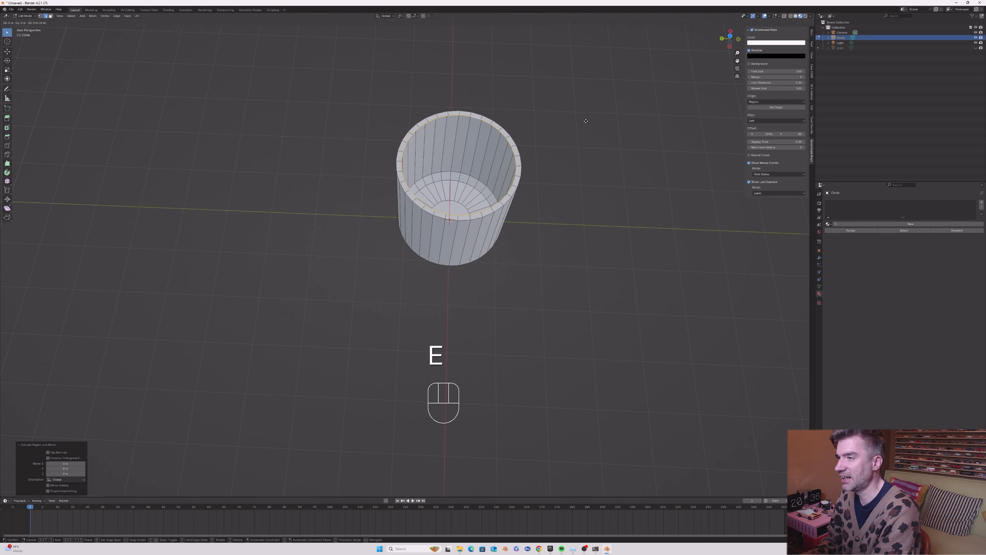
key(z)
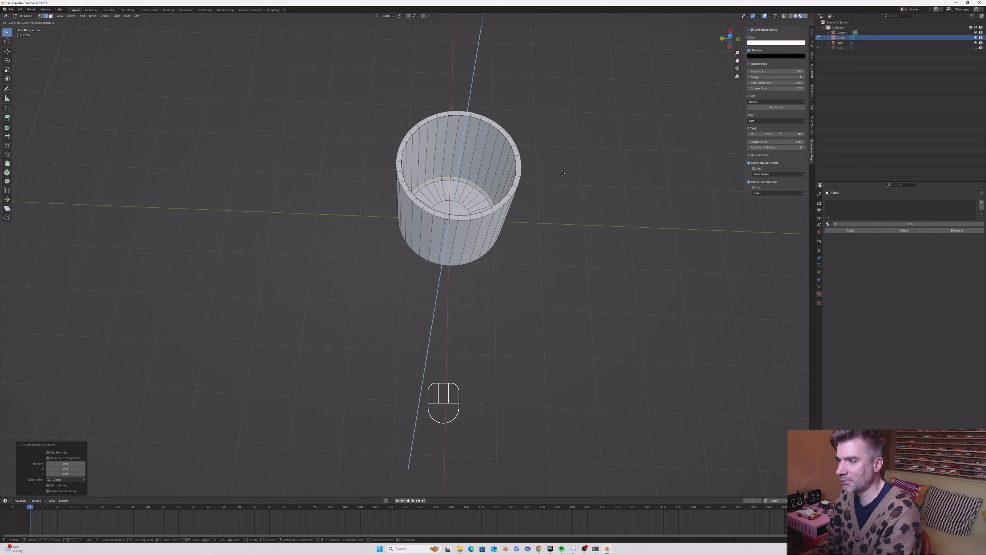
click(564, 171)
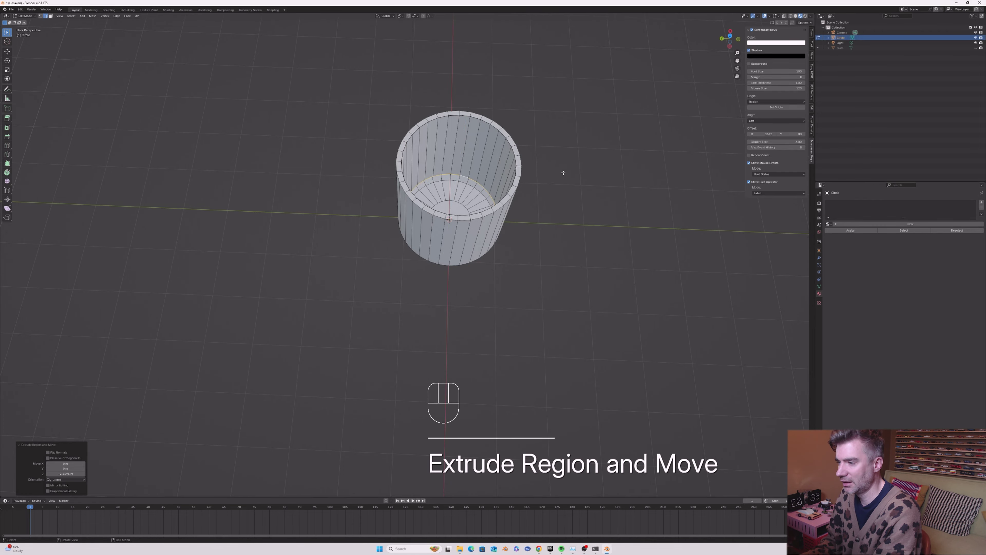
key(f)
middle_drag(564, 174, 583, 132)
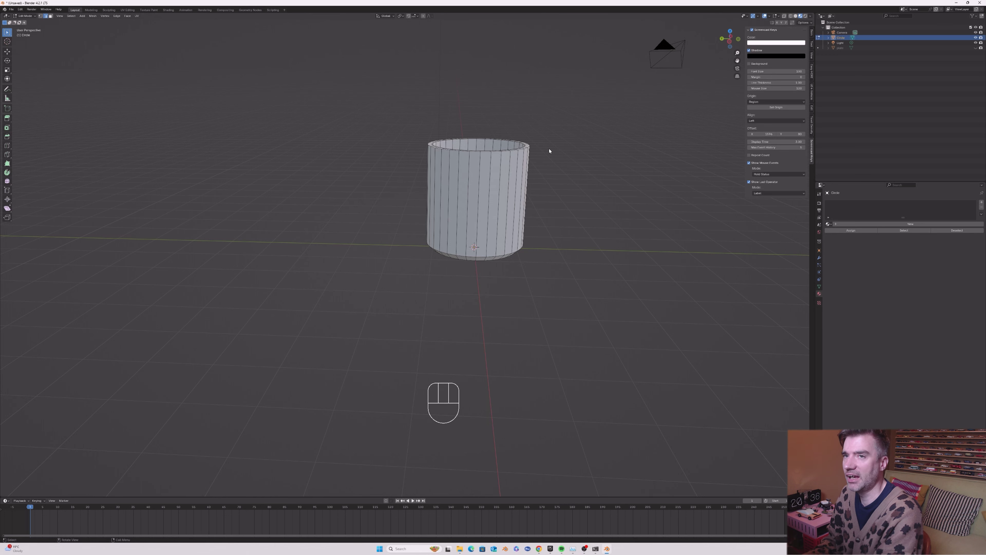
- In Object Mode, add a new material named cupMaterial to the cup and set its base color to orange-red
key(Tab)
click(874, 224)
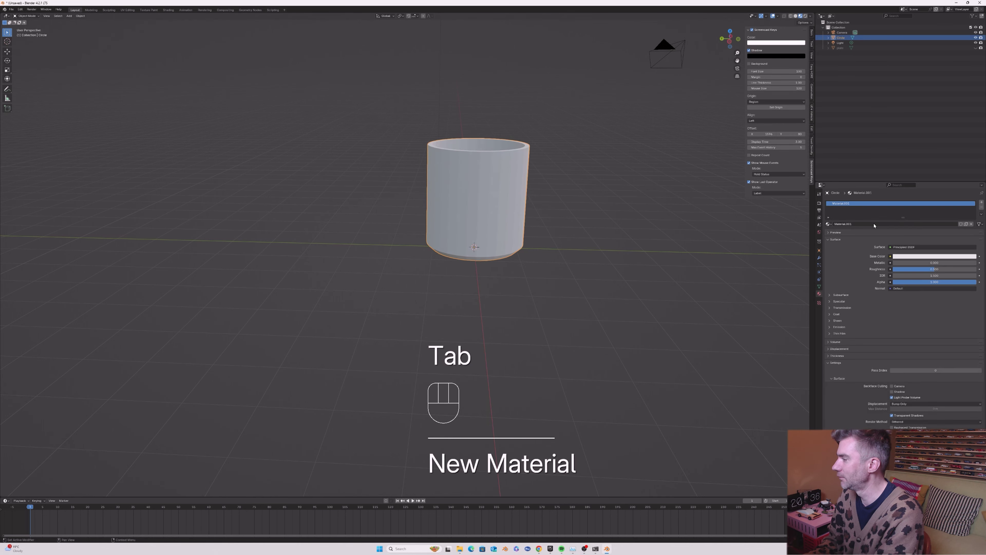
double_click(874, 225)
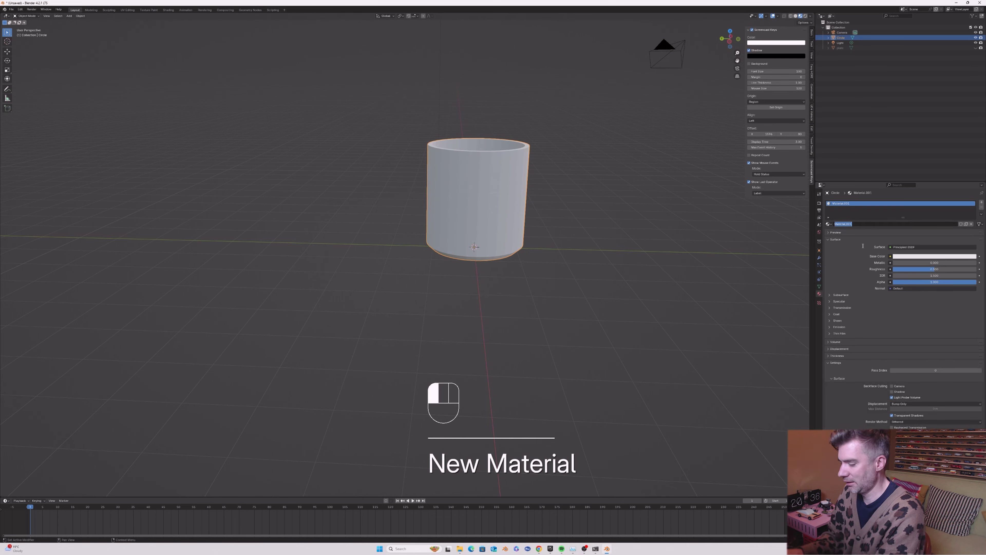
text(cupMaterial)
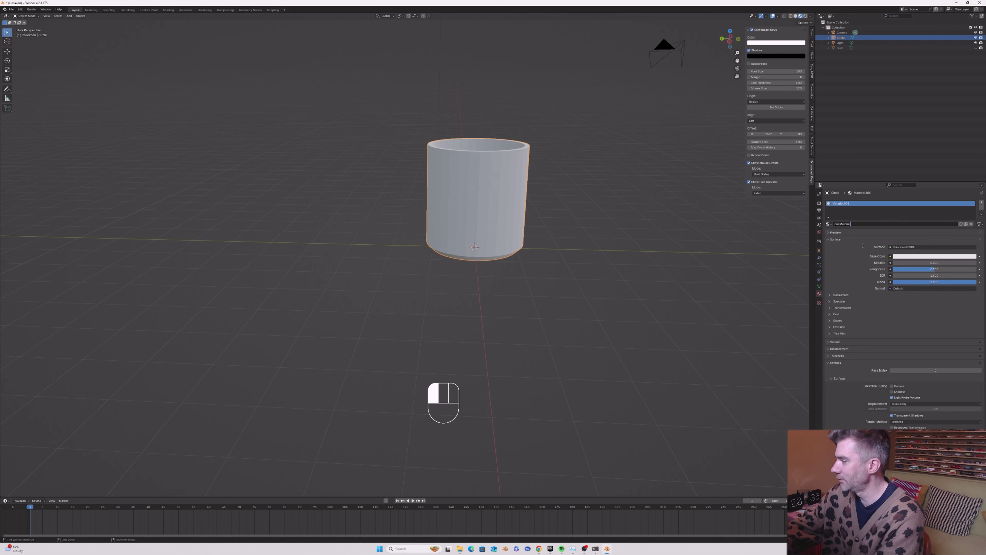
key(Return)
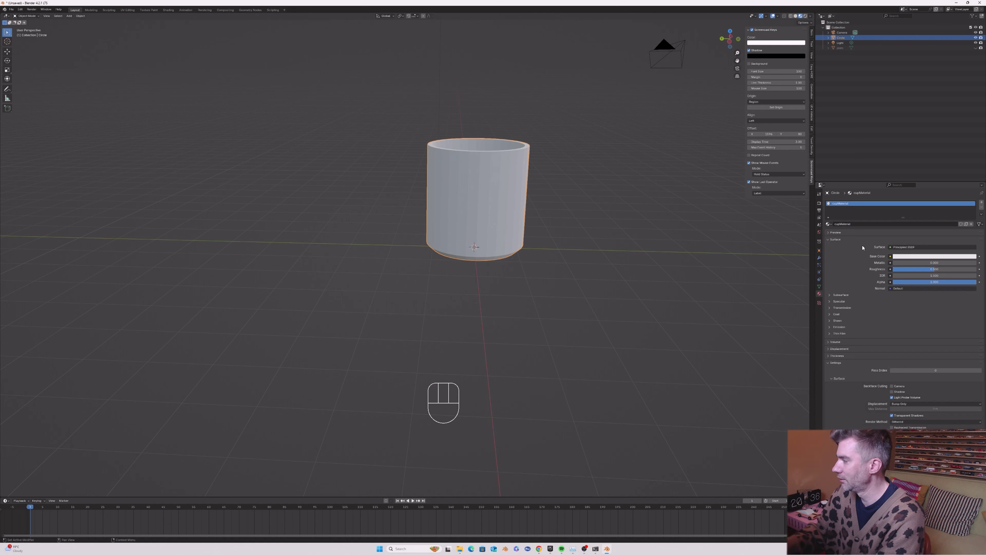
click(908, 258)
drag(945, 215, 940, 219)
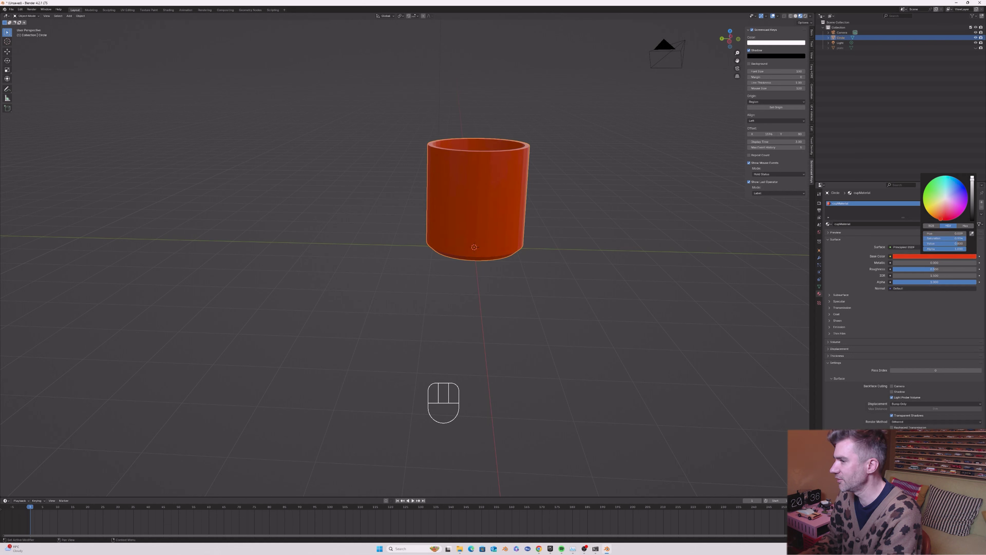
- Rename the Circle object as cup
double_click(841, 37)
text(cup)
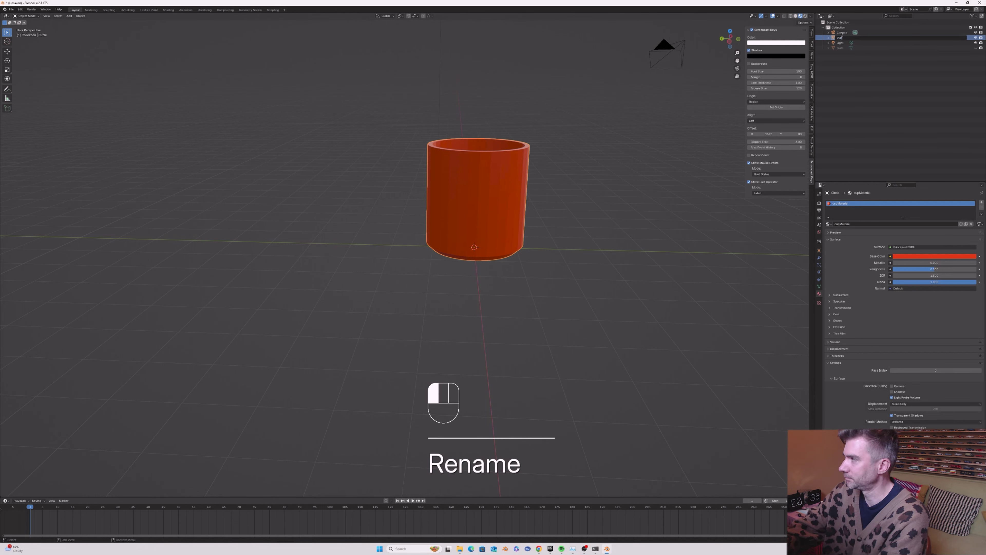
key(Return)
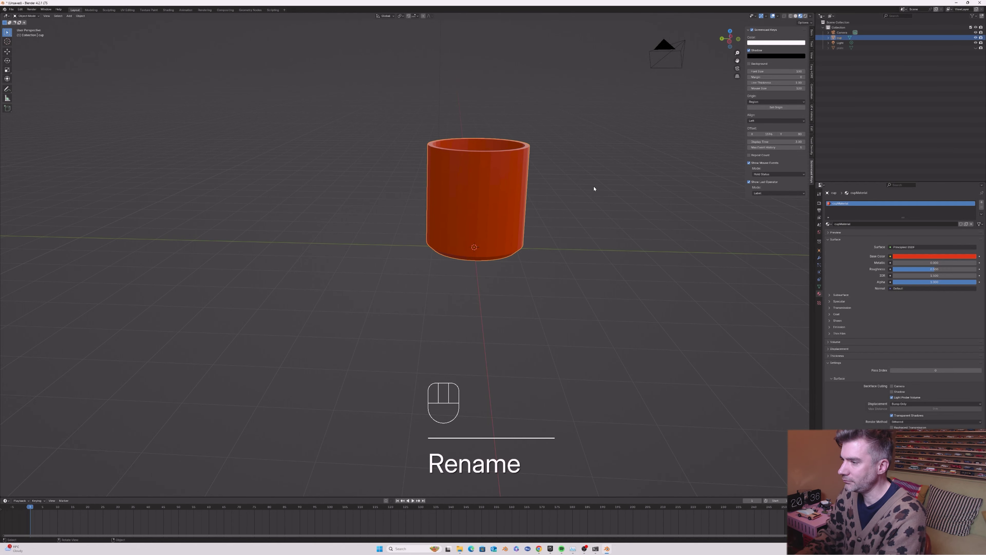
- Move the whole cup along the positive Y axis in Object Mode, and undo the move
click(506, 197)
click(517, 196)
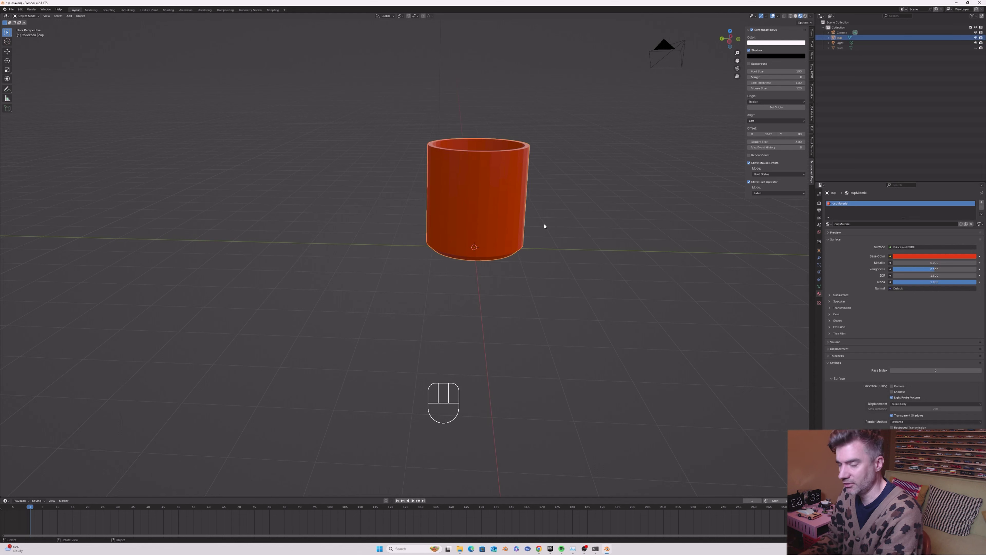
click(7, 51)
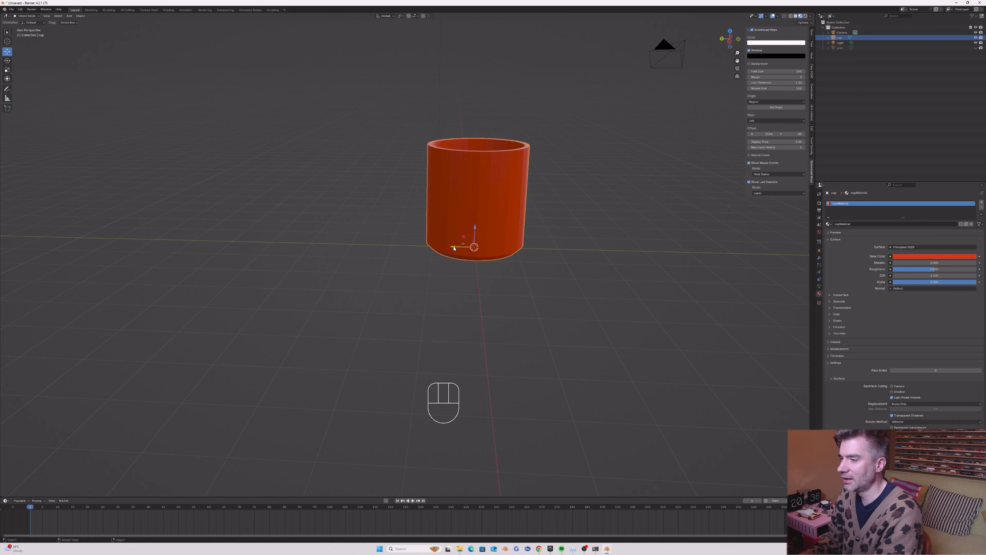
drag(454, 248, 365, 237)
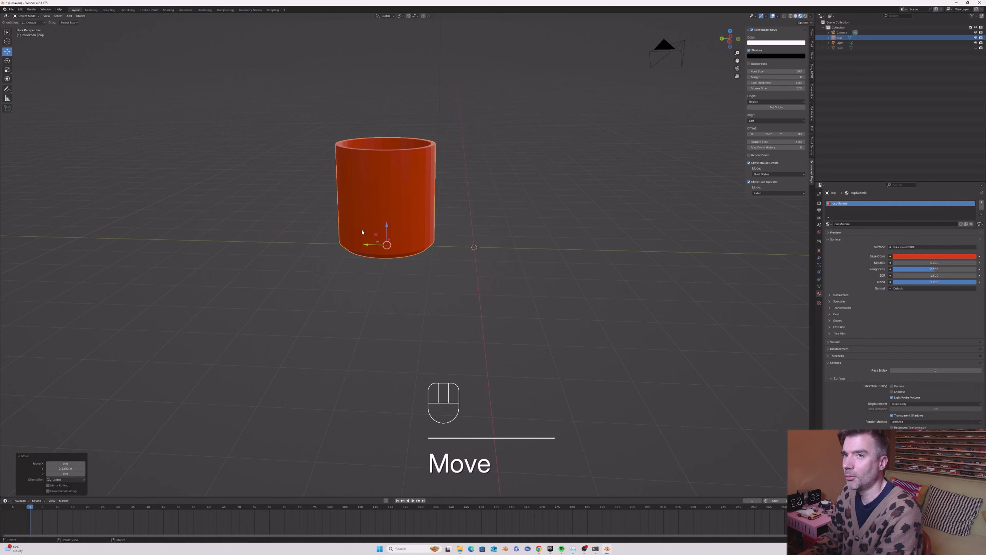
key(ctrl+z)
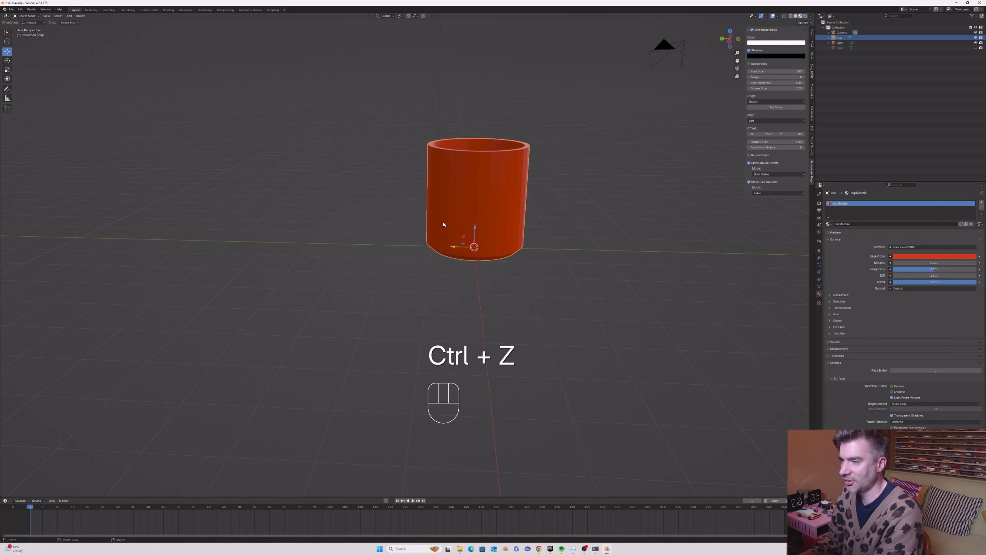
- In Edit Mode with face selection, select five vertical faces on the cup's outer wall
key(Tab)
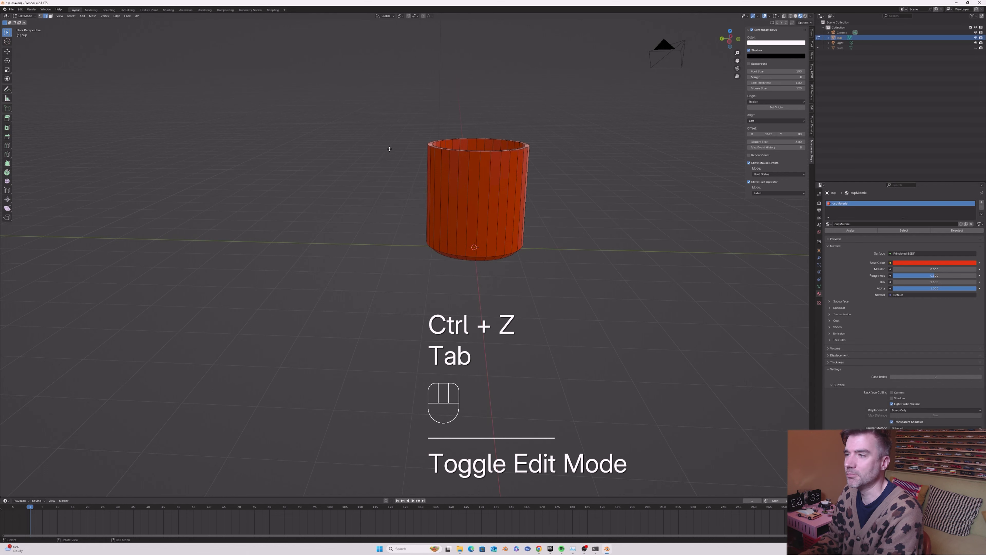
click(50, 16)
click(475, 192)
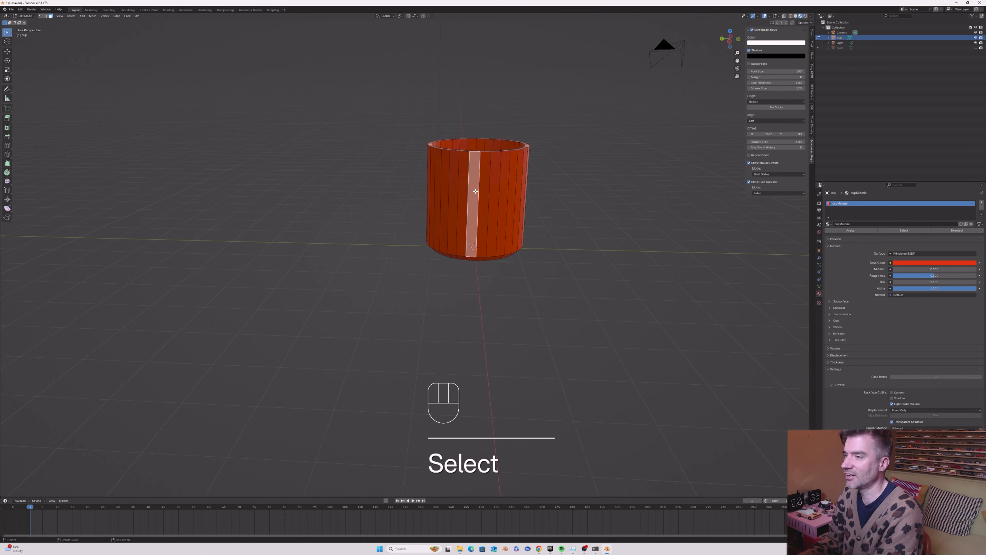
click(462, 190)
click(512, 194)
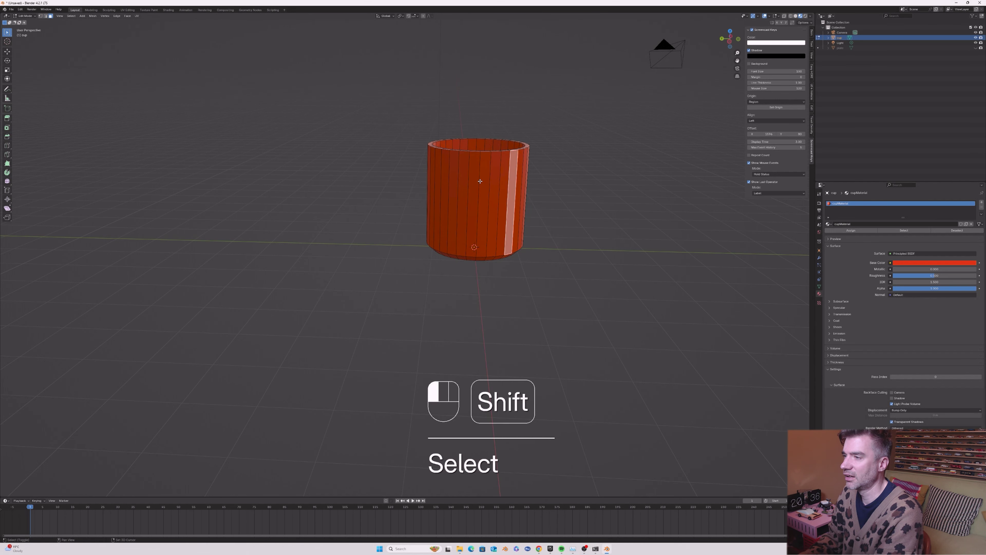
shift+click(483, 192)
shift+click(453, 188)
shift+click(464, 189)
shift+click(495, 190)
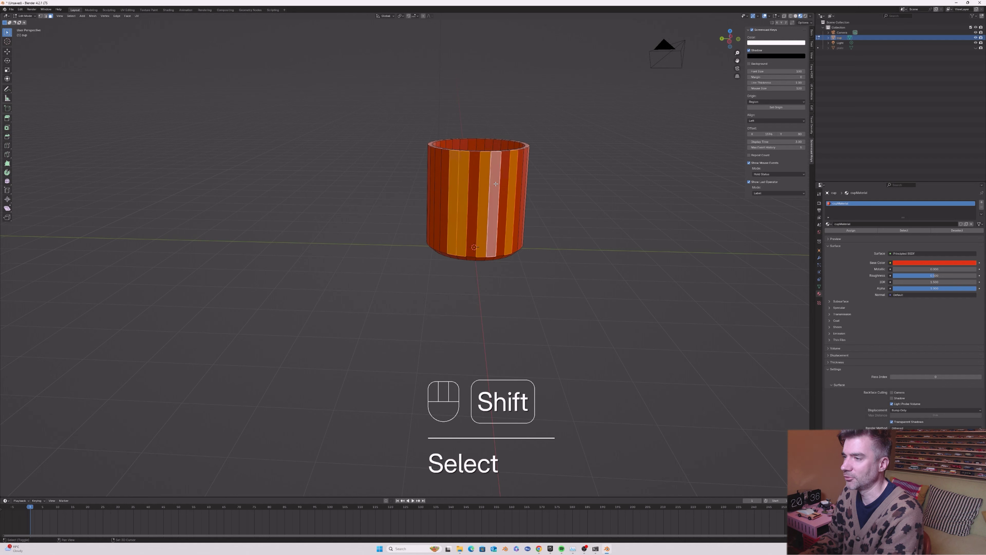
- Move the selected wall faces along the Y axis and inspect the distorted cup from another angle
click(7, 51)
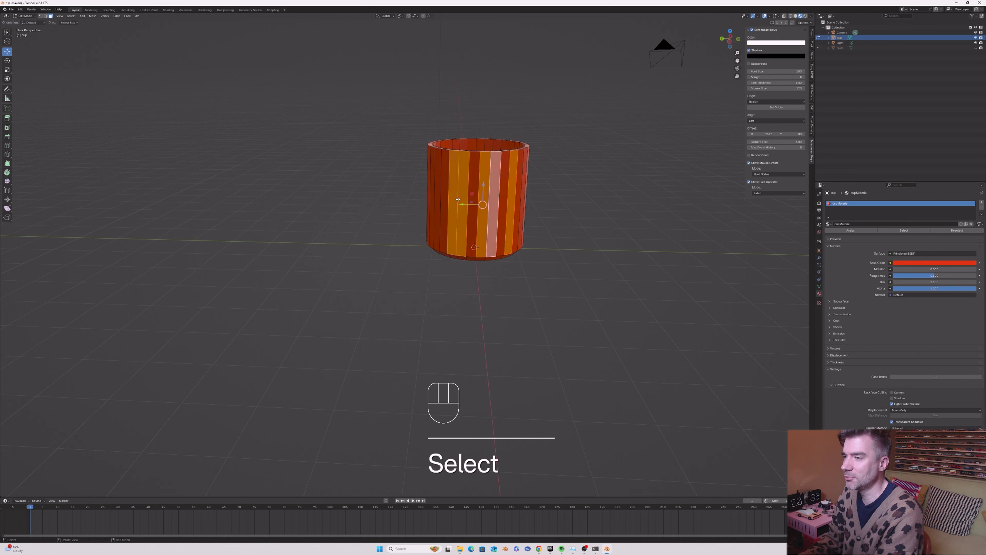
mouse_move(462, 205)
mouse_down()
mouse_move(412, 205)
mouse_move(471, 205)
mouse_up()
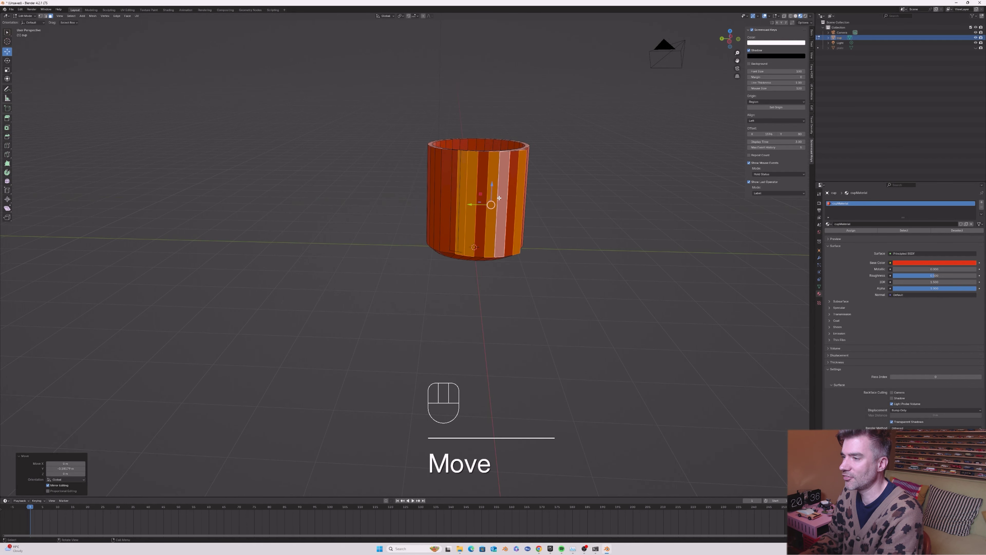
middle_drag(555, 214, 506, 172)
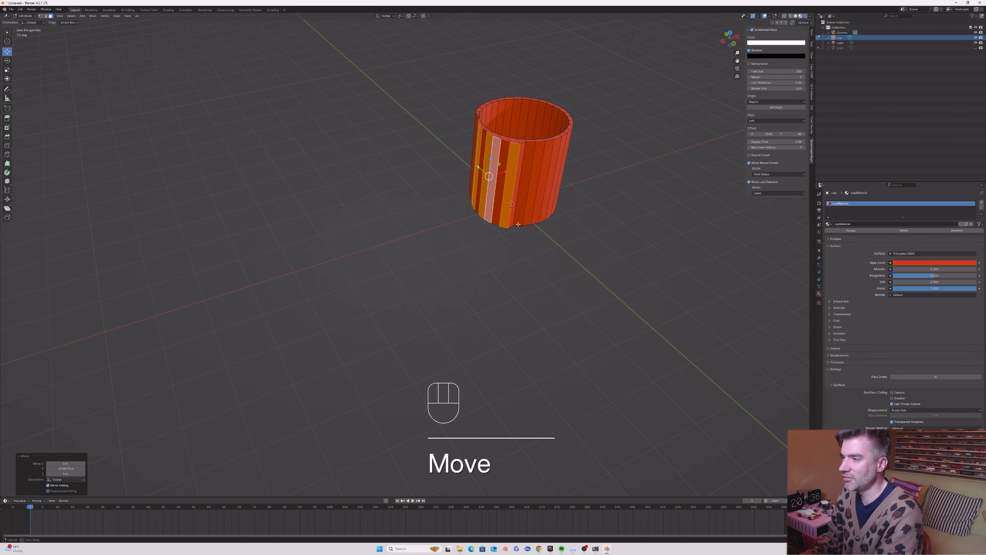
drag(506, 172, 483, 177)
- Undo the wall face moves and the most recent face selections on the cup
key(ctrl+z)
middle_drag(488, 177, 517, 175)
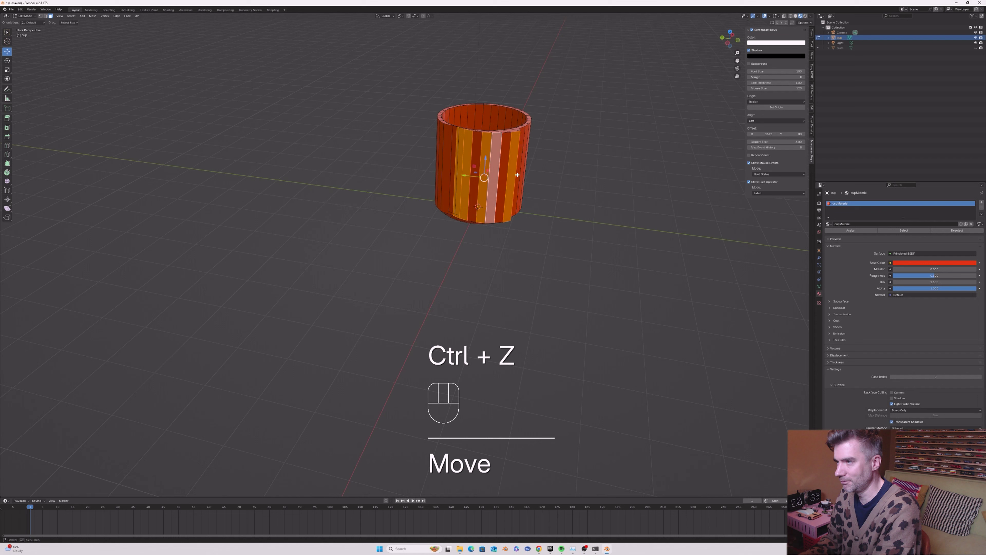
key(ctrl+z)
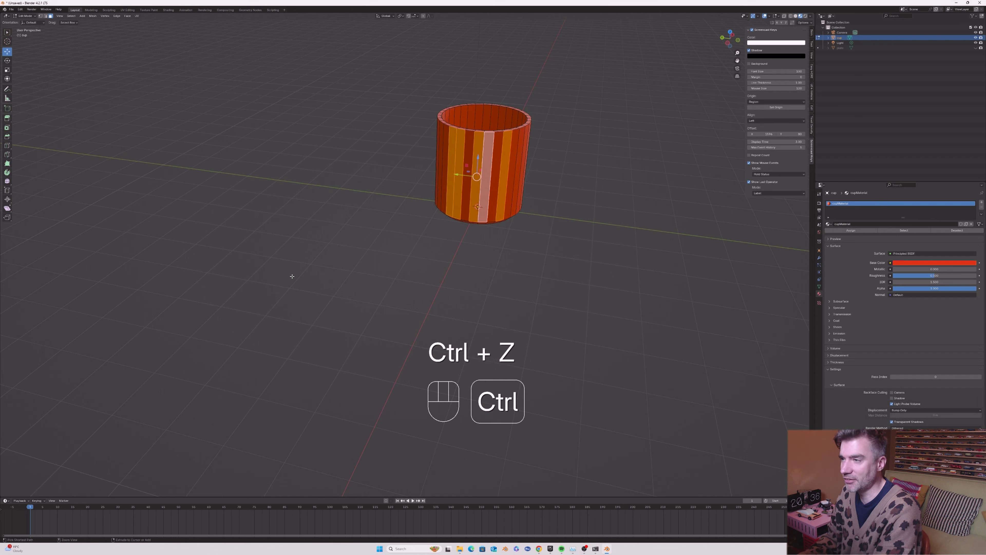
key(ctrl+z)
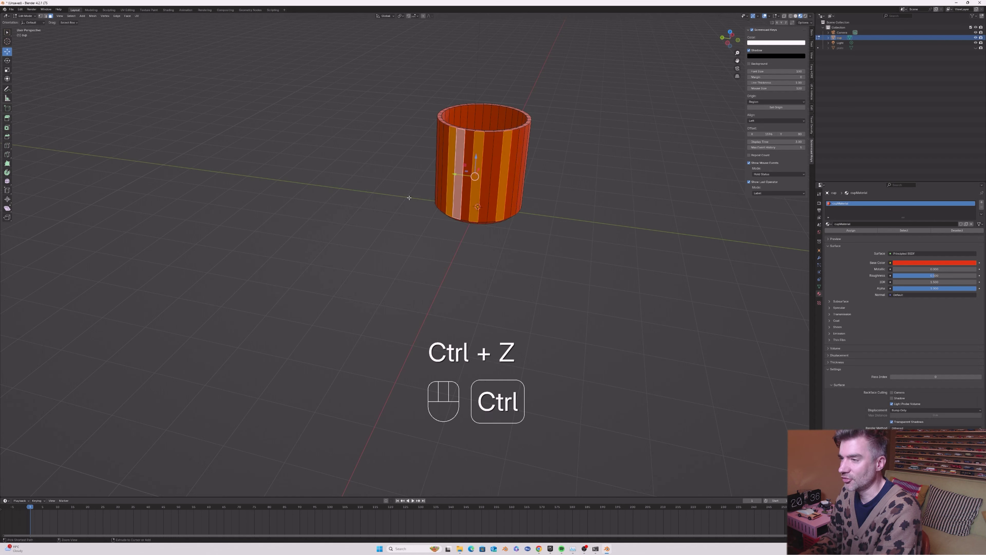
click(19, 9)
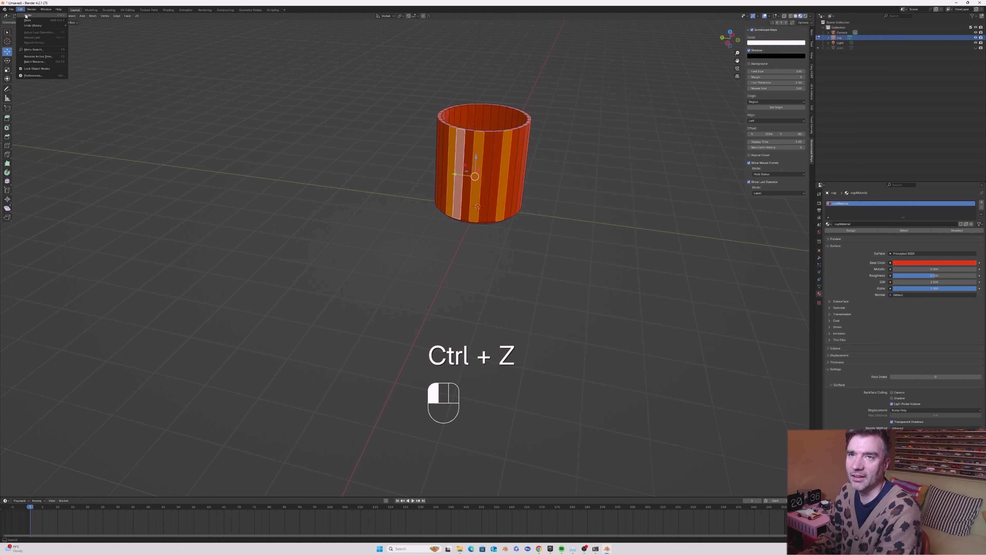
click(26, 16)
- Return to Object Mode and move the whole cup along the positive Y axis, away from the world origin
key(Tab)
middle_drag(392, 127, 399, 129)
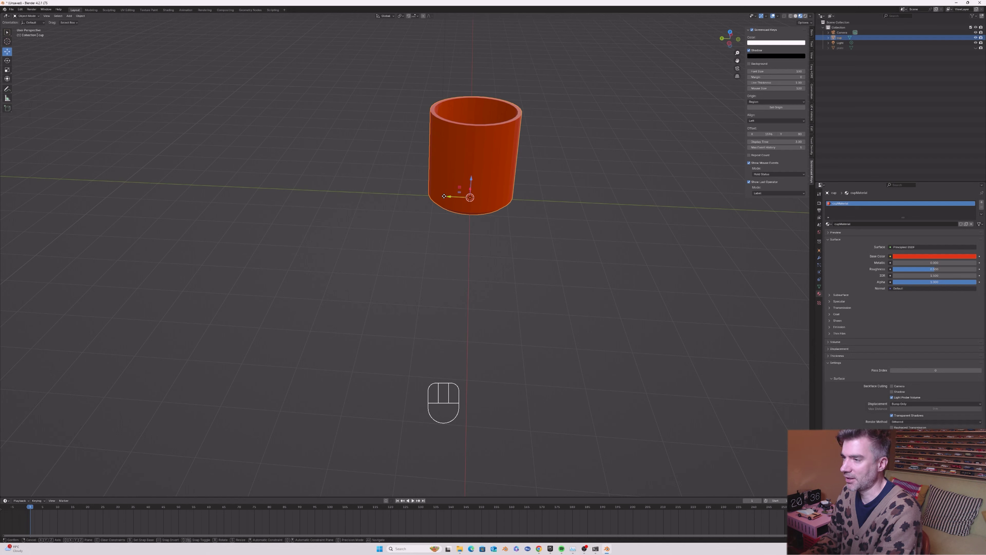
drag(452, 198, 366, 178)
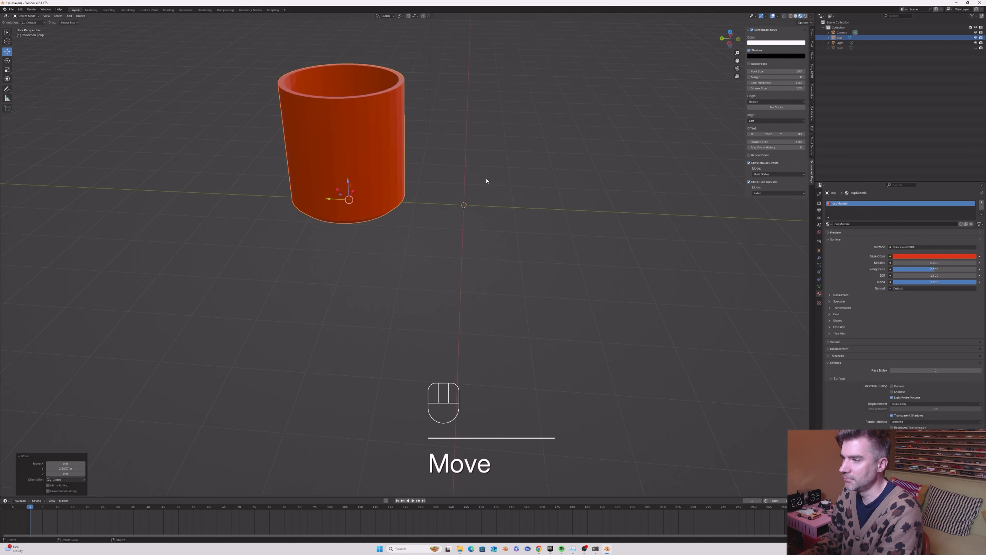
- Deselect the cup and add a circle mesh at the world origin beside it
click(456, 201)
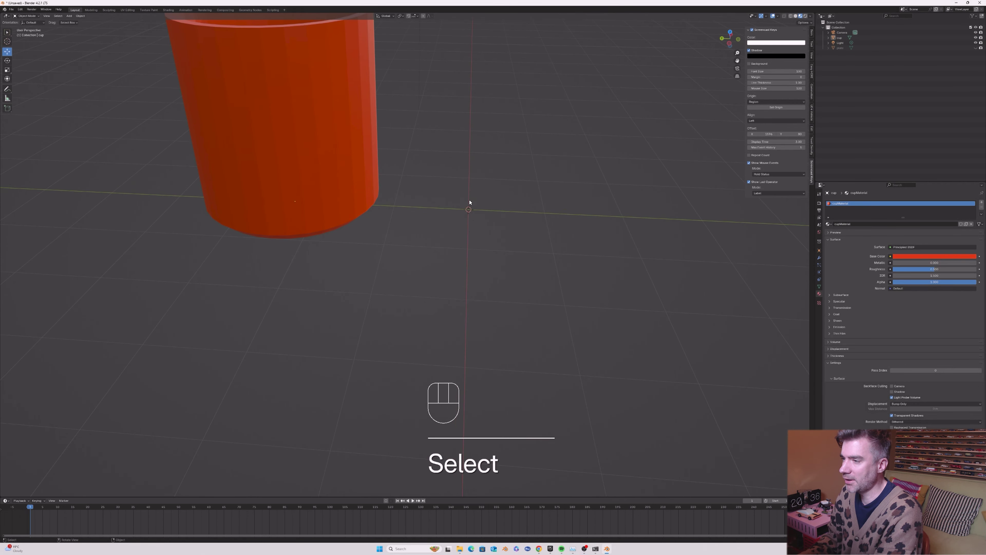
middle_drag(470, 202, 460, 249)
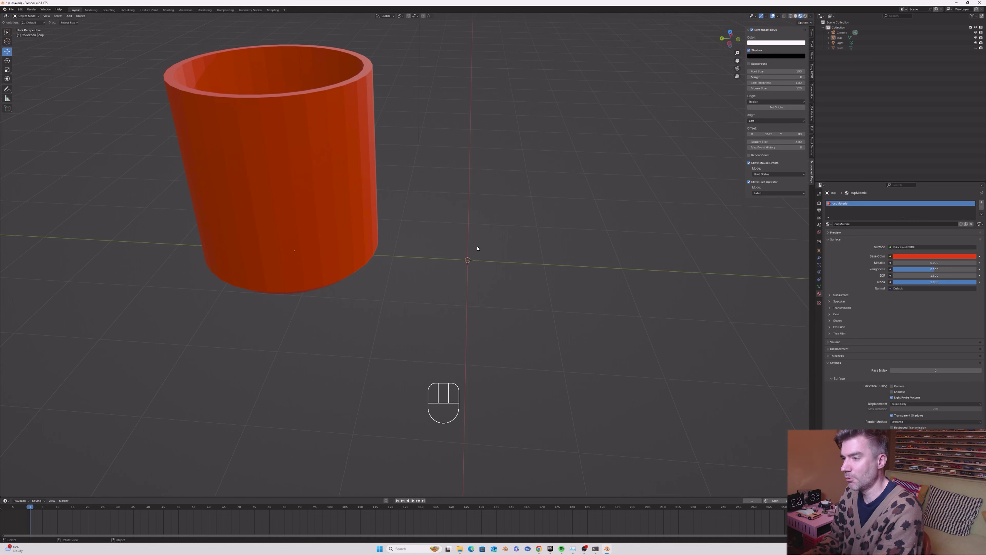
key(shift+a)
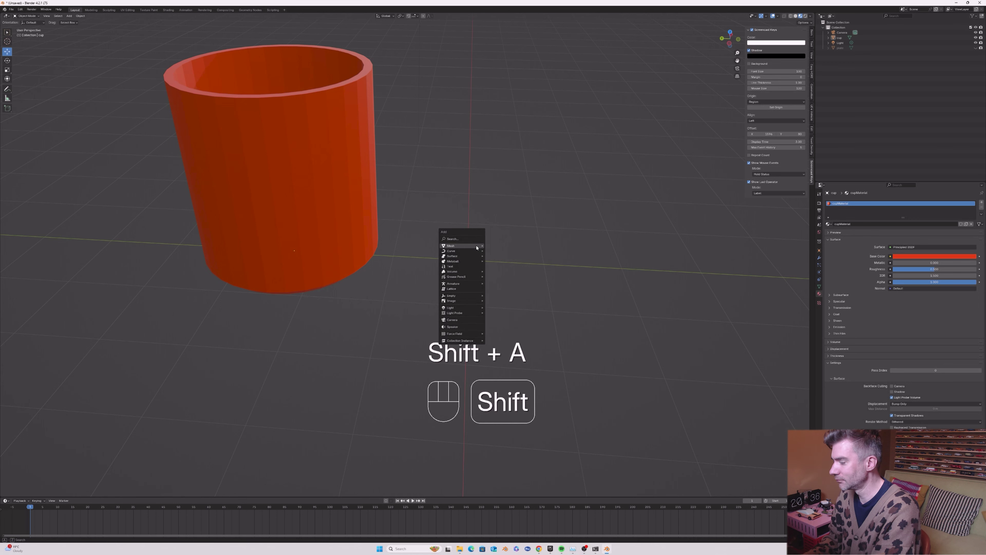
mouse_move(477, 247)
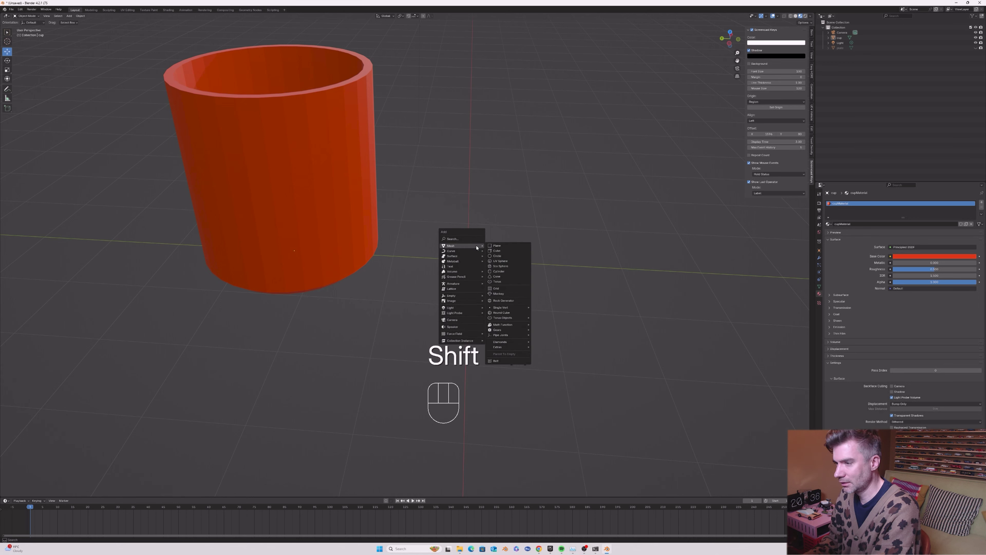
click(492, 256)
- Scale the new circle down in two passes to a small ring much narrower than the cup
key(s)
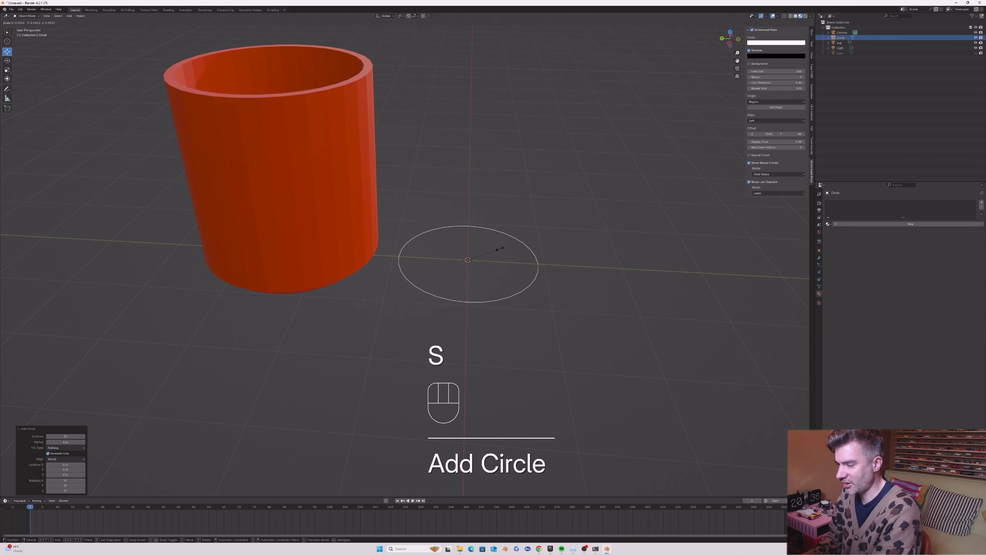
click(476, 248)
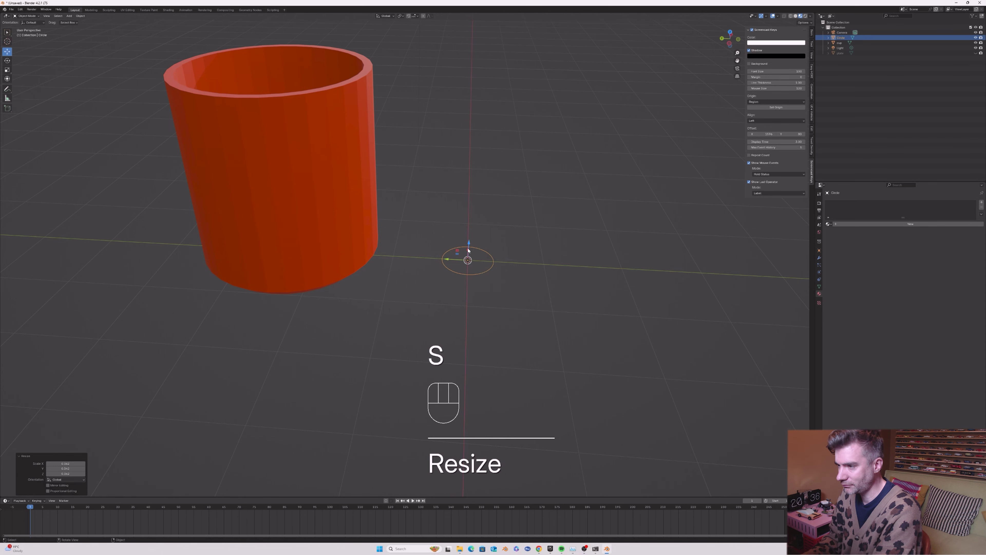
key(s)
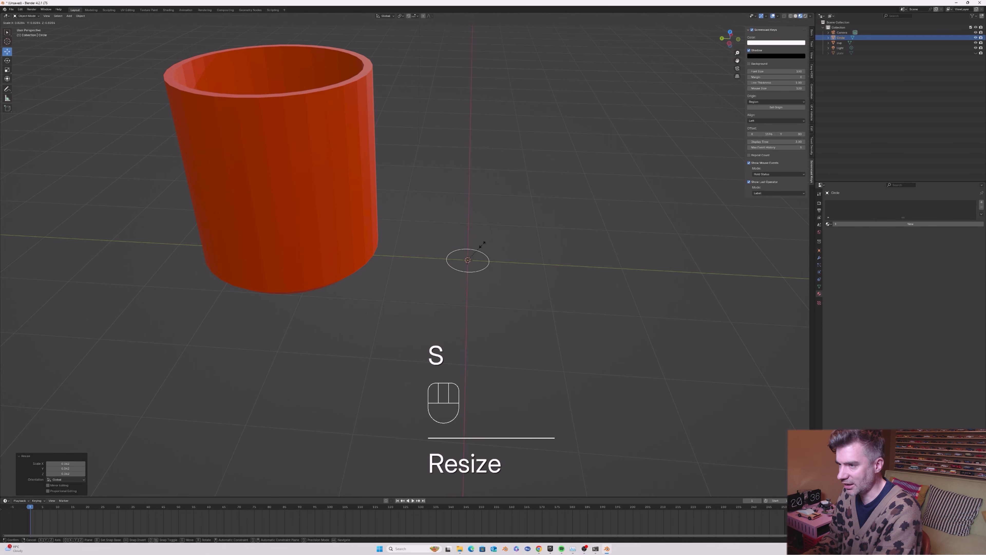
click(482, 245)
middle_drag(481, 247, 483, 238)
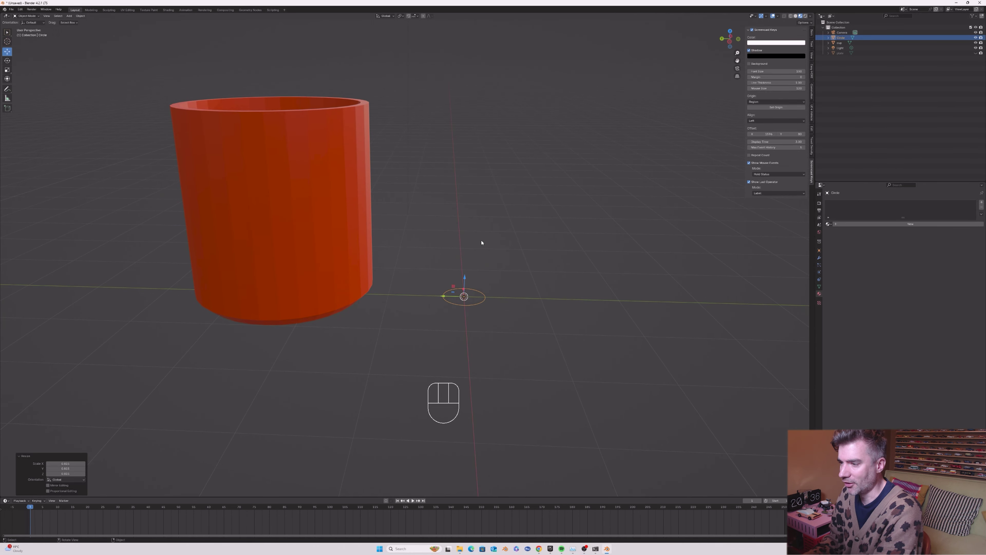
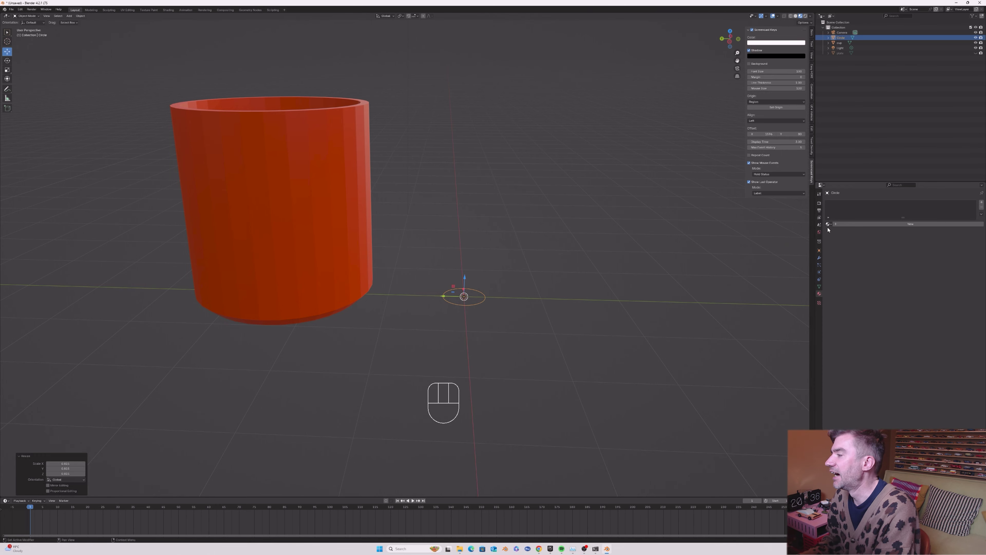
- Add a Mirror modifier to the circle and set it to mirror on the Z axis only, with X disabled
click(820, 257)
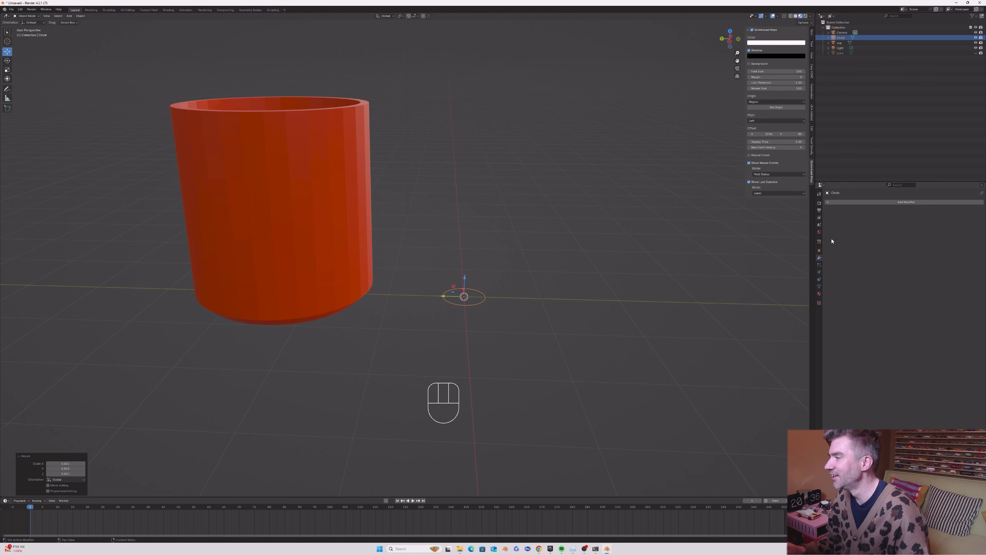
click(849, 203)
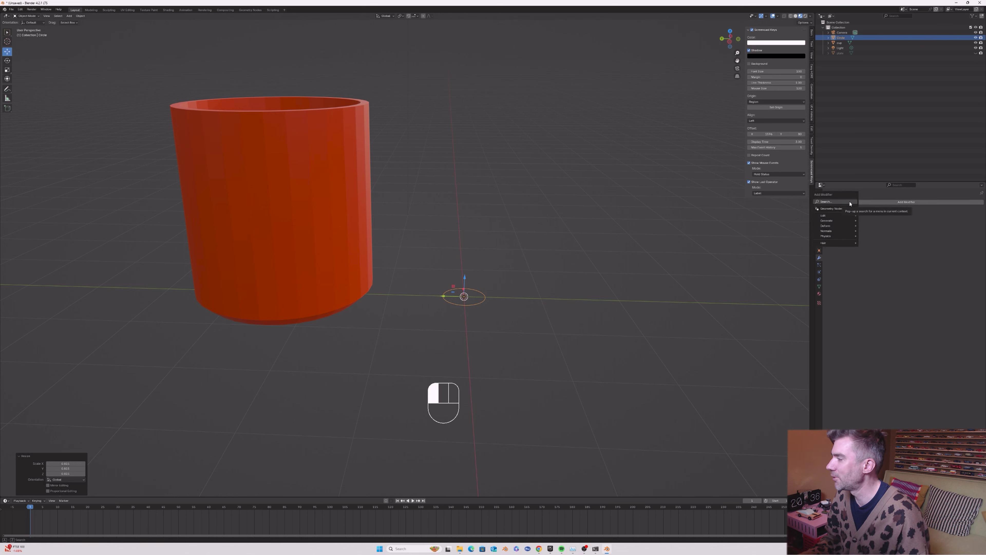
click(846, 202)
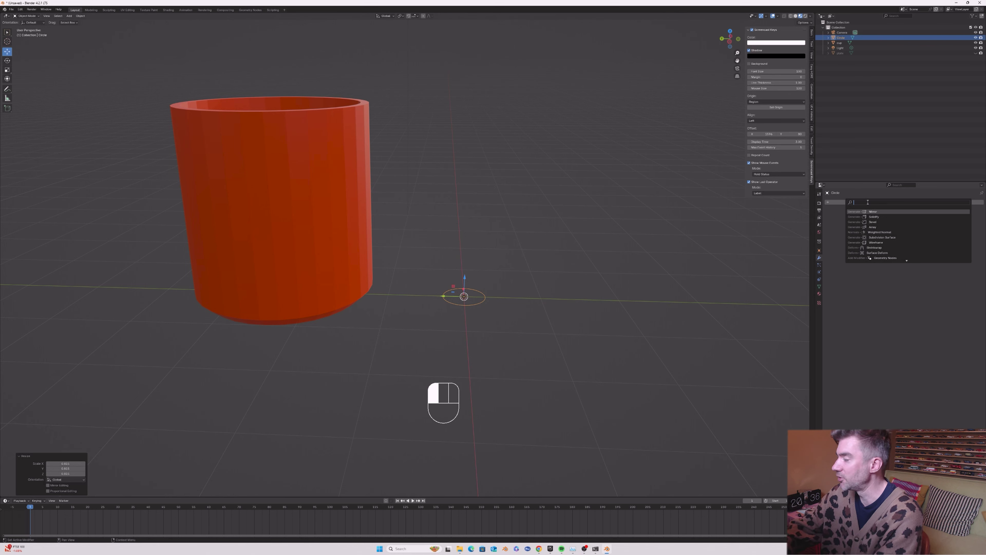
text(mir)
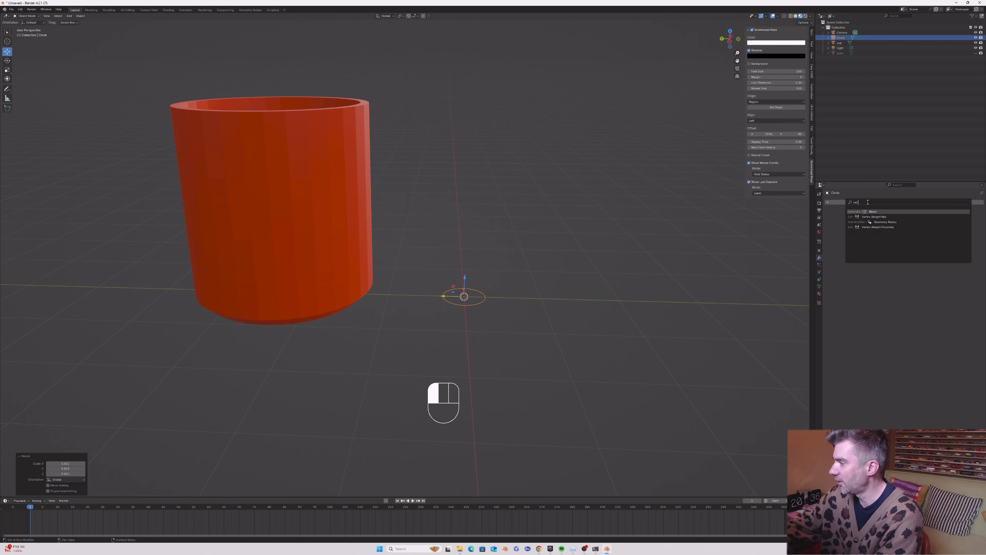
click(873, 212)
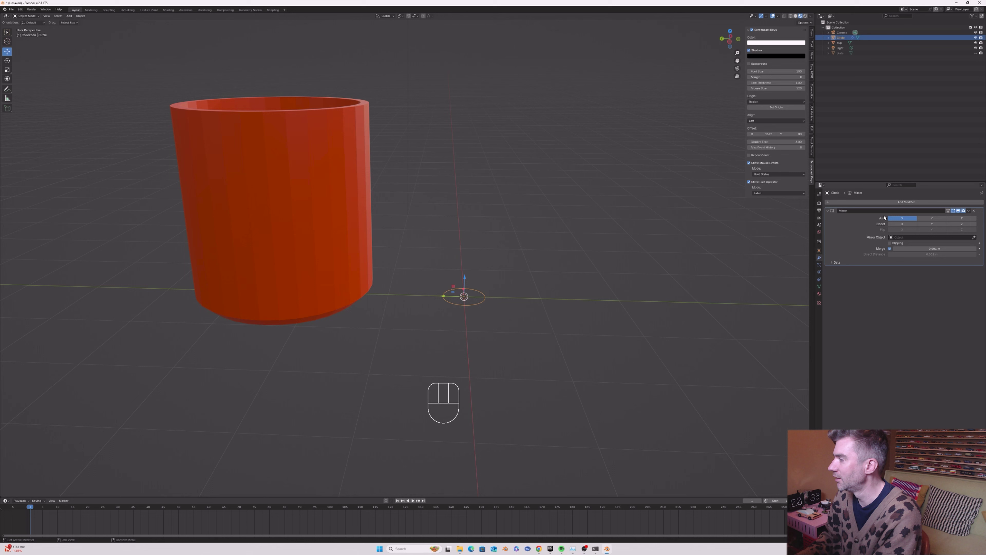
click(902, 218)
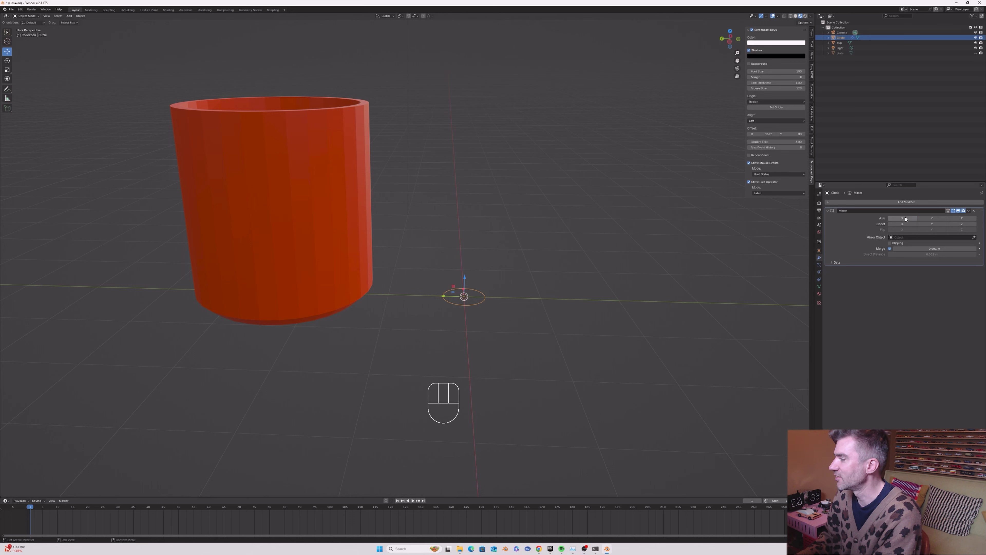
click(965, 219)
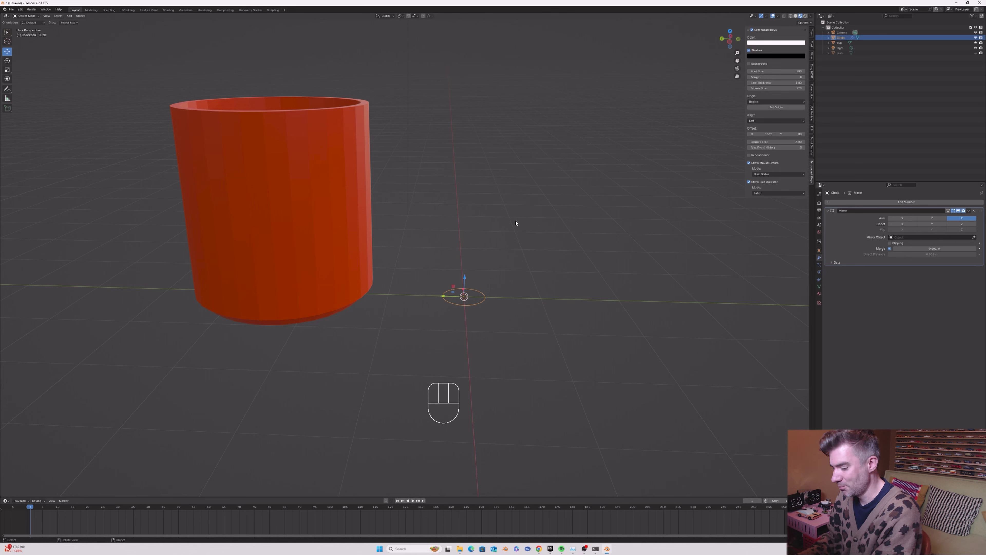
- Enter Edit Mode on the circle and switch to edge selection
key(Tab)
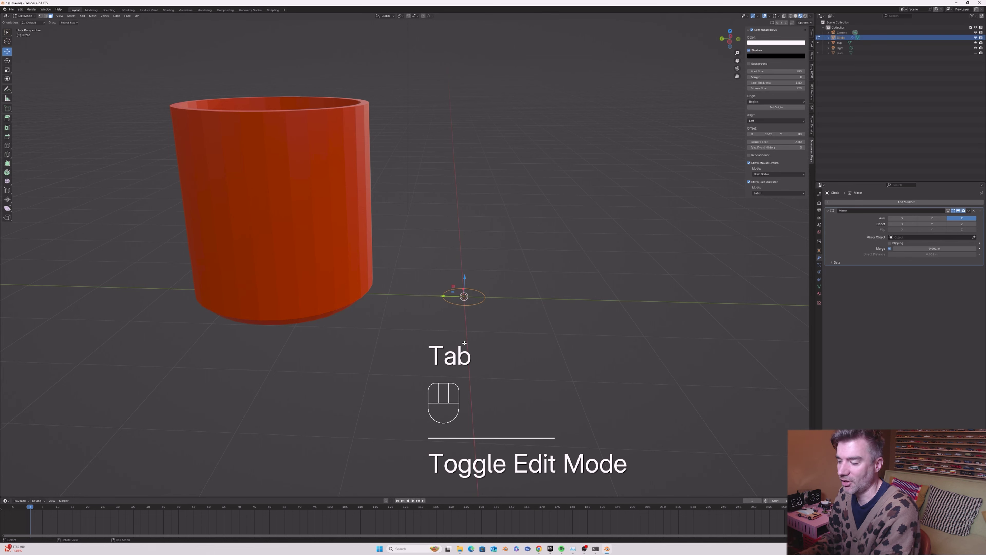
click(46, 17)
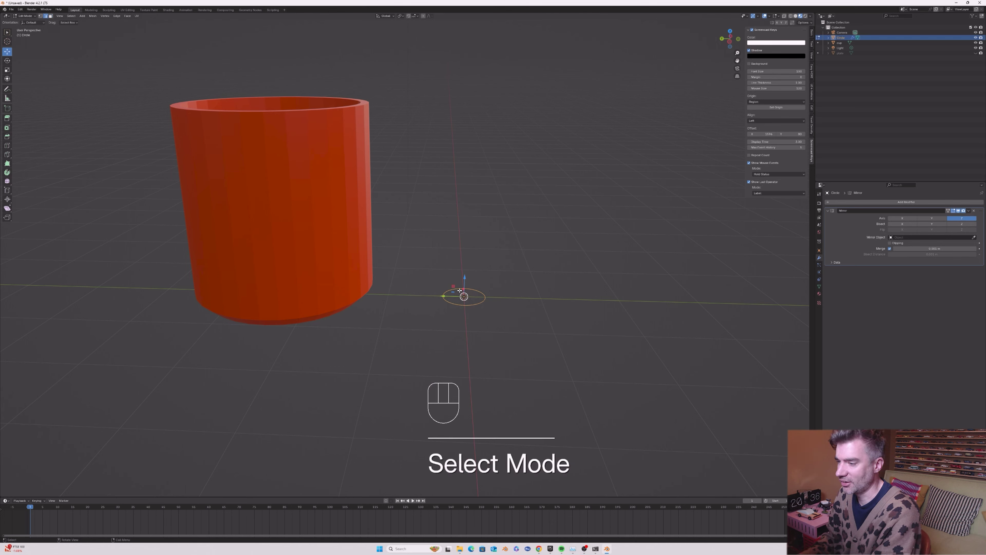
- Try extruding the circle upward along Z into a mirrored tube, and undo the extrusion
key(e)
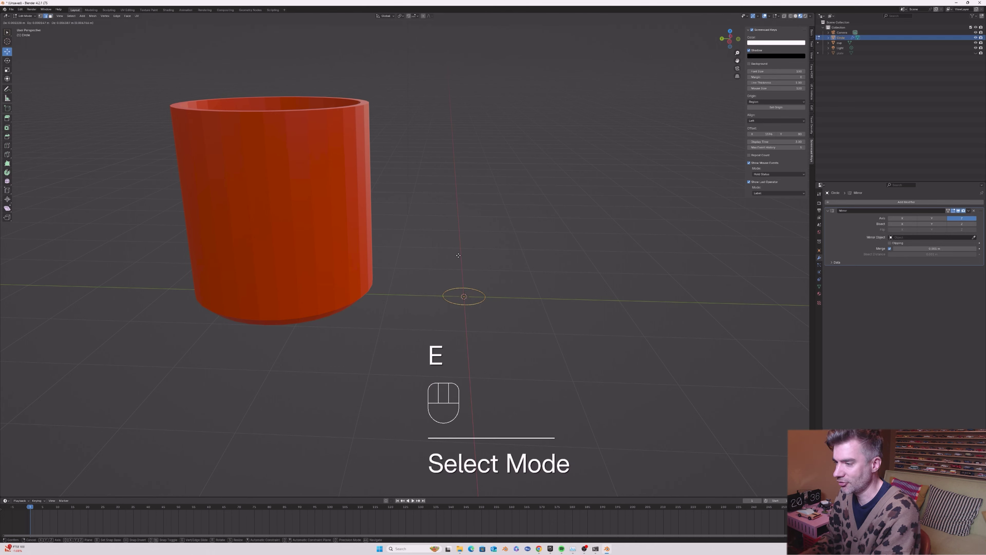
key(z)
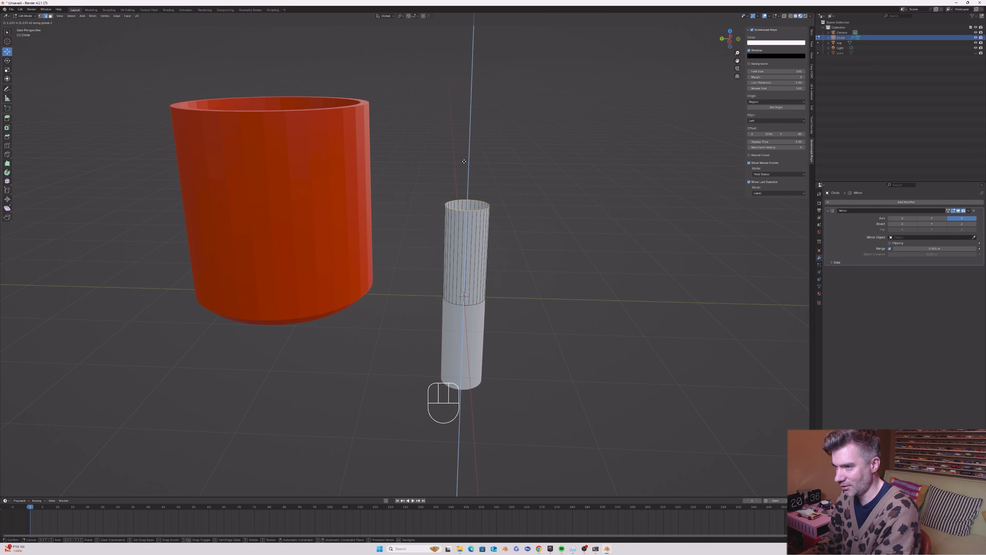
click(465, 130)
middle_drag(465, 130, 485, 200)
key(ctrl+z)
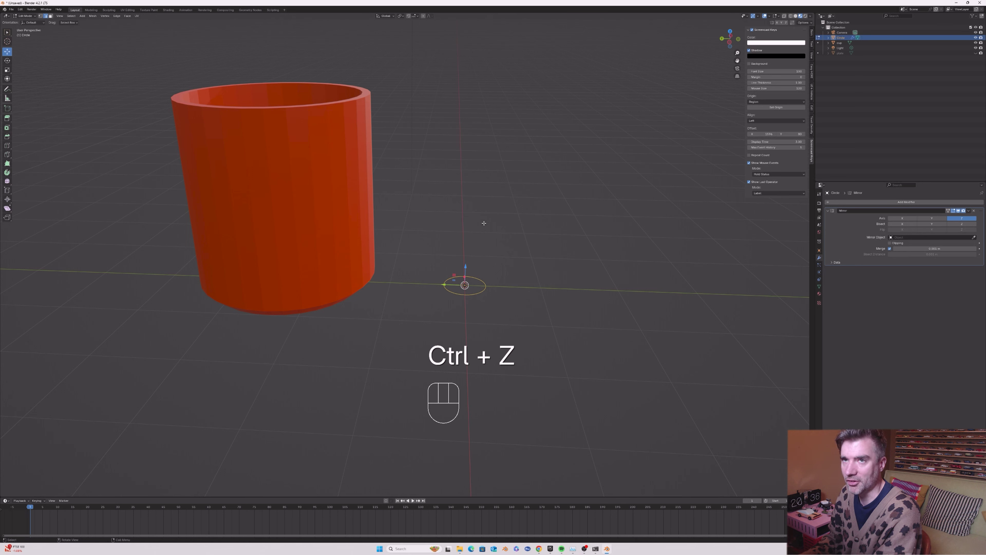
- Scale the circle's edges down to about half their size and extrude them about 1 m upward along Z
key(s)
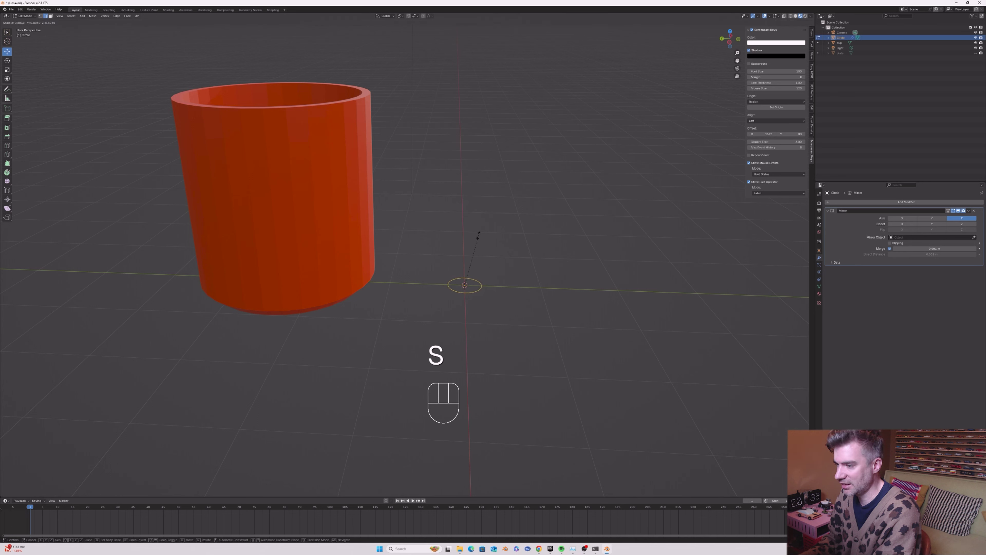
click(474, 251)
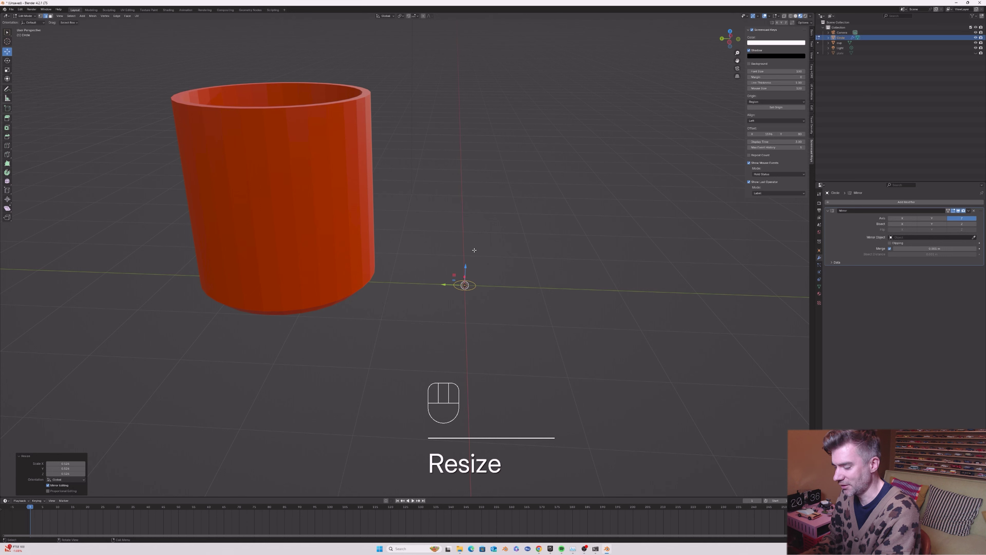
key(e)
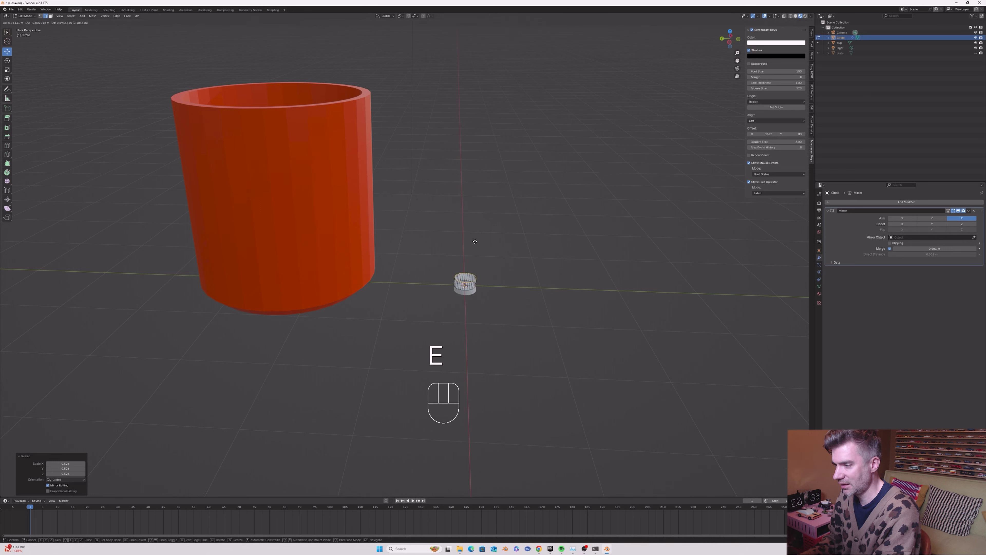
key(z)
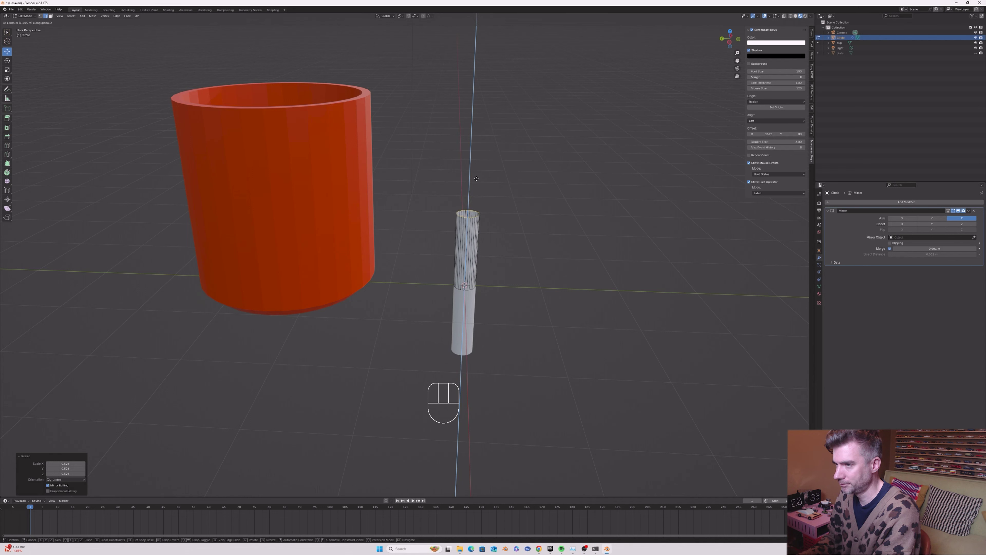
click(476, 178)
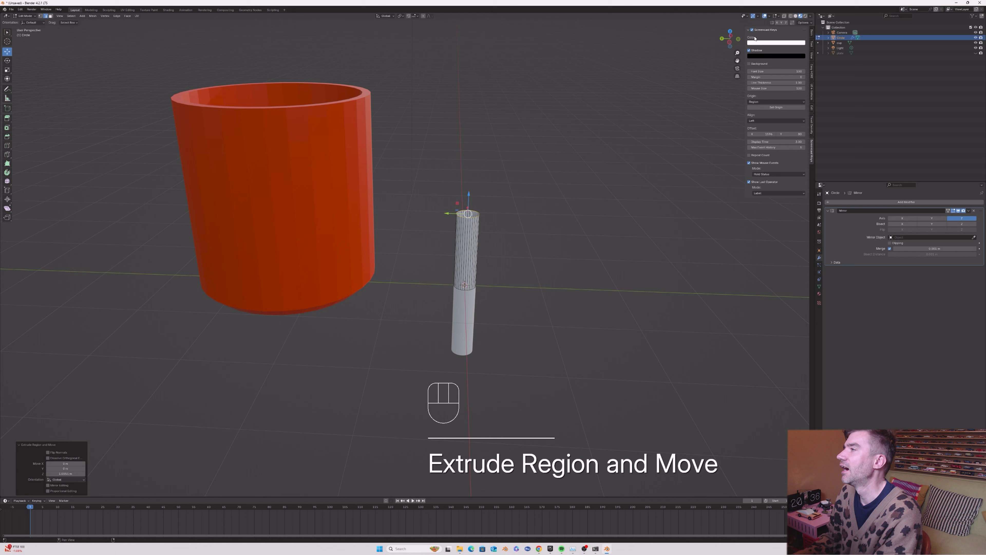
- Return to Object Mode and move the mirrored tube up about 1.27 m along Z, above the ground line
click(738, 40)
click(738, 40)
click(739, 40)
click(739, 40)
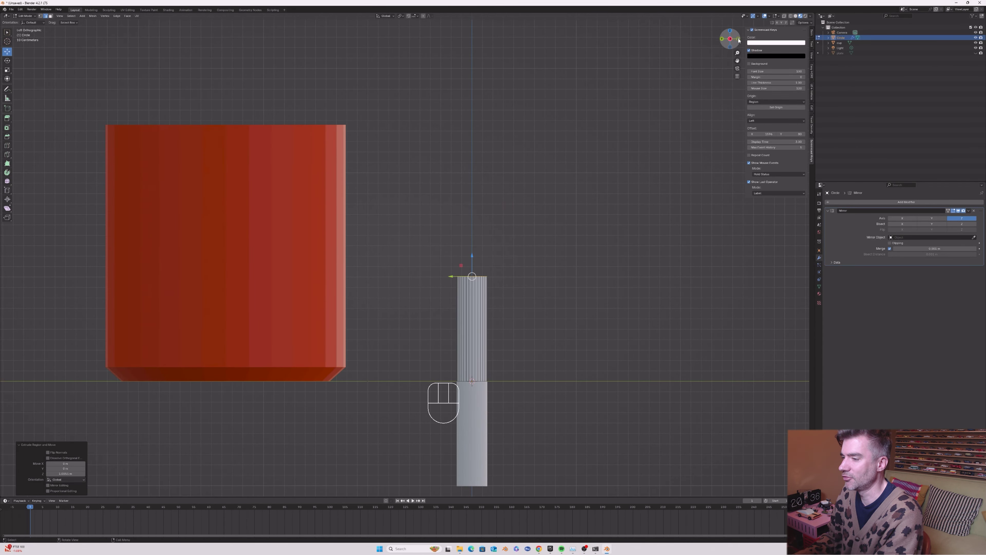
mouse_move(737, 60)
mouse_down()
mouse_move(728, 18)
mouse_move(743, 5)
mouse_move(738, 61)
mouse_up()
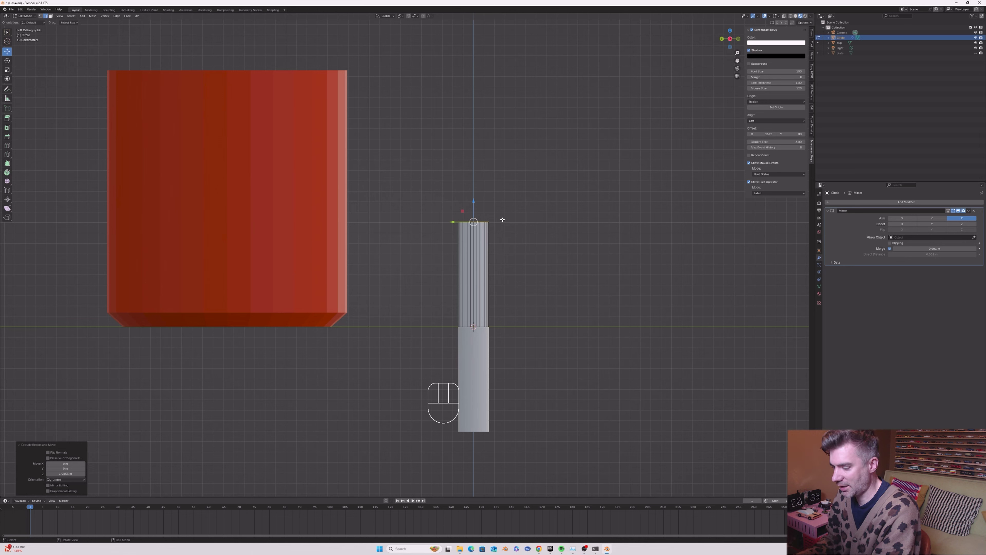
key(Tab)
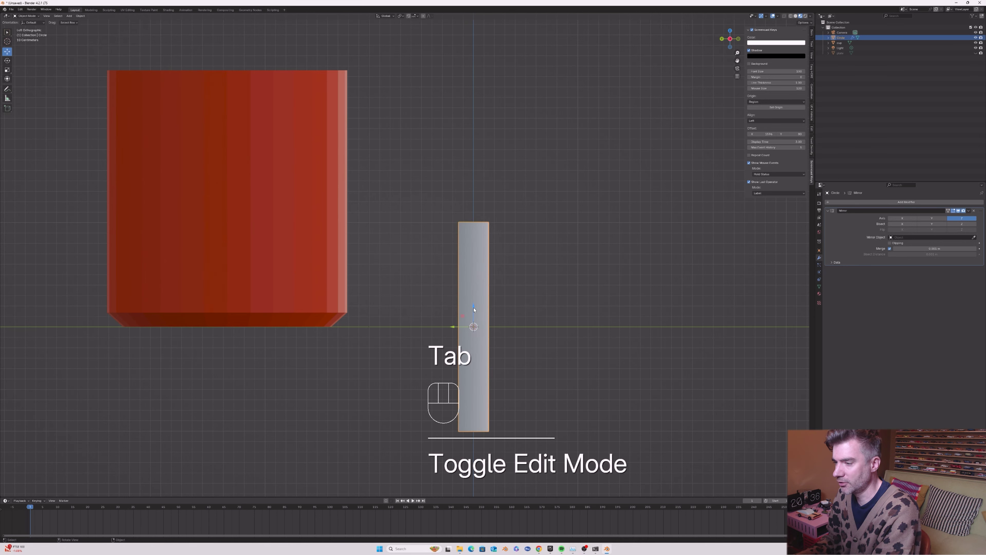
drag(473, 310, 472, 174)
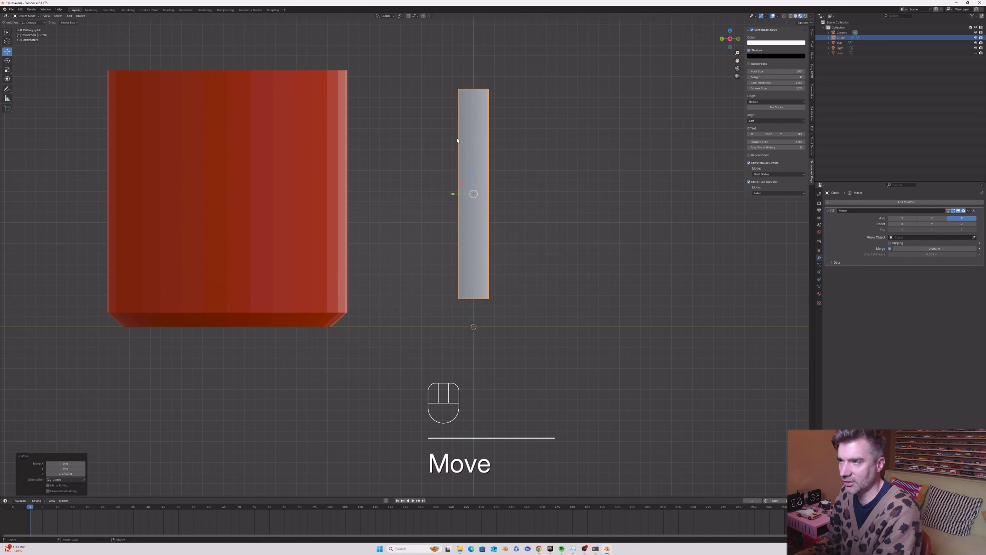
- Re-enter Edit Mode on the tube and loop-select the edges of its open top rim
key(Tab)
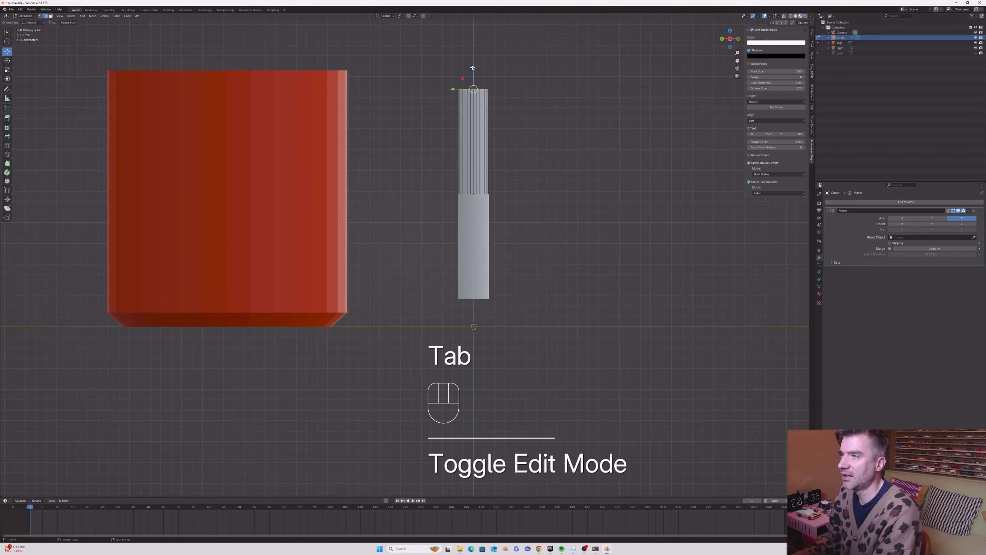
middle_drag(491, 77, 730, 61)
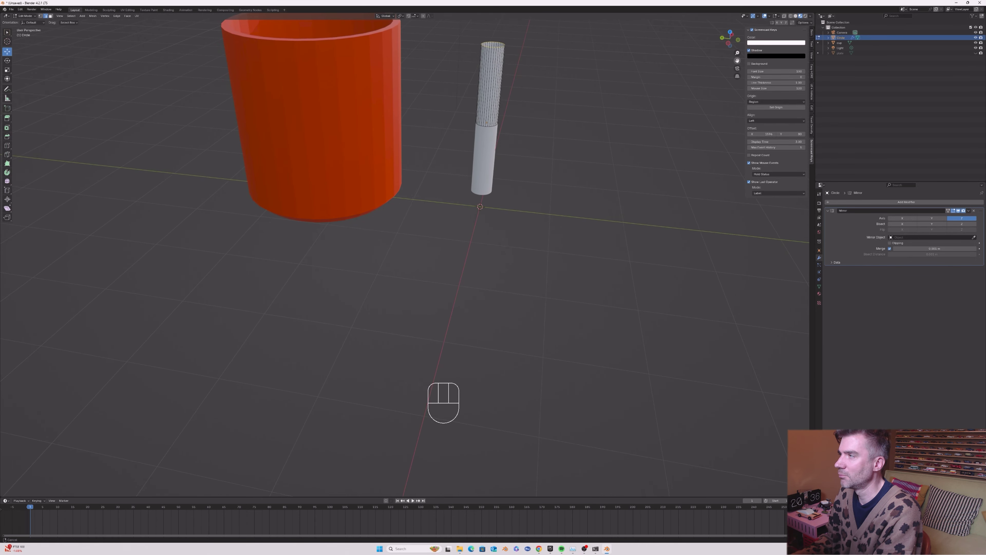
drag(733, 59, 690, 133)
scroll(504, 145, up, 3)
click(425, 151)
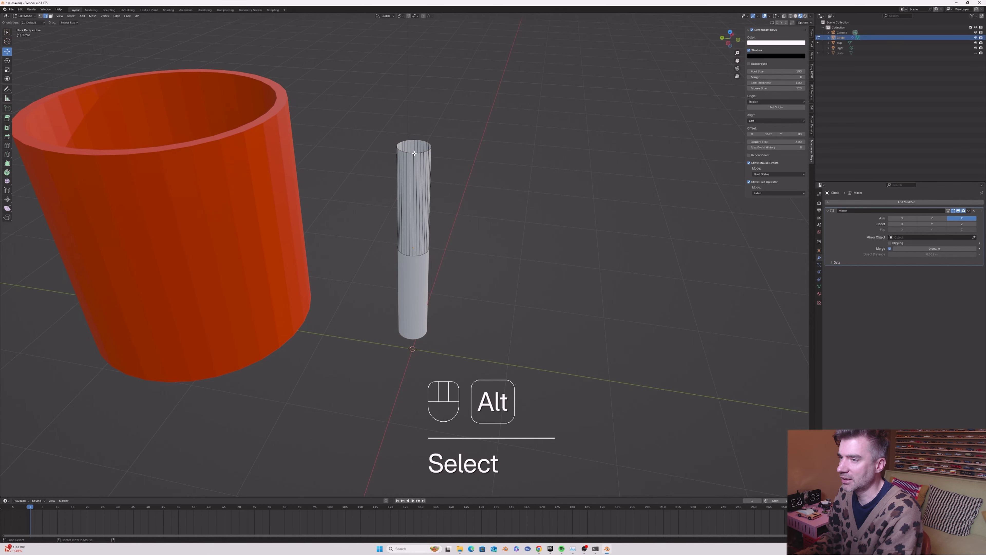
alt+click(424, 150)
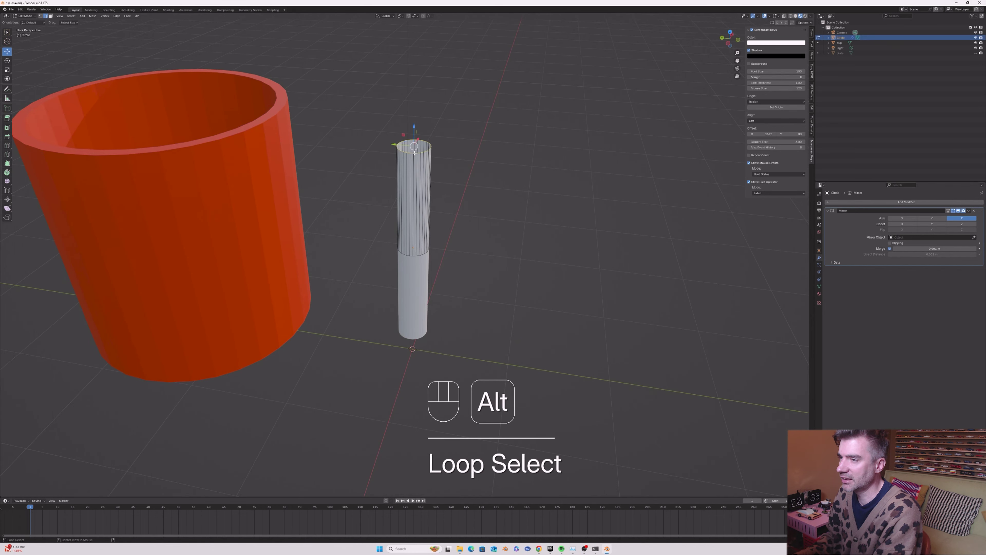
click(739, 41)
click(739, 39)
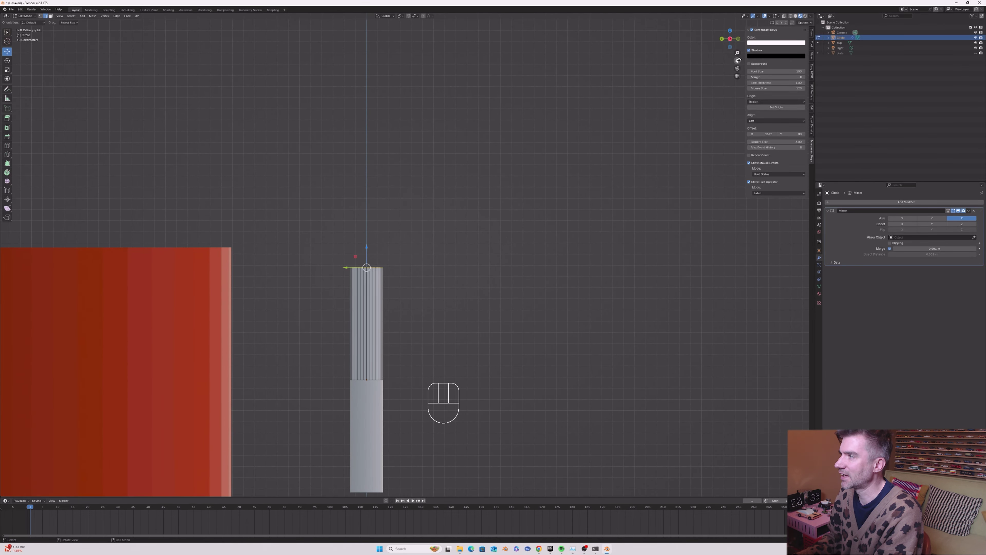
- Lower the tube's top rim about 0.3 m along Z, then extrude it up and toward the cup with a slight tilt
shift+middle_drag(439, 240, 480, 159)
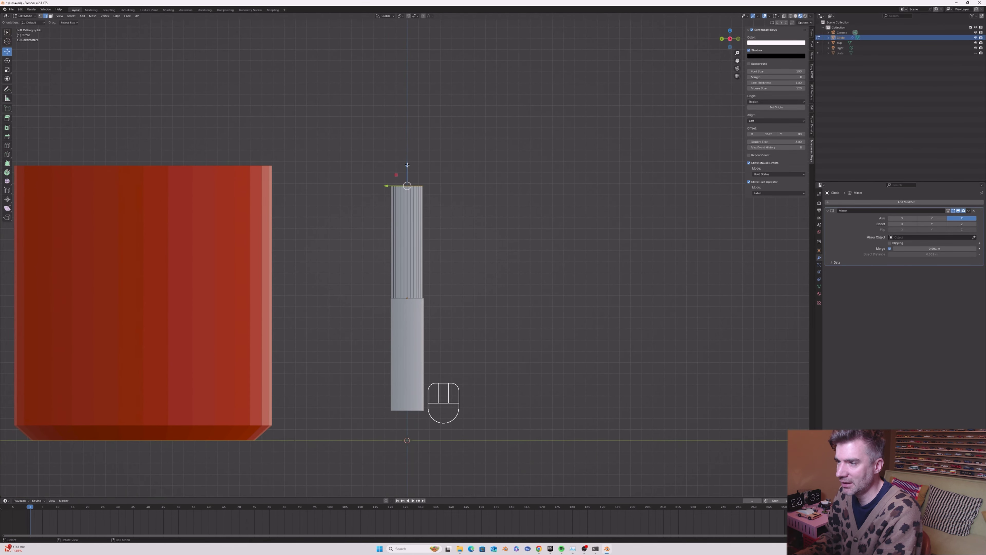
drag(408, 166, 416, 210)
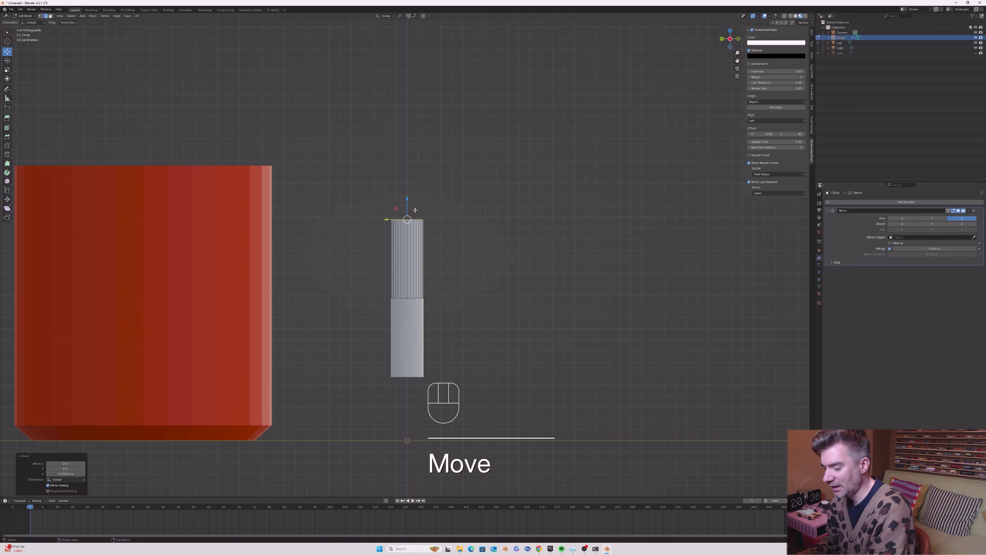
key(e)
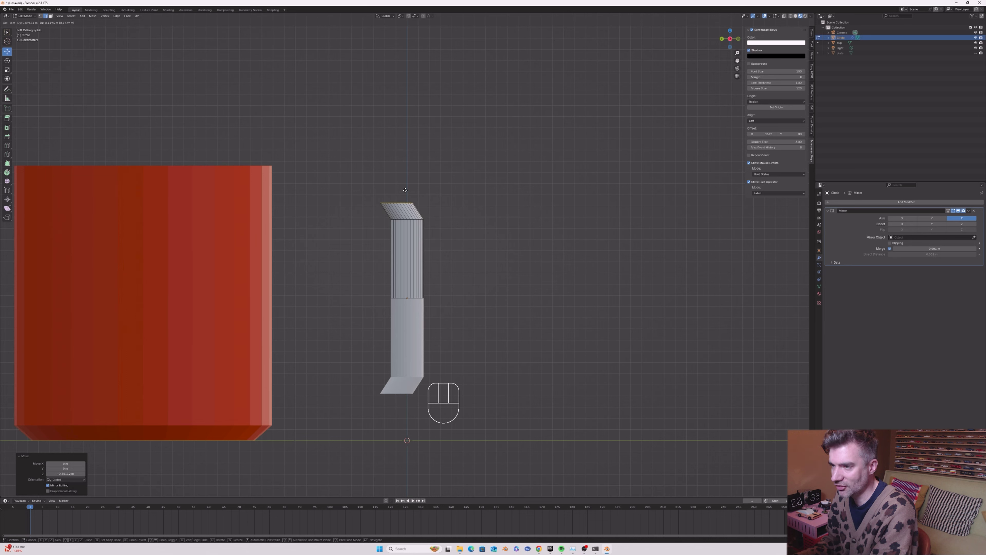
click(406, 190)
key(r)
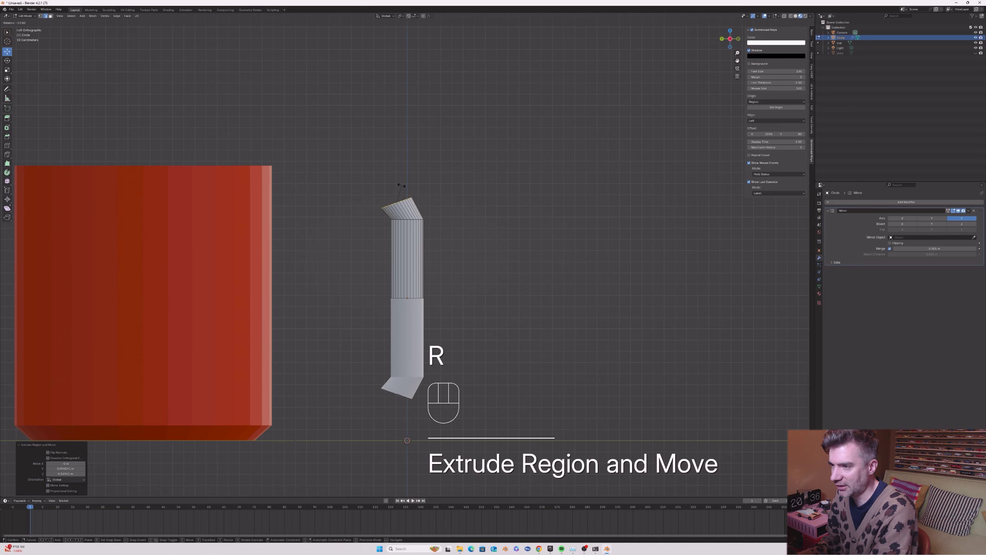
click(400, 186)
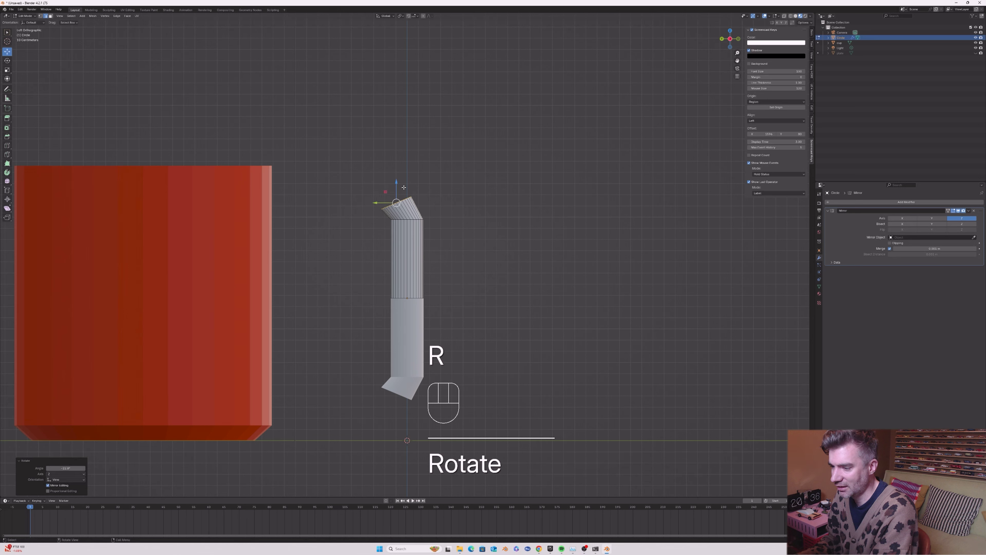
- Extrude a second bend segment toward the cup, rotate its rim further, and extrude a third segment from it
key(e)
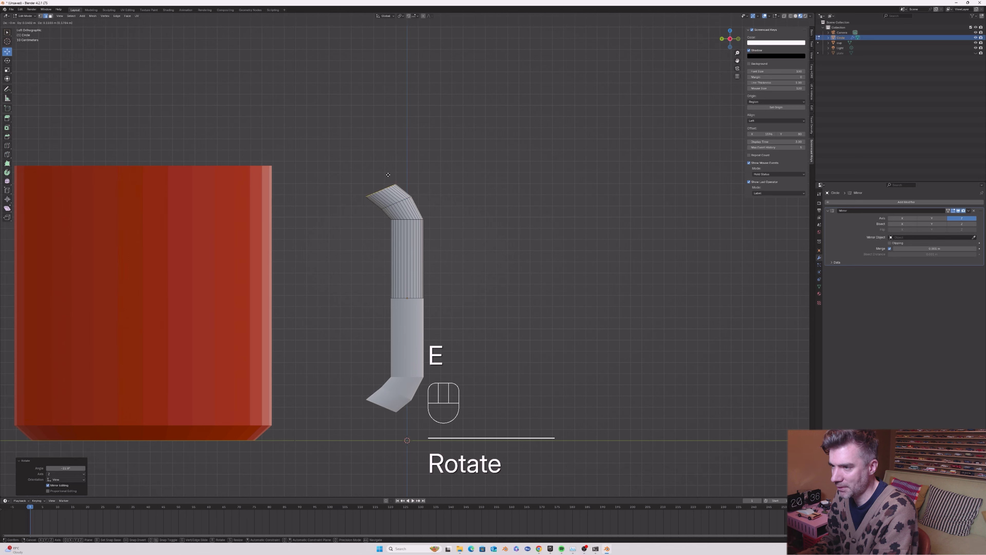
click(386, 175)
key(r)
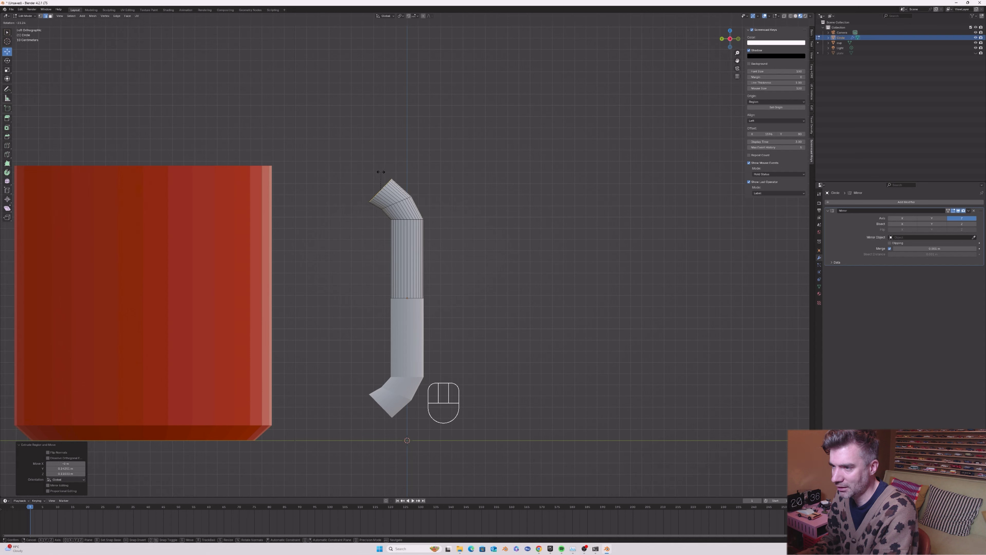
click(377, 175)
key(e)
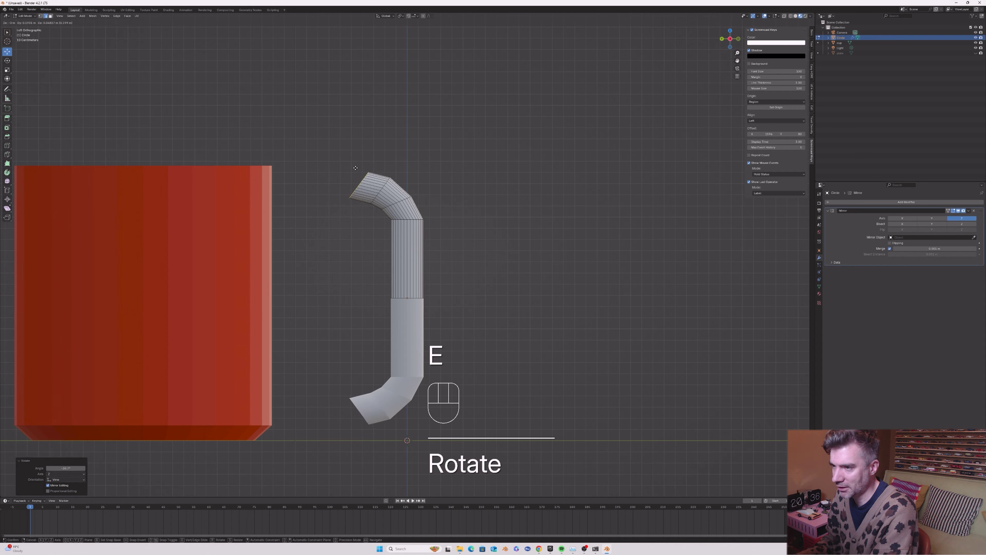
click(352, 170)
- Try rotating the third segment's end rim to face the cup, and undo the rotation
key(r)
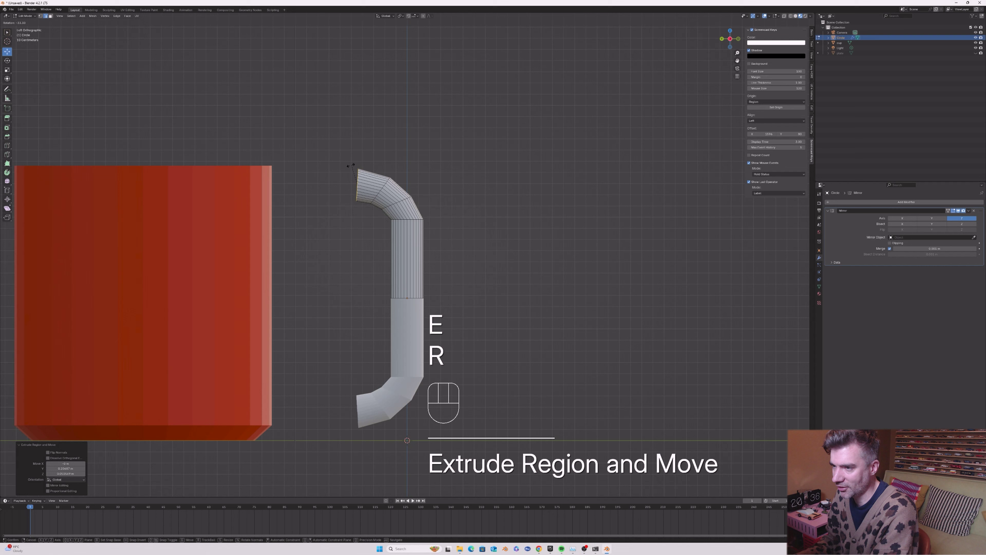
click(349, 167)
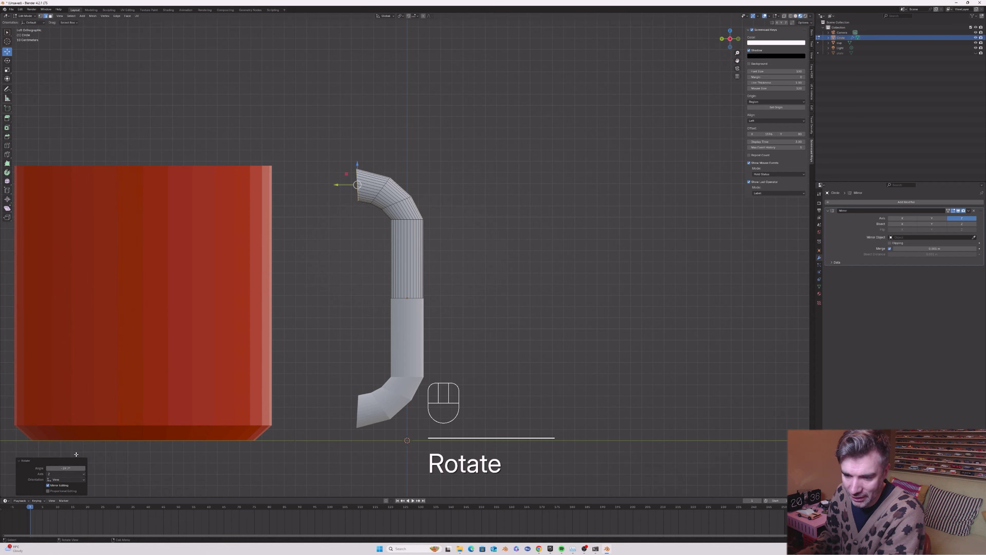
click(64, 468)
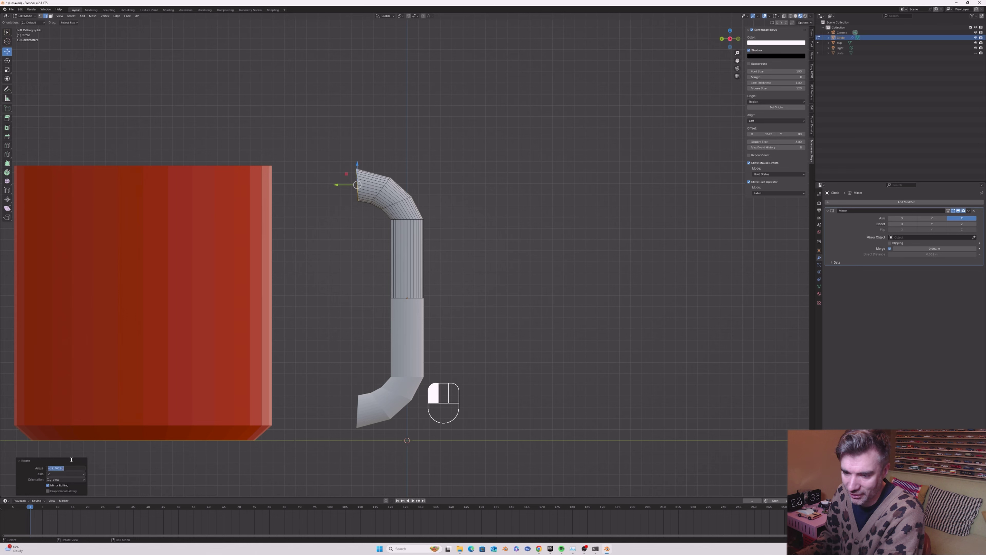
key(ctrl+z)
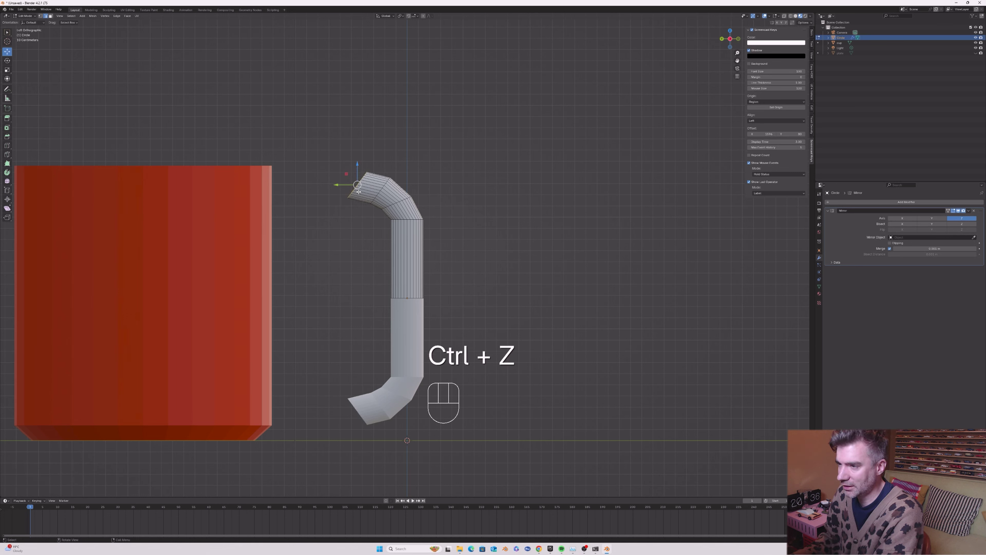
- Rotate the third segment's end rim until it stands vertical facing the cup, and return to Object Mode
key(r)
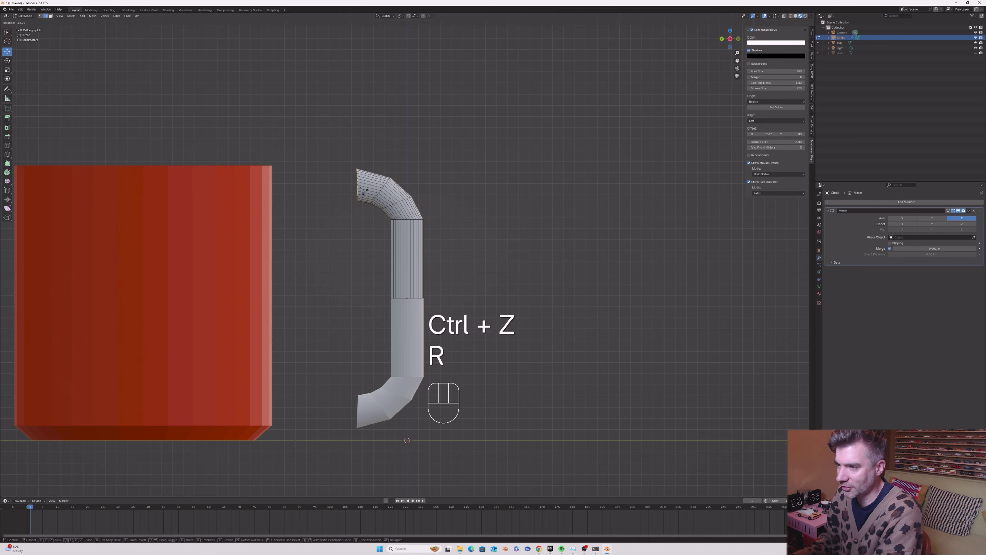
click(364, 191)
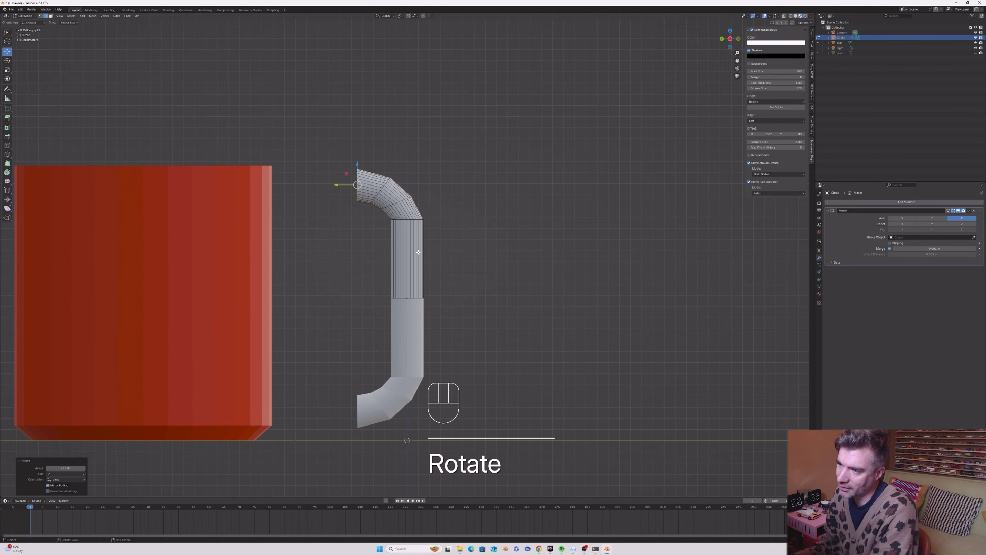
mouse_move(419, 252)
middle_down()
mouse_move(381, 254)
mouse_move(422, 257)
mouse_move(413, 263)
middle_up()
key(Tab)
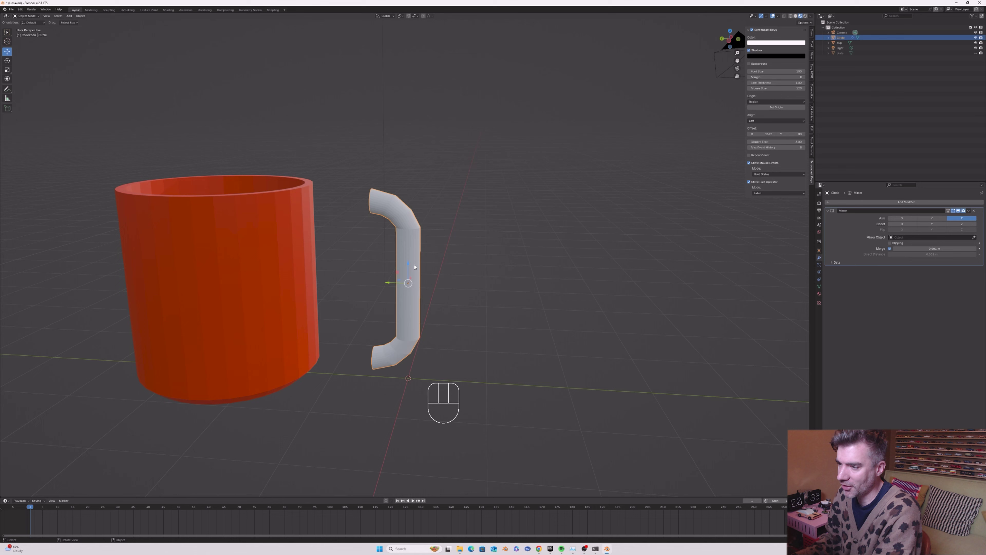
- Scale the handle down to about 0.83 and move it along Y until both ends meet the cup's wall
key(s)
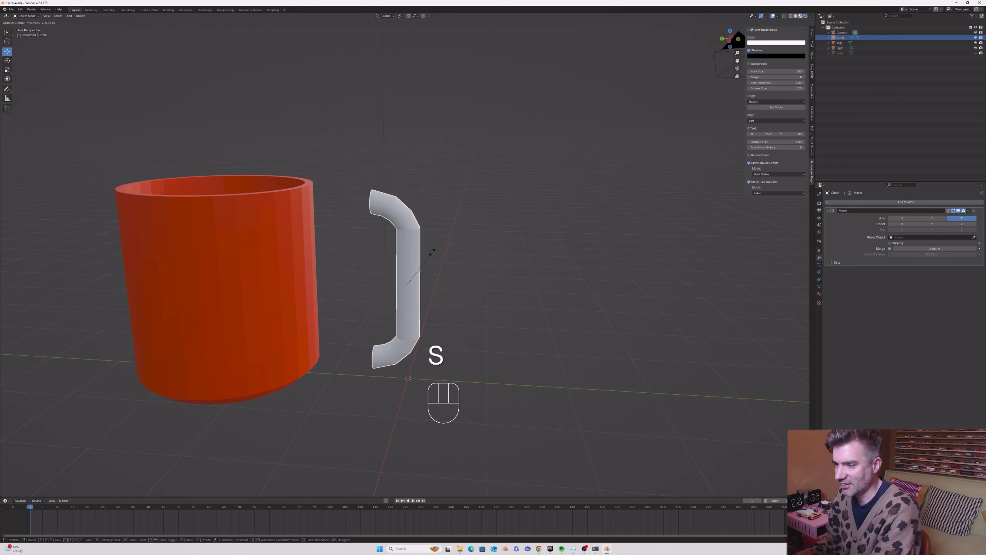
click(419, 268)
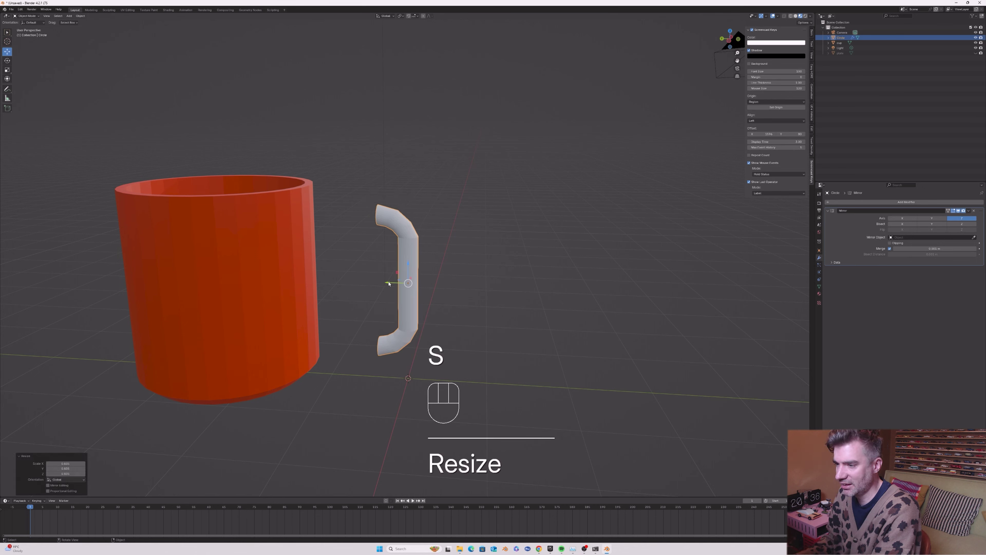
drag(389, 284, 318, 270)
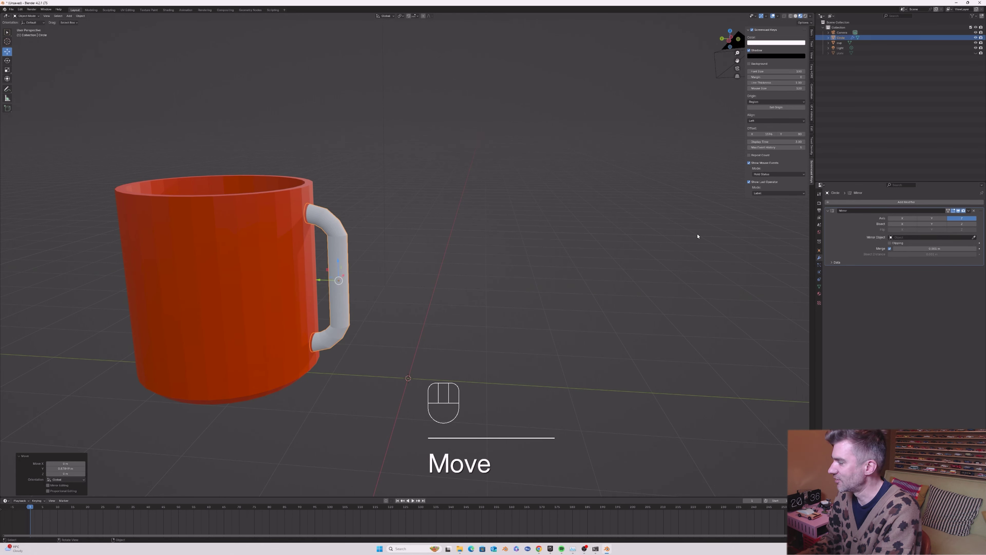
- Assign the existing cupMaterial to the handle
click(820, 294)
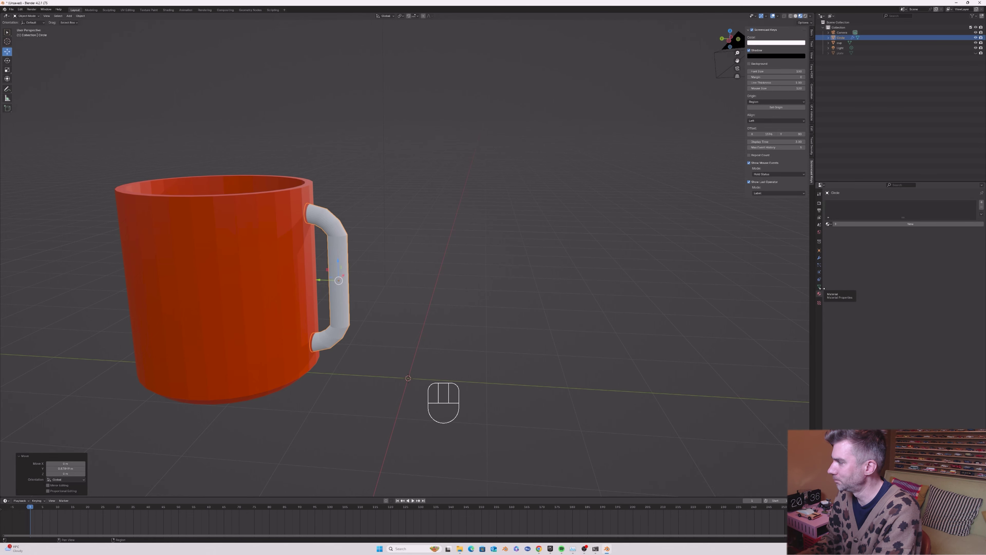
click(829, 224)
click(834, 232)
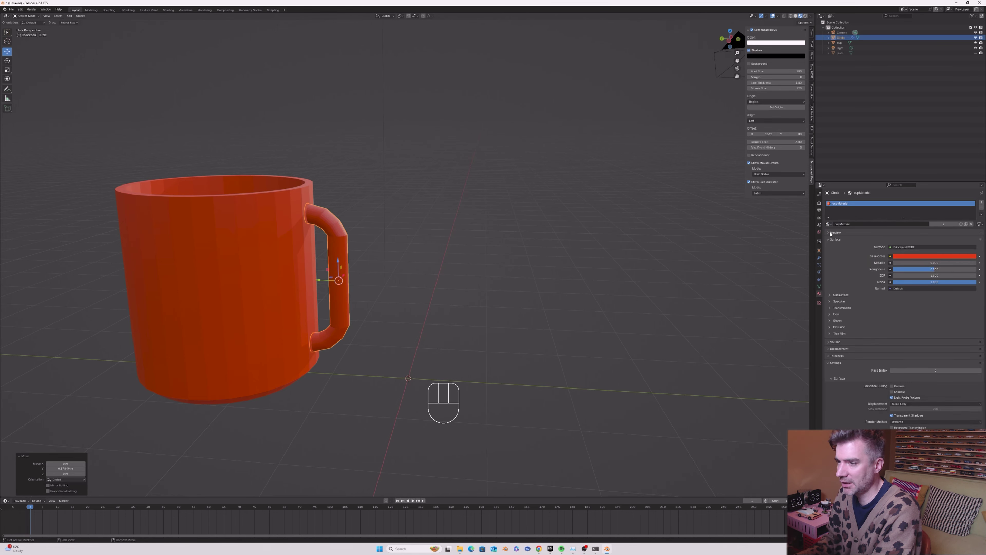
- Shift the handle slightly outward along Y, keeping its ends joined to the cup, and deselect it
click(436, 235)
middle_drag(436, 234, 425, 241)
click(374, 241)
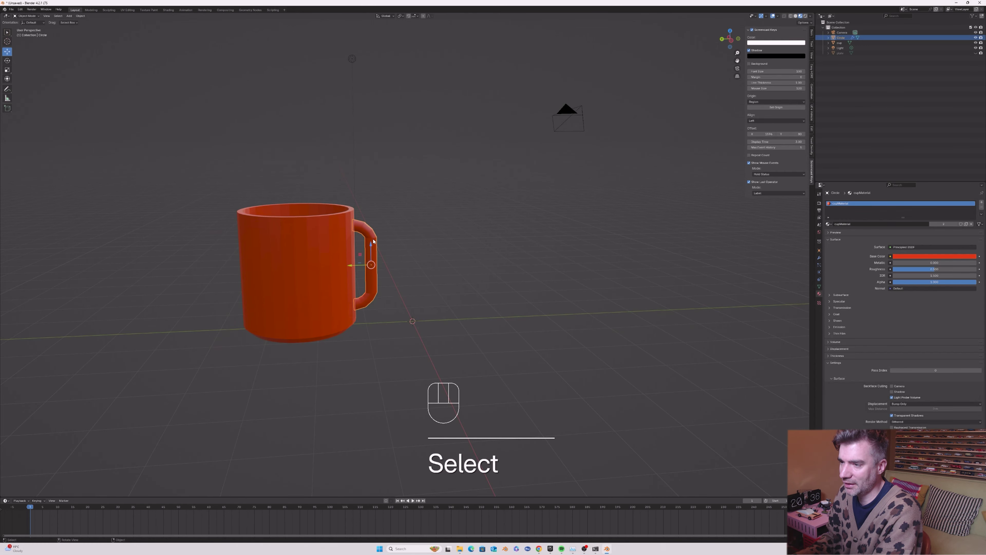
drag(351, 266, 375, 267)
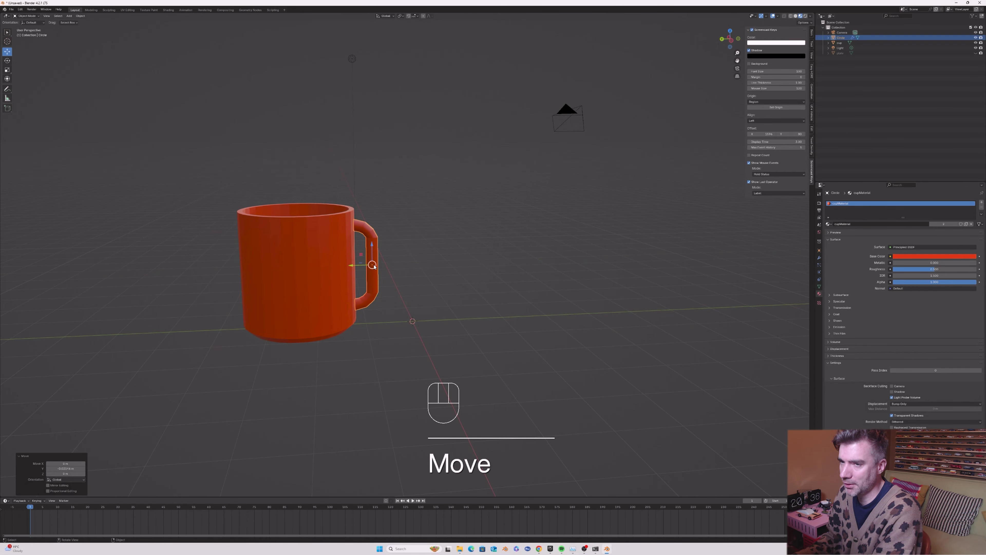
click(450, 236)
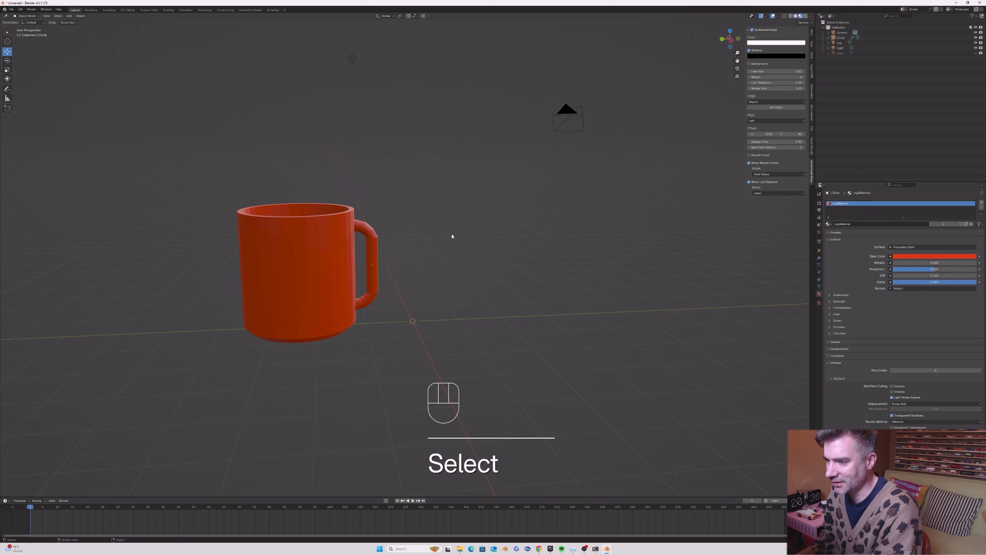
- Rename the handle's Circle object as "cup handle"
middle_drag(447, 214, 355, 257)
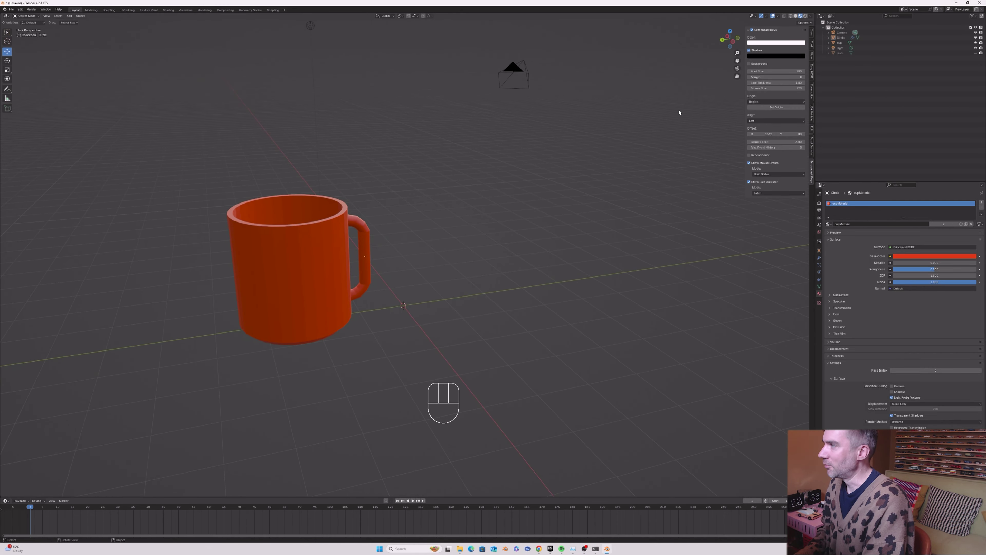
click(842, 38)
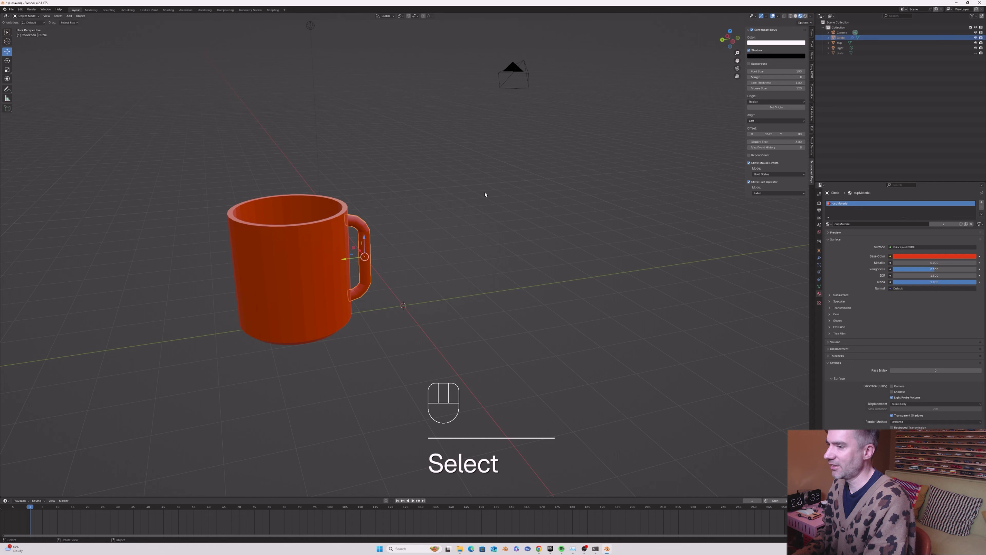
click(394, 235)
click(368, 233)
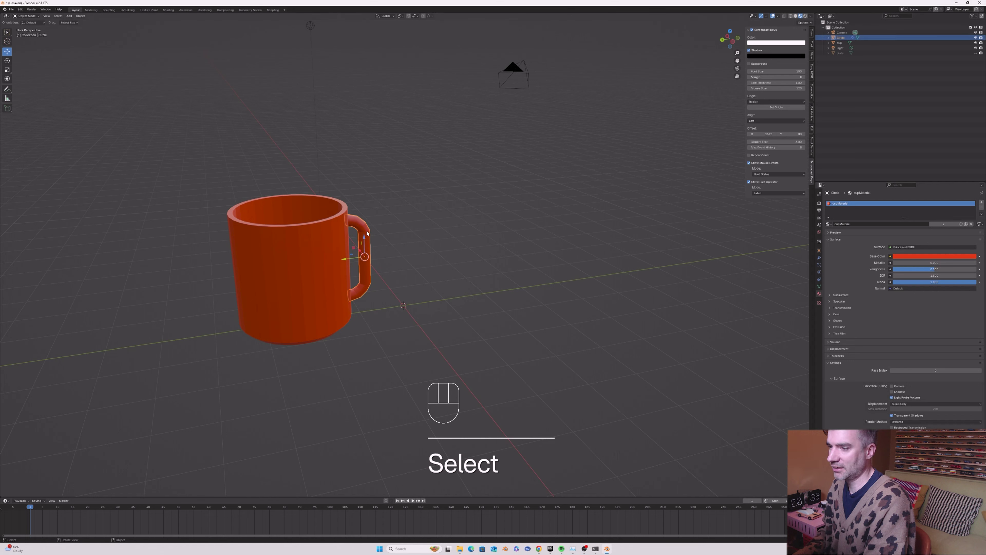
double_click(842, 38)
text(cup)
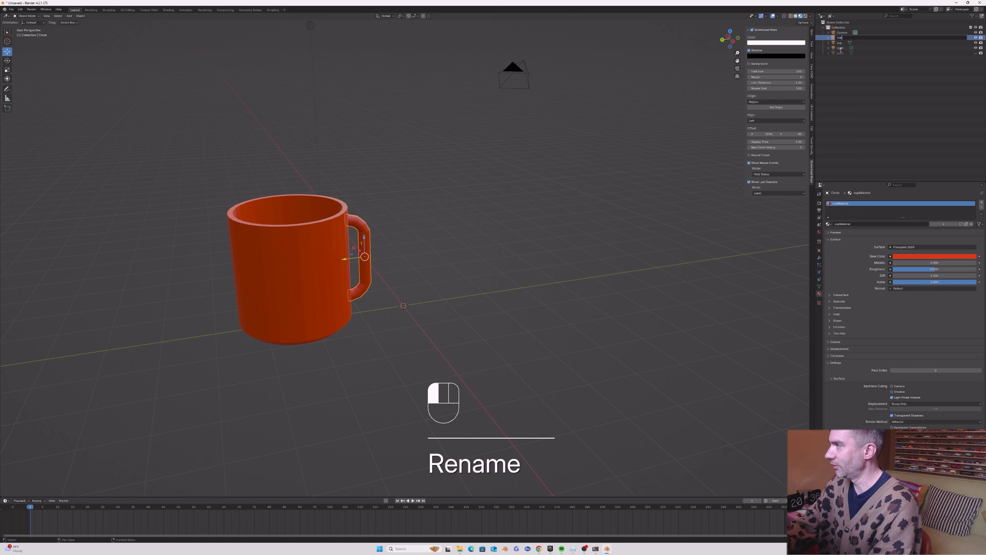
text( handle)
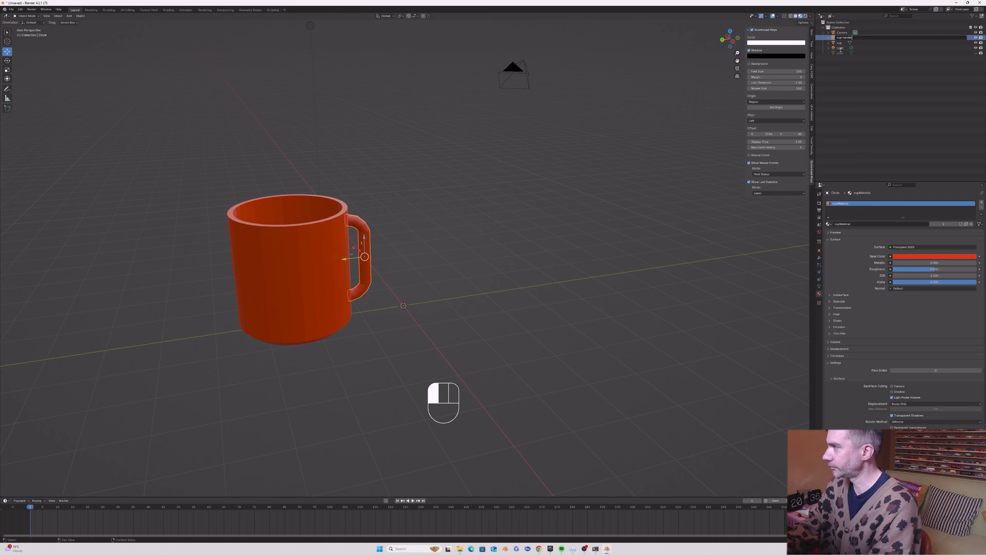
key(Return)
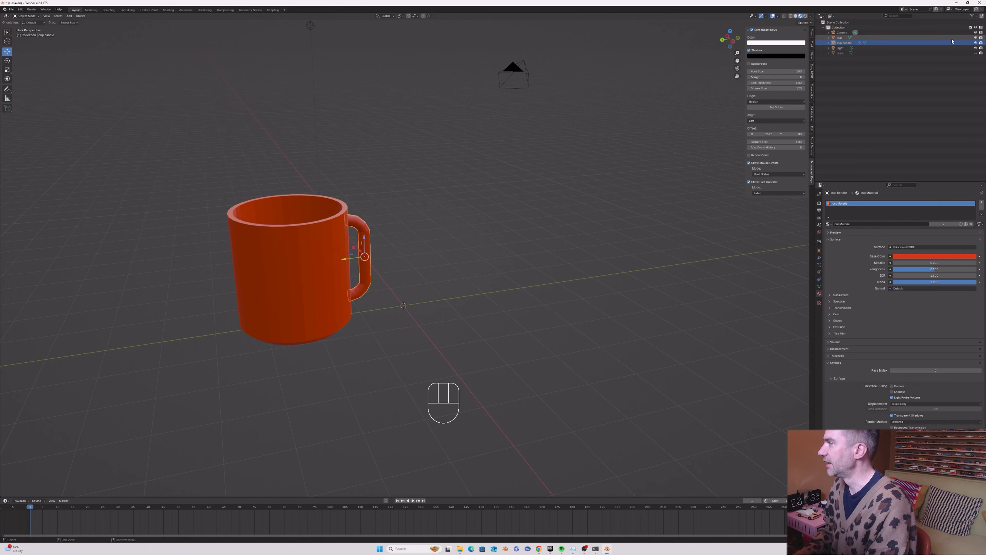
- Hide the cup and the cup handle in the viewport and show the plate
click(976, 37)
click(976, 42)
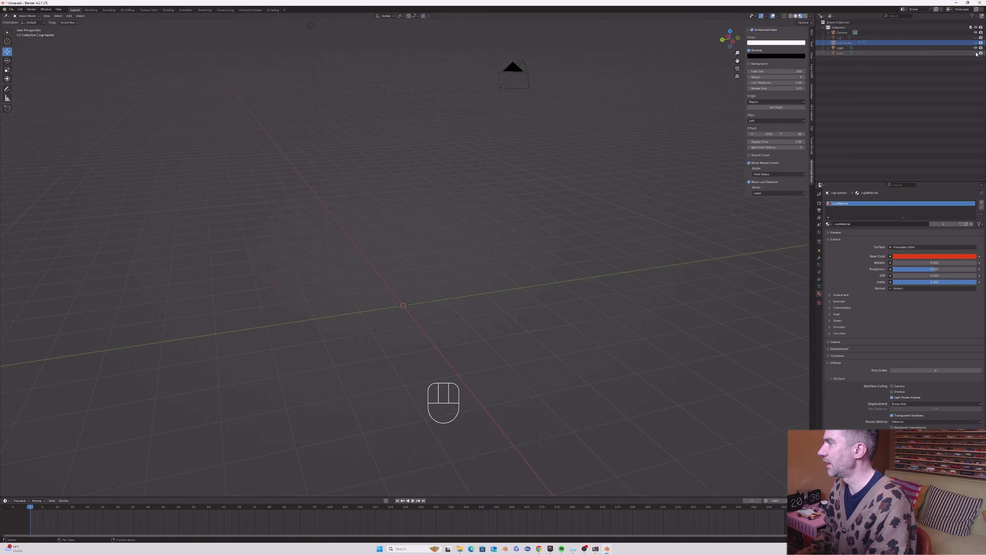
click(976, 53)
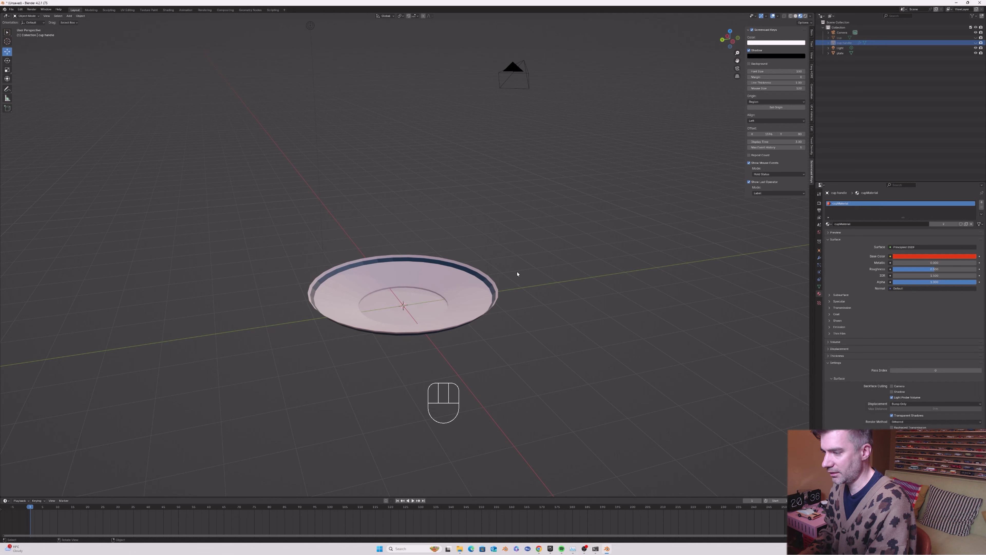
- Move the plate along Y away from the world origin and deselect it
click(458, 277)
drag(380, 314, 201, 327)
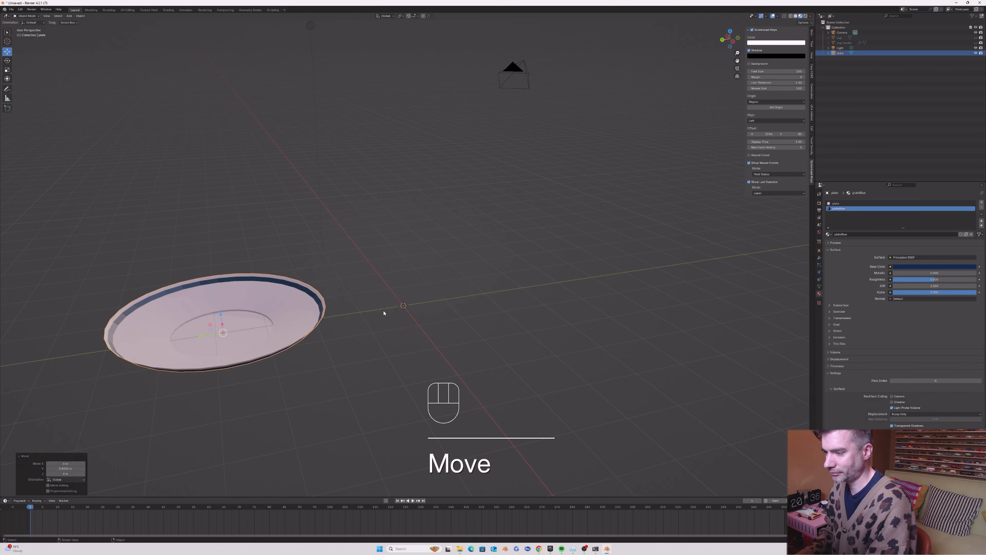
click(453, 293)
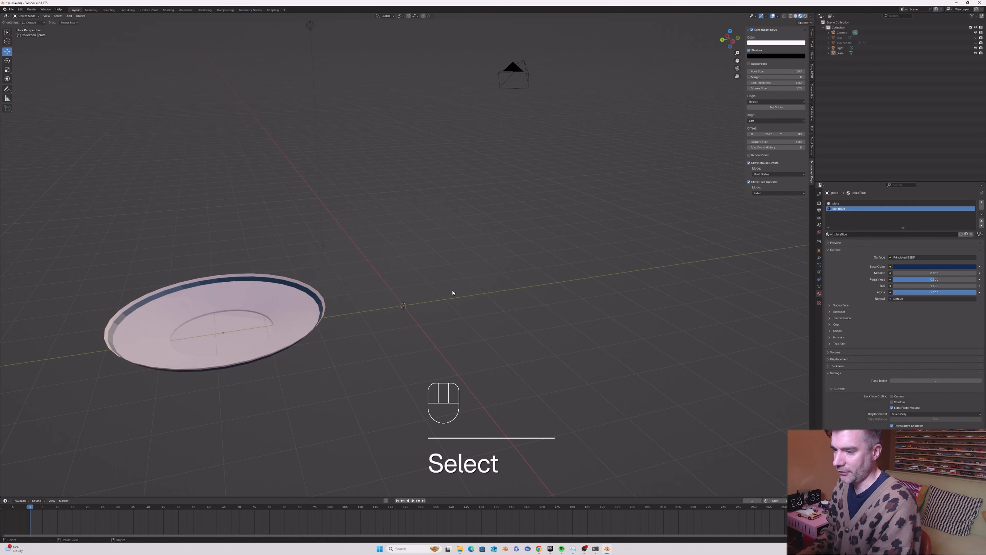
- Add a mesh circle at the world origin beside the plate
key(shift+a)
mouse_move(453, 292)
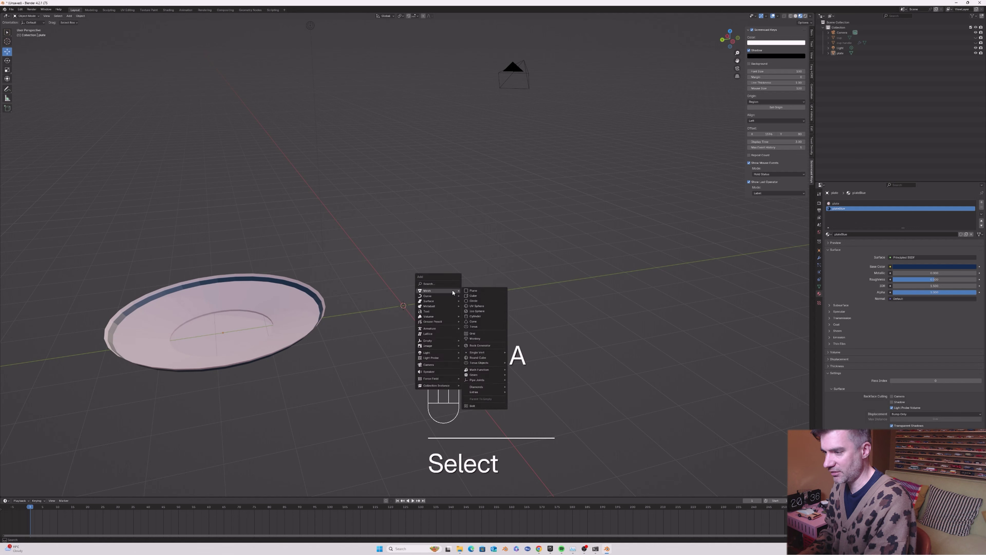
click(472, 301)
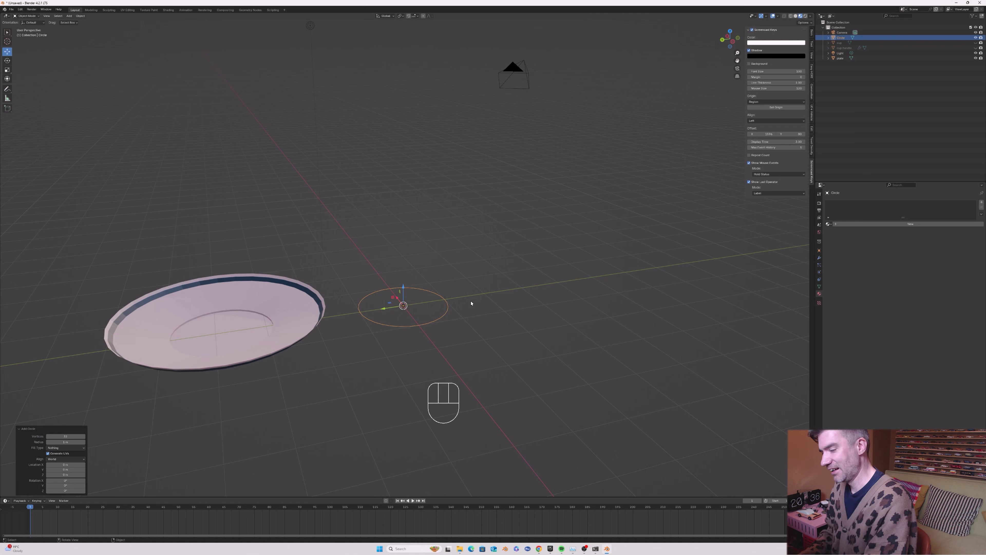
- Rotate the new circle exactly 90° about the X axis so it stands upright
key(r)
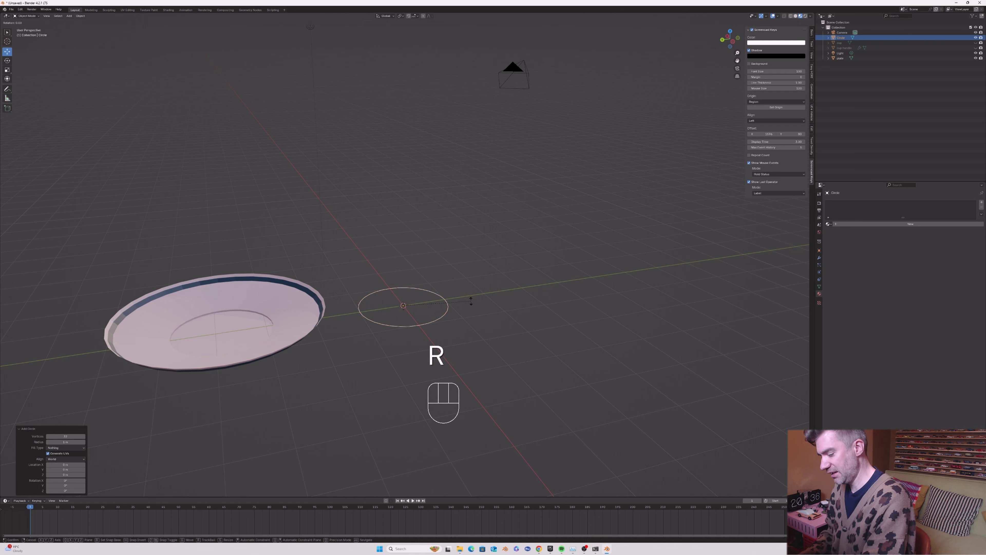
key(x)
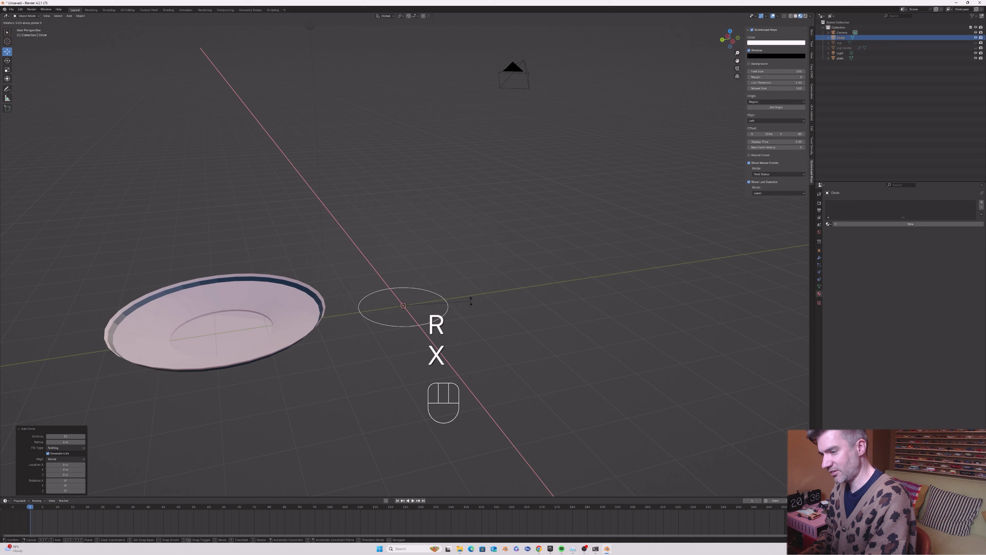
click(404, 275)
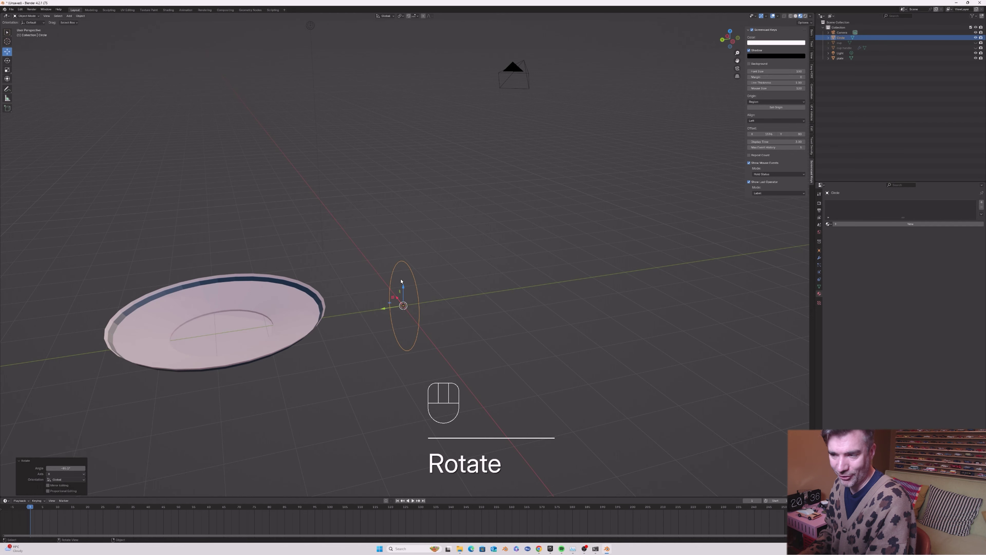
click(62, 469)
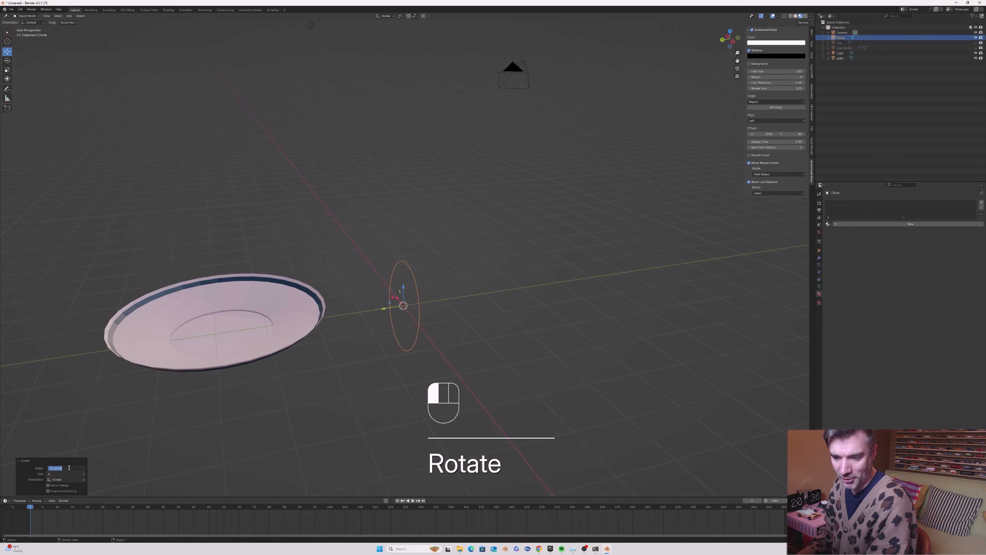
text(90)
key(Return)
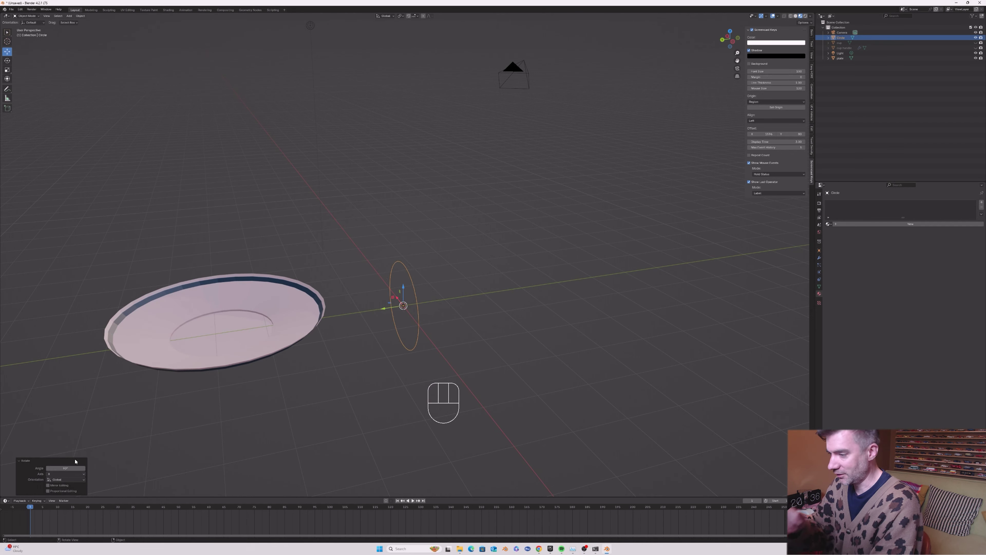
- Add a Mirror modifier to the circle and set its mirror axis to Y only
click(820, 258)
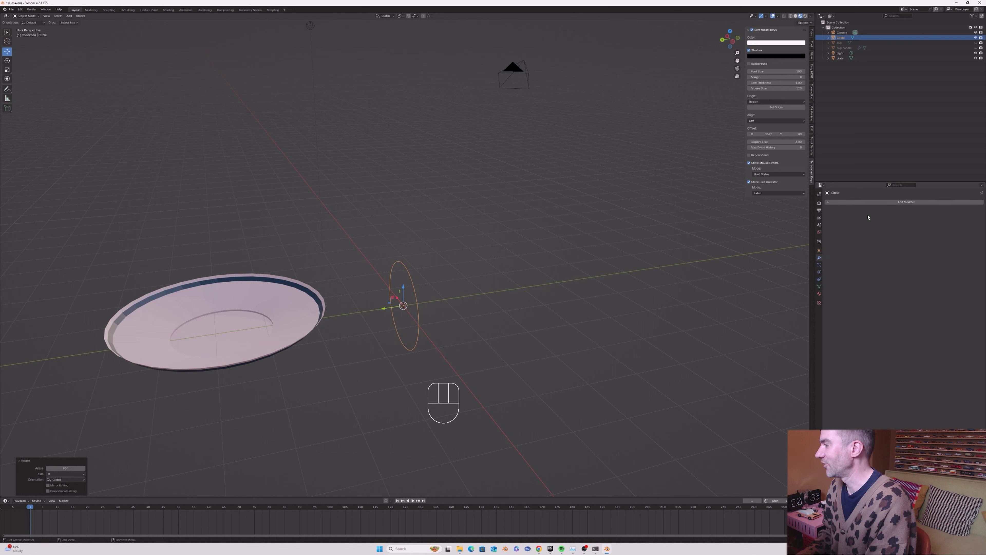
click(877, 203)
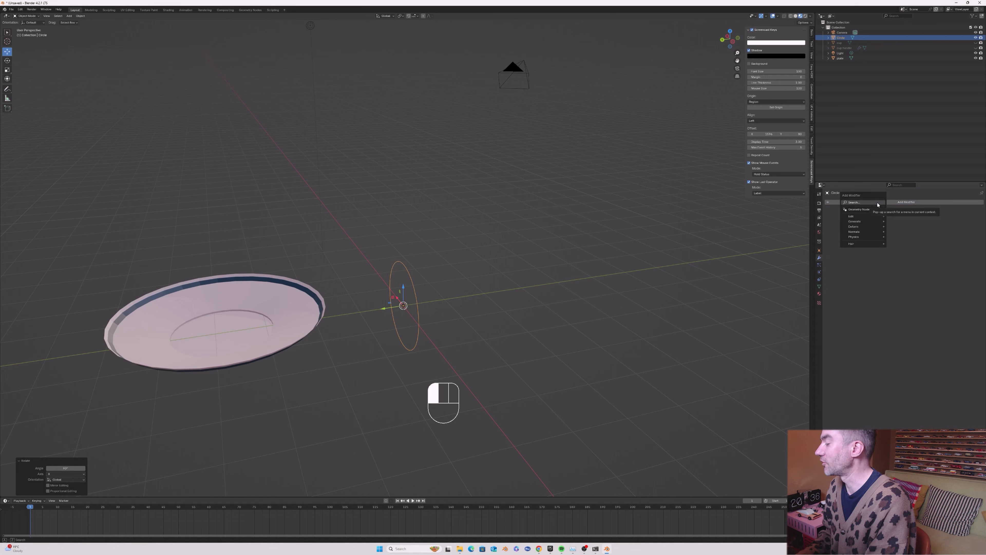
click(878, 202)
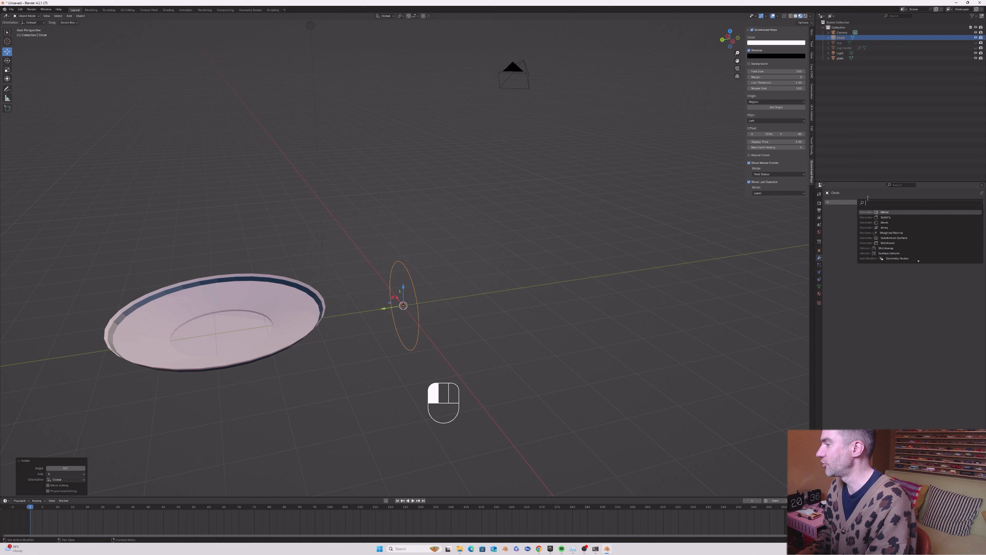
text(mir)
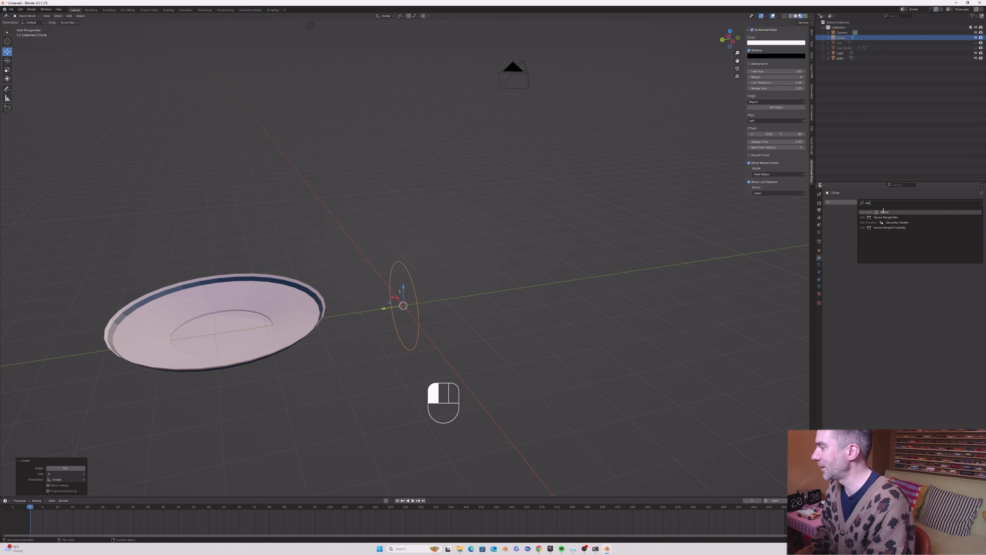
click(884, 211)
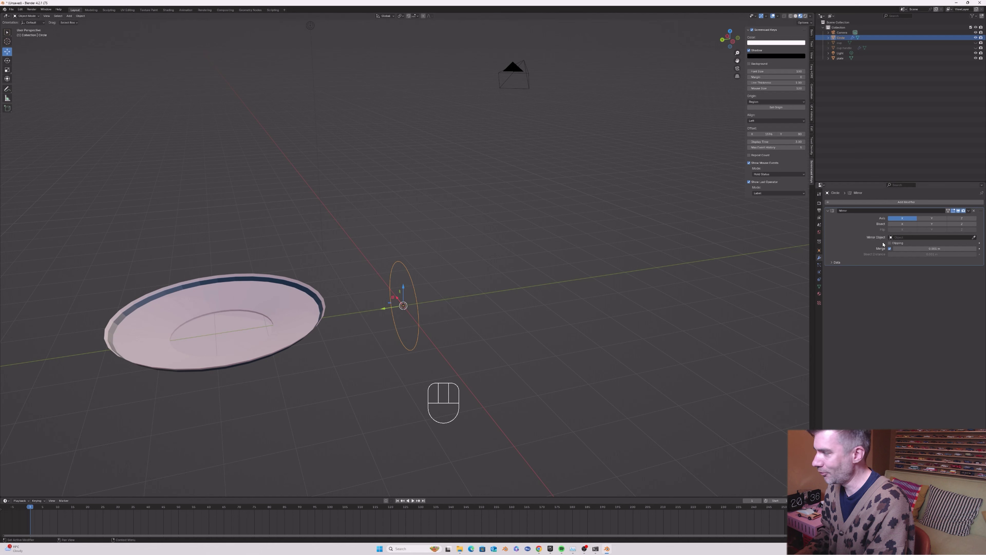
click(904, 220)
click(932, 218)
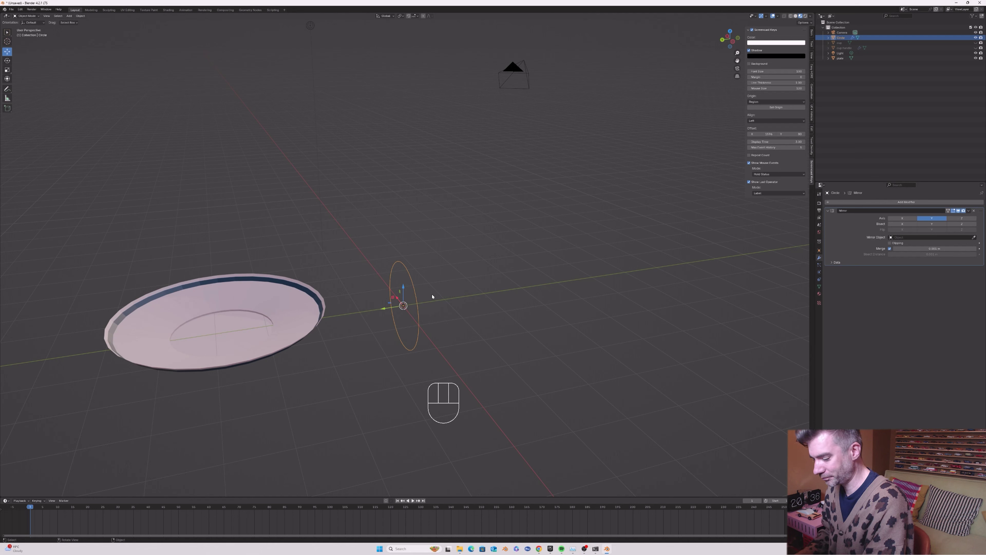
- Extrude the circle's edge loop along Y, away from the plate, into a short open tube
key(Tab)
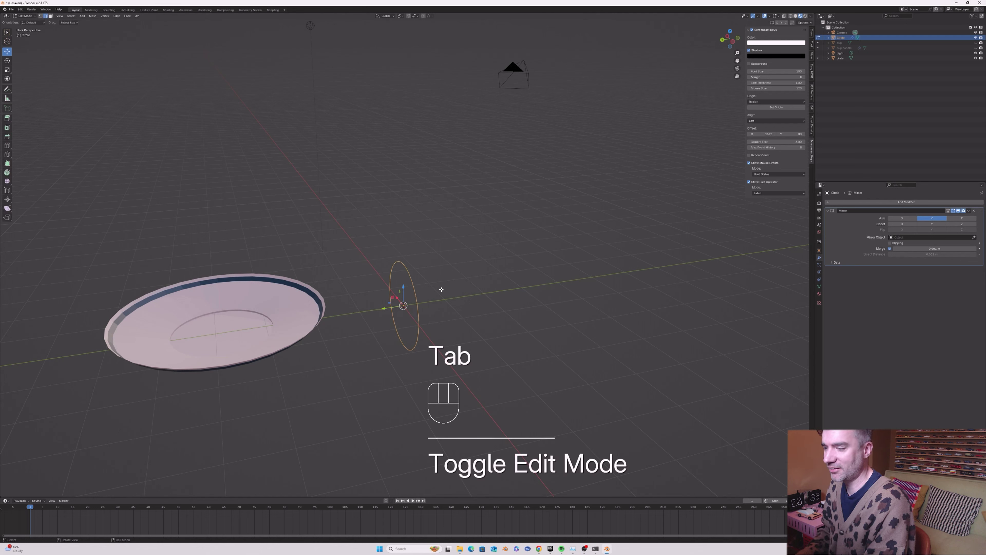
key(e)
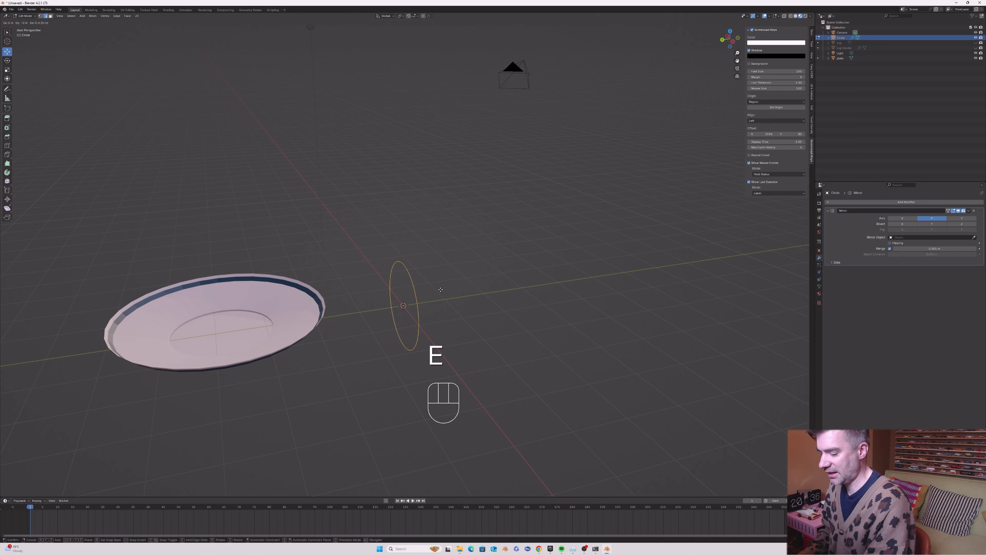
key(y)
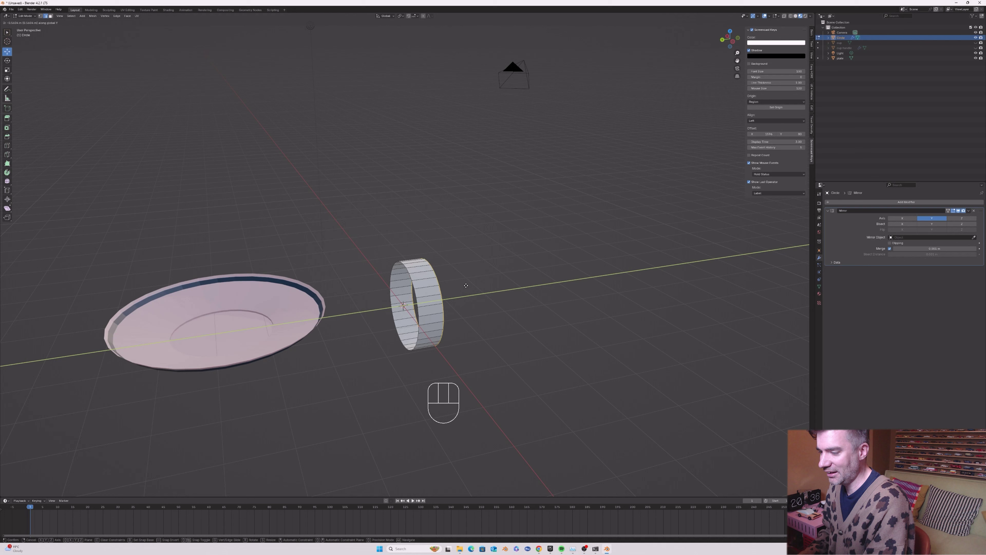
click(494, 280)
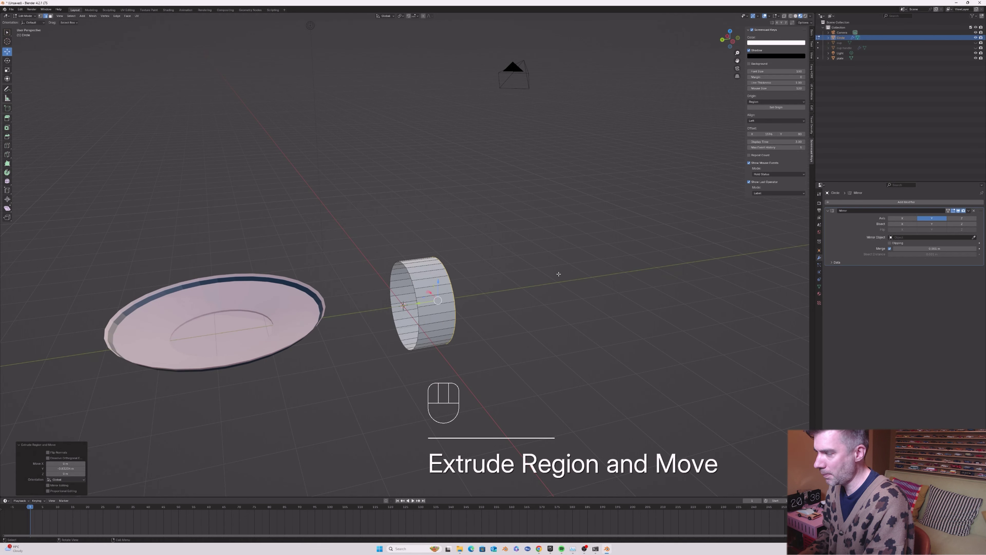
- Change the Mirror modifier's axis to Z only
click(929, 219)
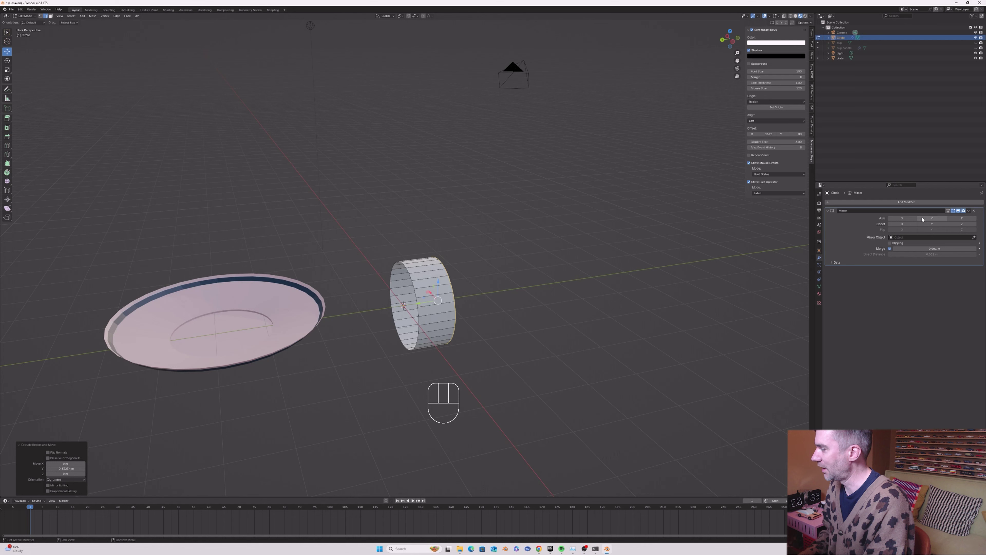
click(908, 220)
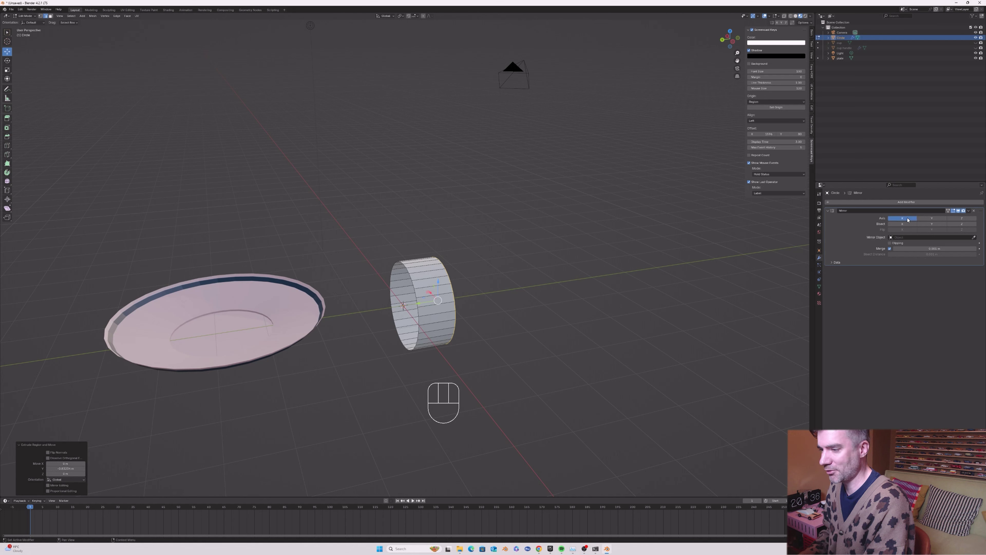
click(908, 220)
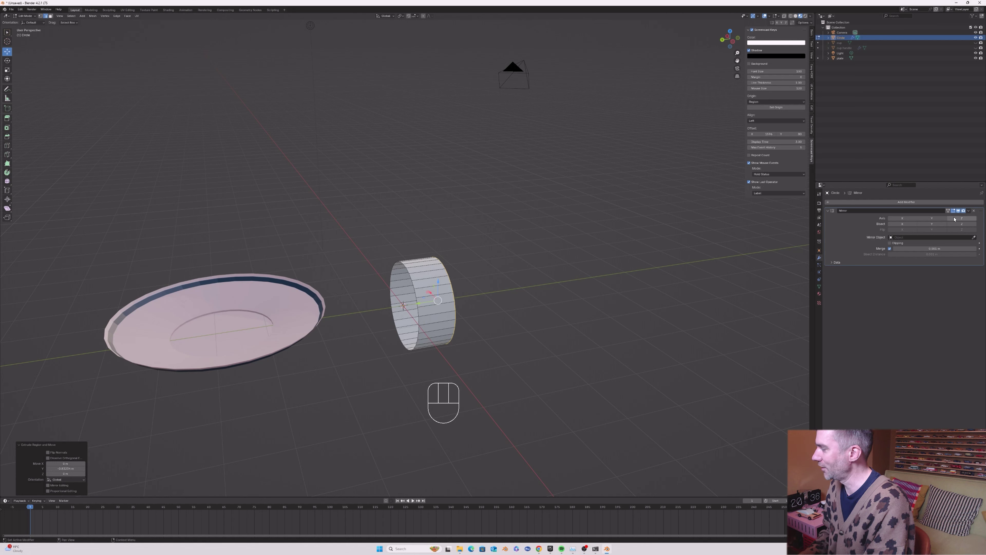
click(962, 219)
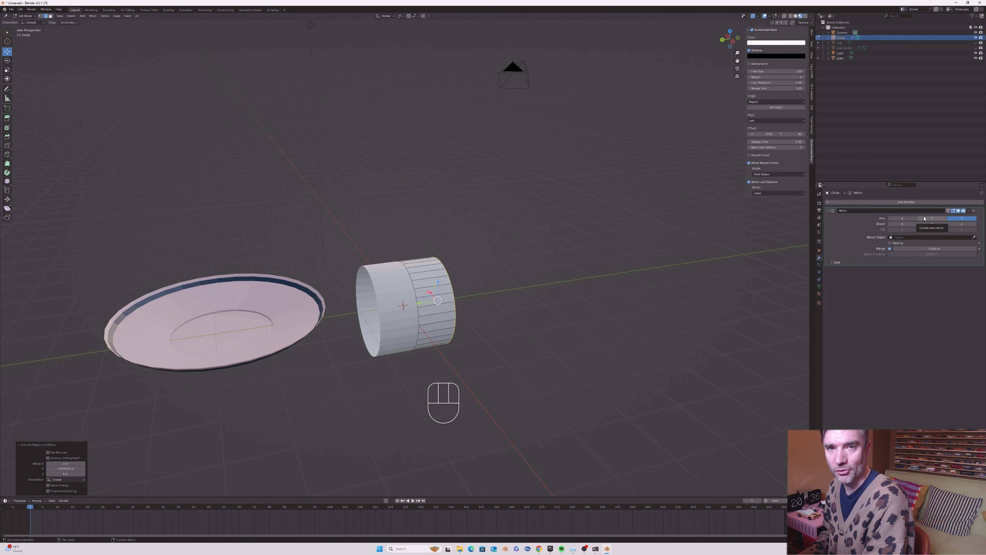
- From the top view, move the tube's open end loop farther out along Y to lengthen the tube
click(732, 32)
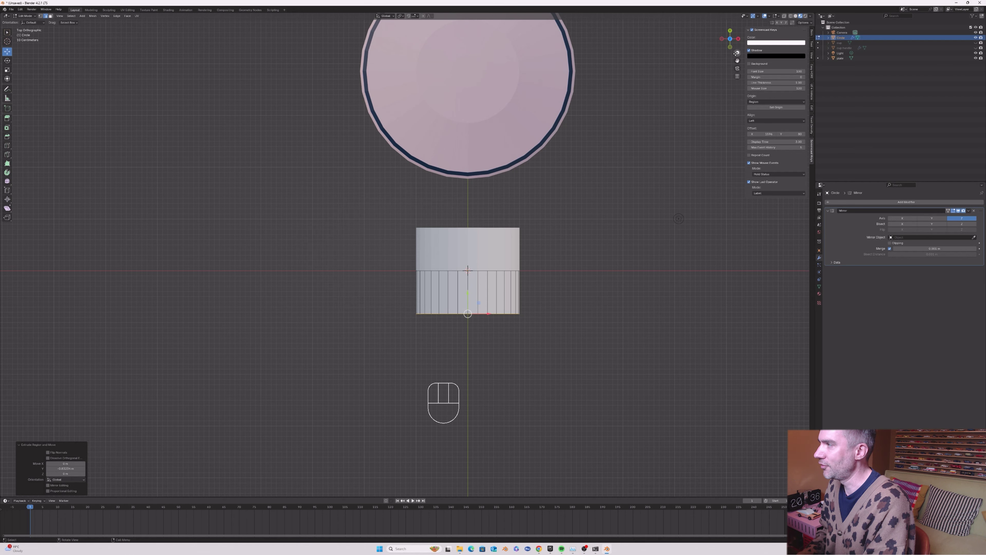
drag(737, 53, 737, 82)
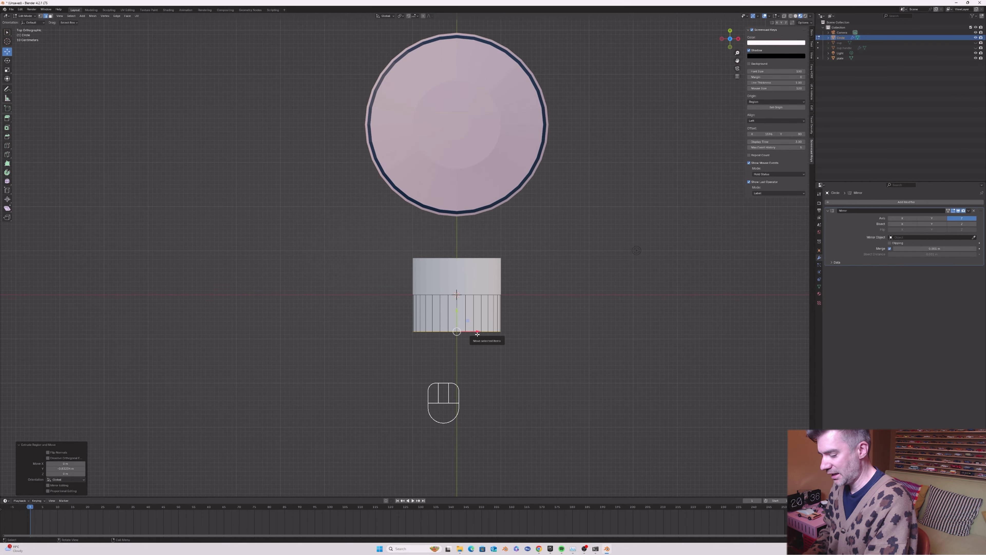
key(g)
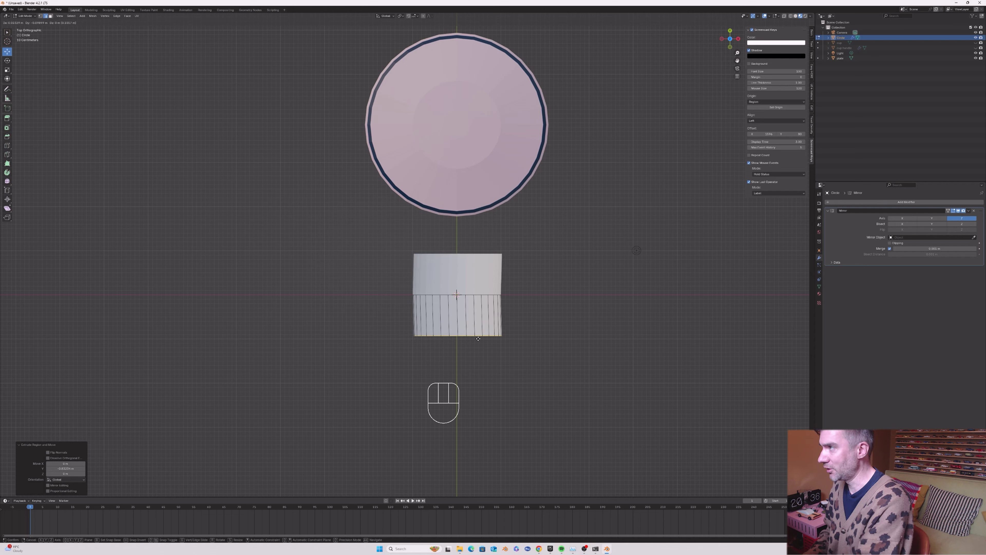
key(y)
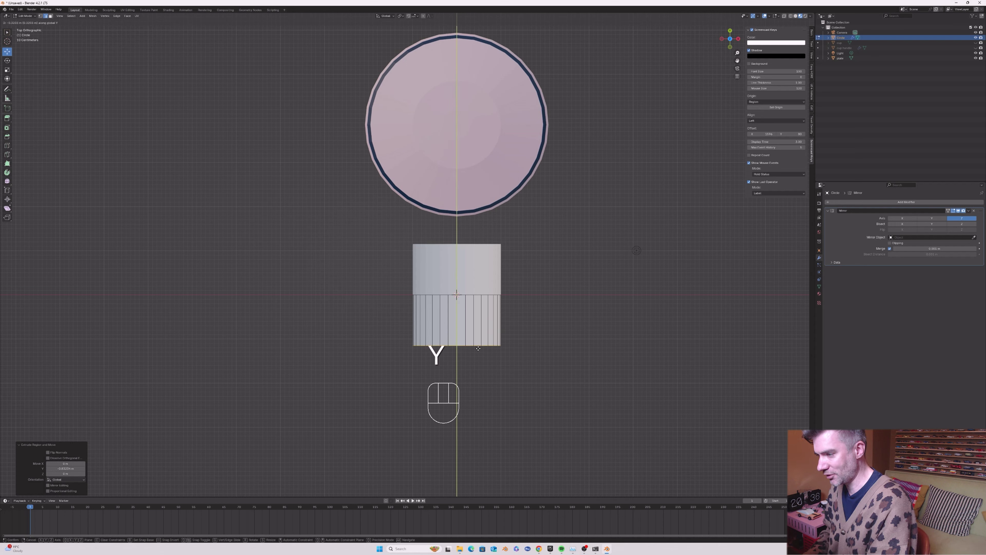
click(479, 351)
- Scale the tube's end loop to about 0.89 and tilt it about 9° in the top view
key(s)
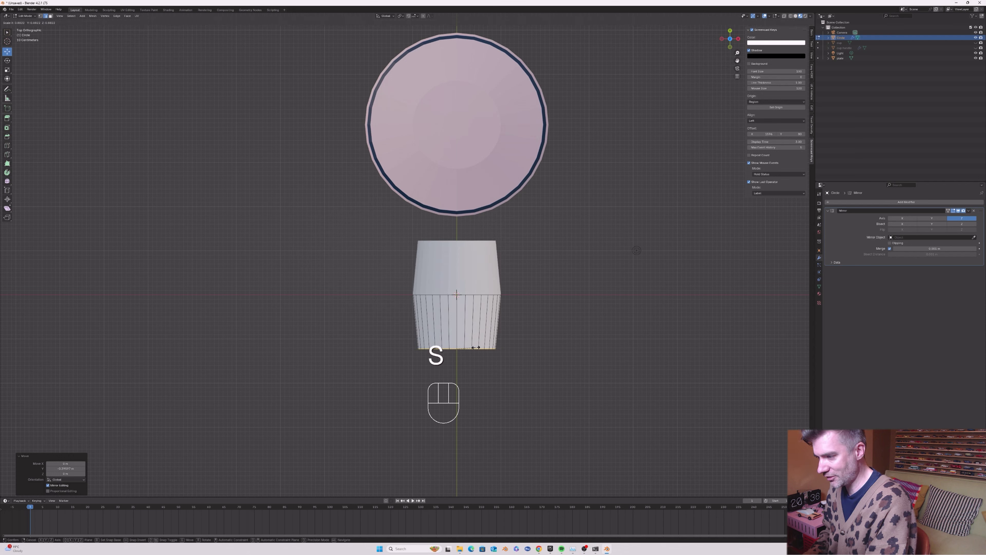
click(476, 347)
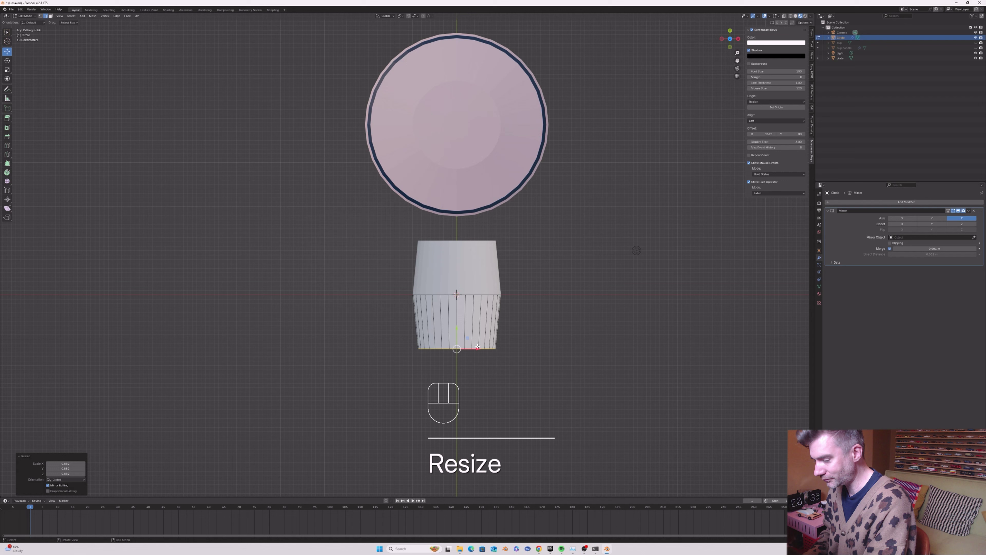
key(r)
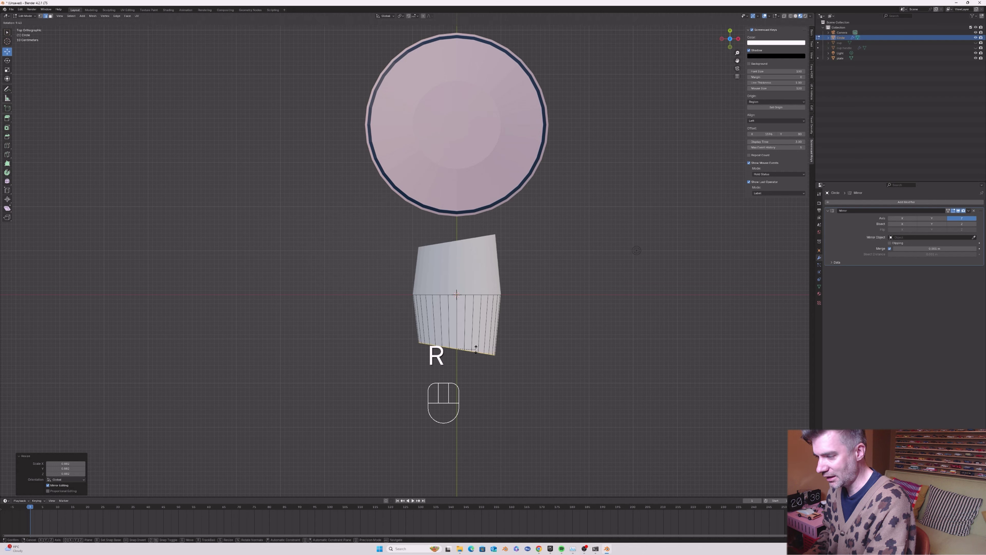
click(475, 347)
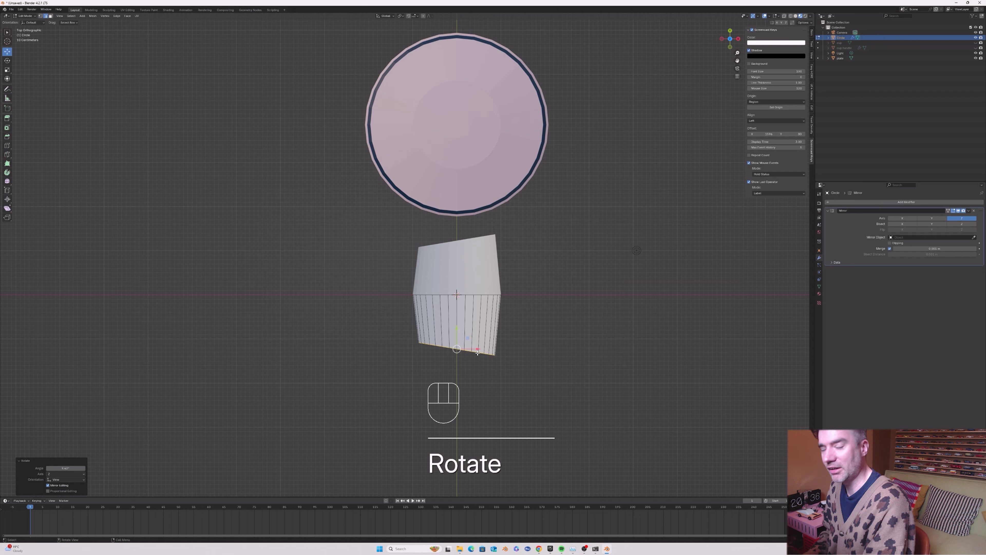
- Extrude a second section diagonally from the tilted end loop and scale its end to about 0.7
key(e)
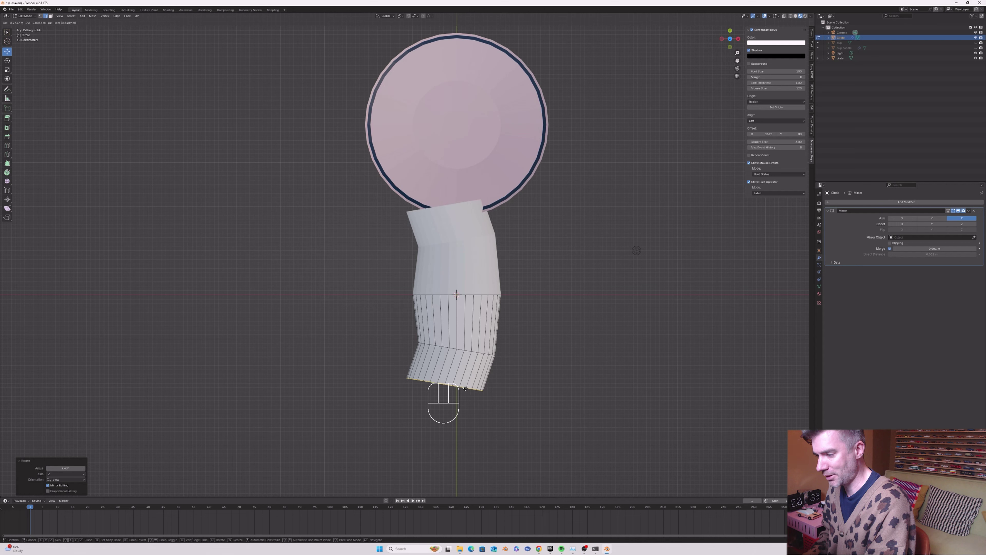
click(465, 389)
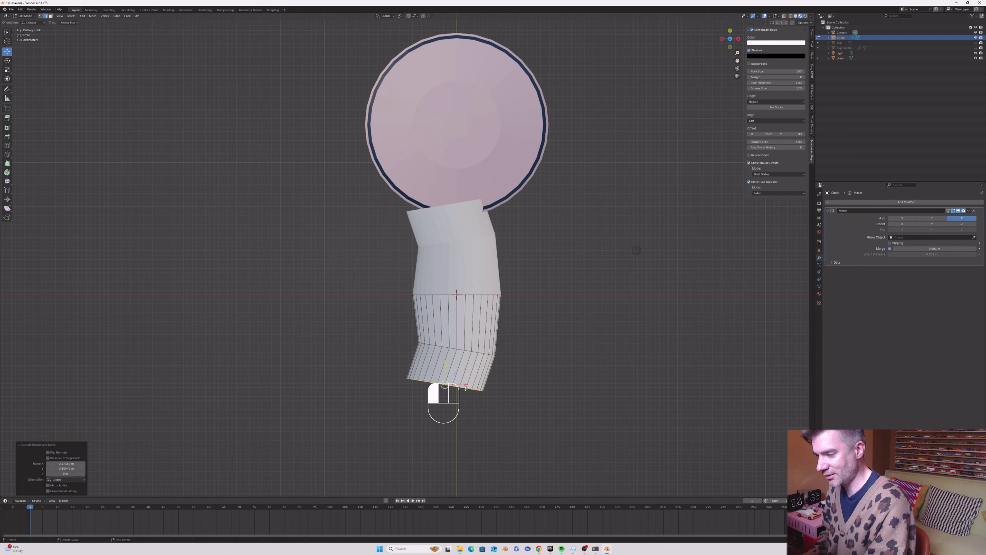
key(s)
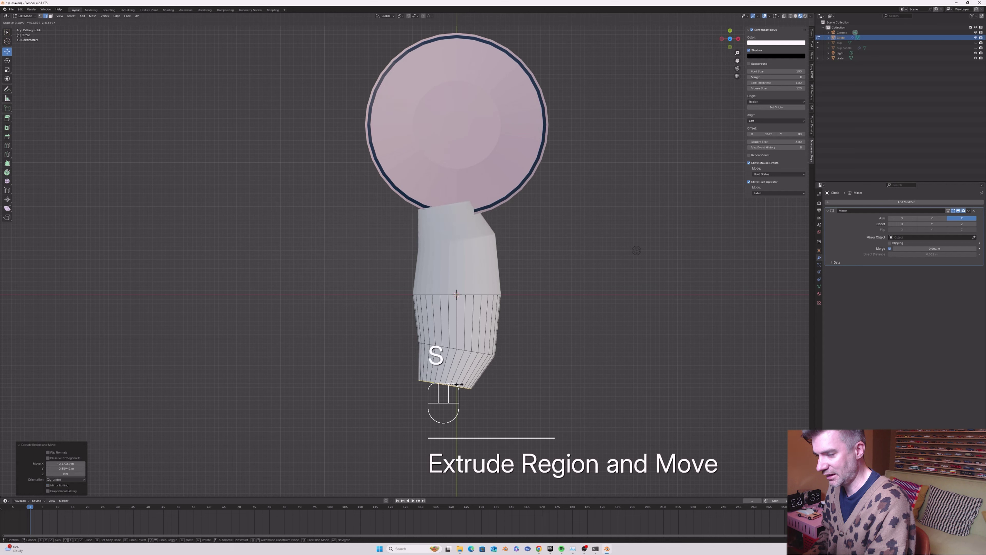
click(459, 384)
- Tilt the second section's end loop further and shift it slightly outward along the bend
key(r)
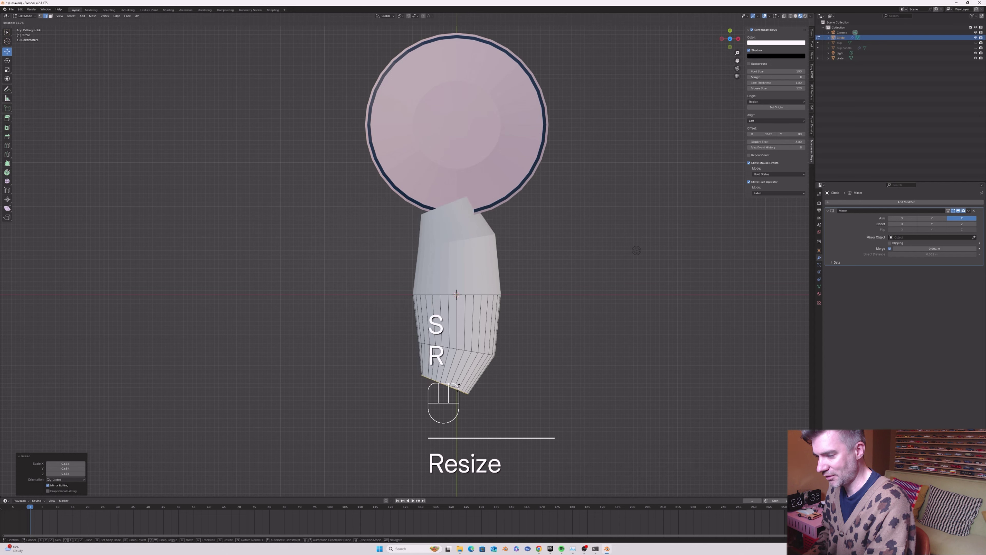
click(458, 386)
key(g)
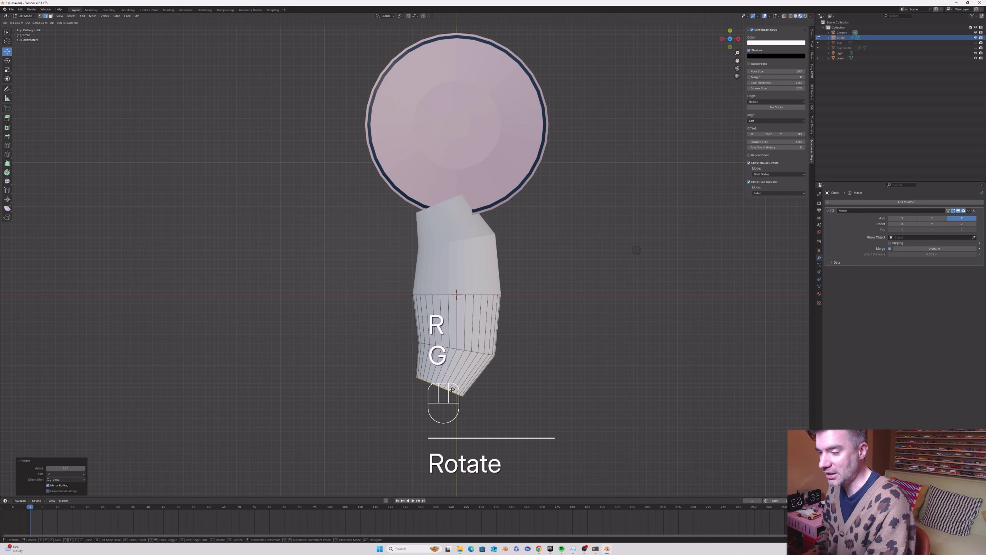
click(452, 392)
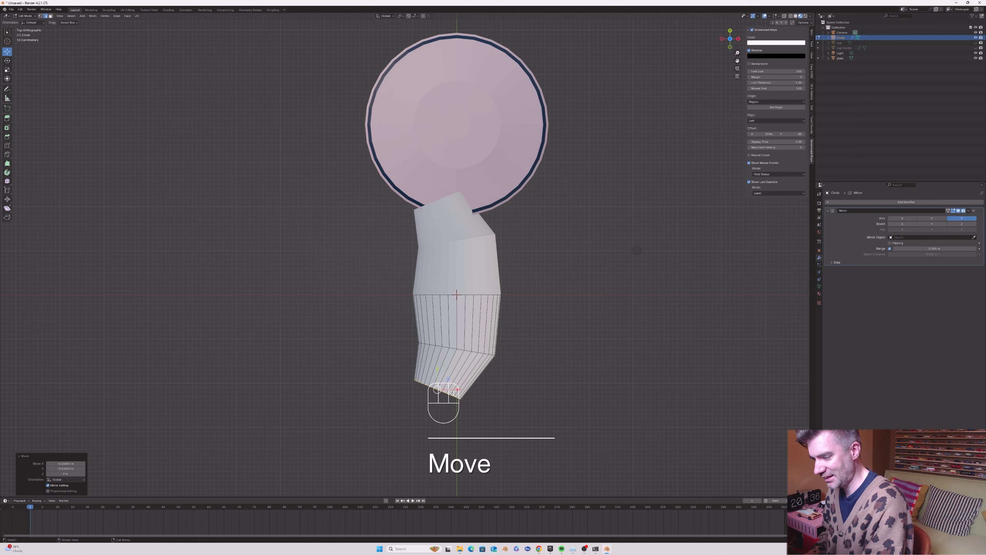
- Extrude a third section diagonally from the tube's end loop and scale its end to about 0.55
key(e)
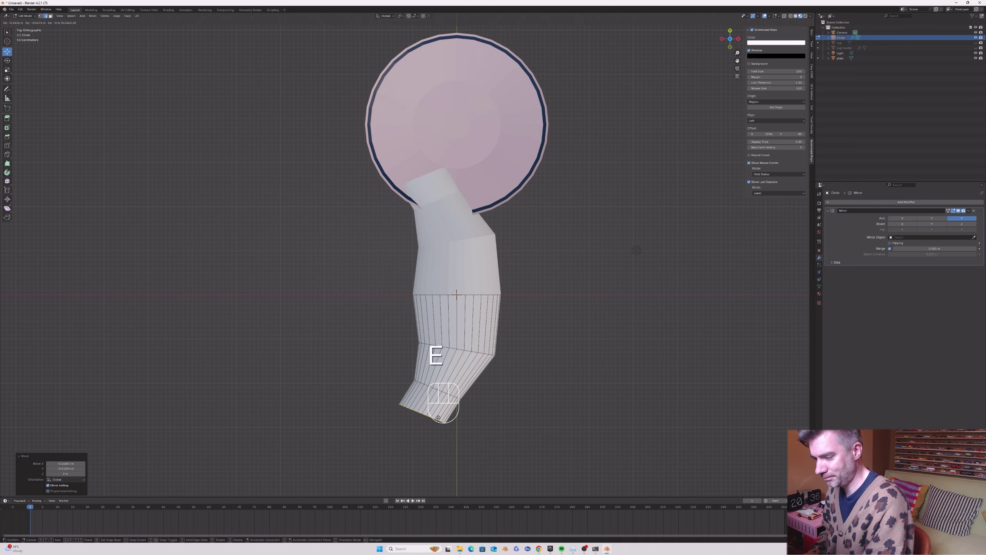
click(437, 420)
key(s)
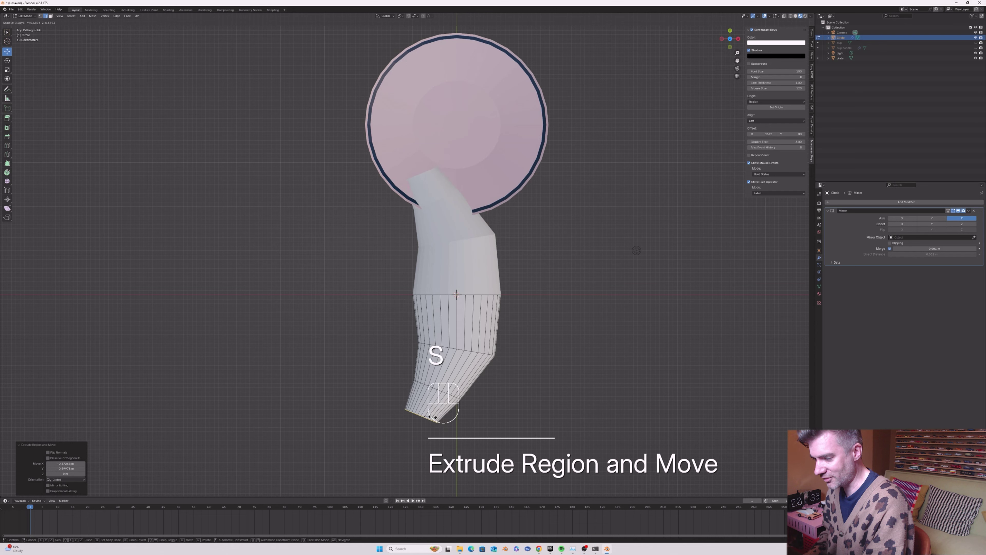
click(431, 416)
- Tilt the third section's end loop further along the bend and nudge it outward to smooth the curve
key(g)
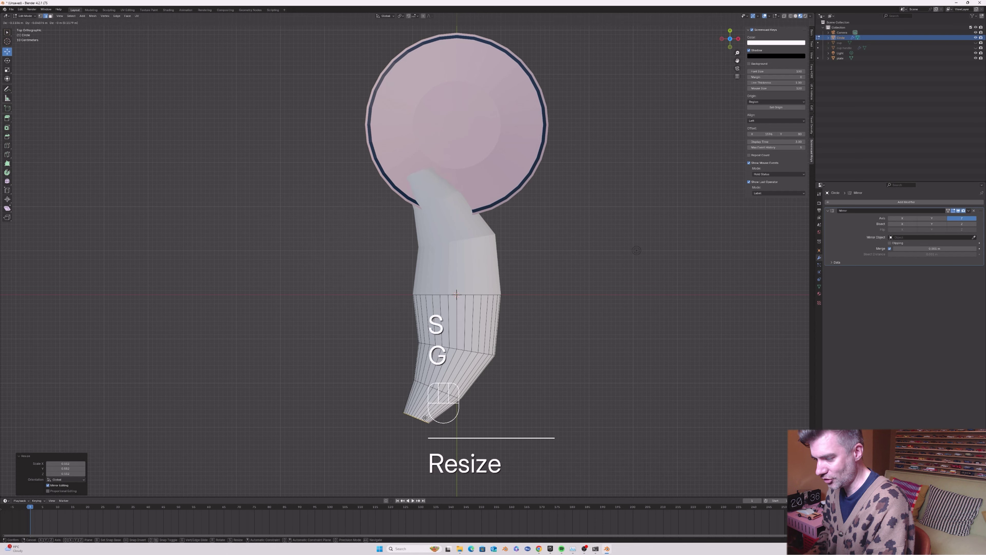
click(426, 419)
key(r)
click(420, 421)
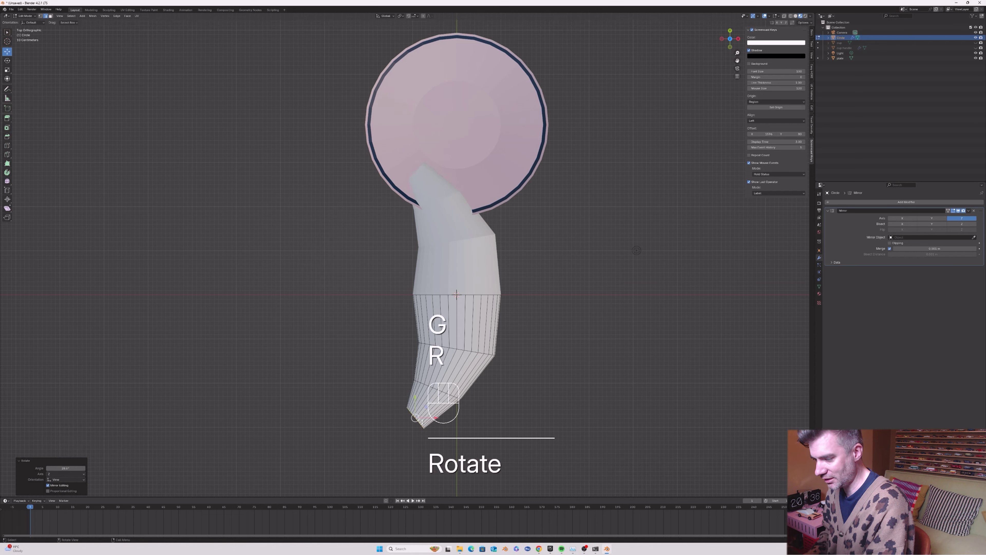
key(g)
click(420, 422)
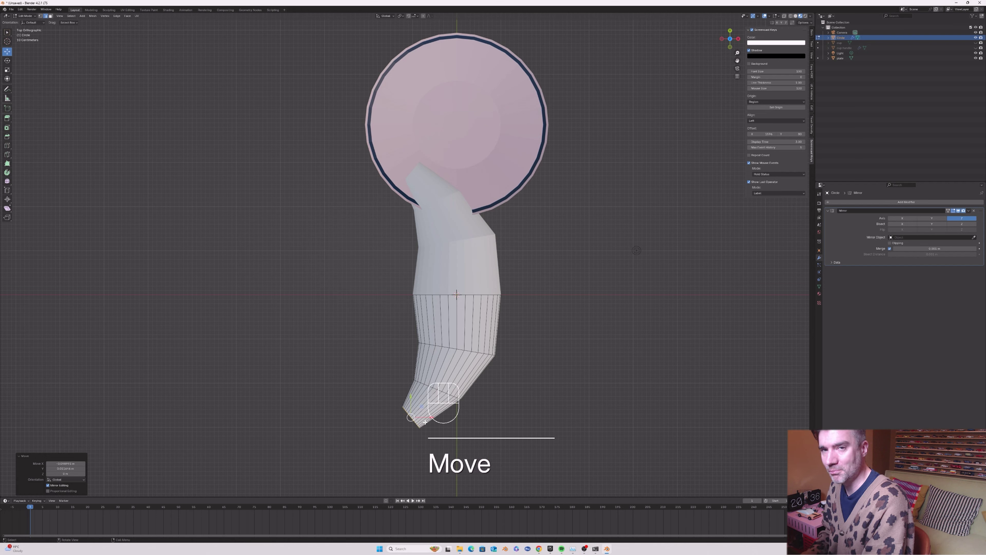
- Extrude a short fourth section outward from the tilted end loop, continuing the tube's curve
key(e)
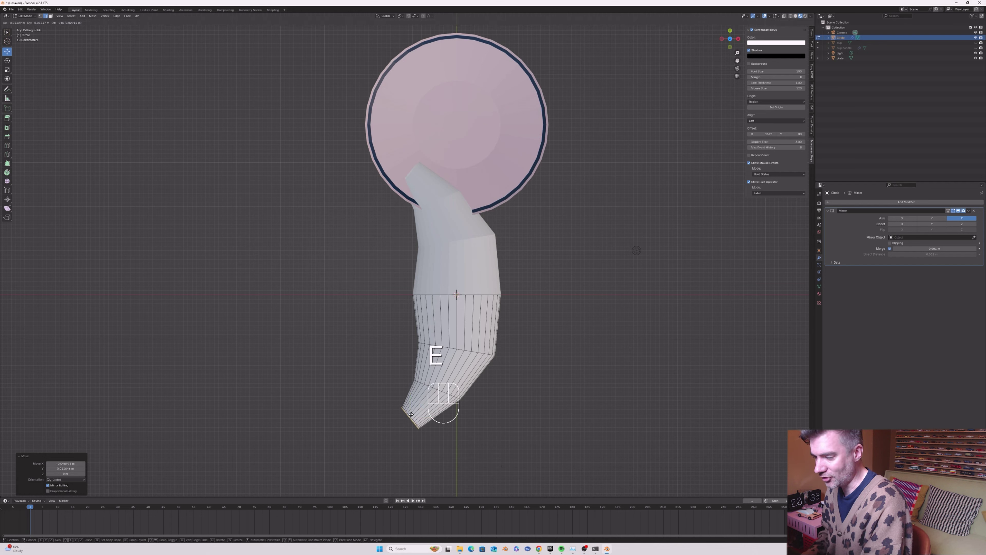
click(392, 425)
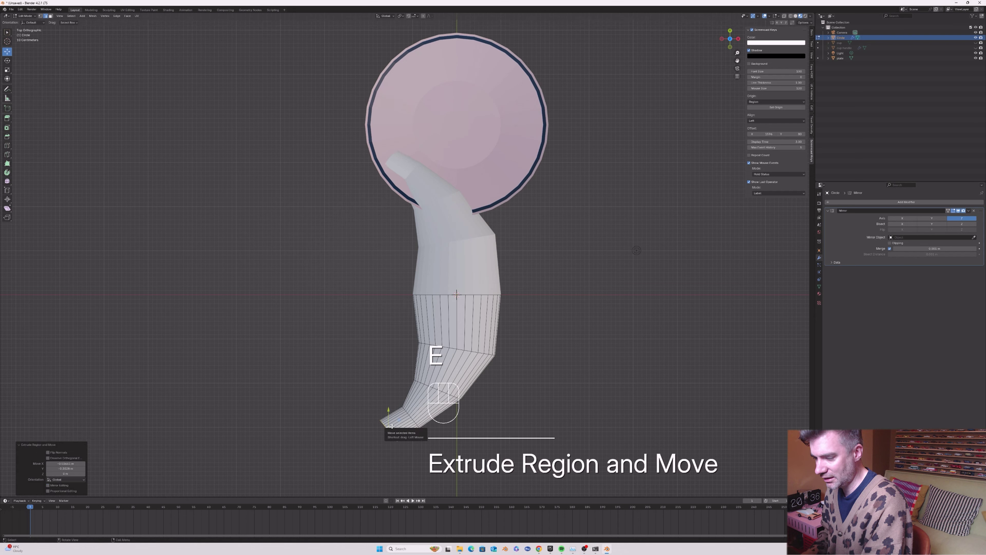
key(s)
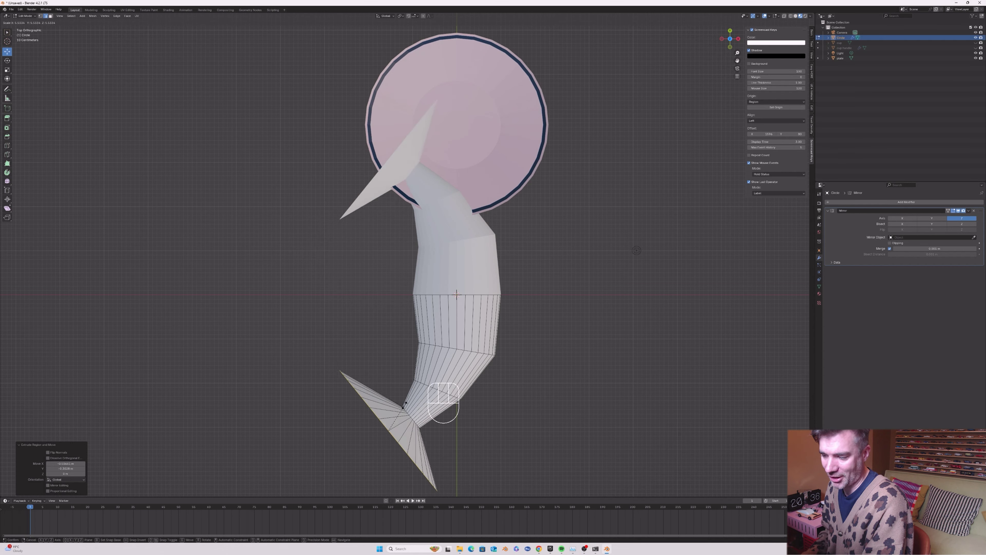
click(496, 403)
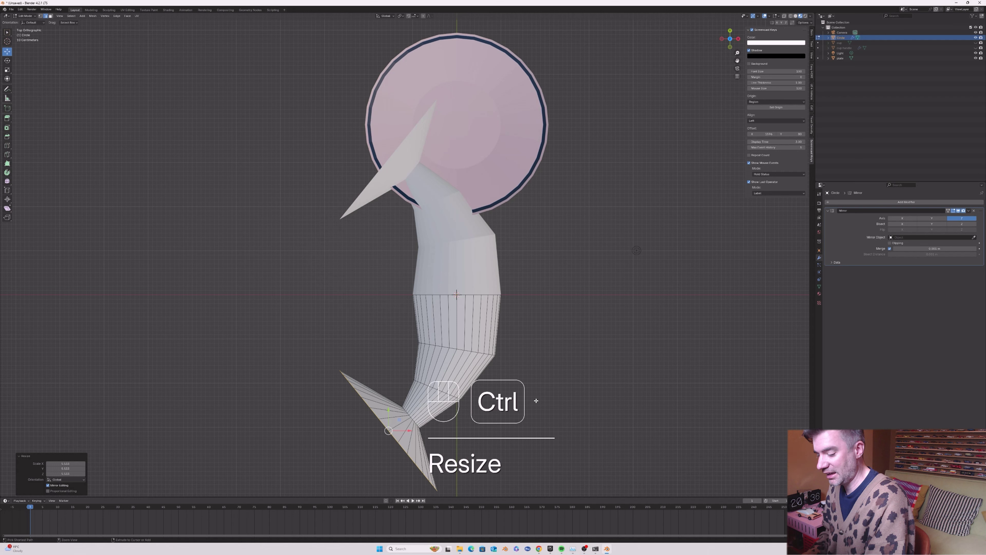
key(ctrl+z)
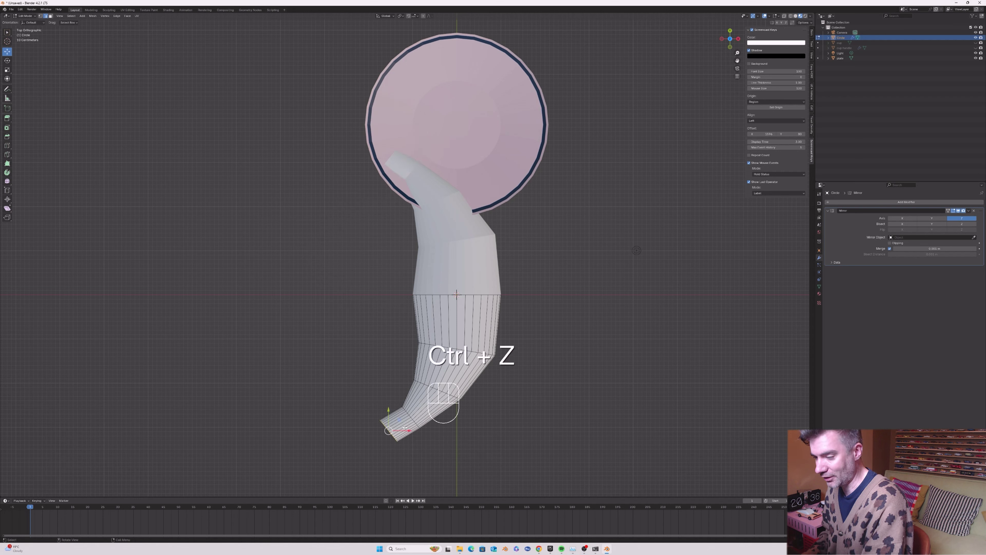
- Scale the fourth section's end loop down to slightly under half size
key(s)
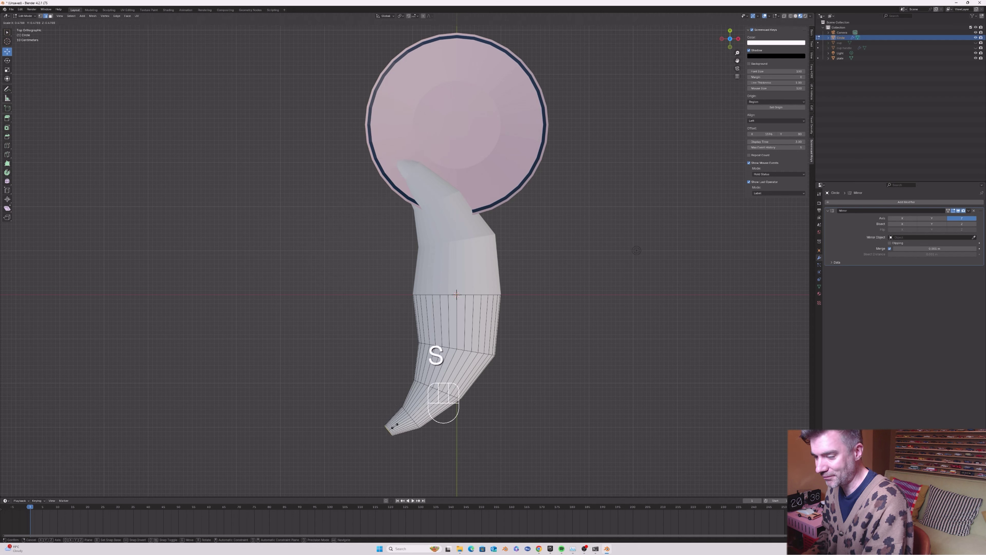
click(395, 426)
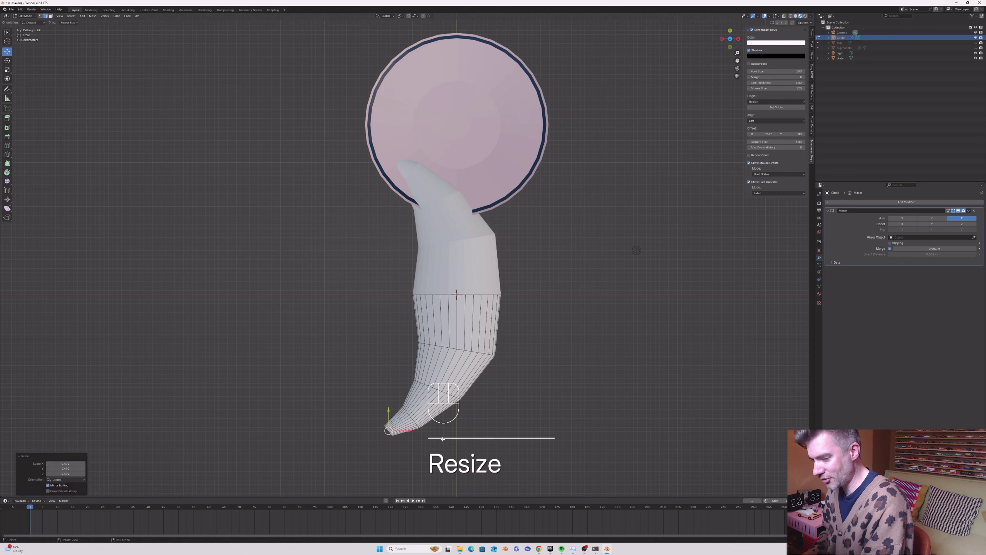
- Extrude a small tip from the narrowed end loop, shrink its end and rotate it slightly
key(e)
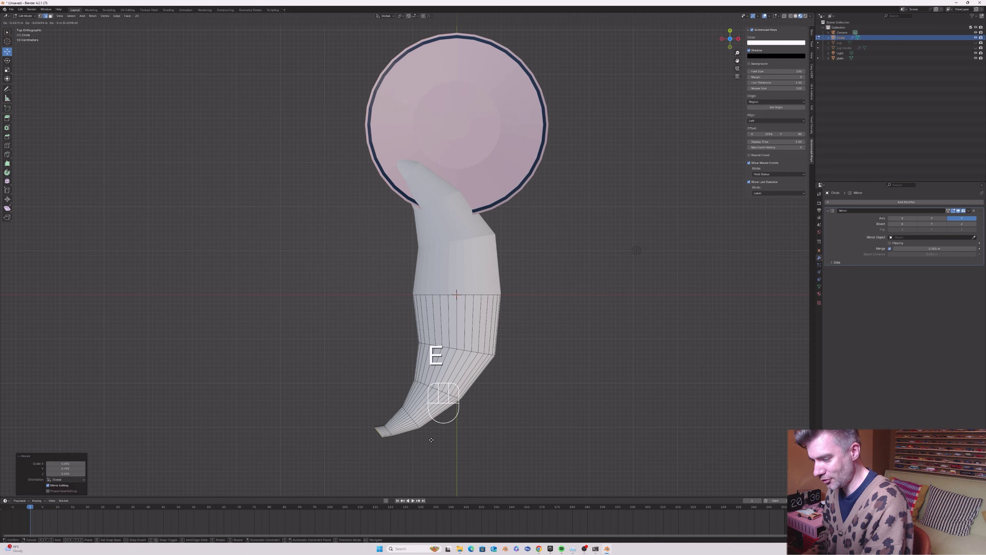
click(431, 440)
key(s)
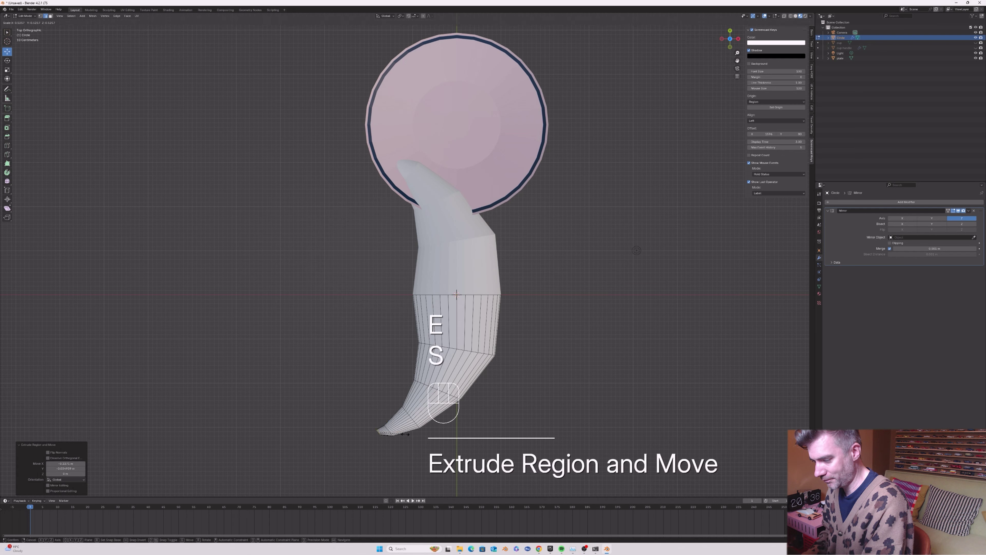
click(404, 434)
key(r)
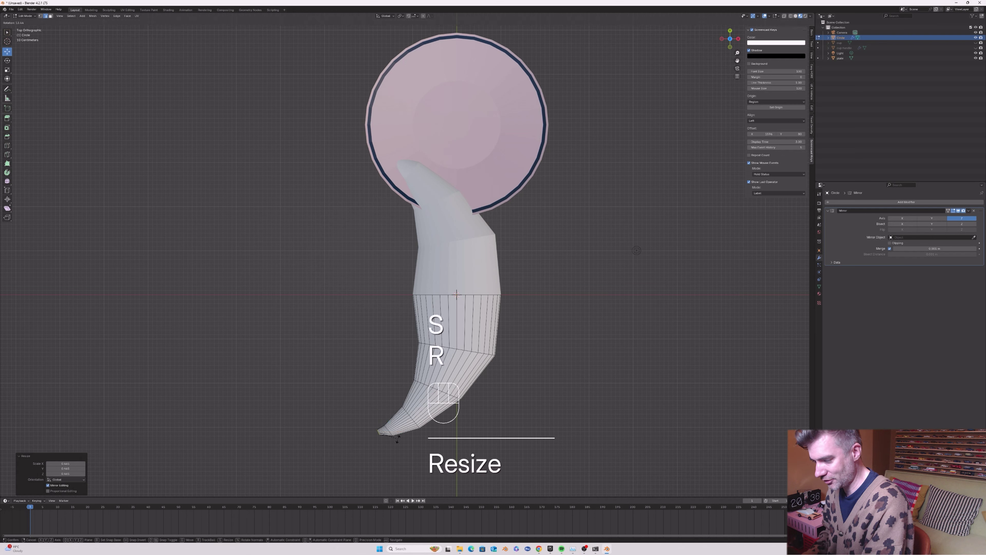
click(397, 438)
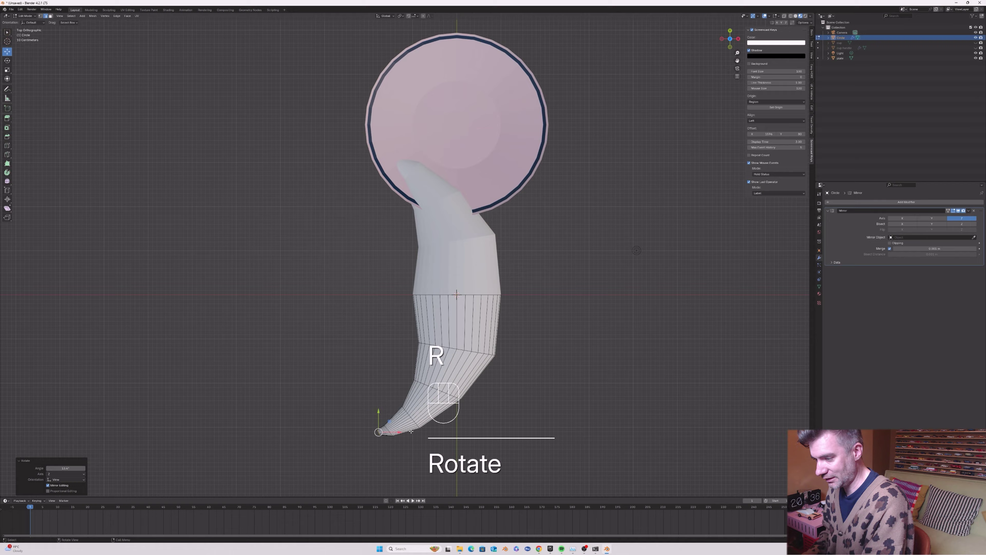
- Select the open edge loop at the tube's tip and fill it with a face
middle_drag(411, 431, 723, 75)
key(Tab)
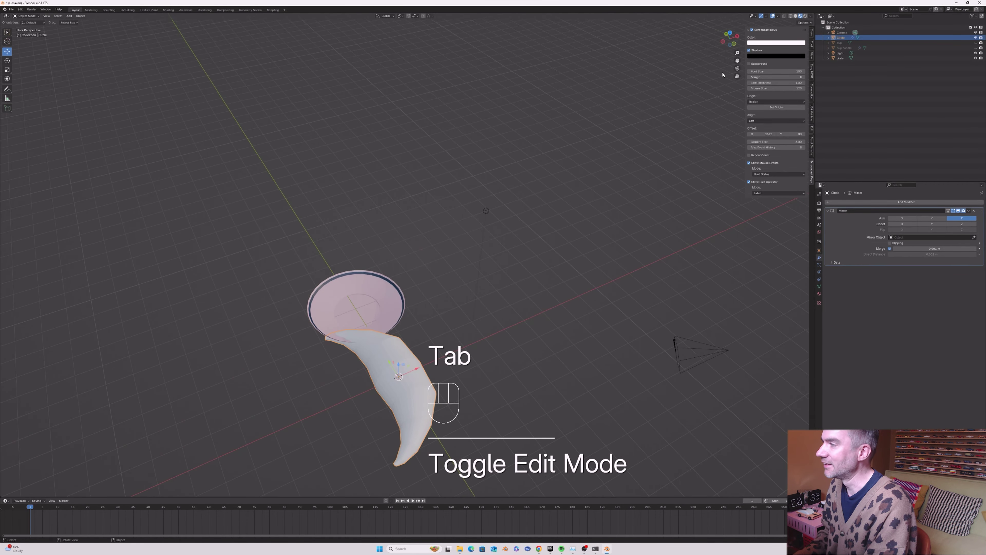
drag(737, 60, 389, 349)
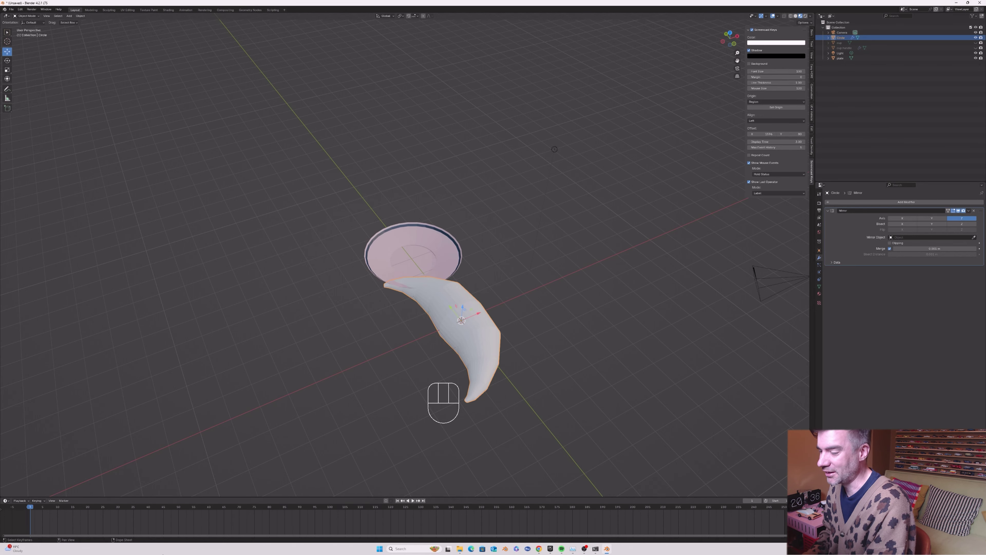
key(Tab)
scroll(454, 398, up, 4)
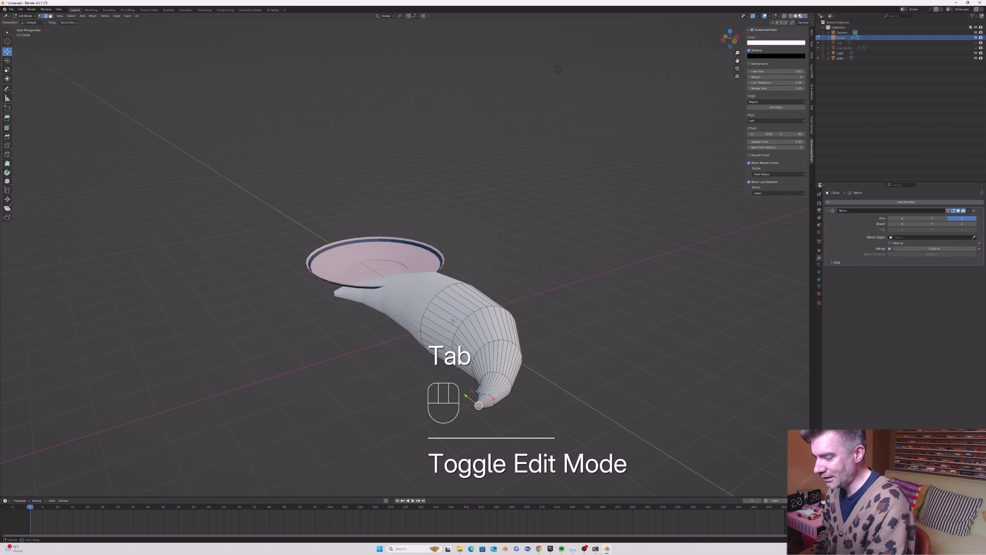
scroll(472, 399, up, 3)
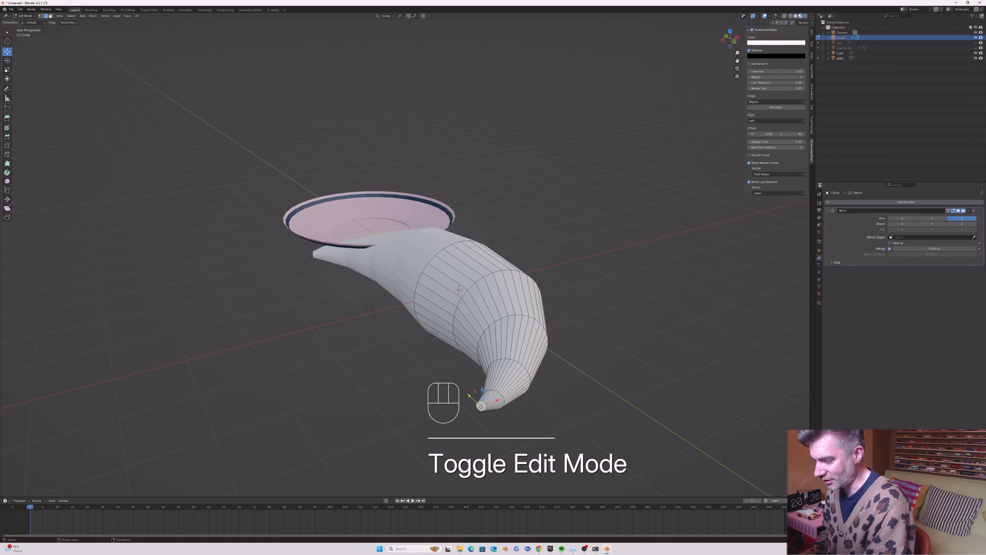
click(491, 409)
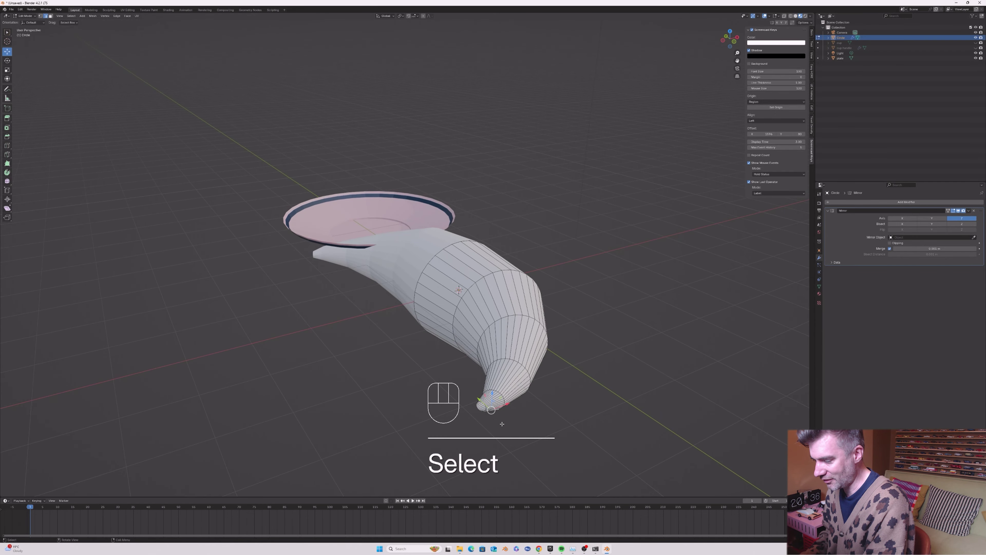
scroll(501, 420, up, 4)
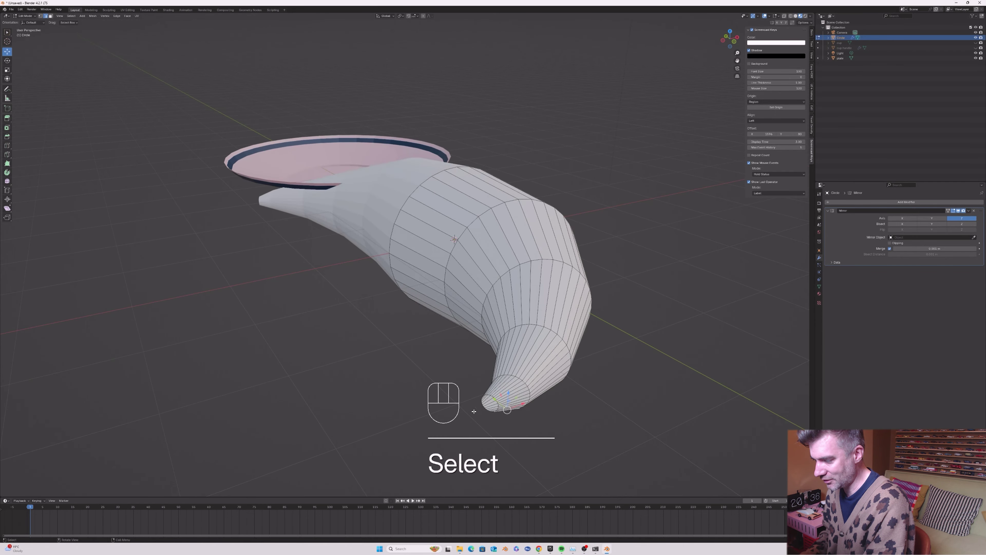
alt+click(493, 389)
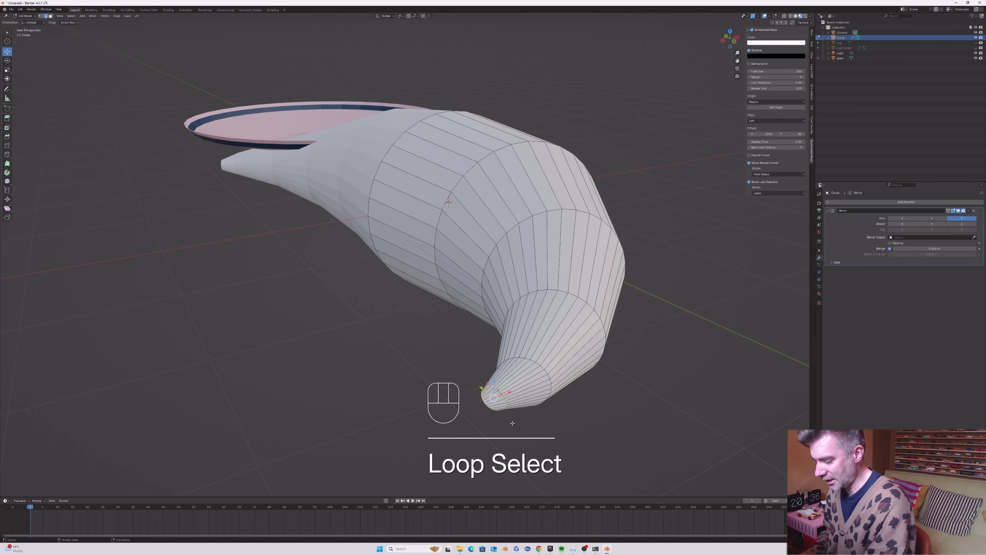
key(f)
middle_drag(492, 389, 509, 383)
- Add a loop cut in the second section close to the first section's outer ring and scale it to about 0.92 to form a step
key(Tab)
middle_drag(470, 272, 485, 248)
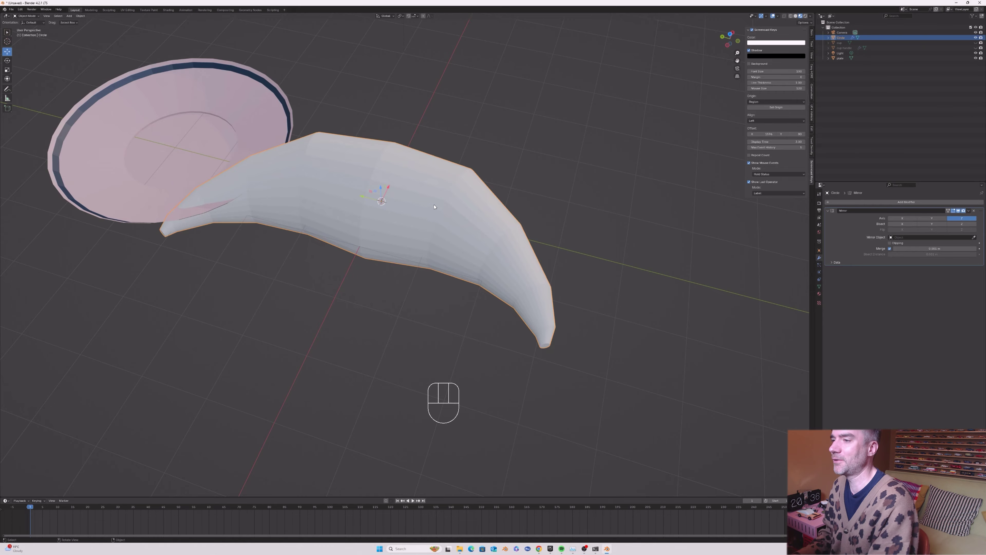
key(Tab)
middle_drag(466, 181, 416, 162)
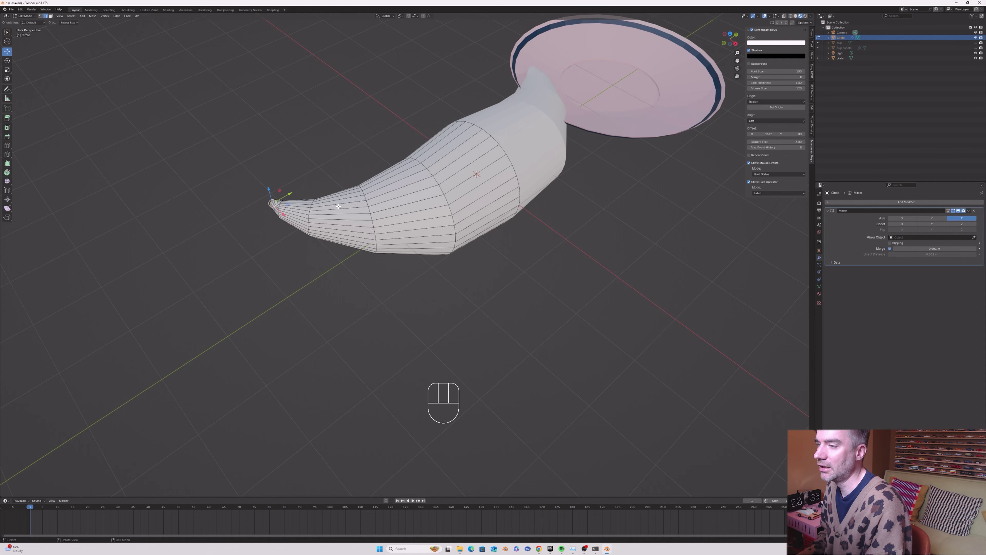
middle_drag(395, 197, 409, 196)
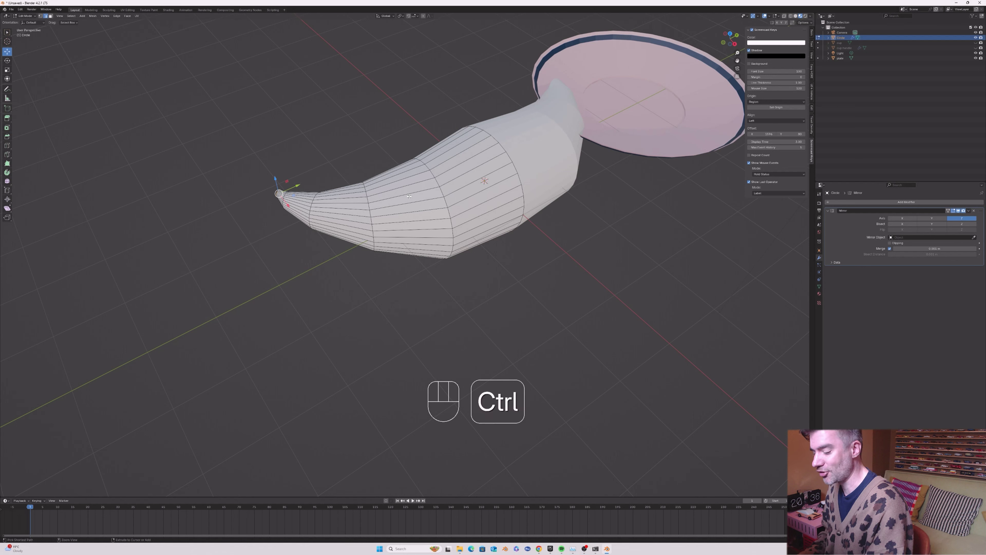
key(ctrl+r)
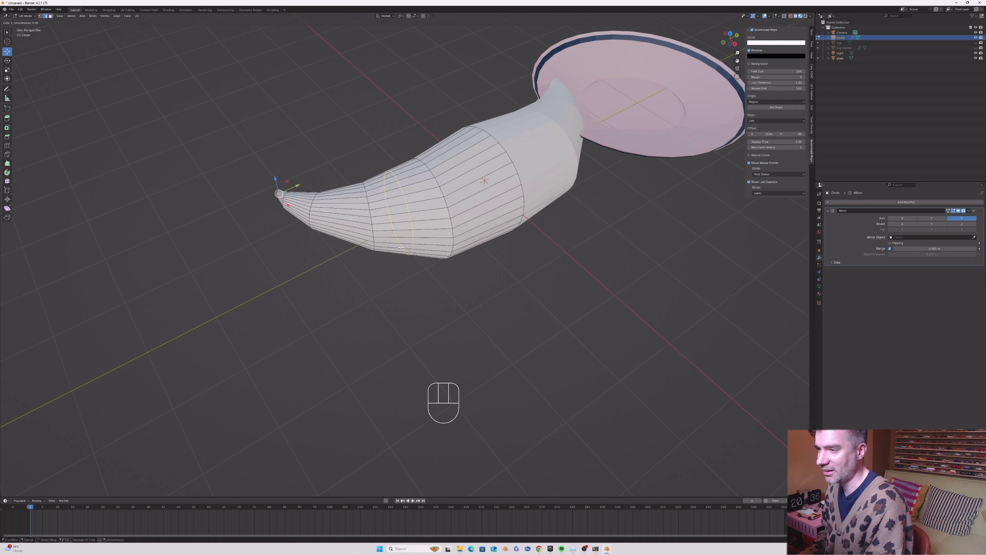
click(409, 204)
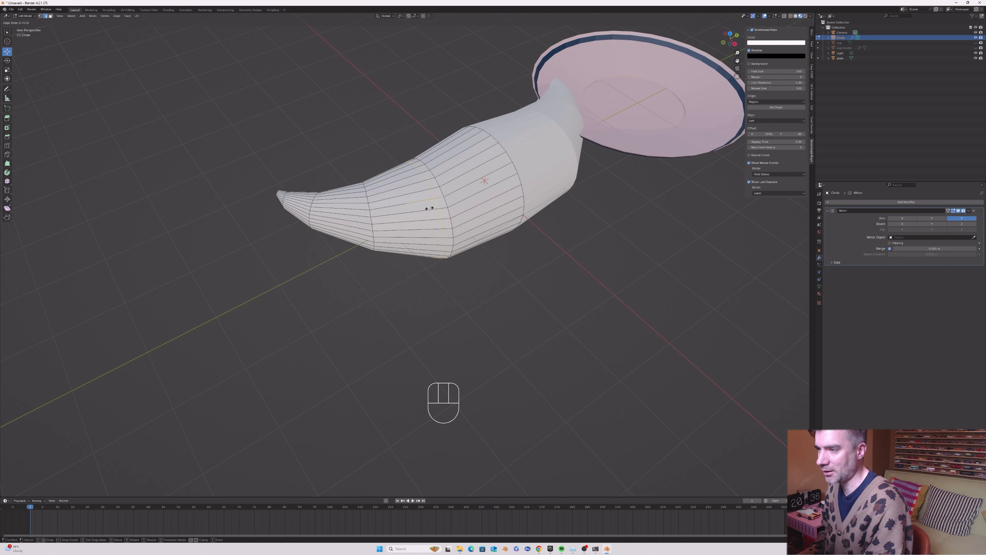
click(437, 203)
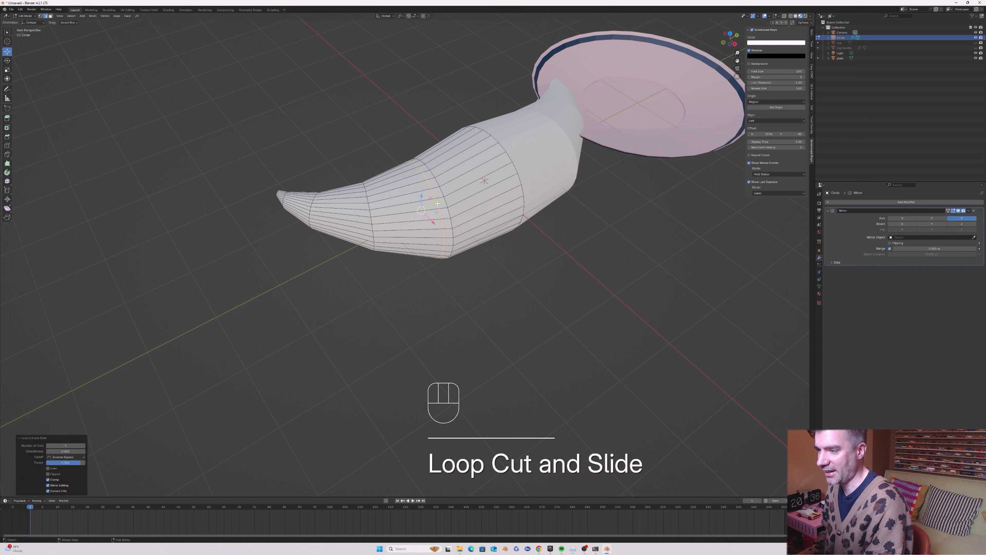
key(s)
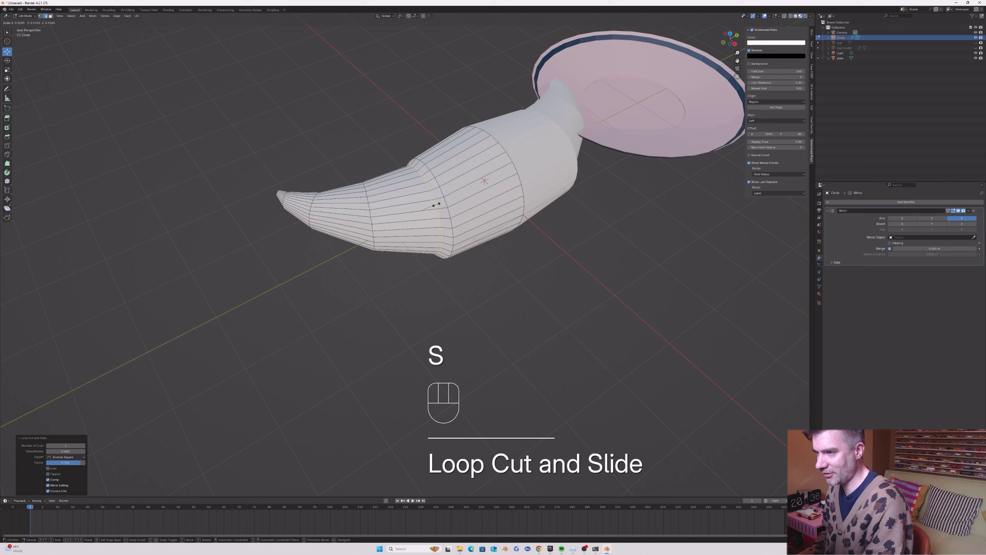
click(436, 204)
- Add a loop cut in the third section close to the second section's outer ring and scale it down slightly to form a step
mouse_move(360, 202)
middle_down()
mouse_move(361, 182)
mouse_move(361, 196)
middle_up()
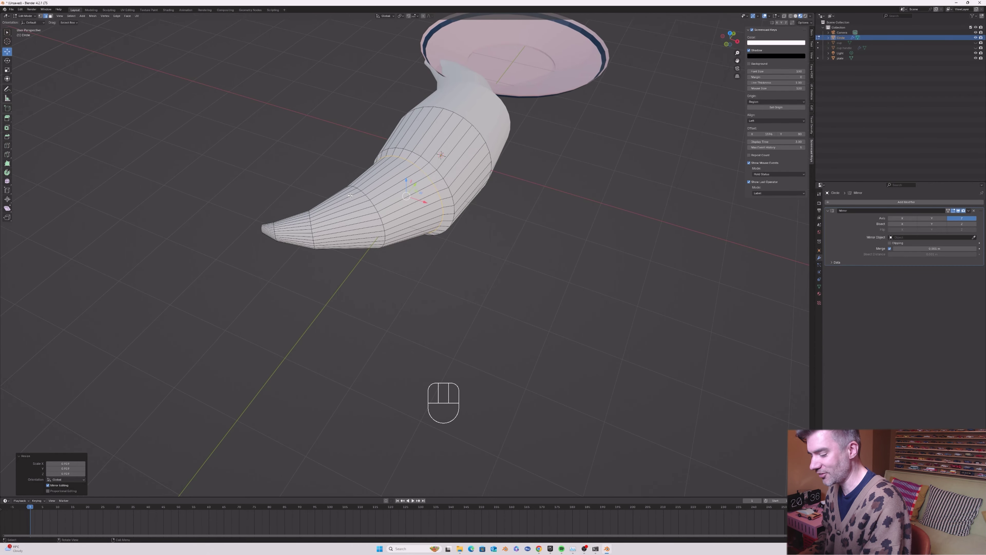
key(ctrl)
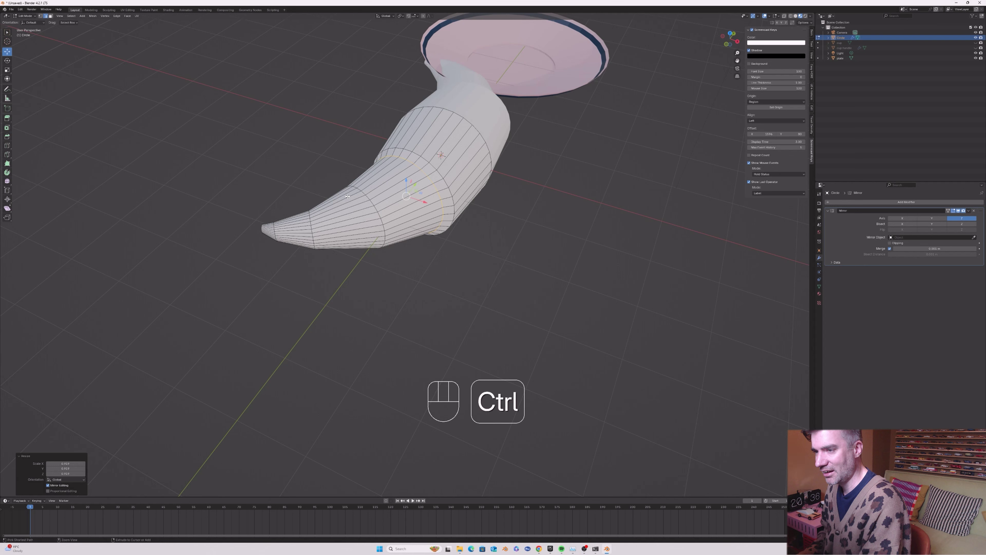
key(ctrl+r)
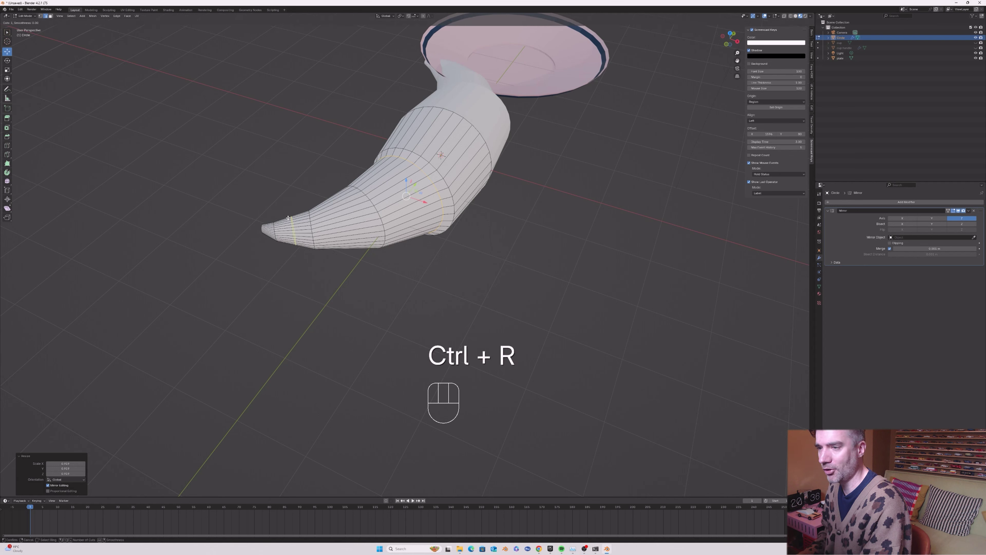
click(342, 206)
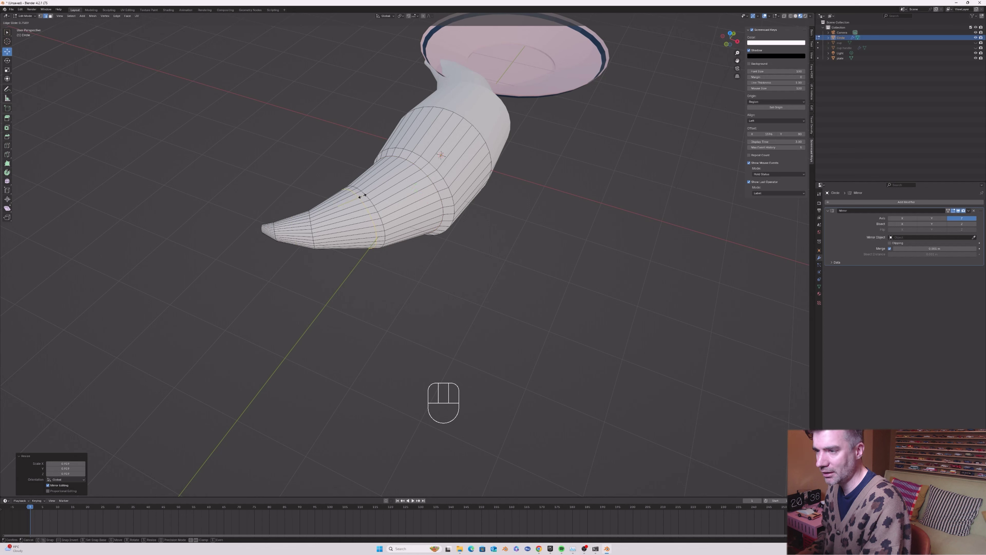
click(362, 197)
key(s)
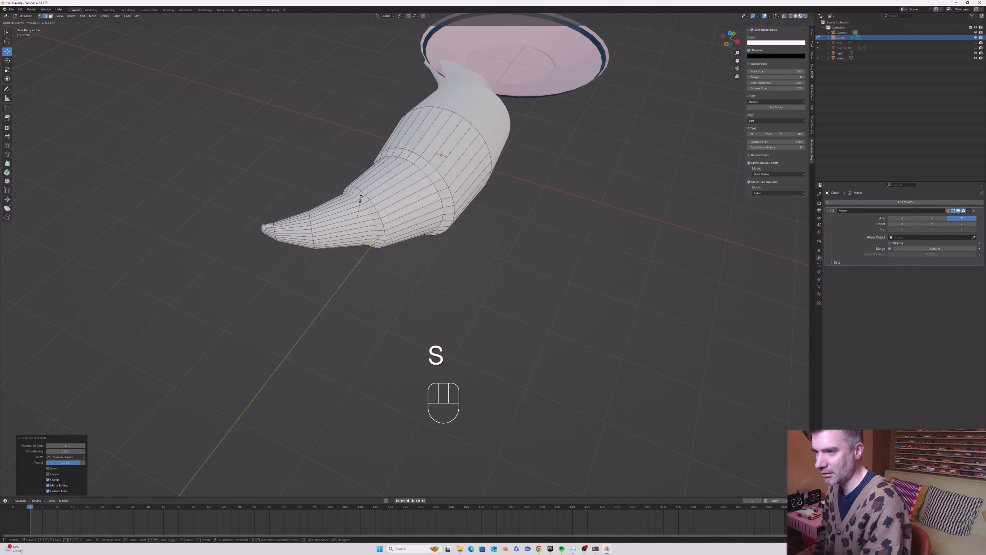
click(360, 198)
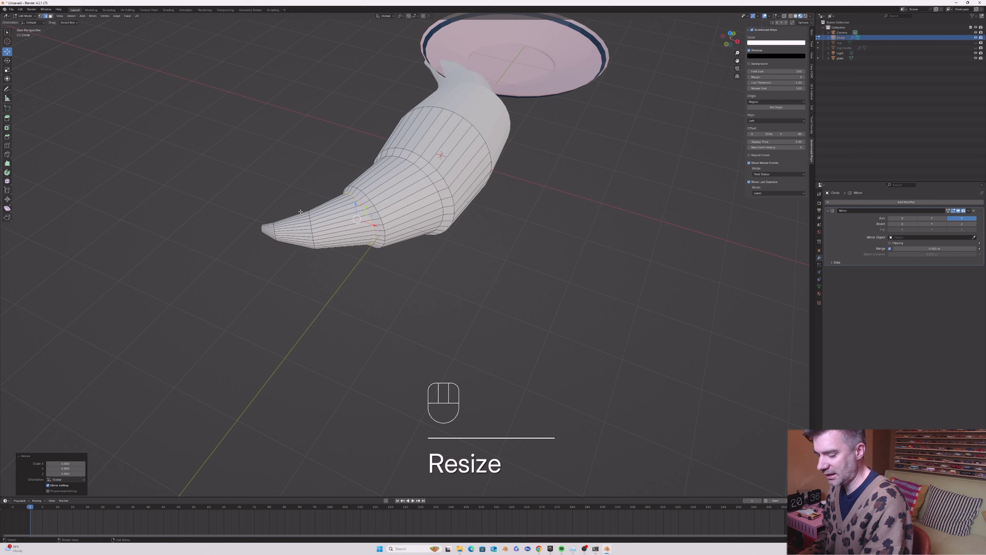
- Add a loop cut in the fourth section close to the third section's outer ring and scale it down slightly to form a step
key(ctrl+r)
click(294, 218)
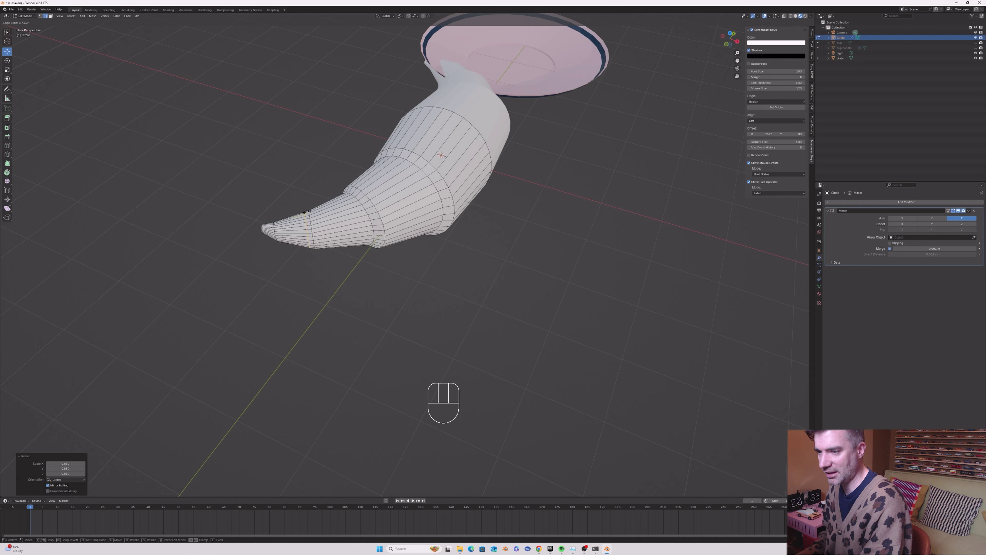
click(306, 212)
key(s)
click(288, 216)
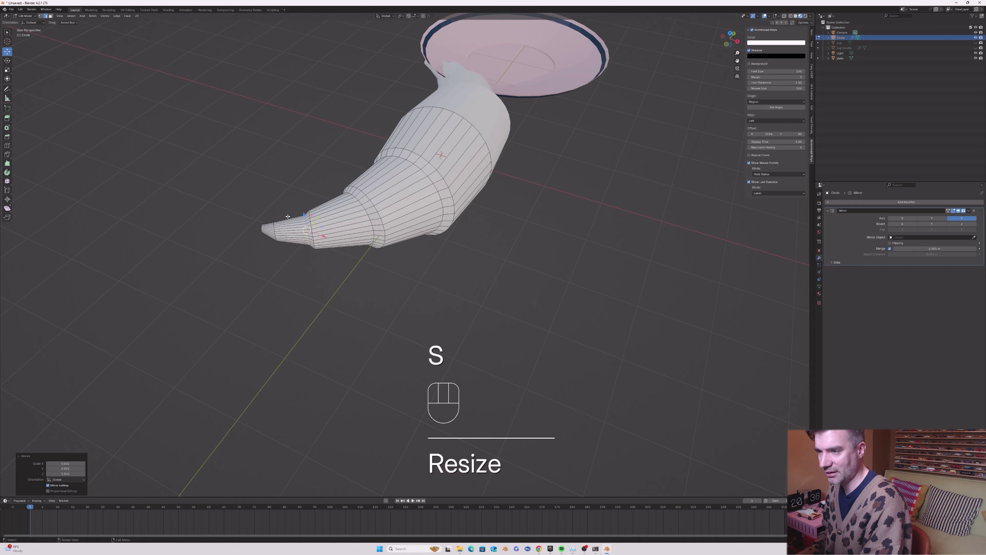
- Add a loop cut in the small tip section near its wider ring and scale it down slightly to form the last step
key(ctrl+r)
click(267, 223)
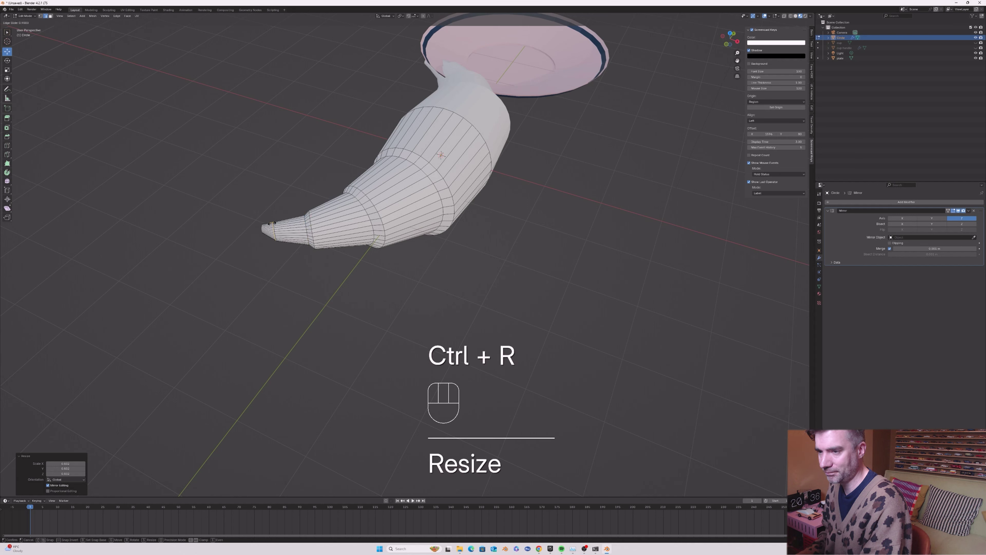
click(271, 223)
key(s)
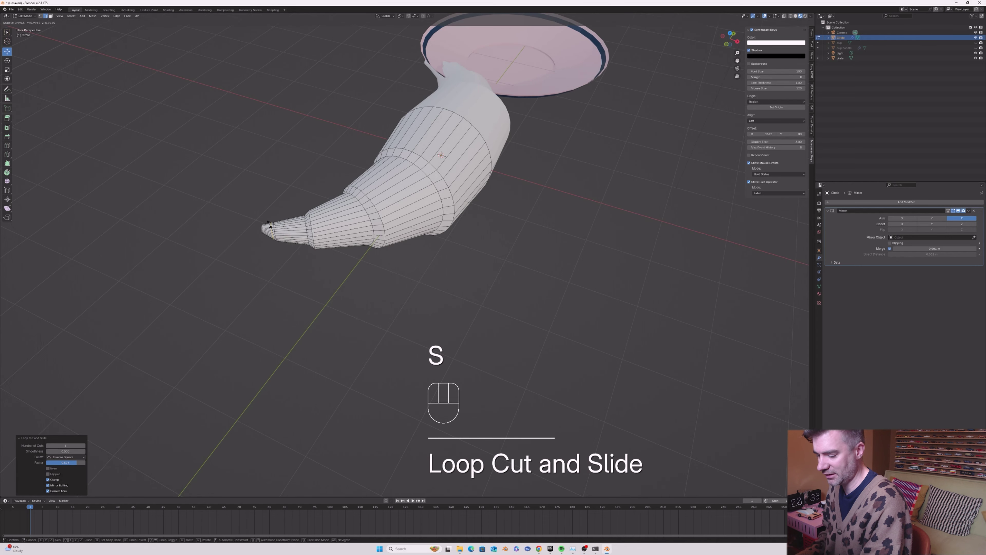
click(269, 225)
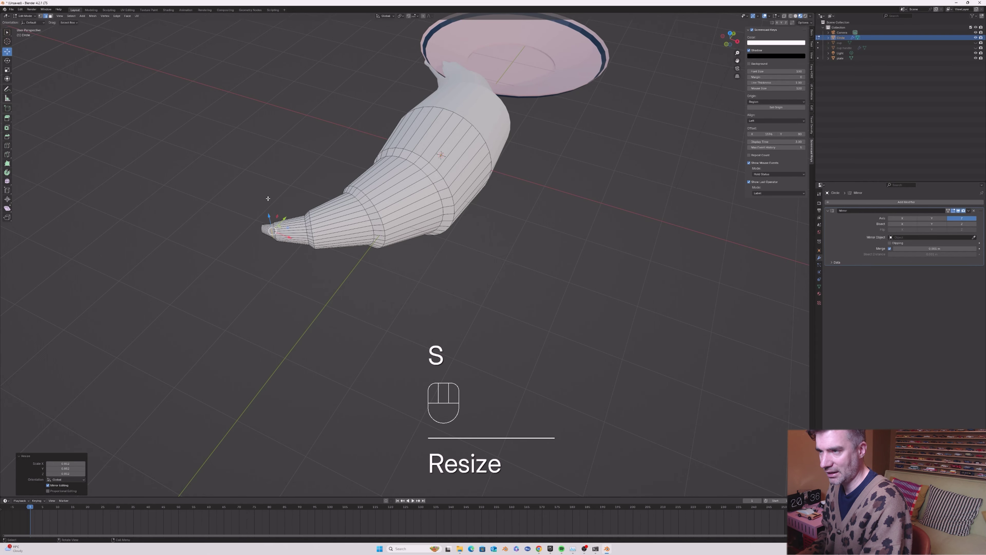
- Leave mesh editing and scale the whole croissant down to about 0.7 of its size
key(Tab)
middle_drag(271, 205, 407, 171)
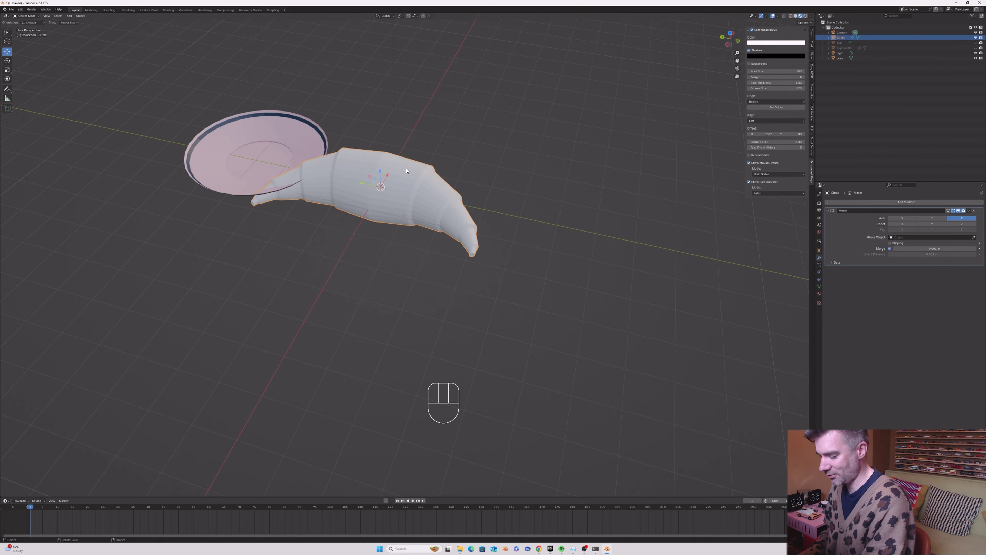
key(s)
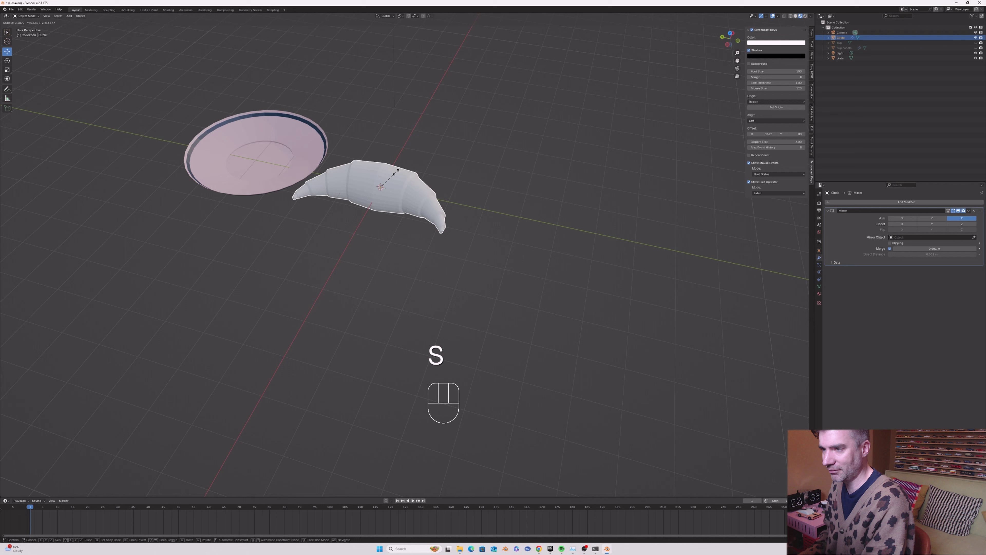
click(398, 171)
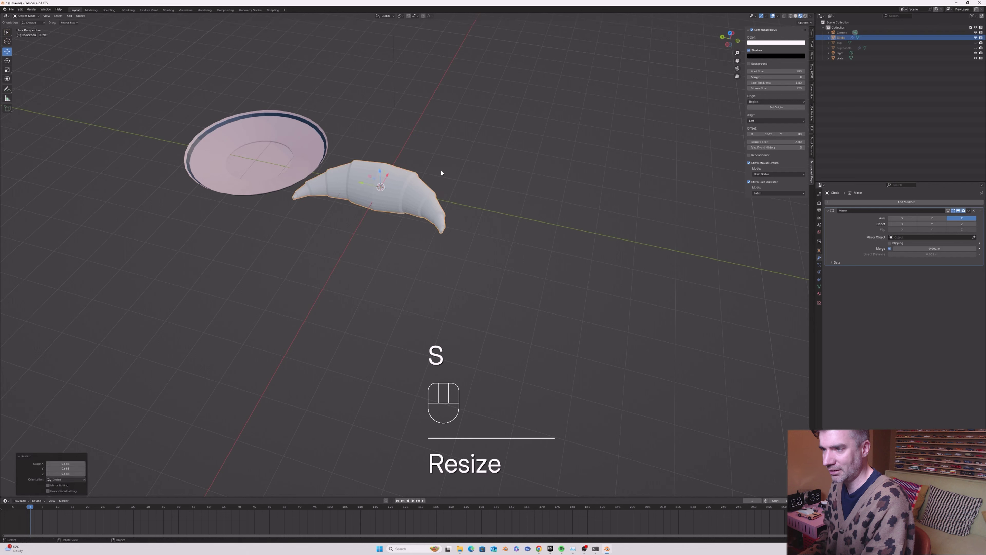
- Create a new material for the croissant and set its base color to a light pastry orange
click(819, 294)
click(858, 225)
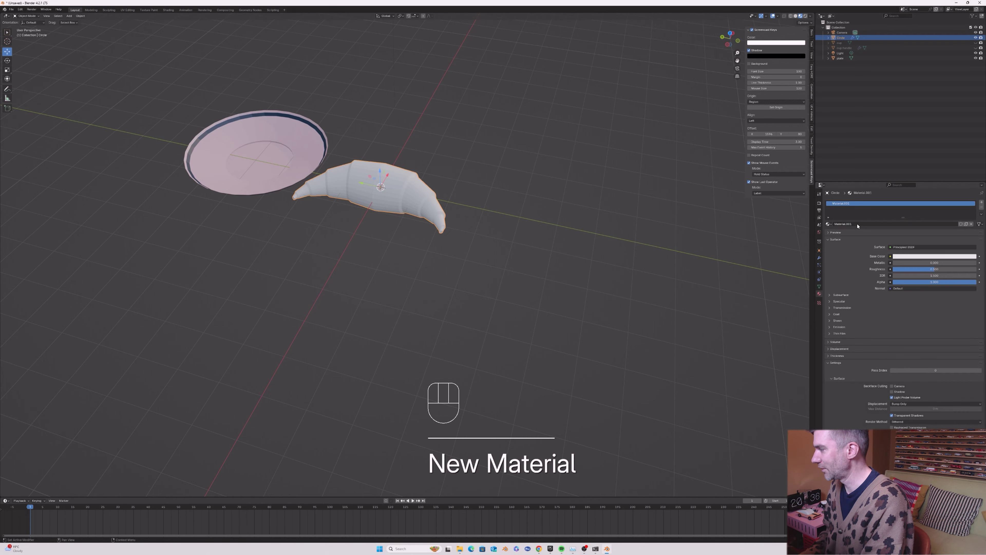
click(904, 257)
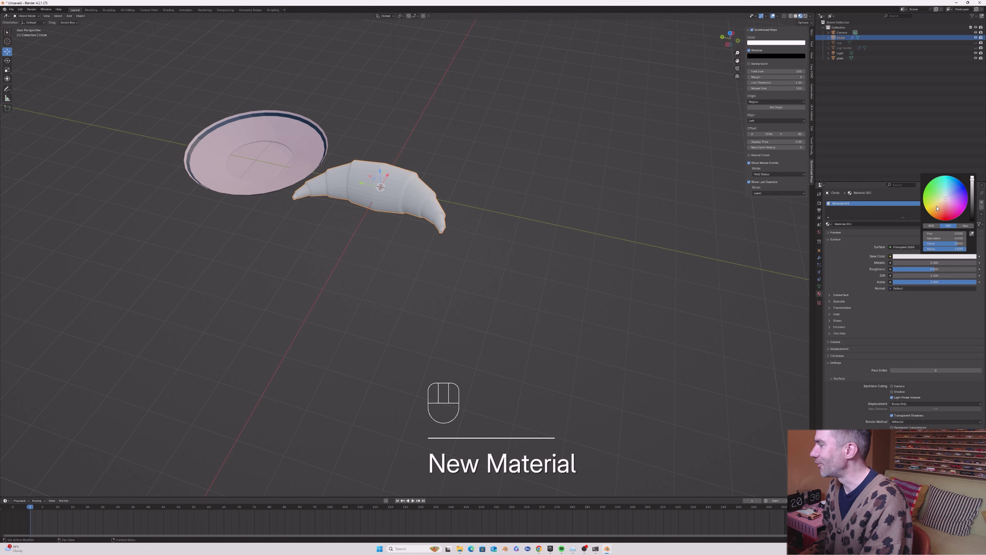
click(946, 199)
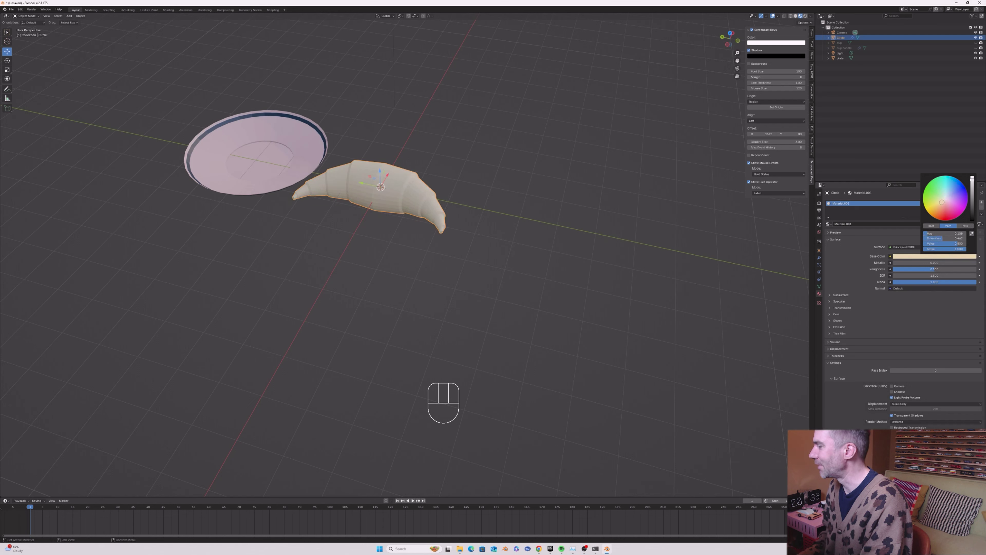
drag(942, 202, 945, 205)
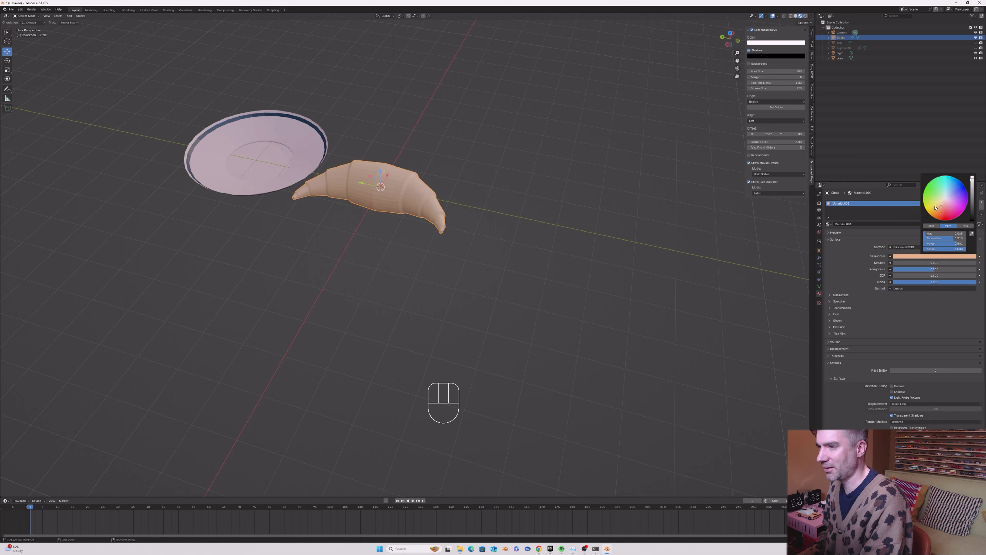
- Rename the croissant's object as croissant
click(841, 38)
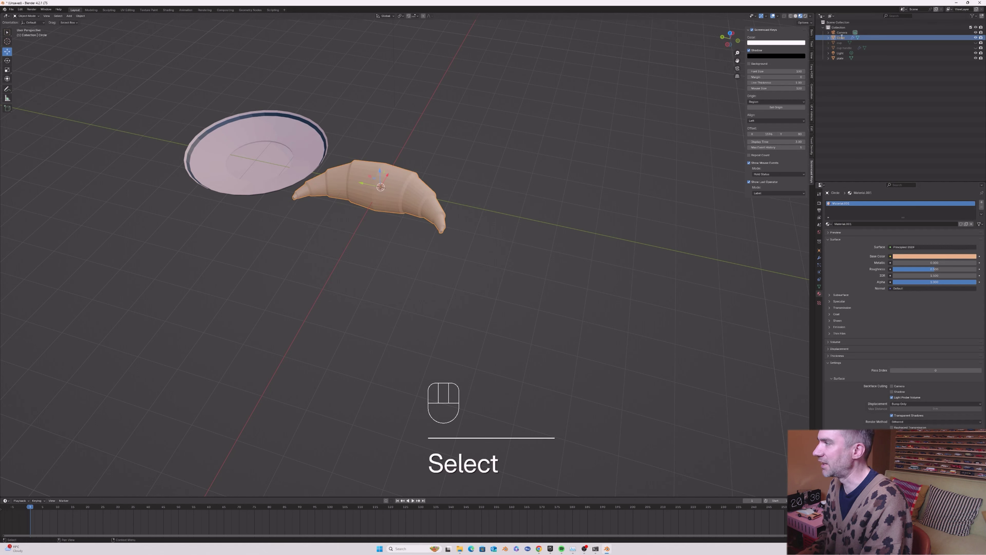
double_click(842, 38)
text(cro)
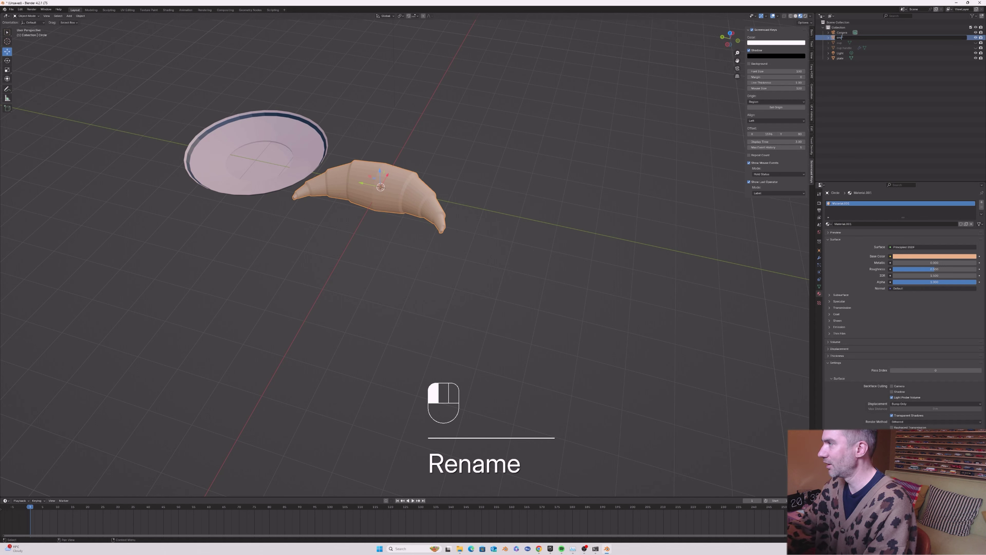
text(issant)
key(Return)
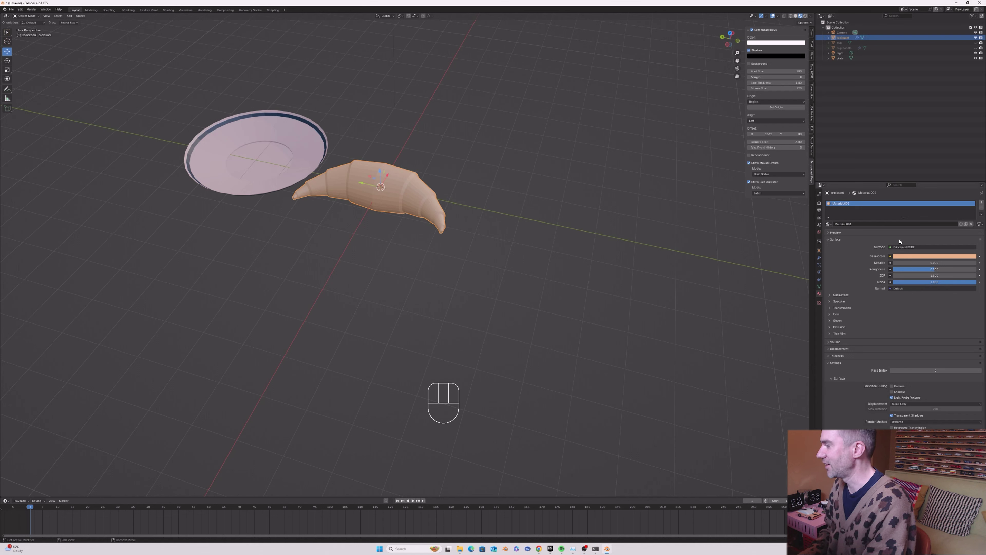
- Rename the croissant's material as croissantMaterial
click(847, 224)
text(cr)
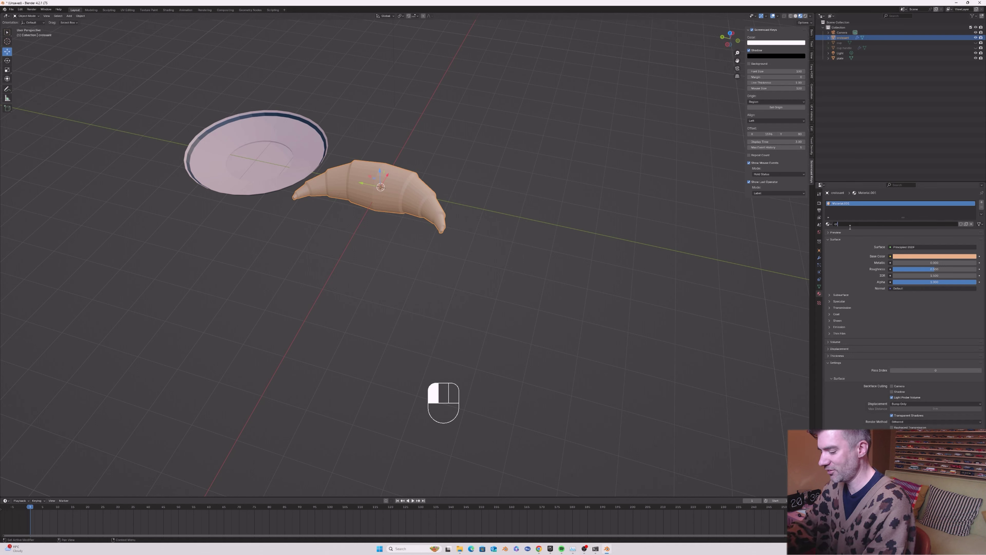
text(oss)
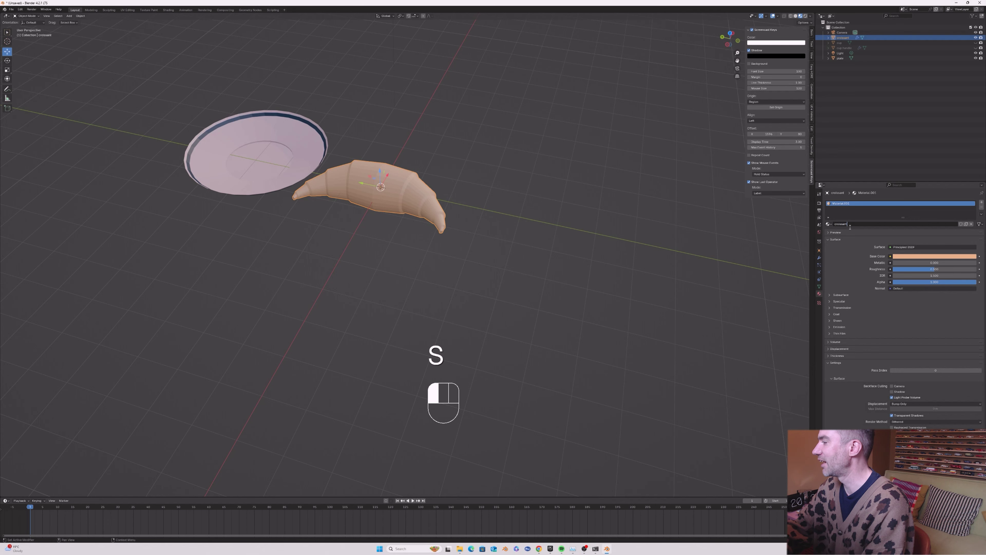
text(santMaterial)
click(850, 227)
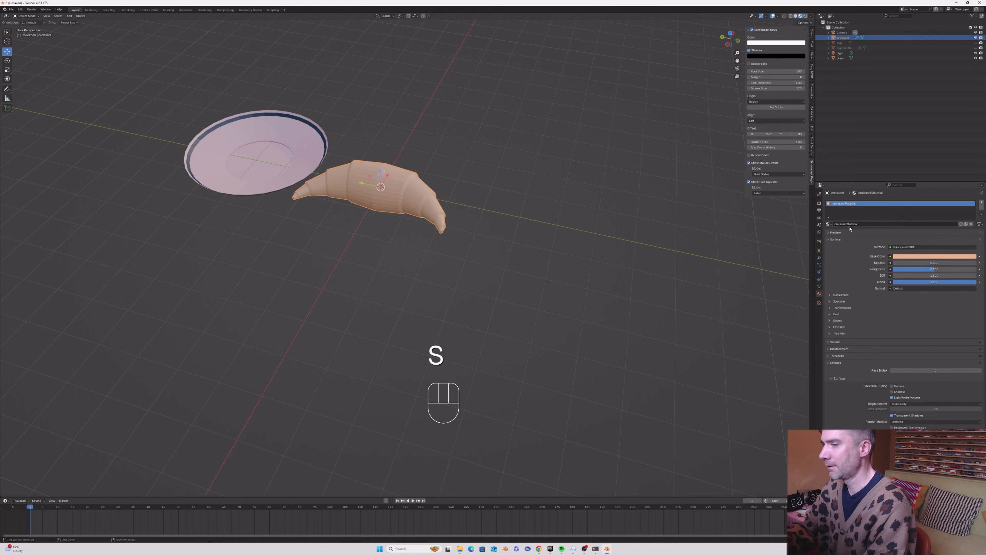
- Move the croissant along the Y axis onto the plate and raise it slightly along Z
middle_drag(502, 156, 524, 152)
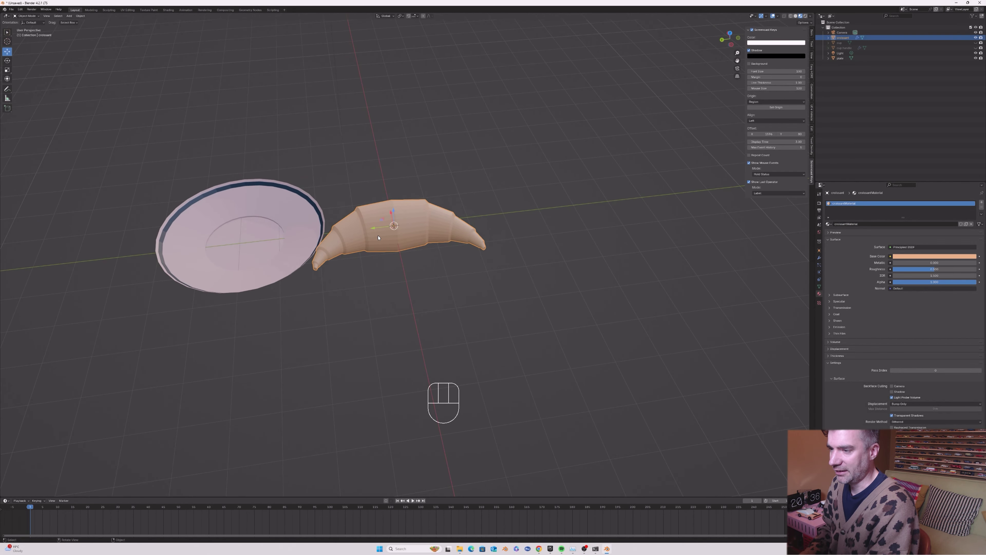
drag(374, 229, 206, 228)
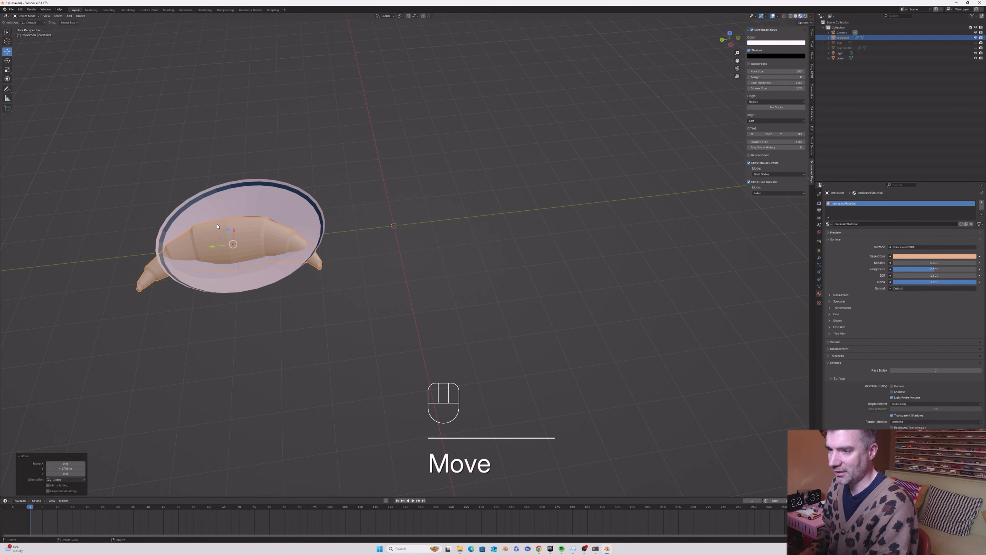
middle_drag(335, 279, 327, 187)
drag(327, 187, 329, 167)
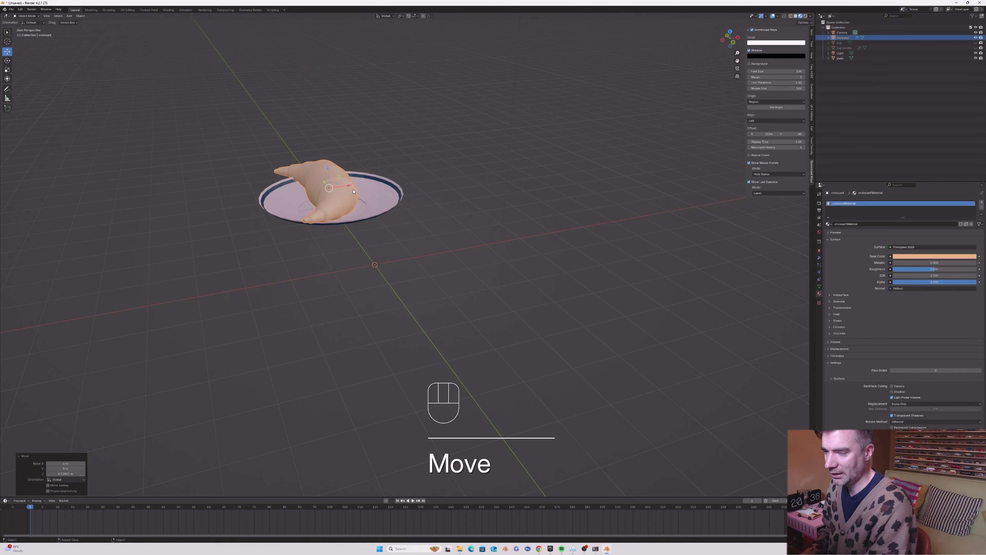
- Scale the croissant down to fit inside the plate's rim, center it on the plate and fine-tune its height
key(s)
click(346, 190)
middle_drag(346, 190, 400, 222)
drag(314, 215, 307, 213)
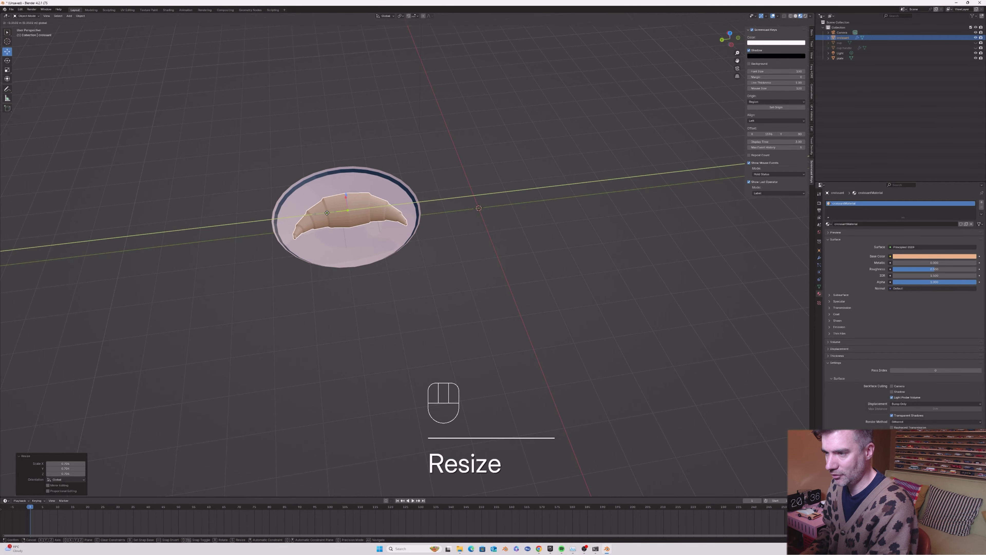
mouse_move(306, 213)
middle_down()
mouse_move(279, 204)
mouse_move(289, 206)
middle_up()
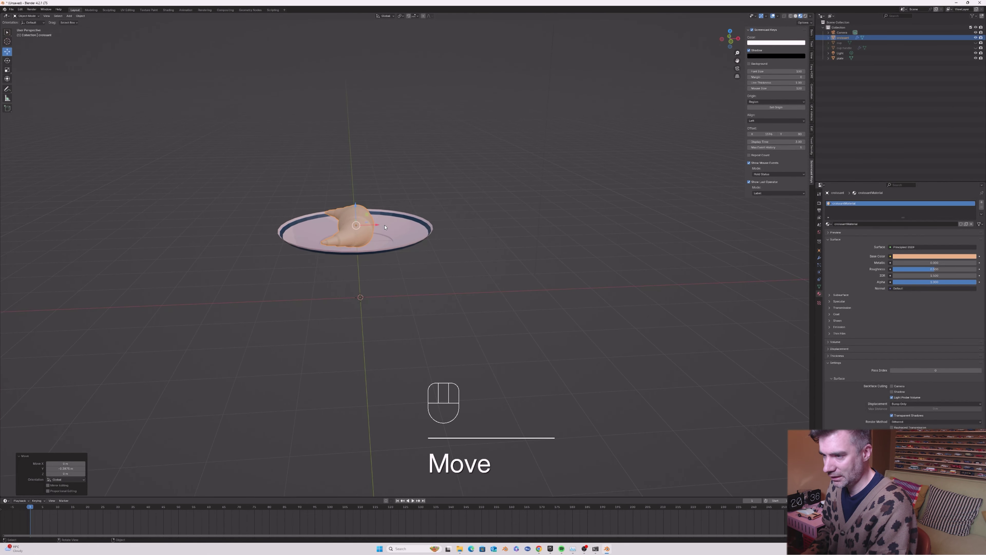
drag(378, 225, 358, 209)
middle_drag(358, 209, 461, 221)
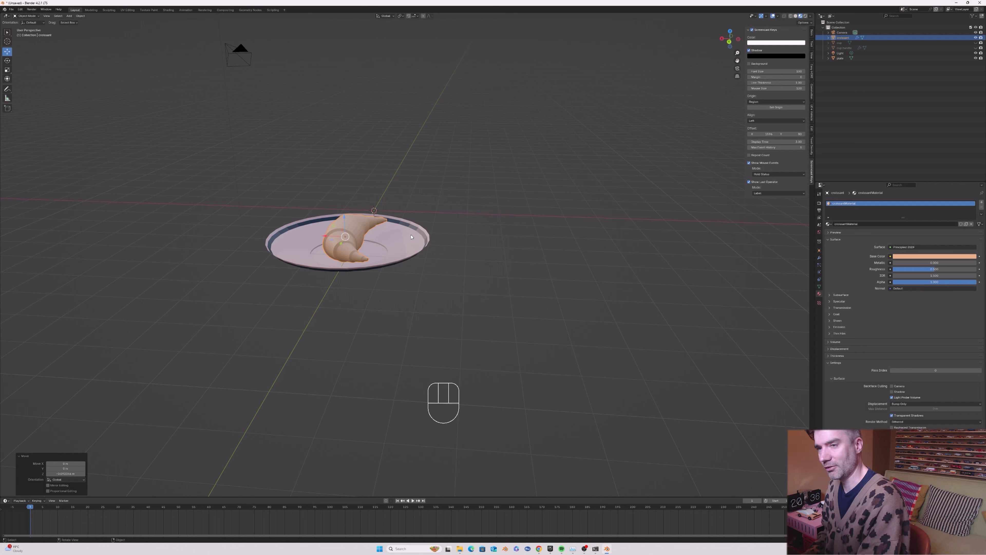
key(r)
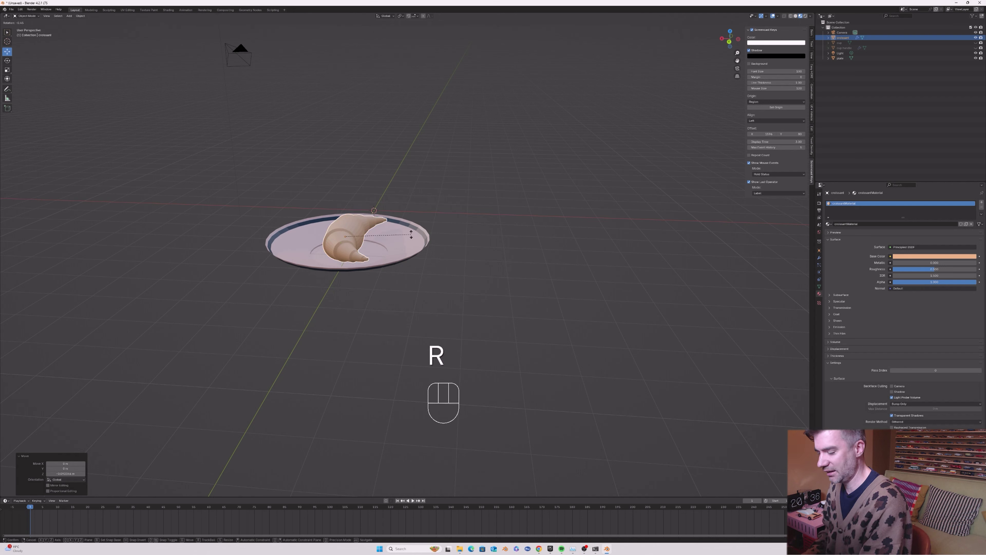
key(y)
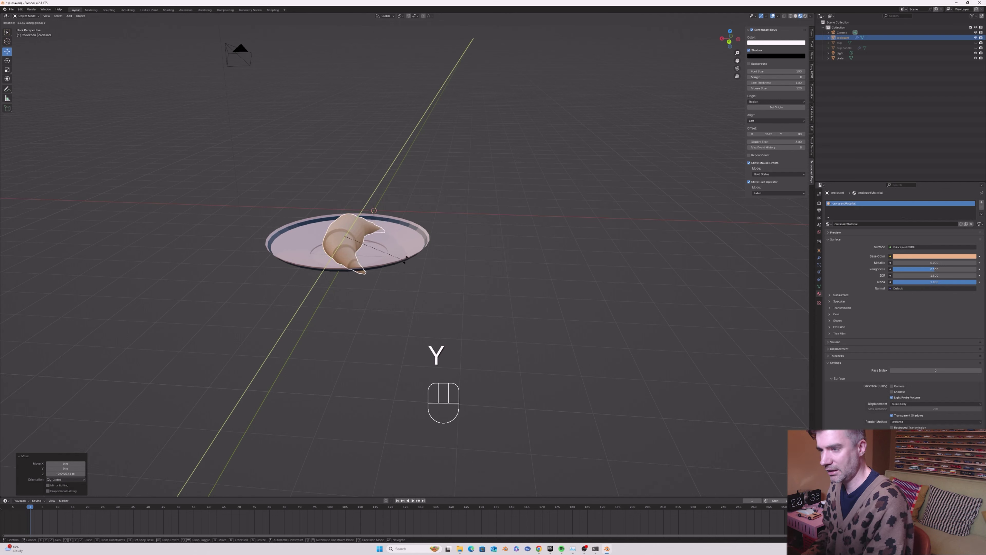
click(443, 243)
key(ctrl+z)
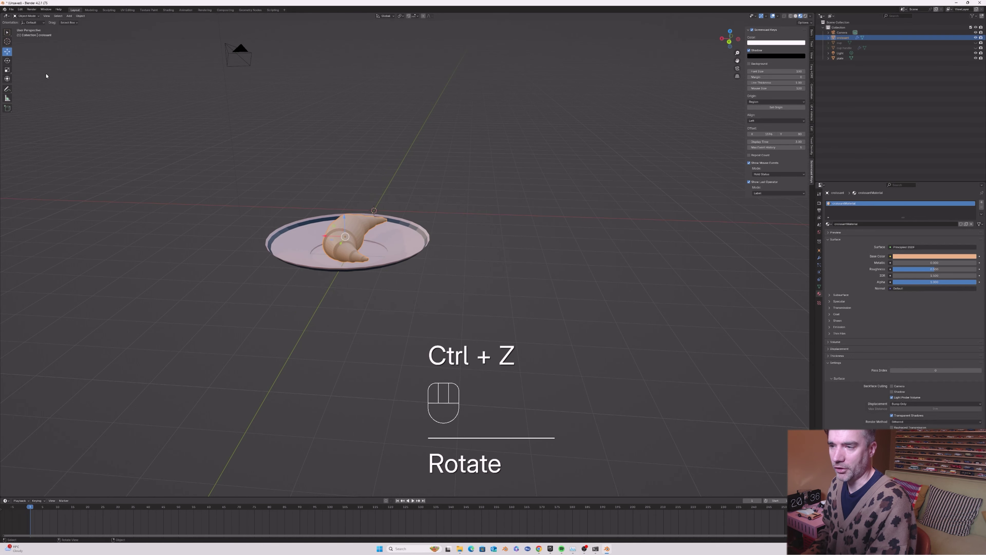
- Tilt the croissant slightly about the Y axis with the Rotate tool so its ends point down toward the plate
click(8, 60)
drag(359, 226, 308, 189)
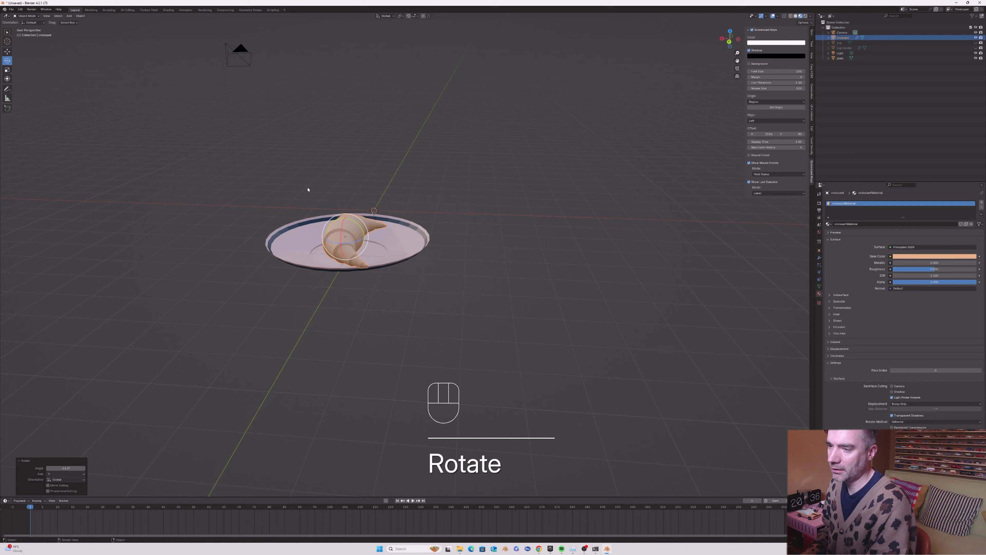
click(313, 194)
middle_drag(313, 194, 331, 232)
click(331, 232)
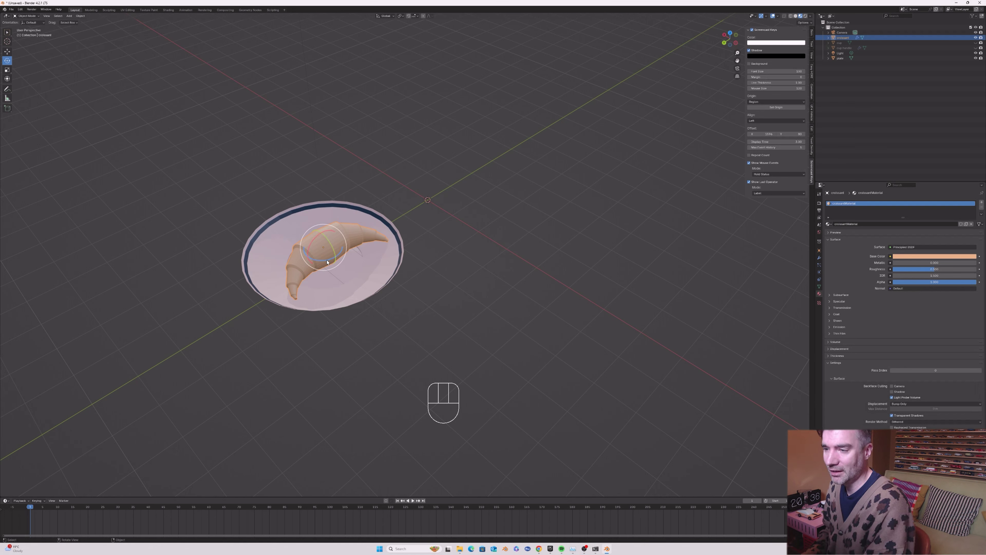
- Rotate the croissant about the Z axis so its curve lies more crosswise on the plate
drag(327, 263, 392, 195)
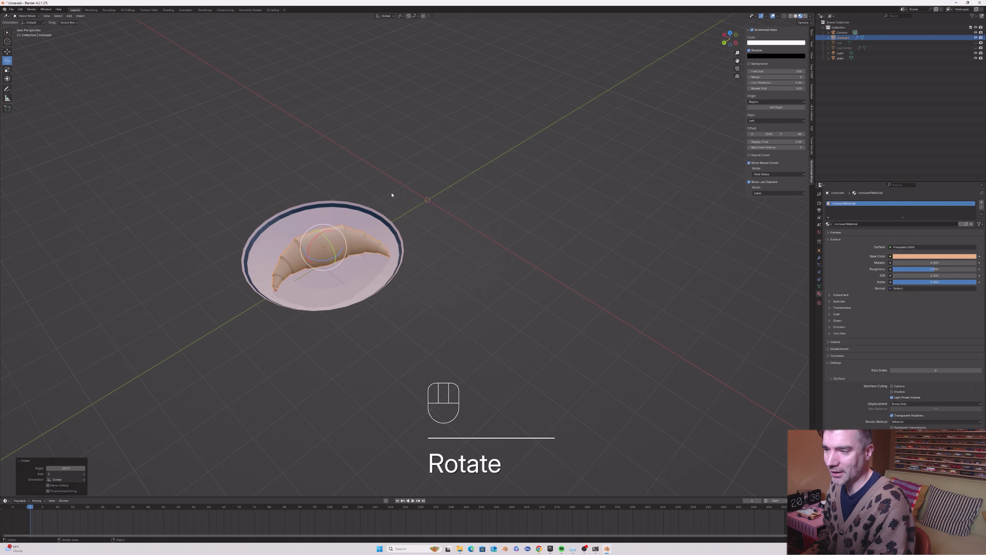
click(451, 186)
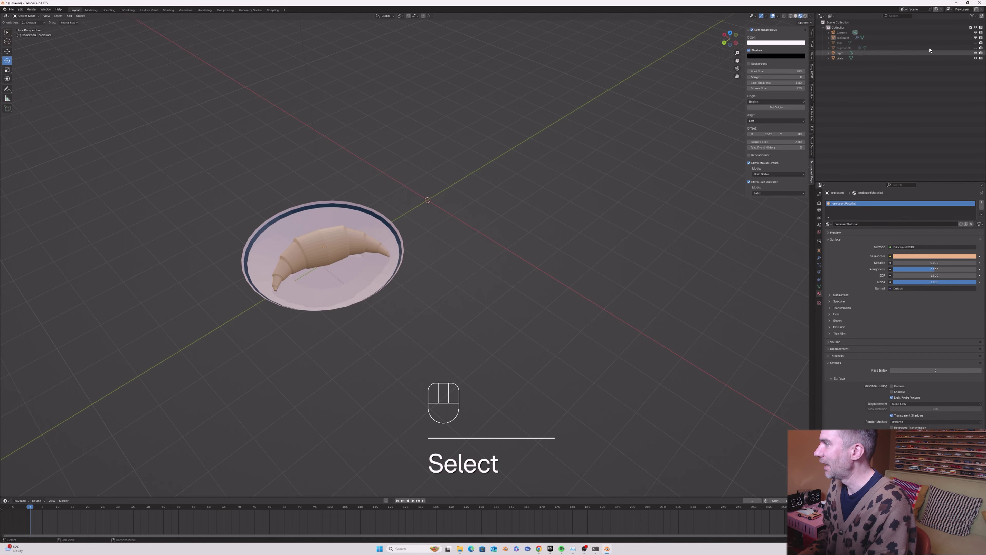
- Unhide the cup and its handle and move both together clear of the plate, just beside its rim
click(975, 43)
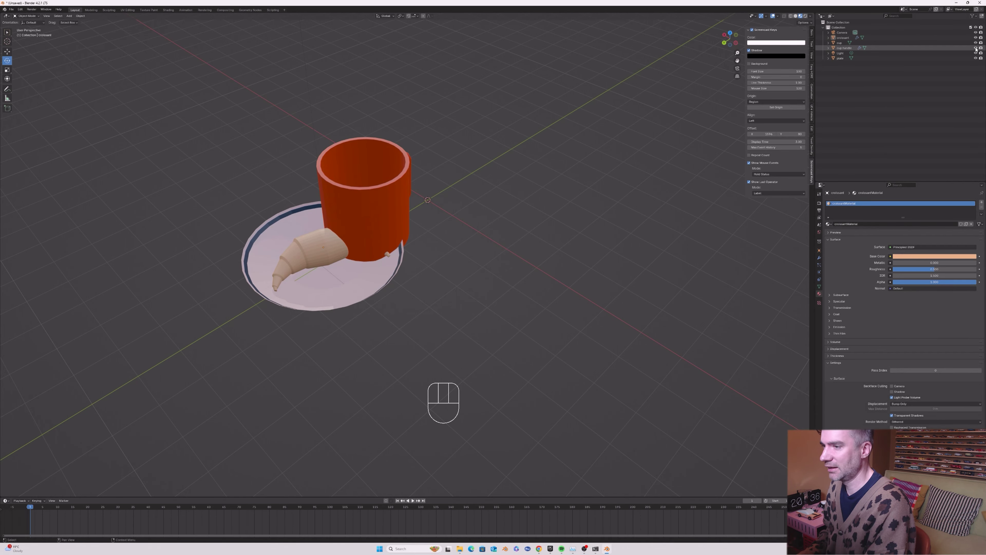
click(976, 47)
middle_drag(418, 143, 386, 152)
click(393, 158)
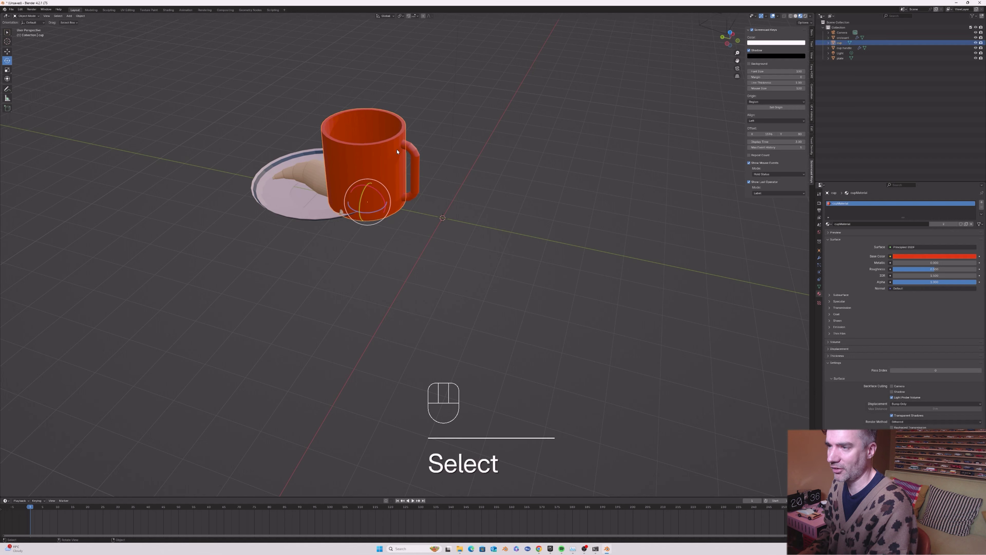
key(shift)
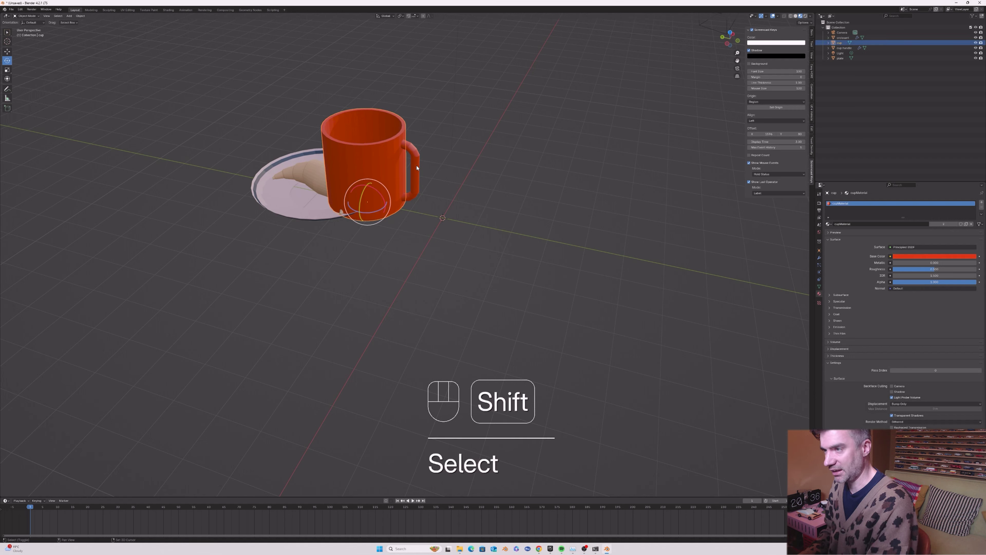
shift+click(417, 168)
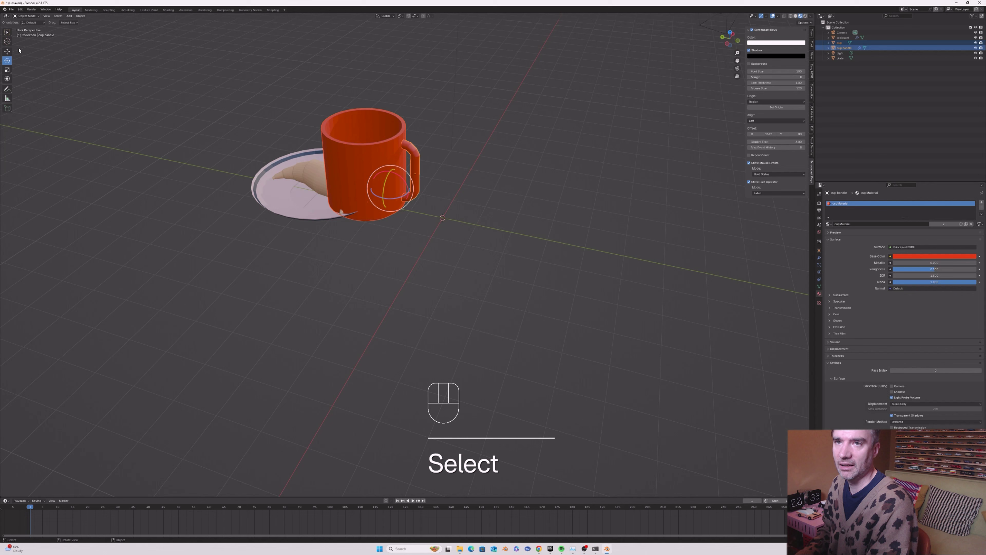
click(6, 51)
drag(370, 185, 473, 174)
middle_drag(473, 175, 462, 156)
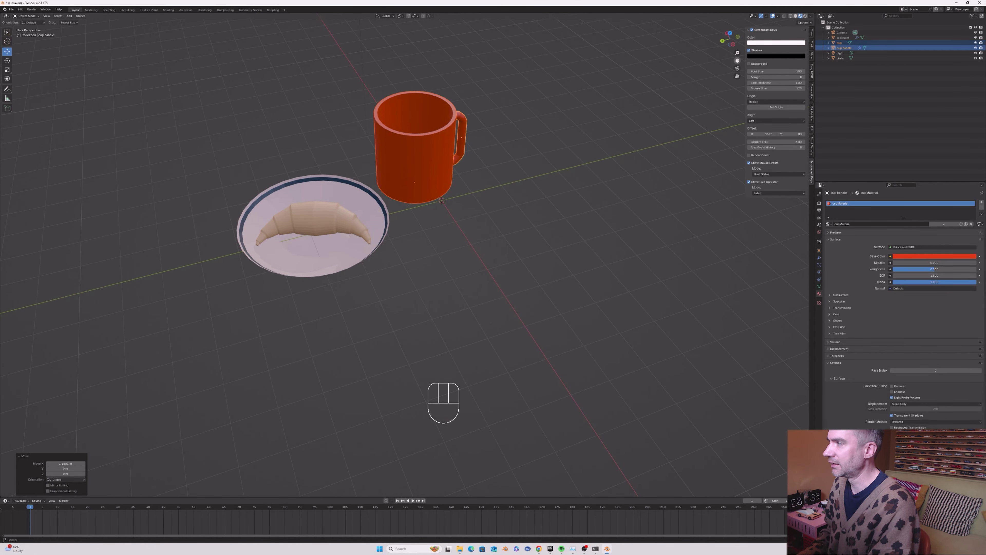
shift+middle_drag(535, 188, 584, 182)
click(555, 204)
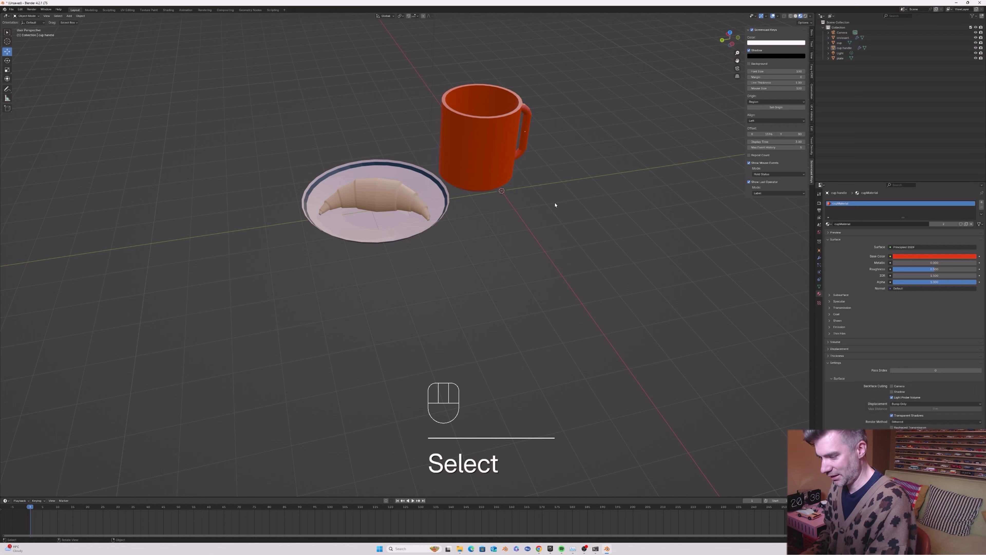
- Add a plane at the origin and scale it up into a tabletop beneath the cup and plate
key(shift+a)
click(576, 203)
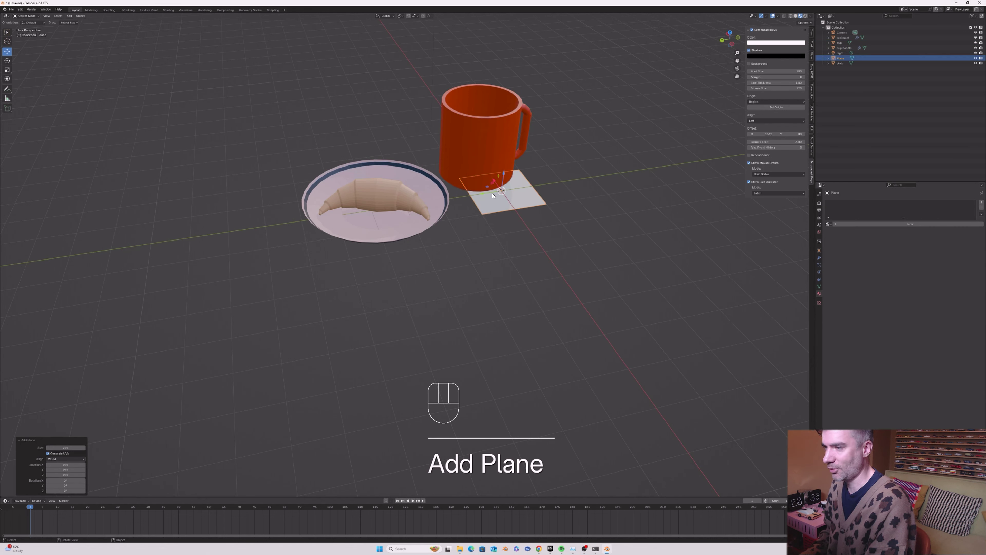
key(s)
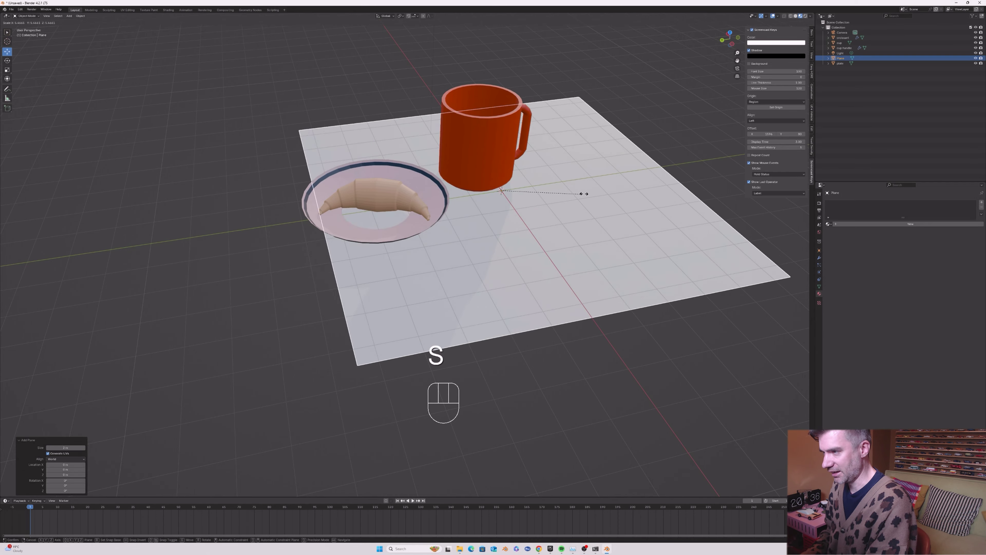
click(612, 186)
- Lower the tabletop plane slightly along Z and shift it along Y to extend past the plate
middle_drag(611, 186, 502, 169)
key(g)
key(z)
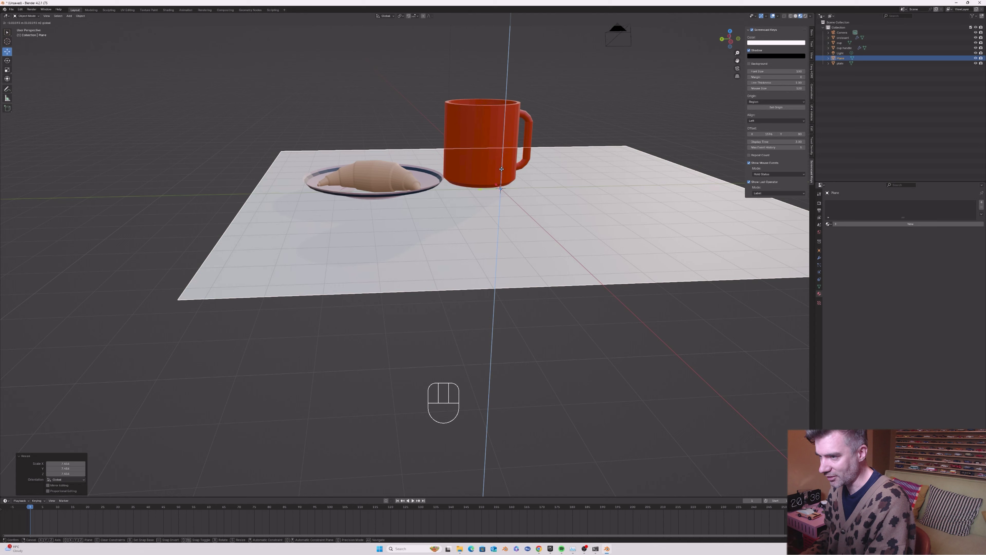
click(563, 128)
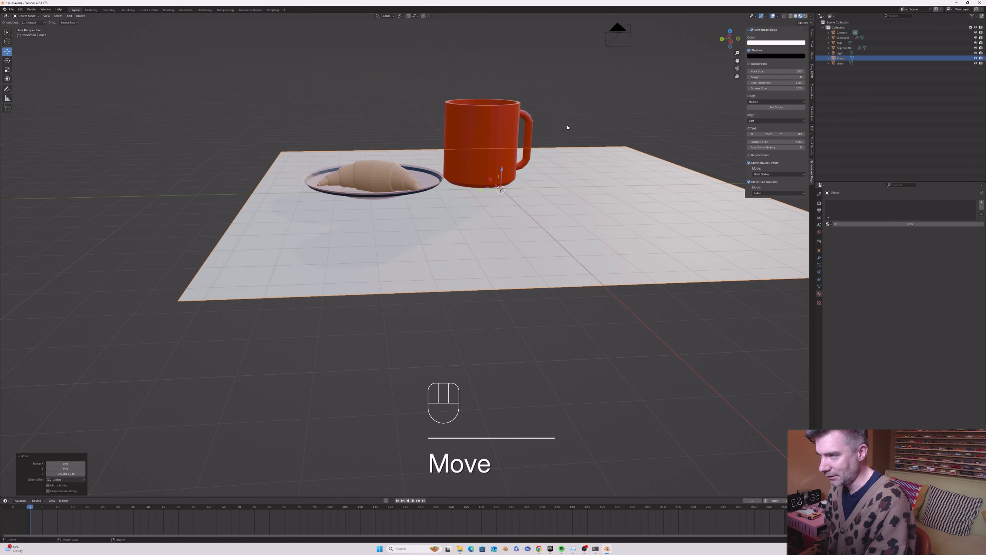
middle_drag(568, 126, 632, 176)
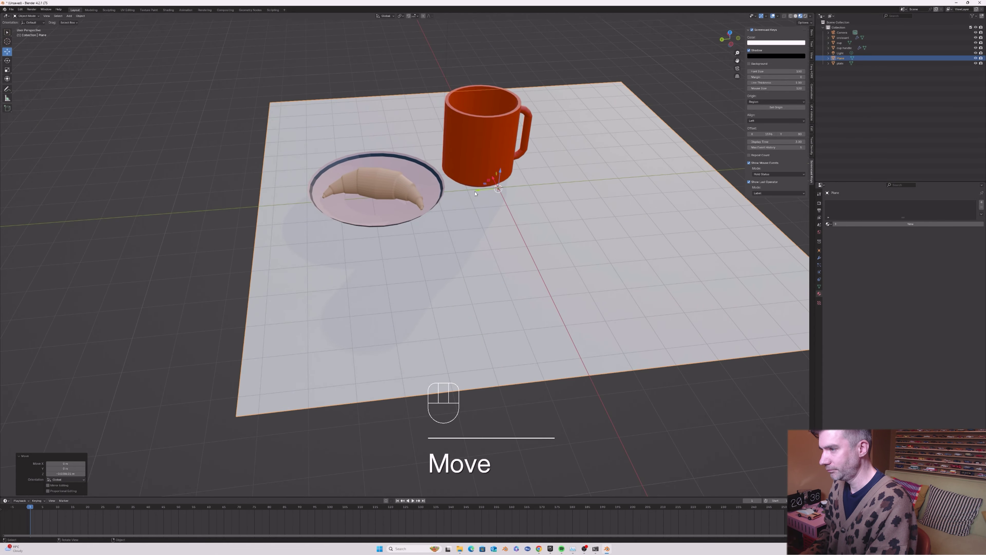
drag(475, 193, 481, 193)
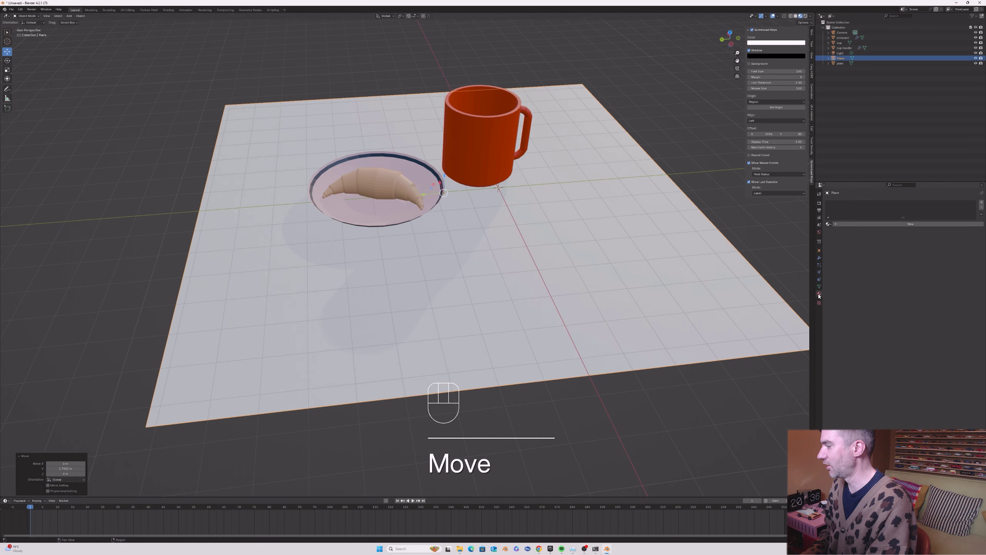
- Create a new material for the tabletop plane and name it table
click(880, 224)
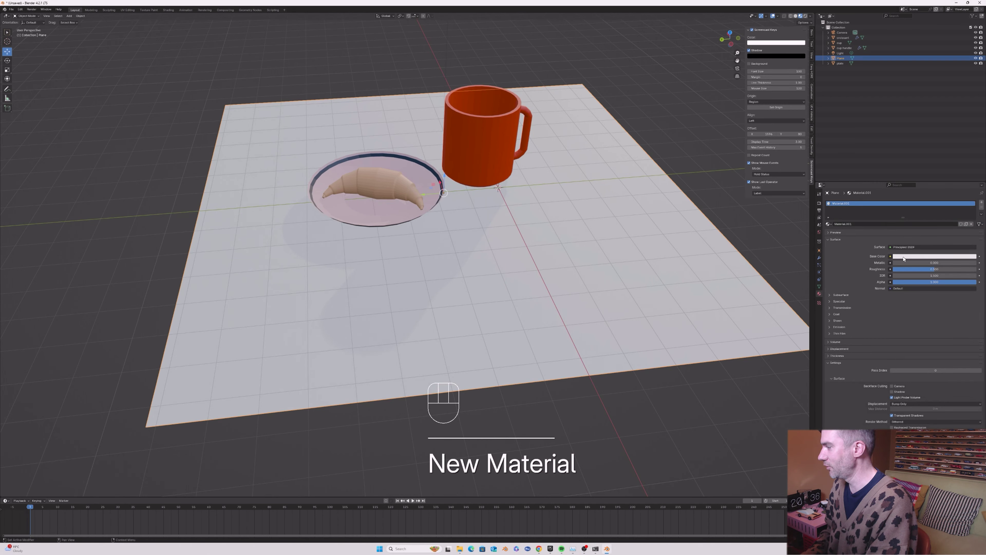
click(859, 225)
text(tabl)
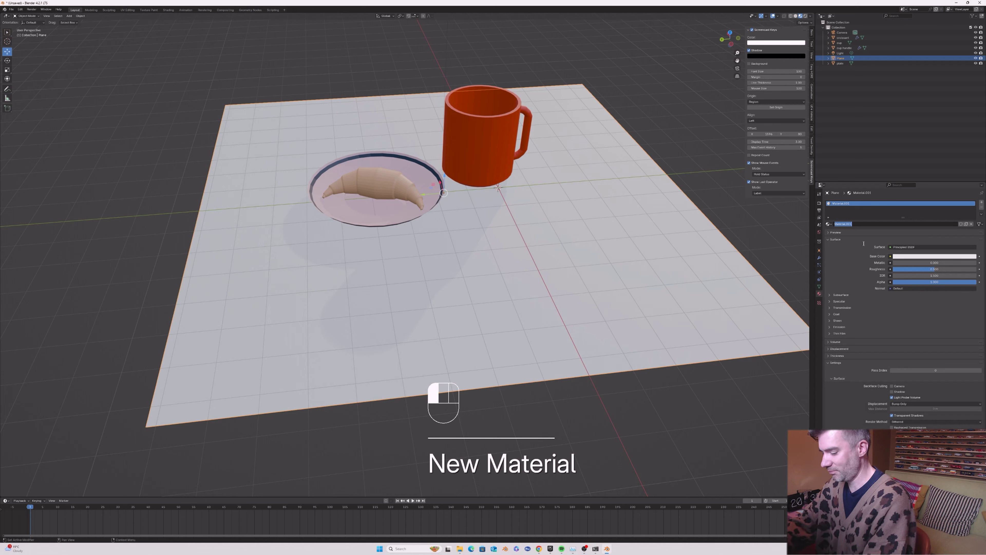
text(e)
key(Return)
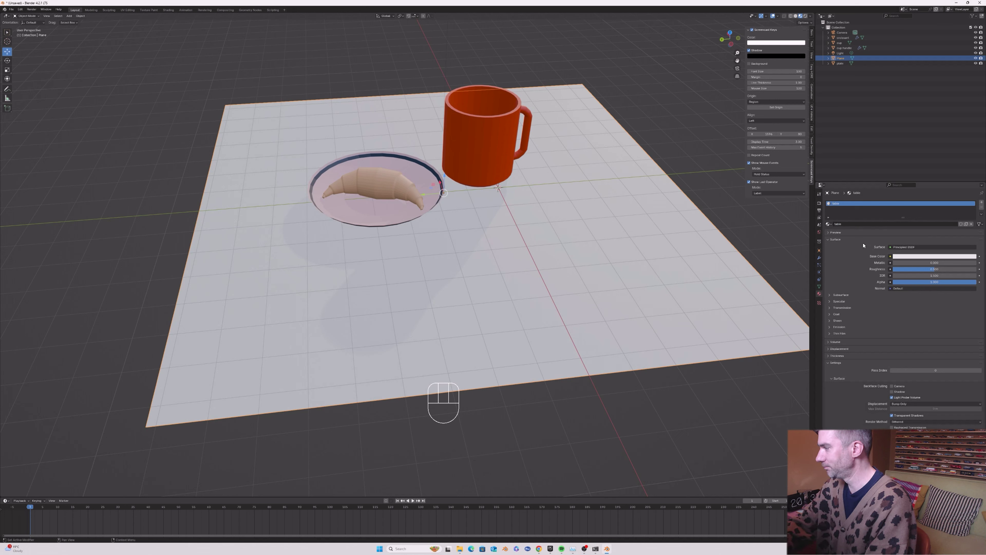
- Set the table material's base color to pink and lower its roughness for a glossier surface
click(898, 257)
click(948, 210)
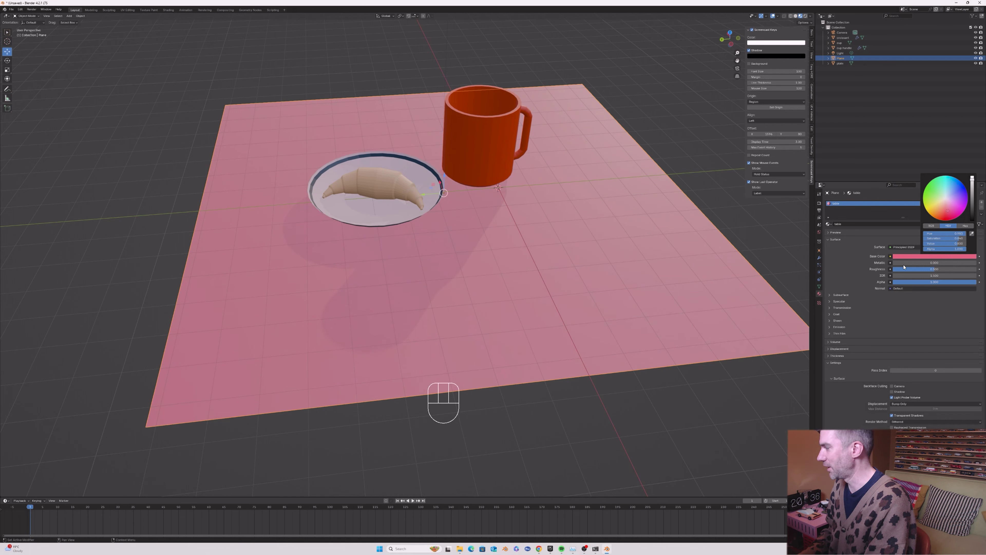
mouse_move(904, 267)
mouse_down()
mouse_move(874, 267)
mouse_move(901, 269)
mouse_up()
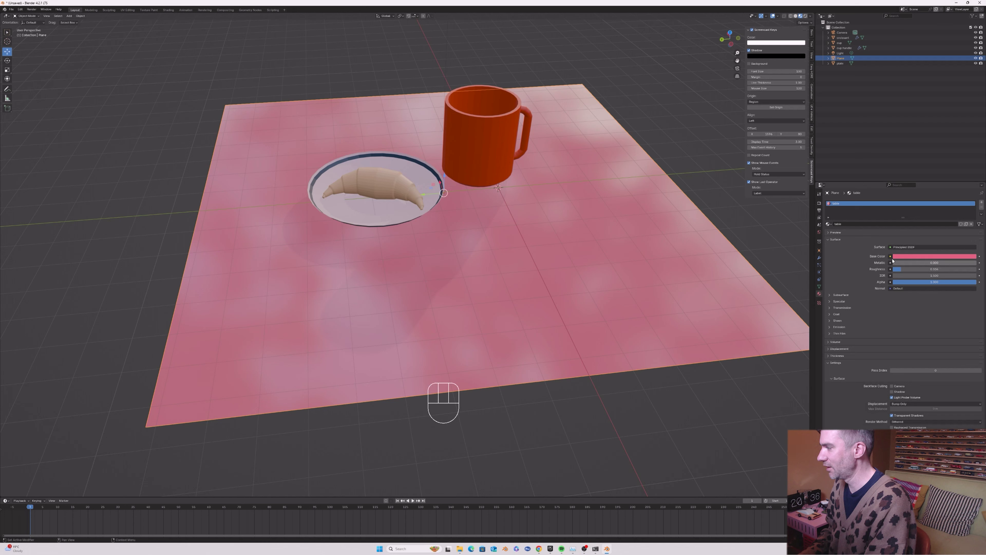
- Enable Raytracing in the scene's EEVEE render settings and deselect the tabletop plane
click(819, 204)
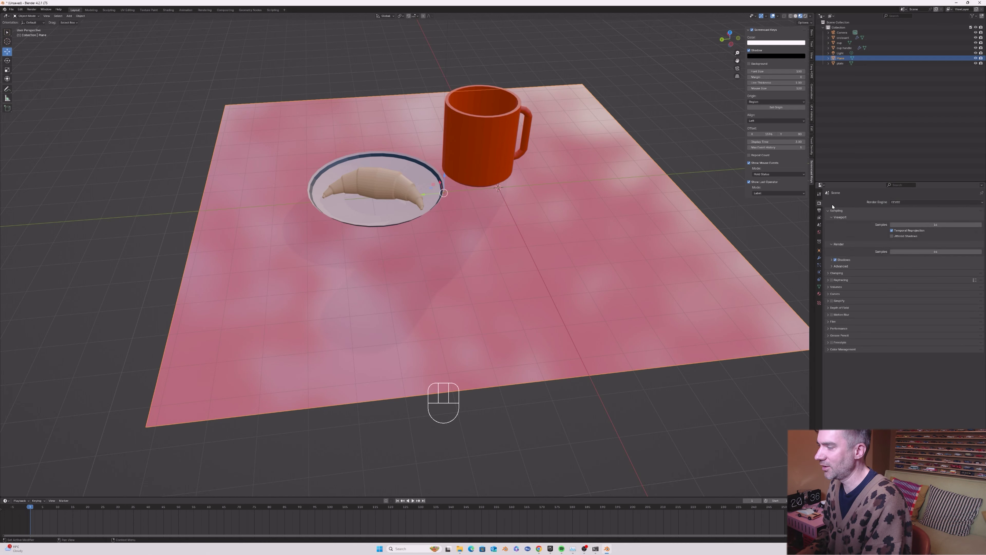
click(831, 280)
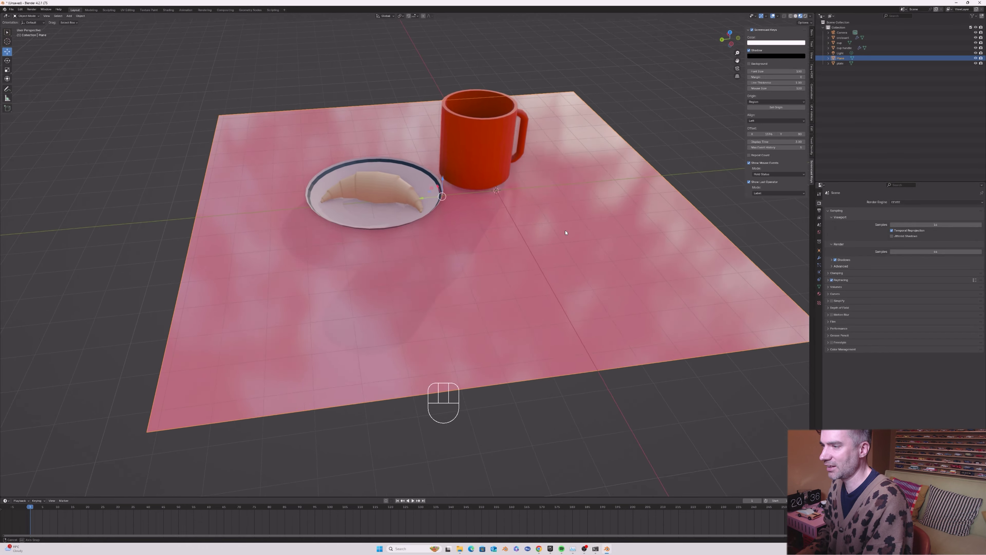
middle_drag(566, 231, 563, 234)
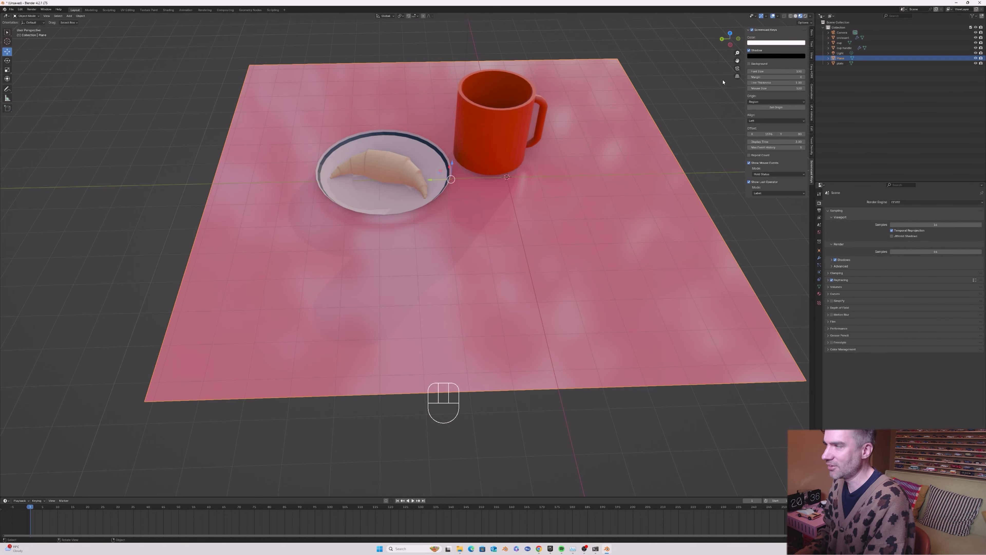
drag(737, 59, 722, 74)
click(577, 150)
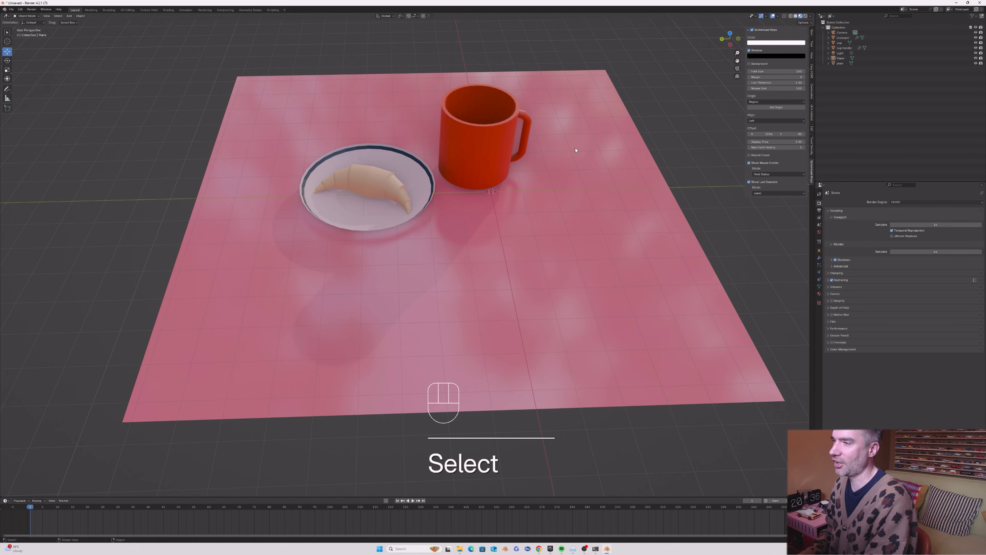
- Change the base color of the cup's material to a light violet-blue and deselect the cup
click(504, 140)
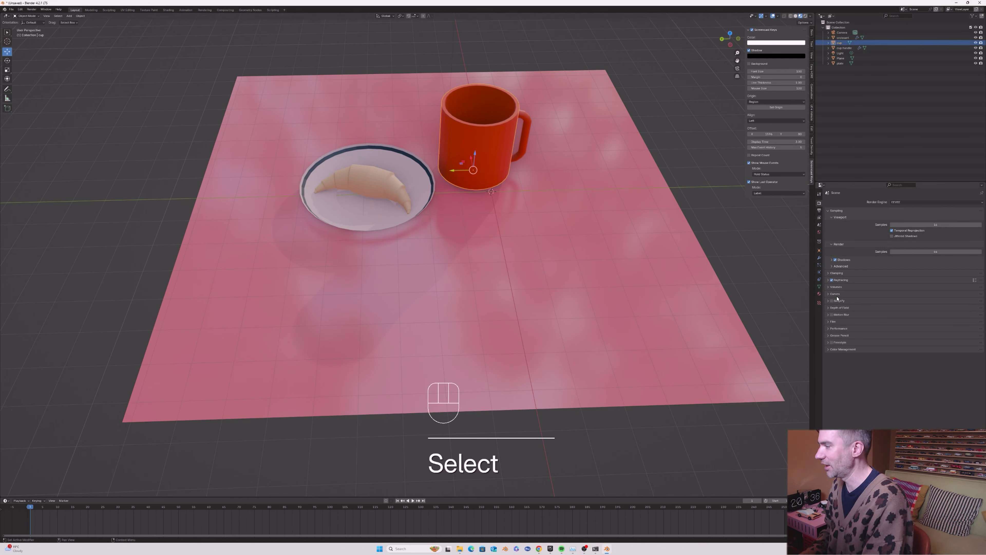
click(820, 294)
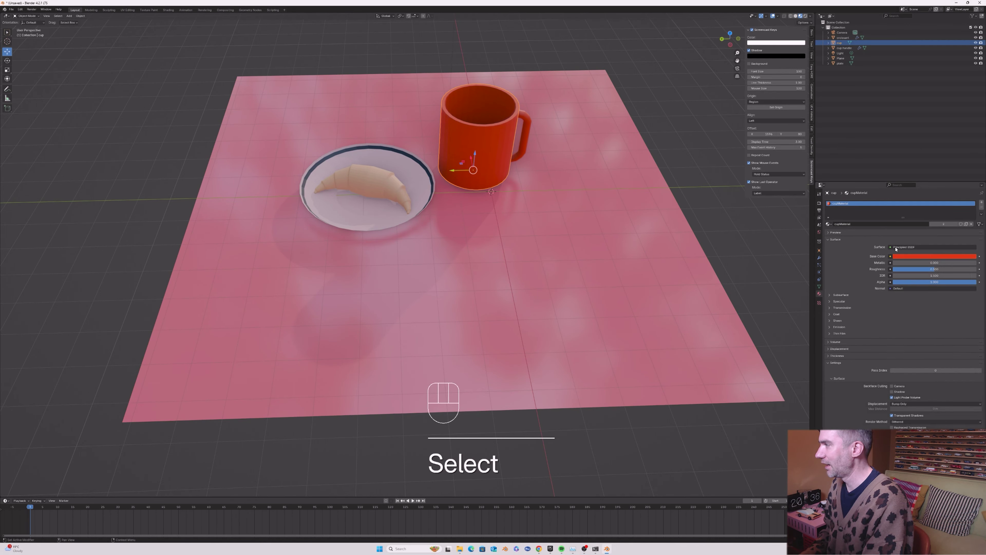
click(905, 257)
mouse_move(951, 203)
mouse_down()
mouse_move(945, 210)
mouse_move(956, 191)
mouse_up()
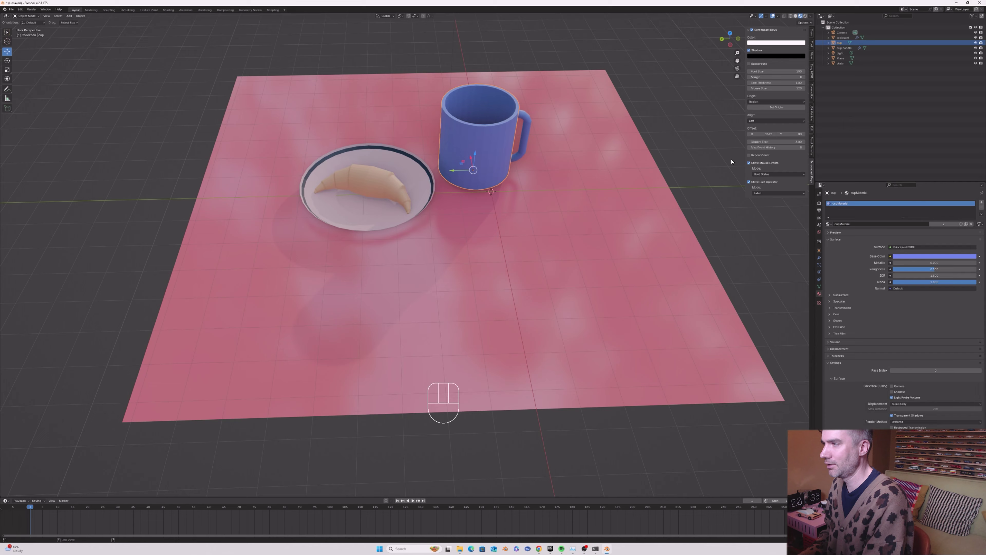
click(716, 157)
middle_drag(716, 157, 680, 180)
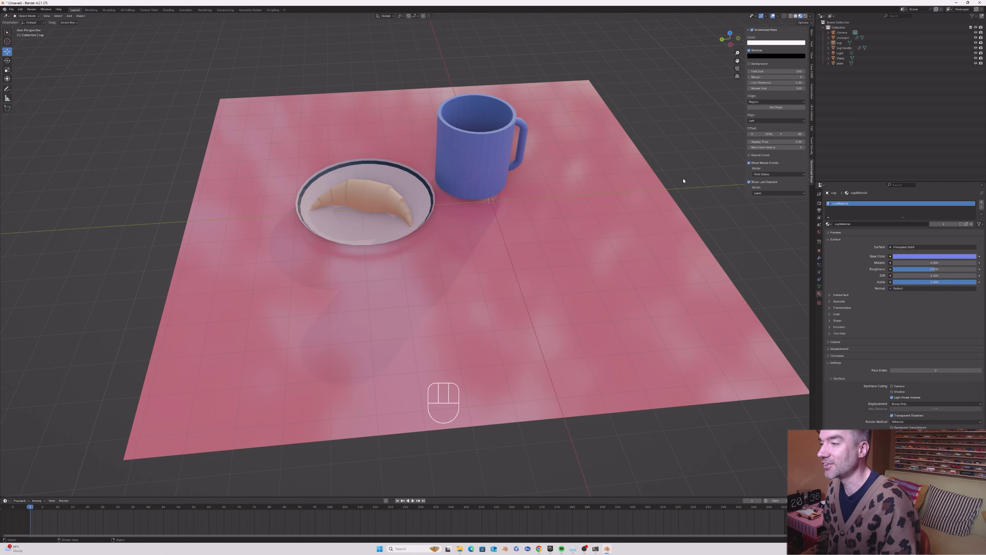
middle_drag(686, 185, 683, 183)
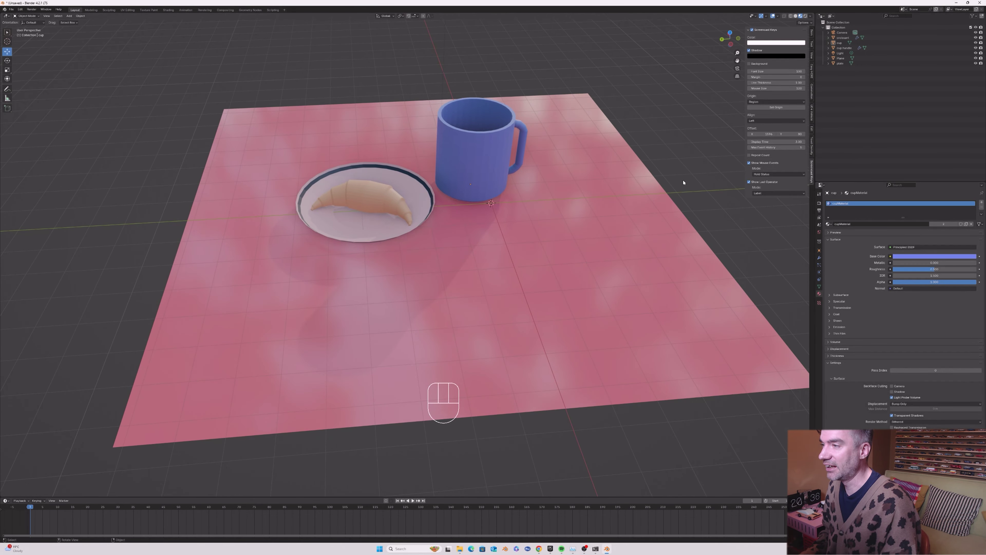